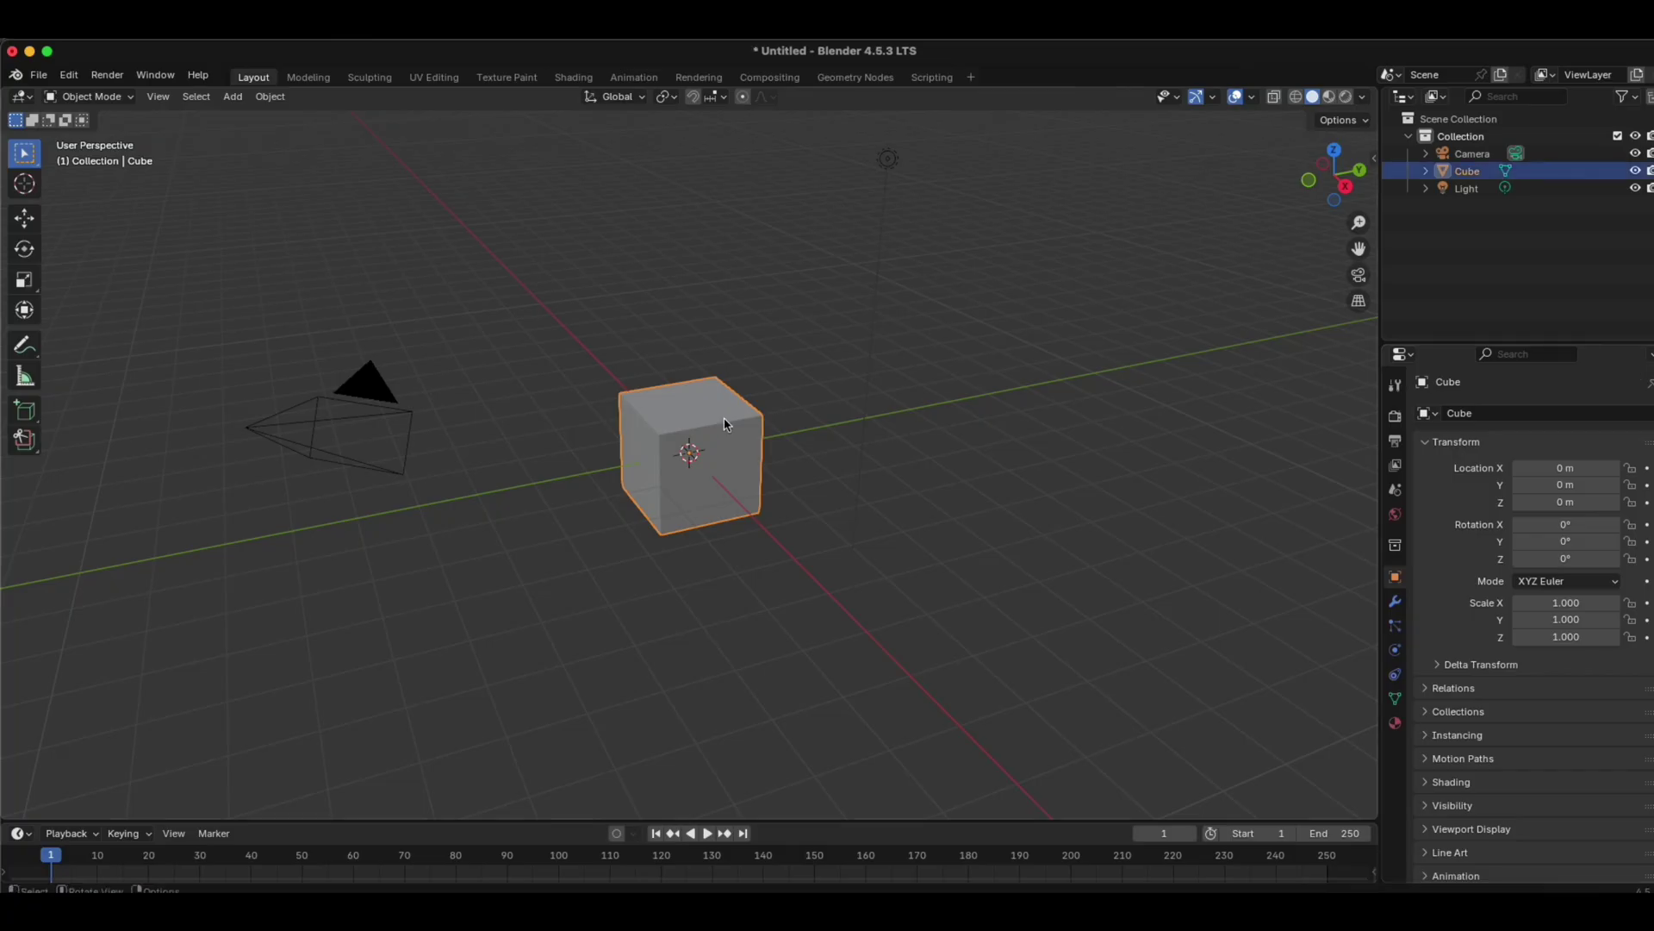
# Step: Delete the default cube and the camera
pyautogui.press('Delete')
pyautogui.click(374, 412)
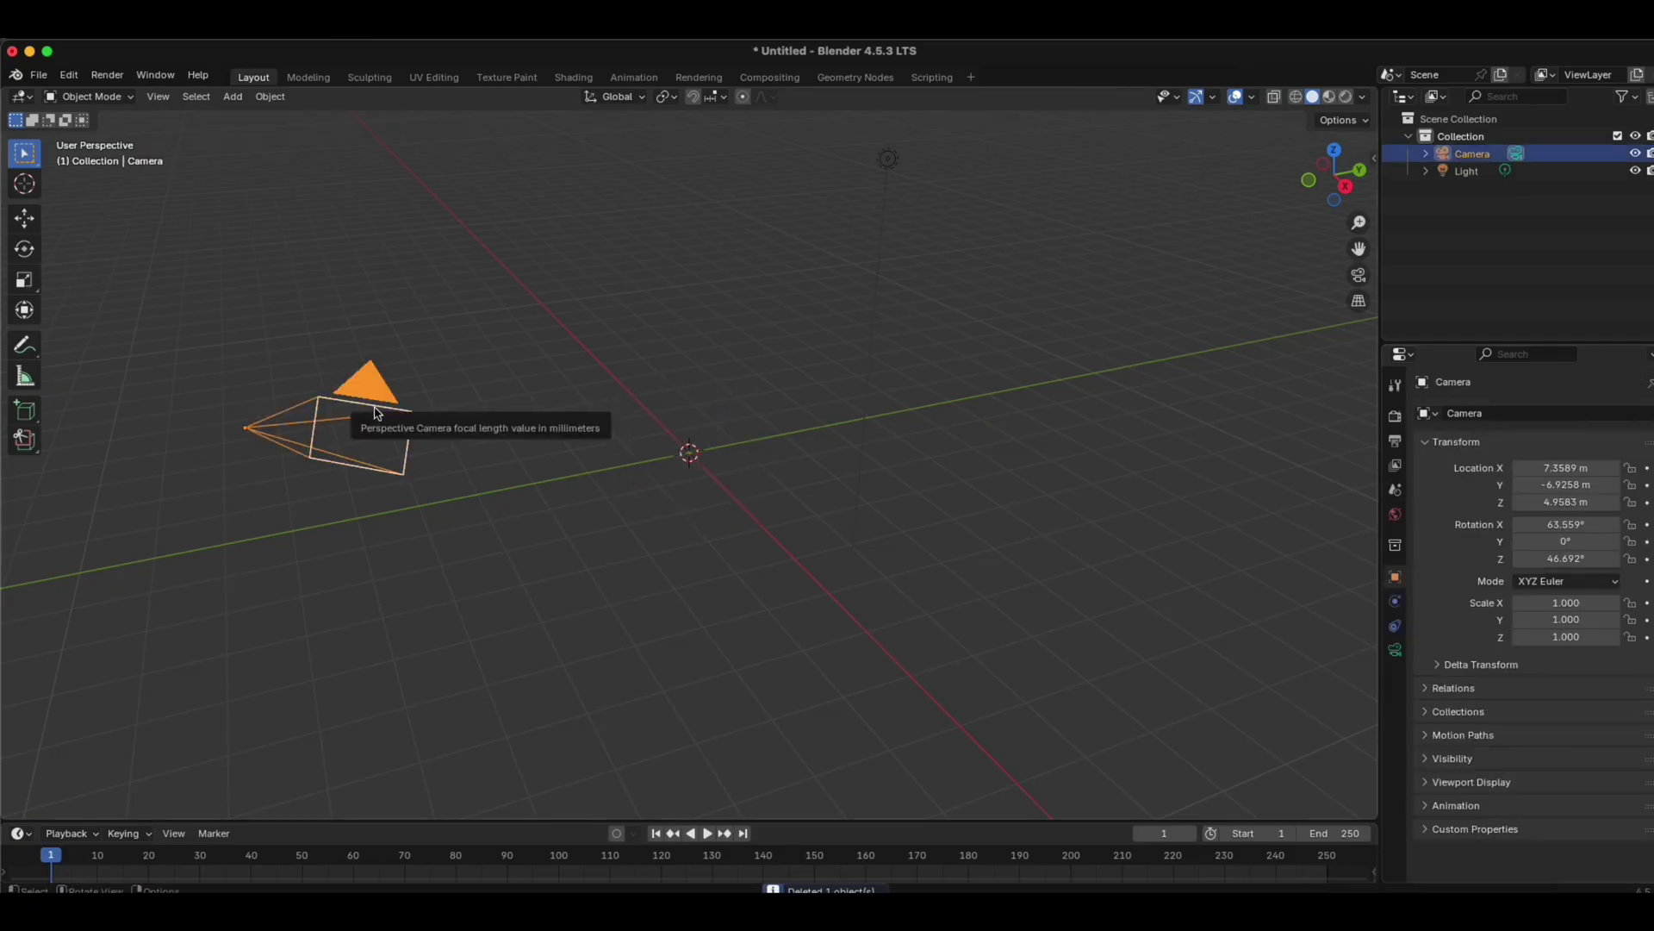
pyautogui.press('Delete')
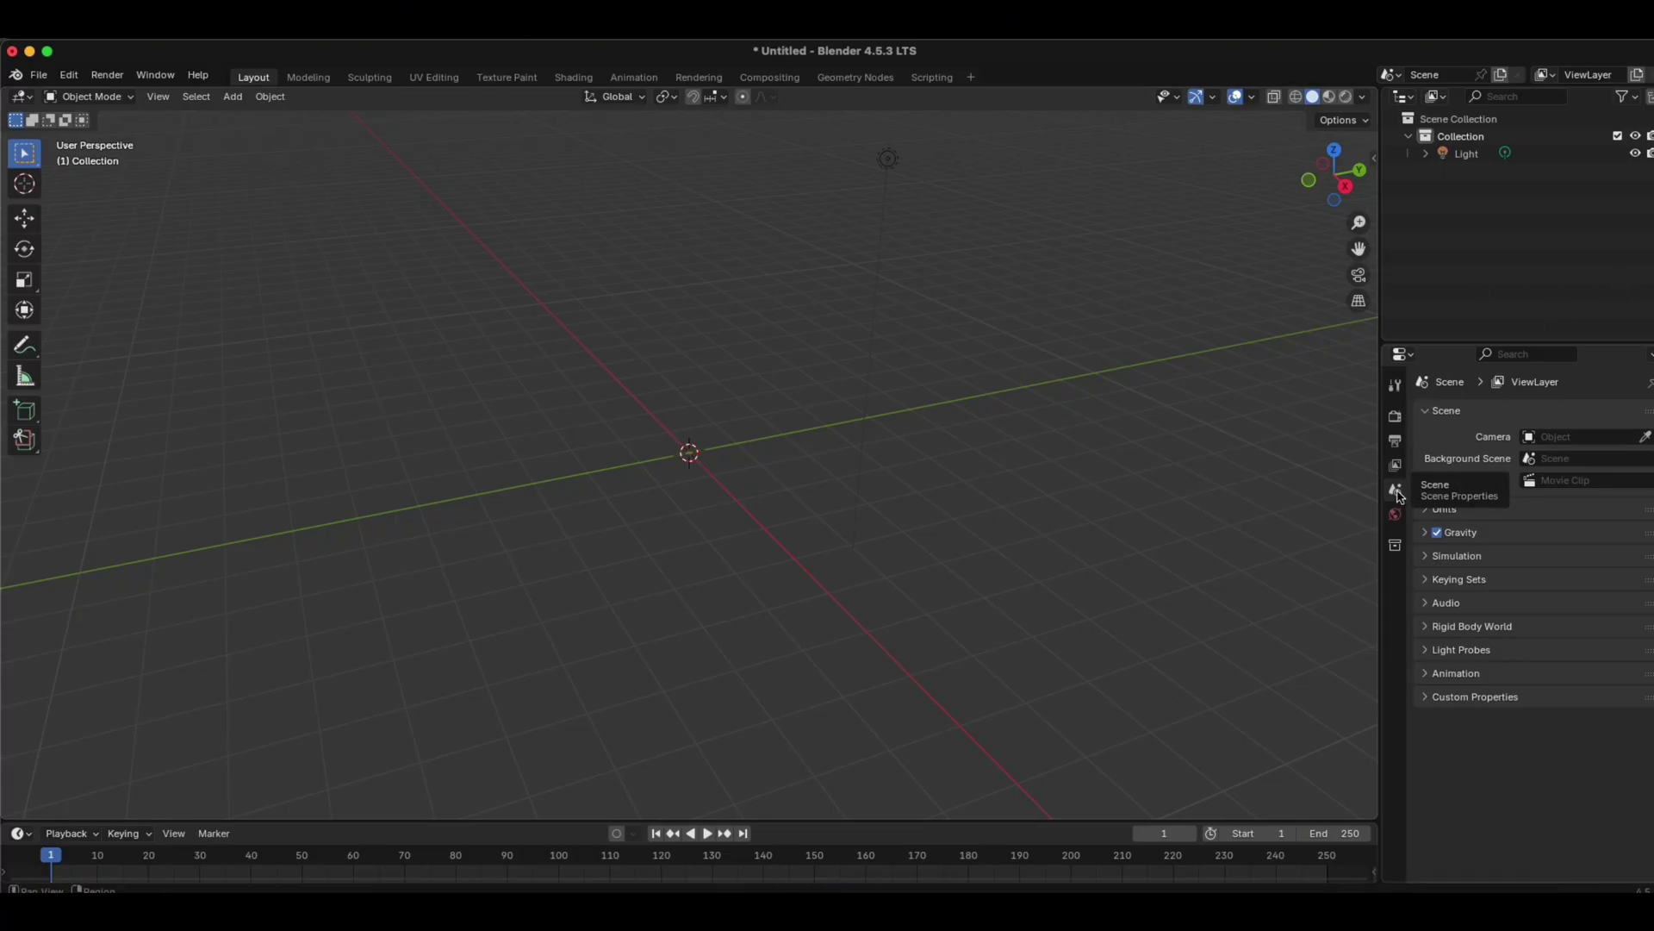
# Step: Set scene length units to Millimeters with a unit scale of 0.001
pyautogui.click(1442, 513)
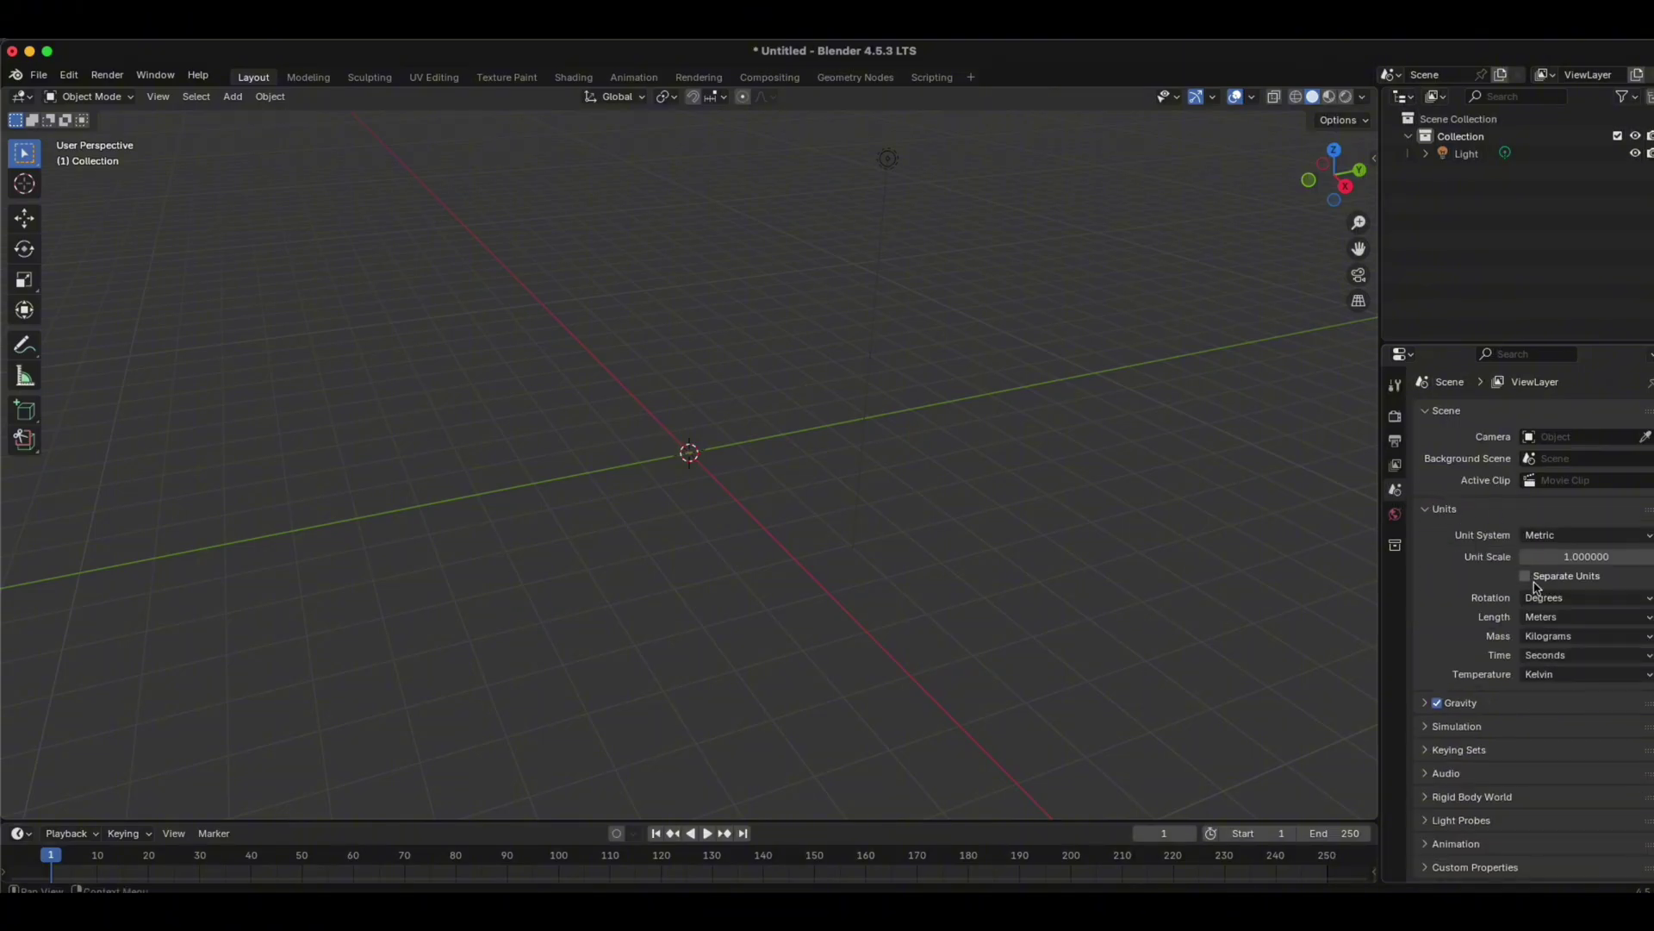
pyautogui.click(1554, 620)
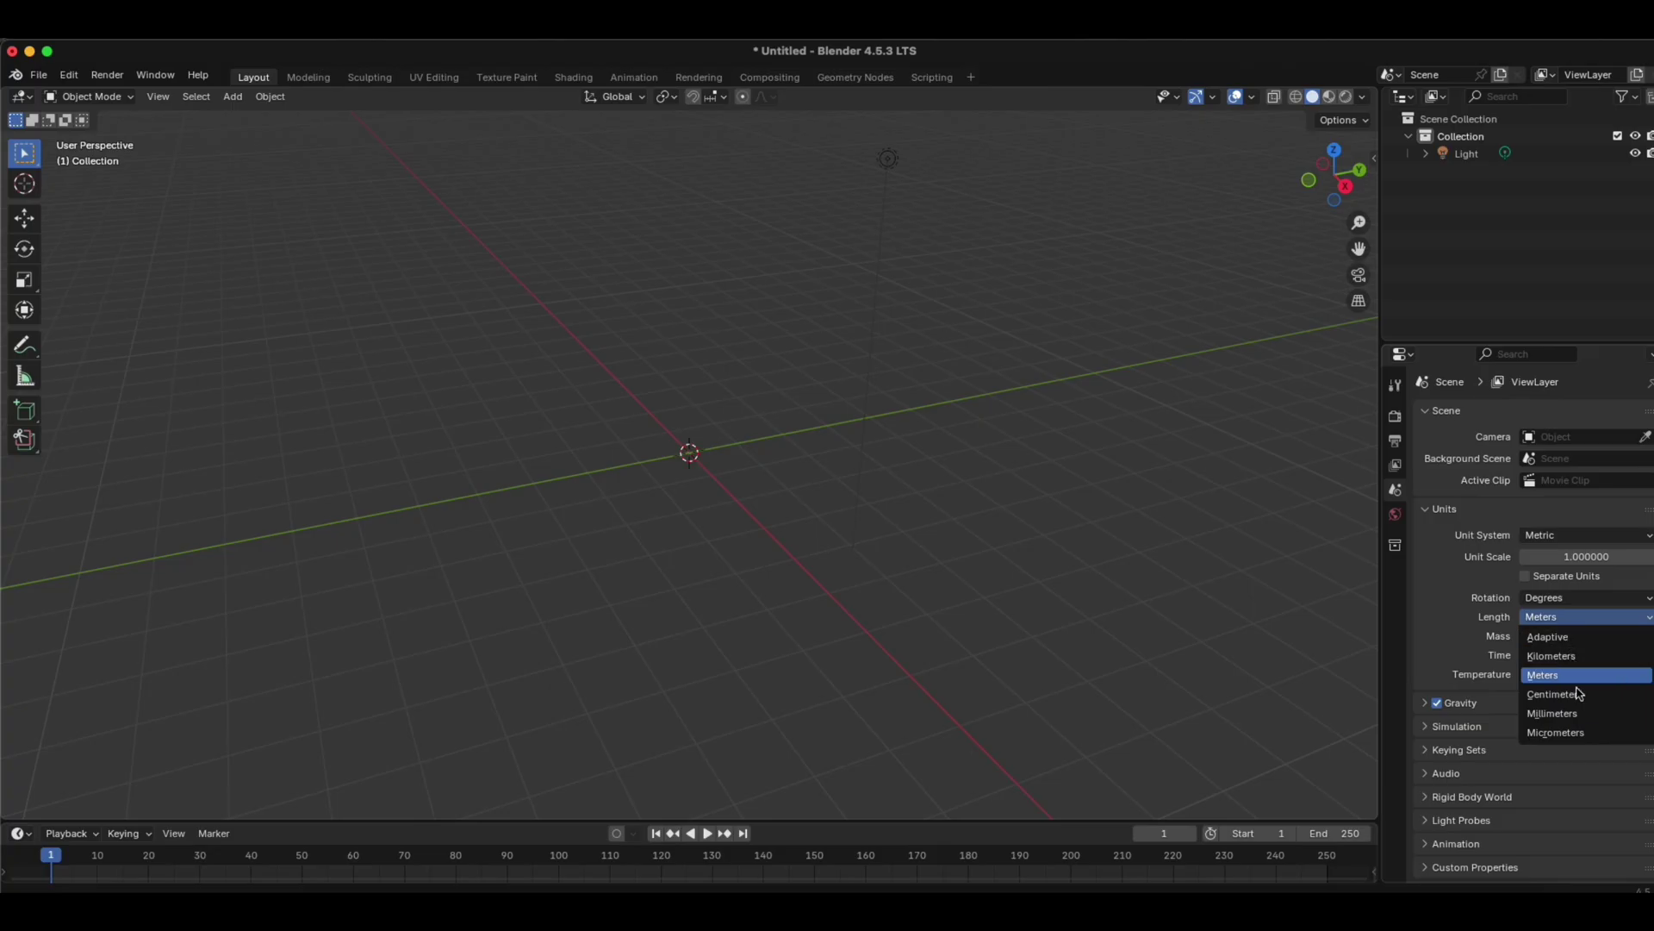
pyautogui.click(1573, 714)
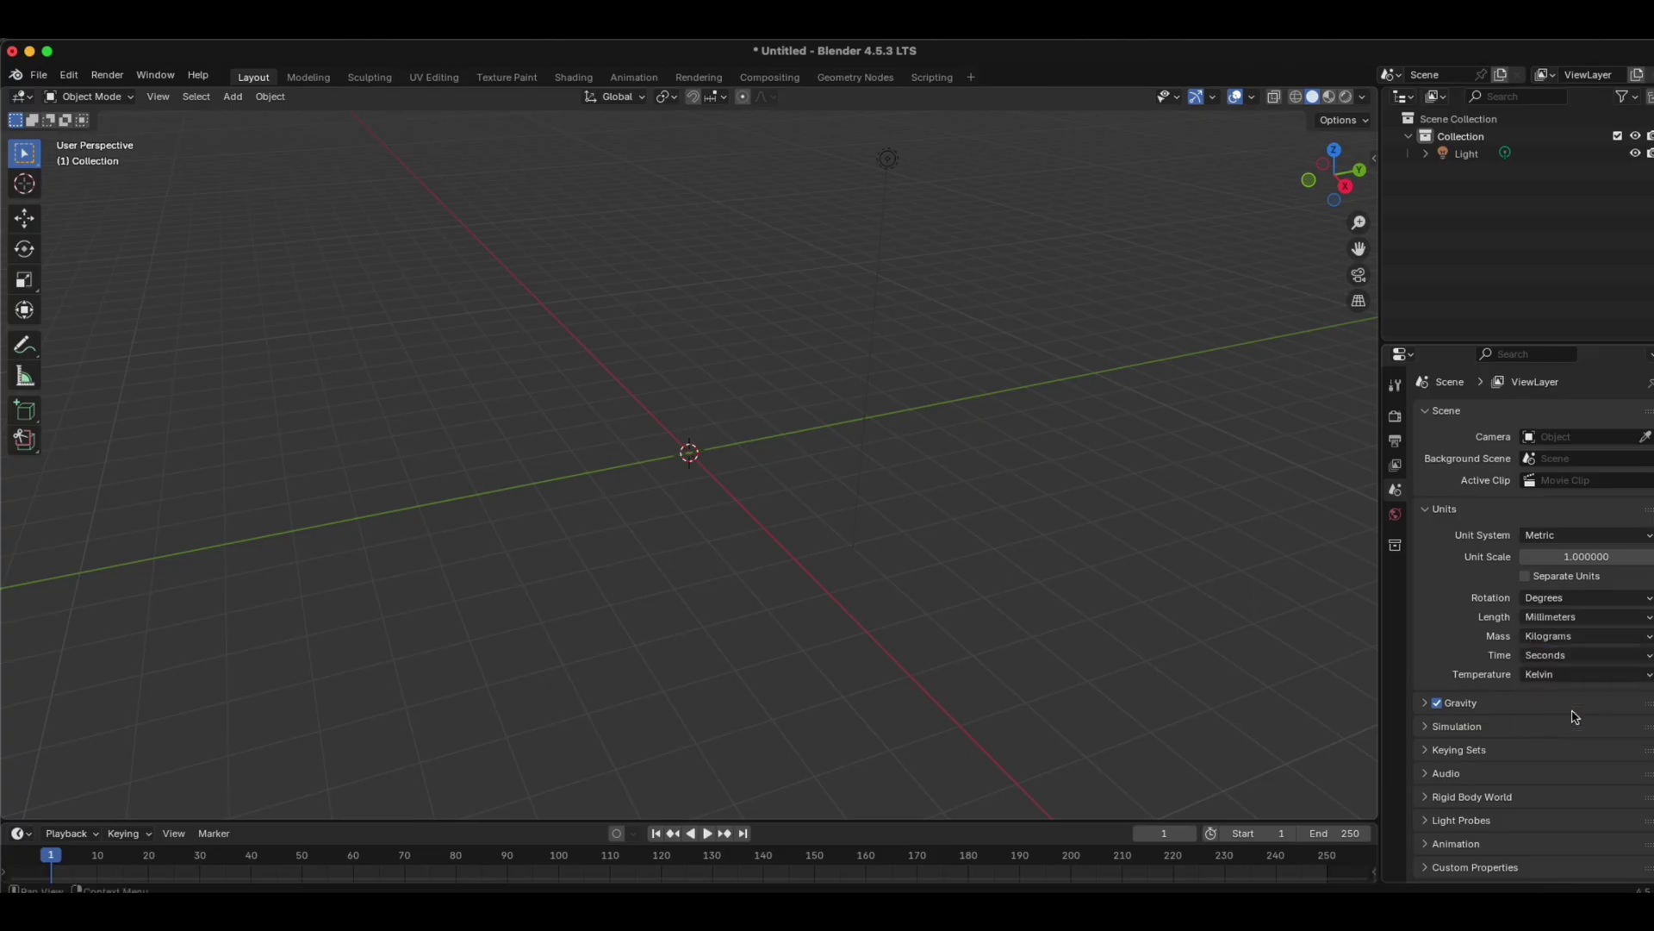
pyautogui.click(1581, 557)
pyautogui.write('0.001')
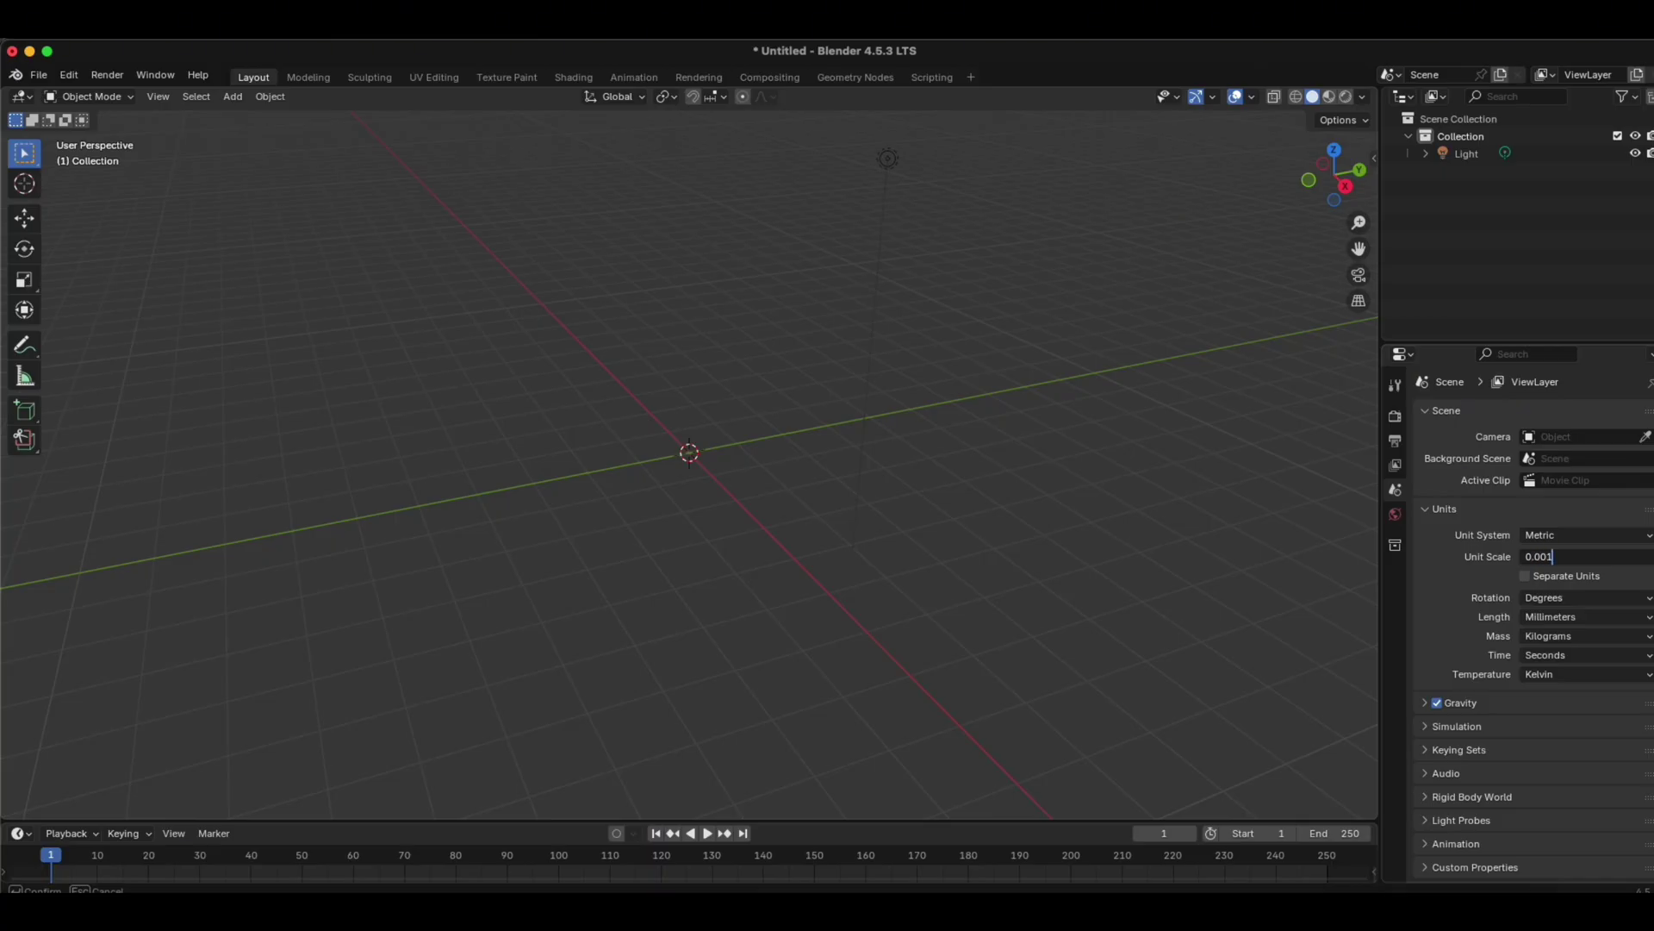
pyautogui.press('Return')
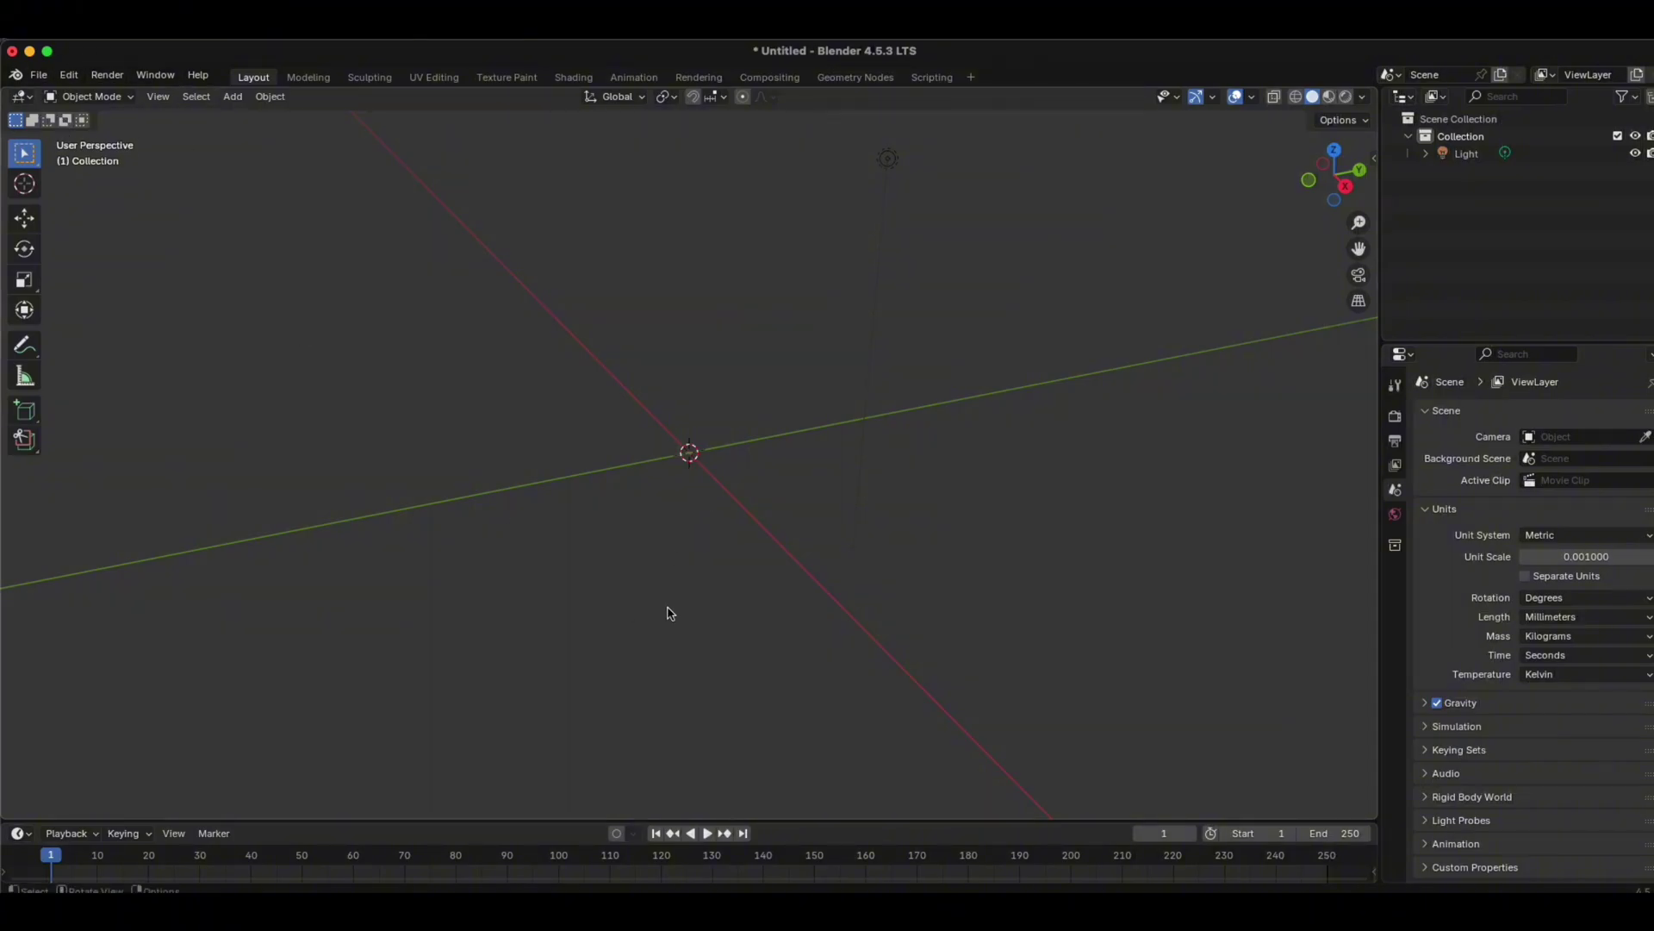
# Step: Add a cylinder mesh at the world origin
pyautogui.hotkey('shift', 'a')
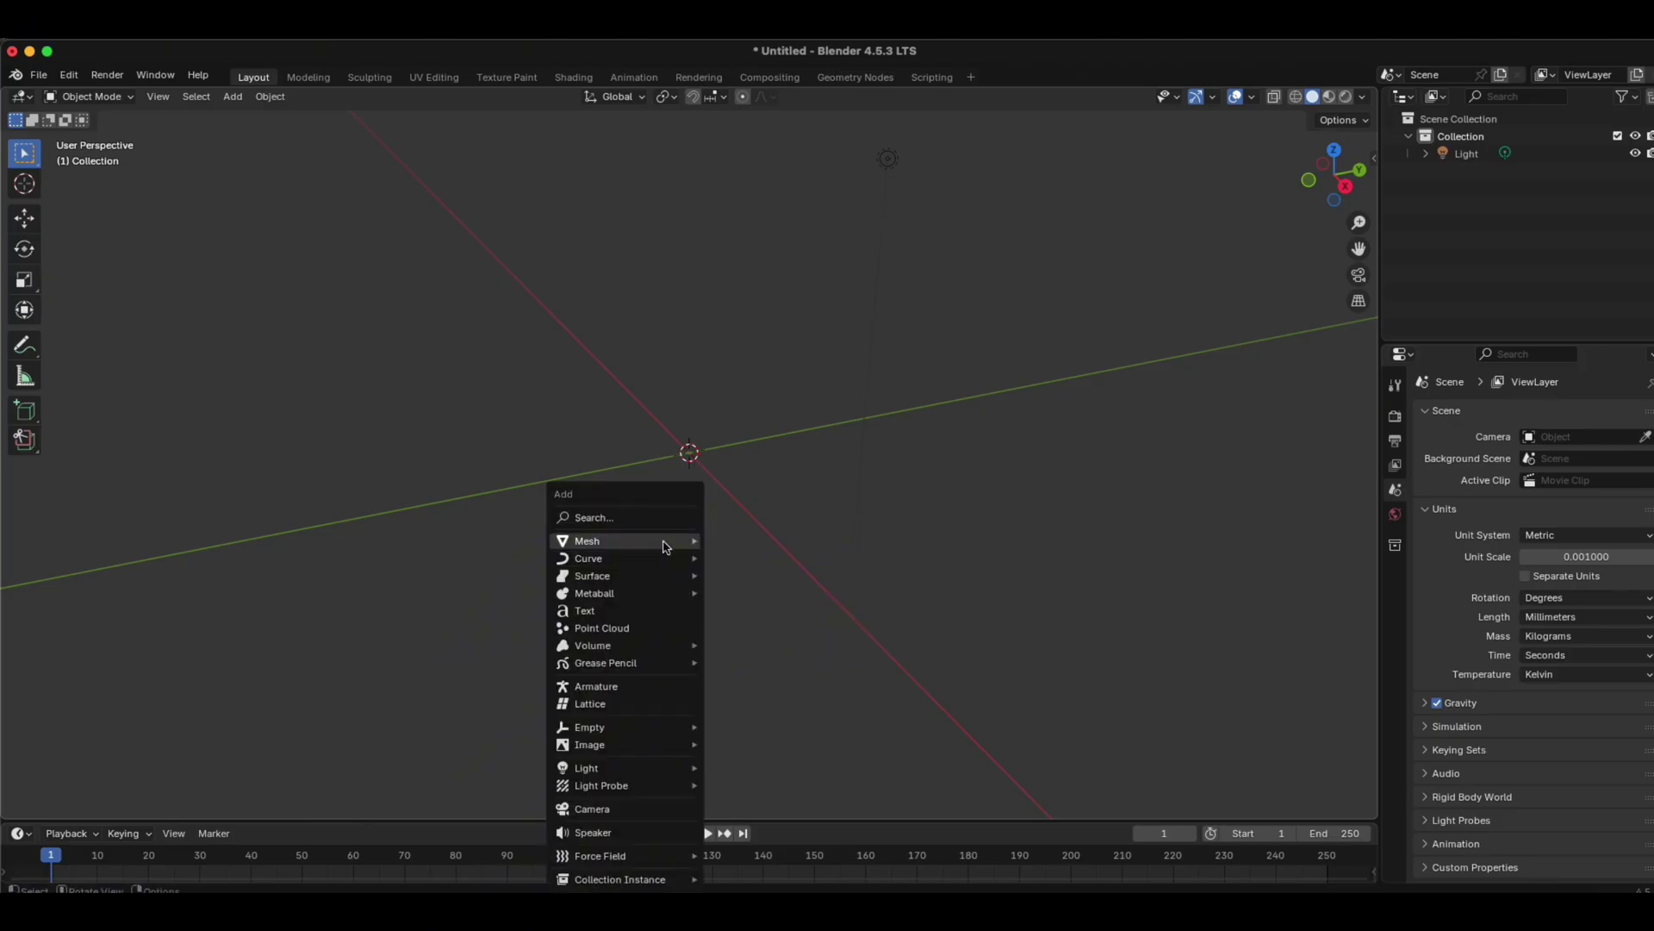
pyautogui.moveTo(664, 540)
pyautogui.click(752, 628)
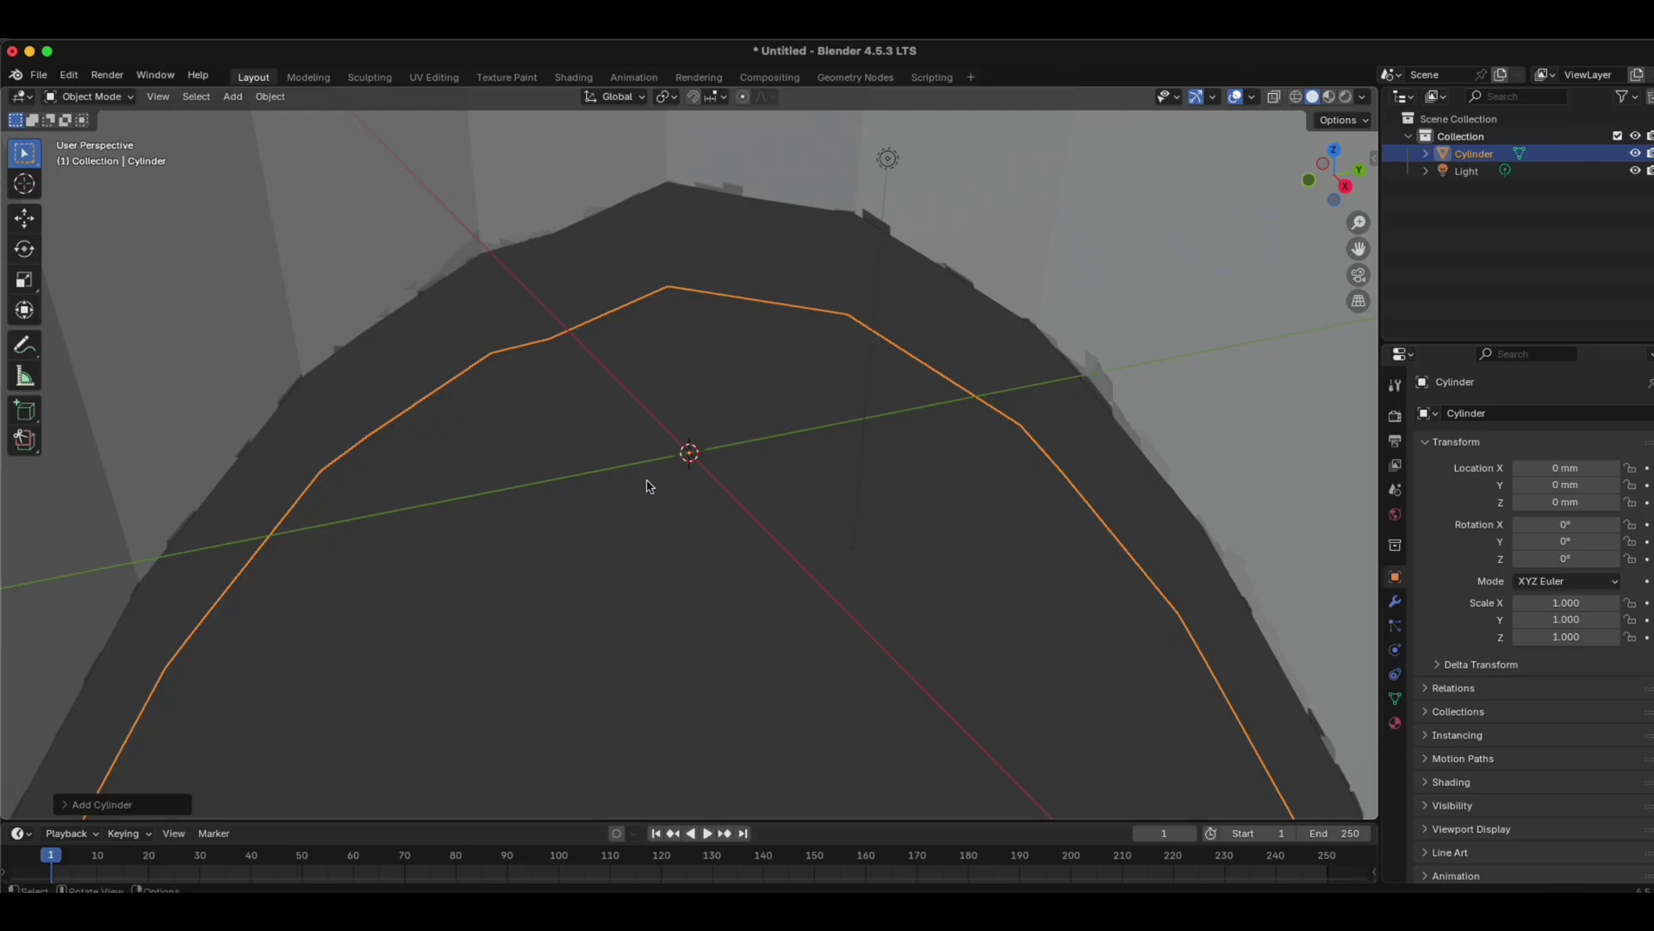
# Step: Give the new cylinder 1200 vertices, a 10 mm radius and 90 mm depth
pyautogui.click(117, 806)
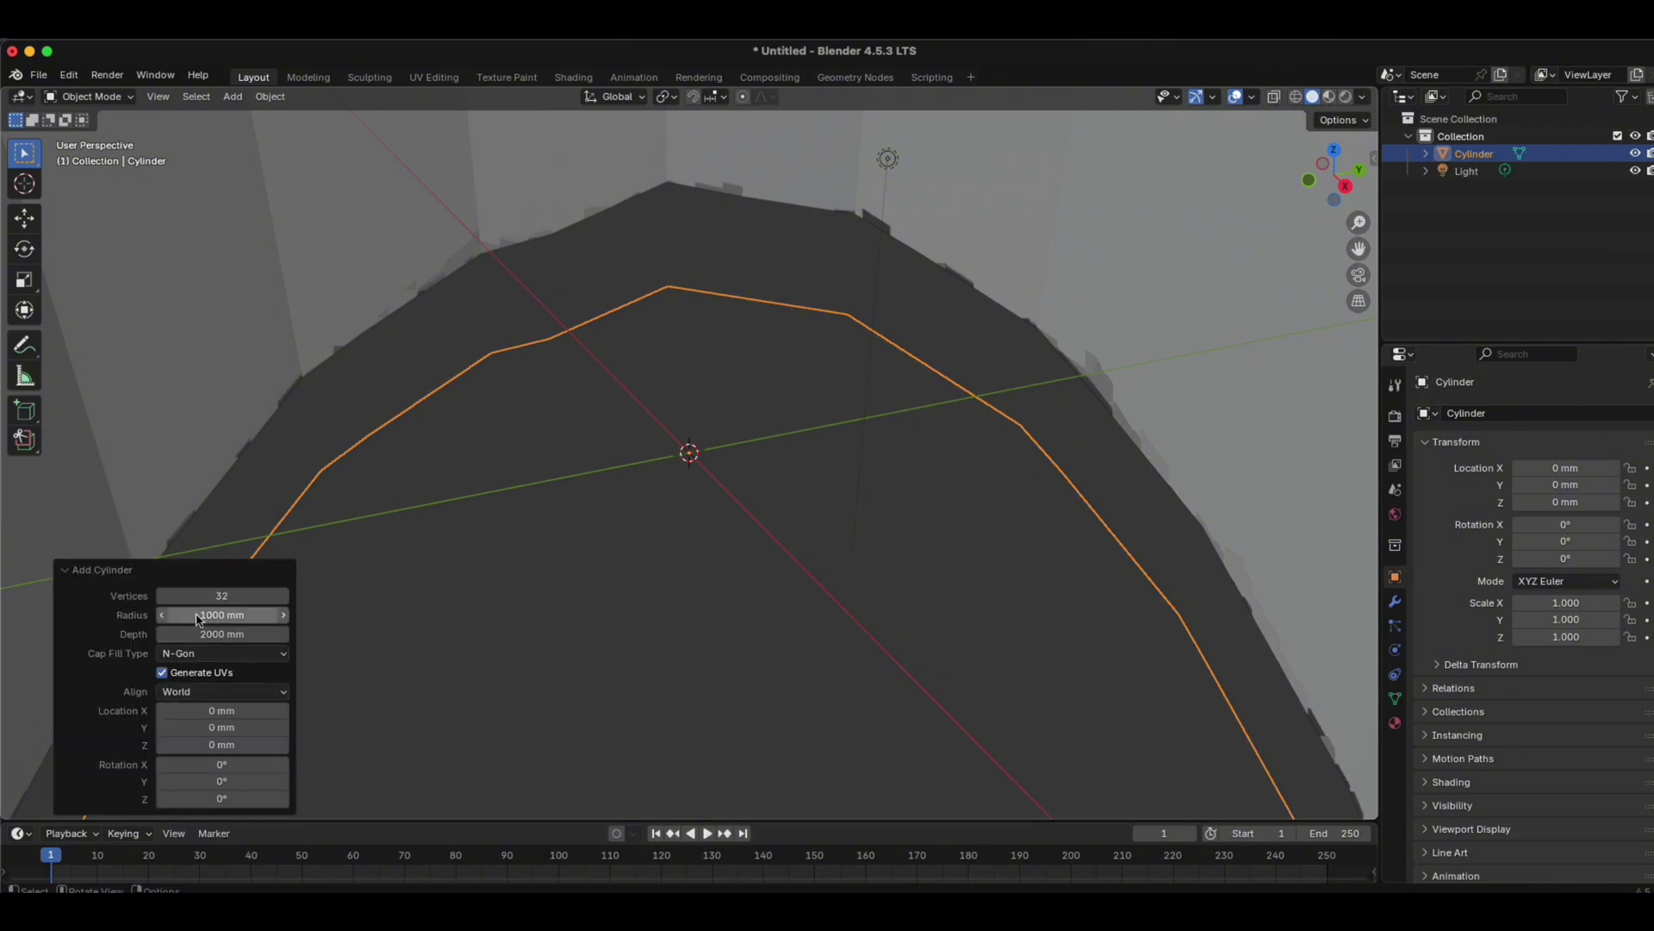
pyautogui.click(225, 596)
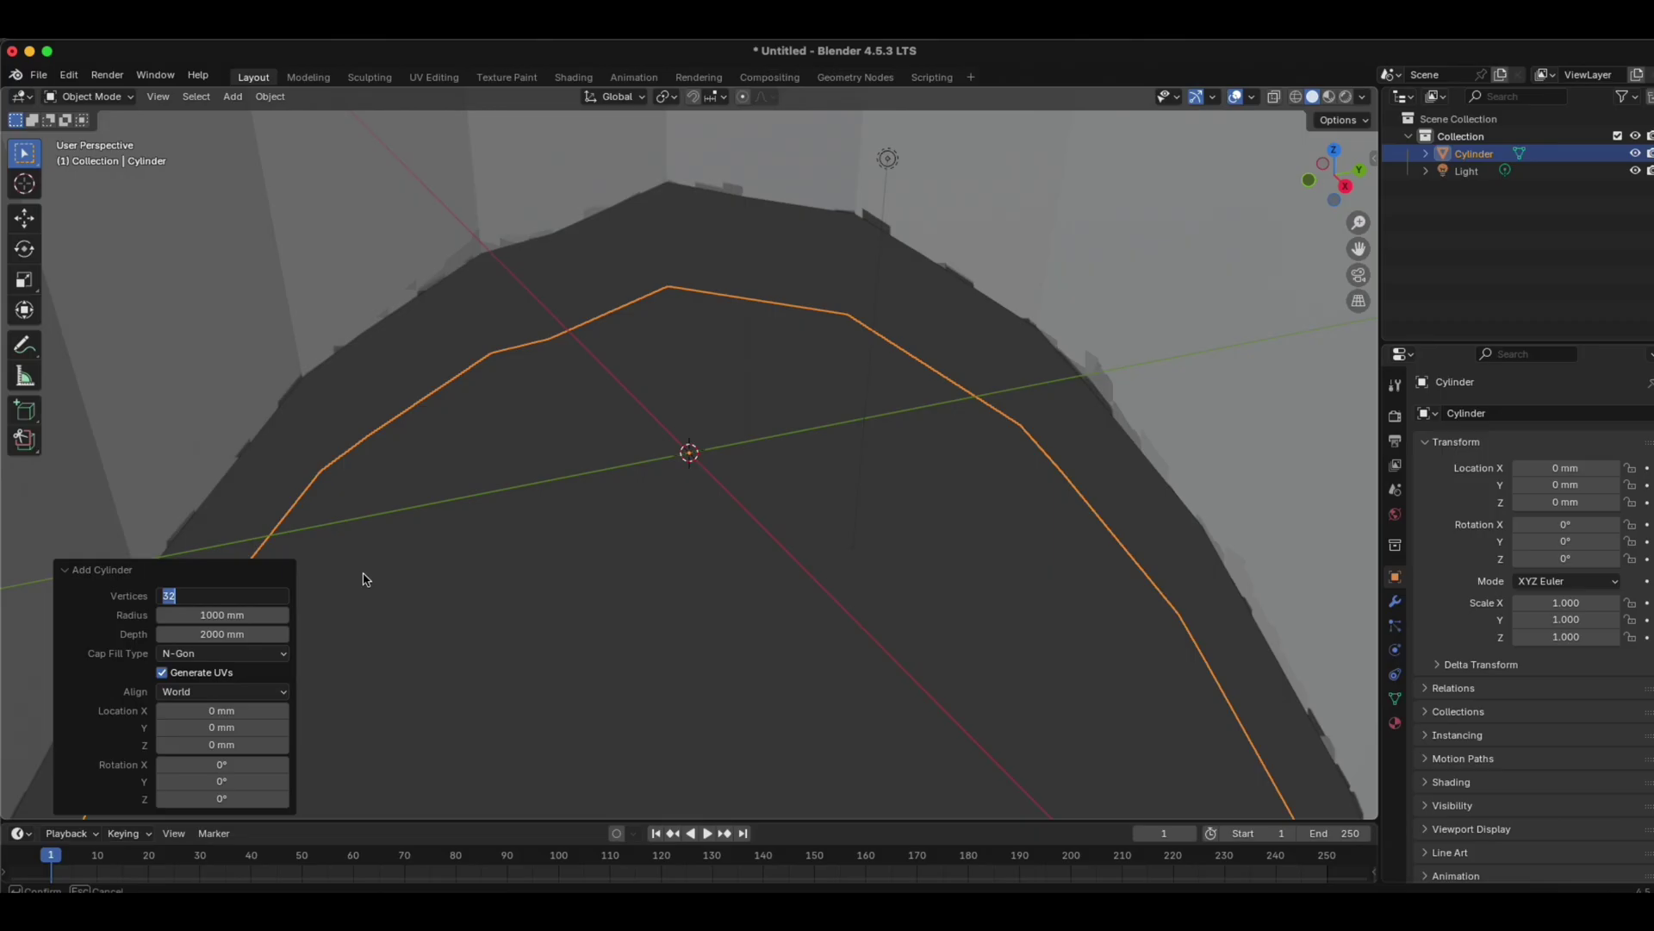
pyautogui.press('BackSpace')
pyautogui.write('1200')
pyautogui.press('Tab')
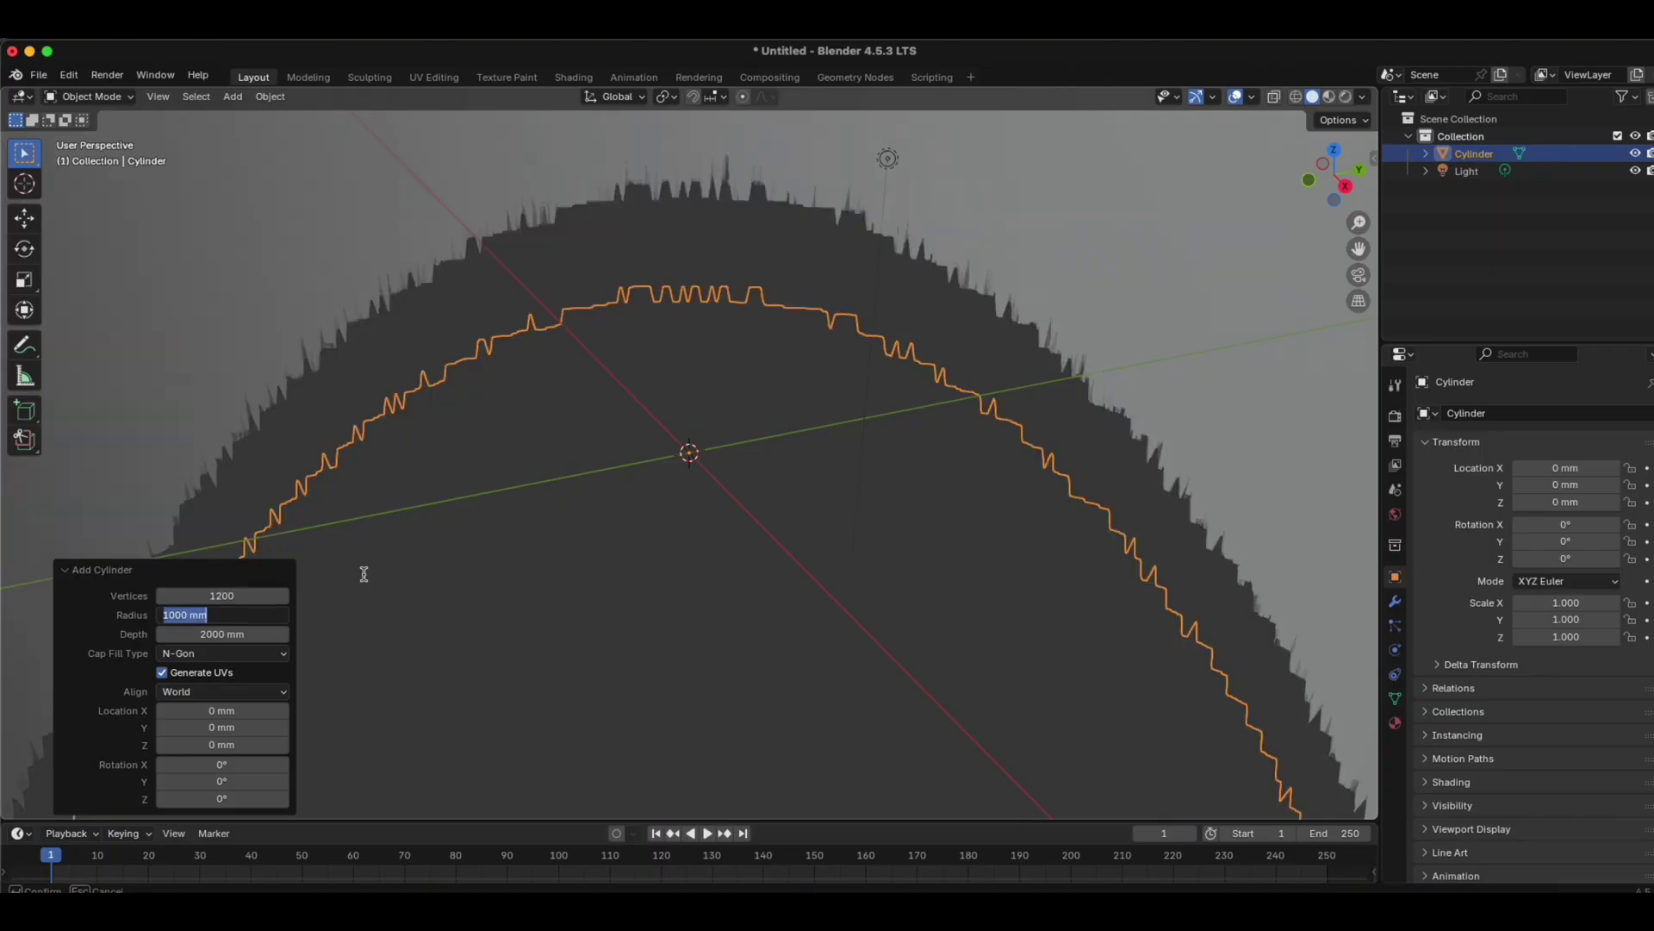
pyautogui.write('10mm')
pyautogui.press('Tab')
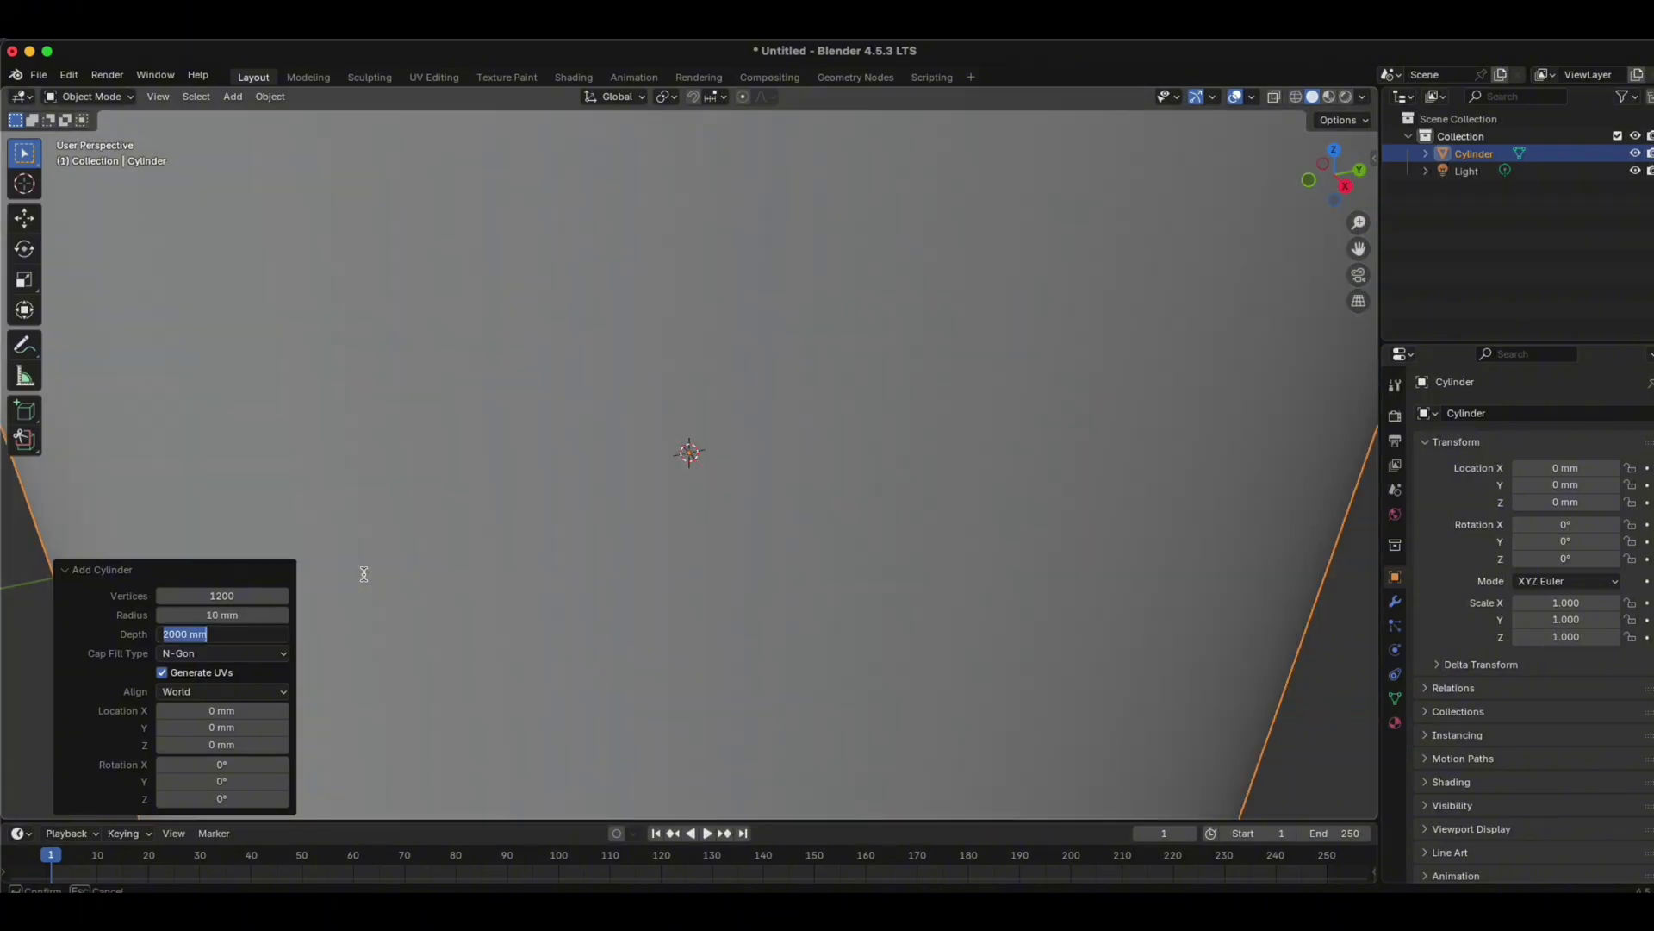
pyautogui.write('90mm')
pyautogui.press('Return')
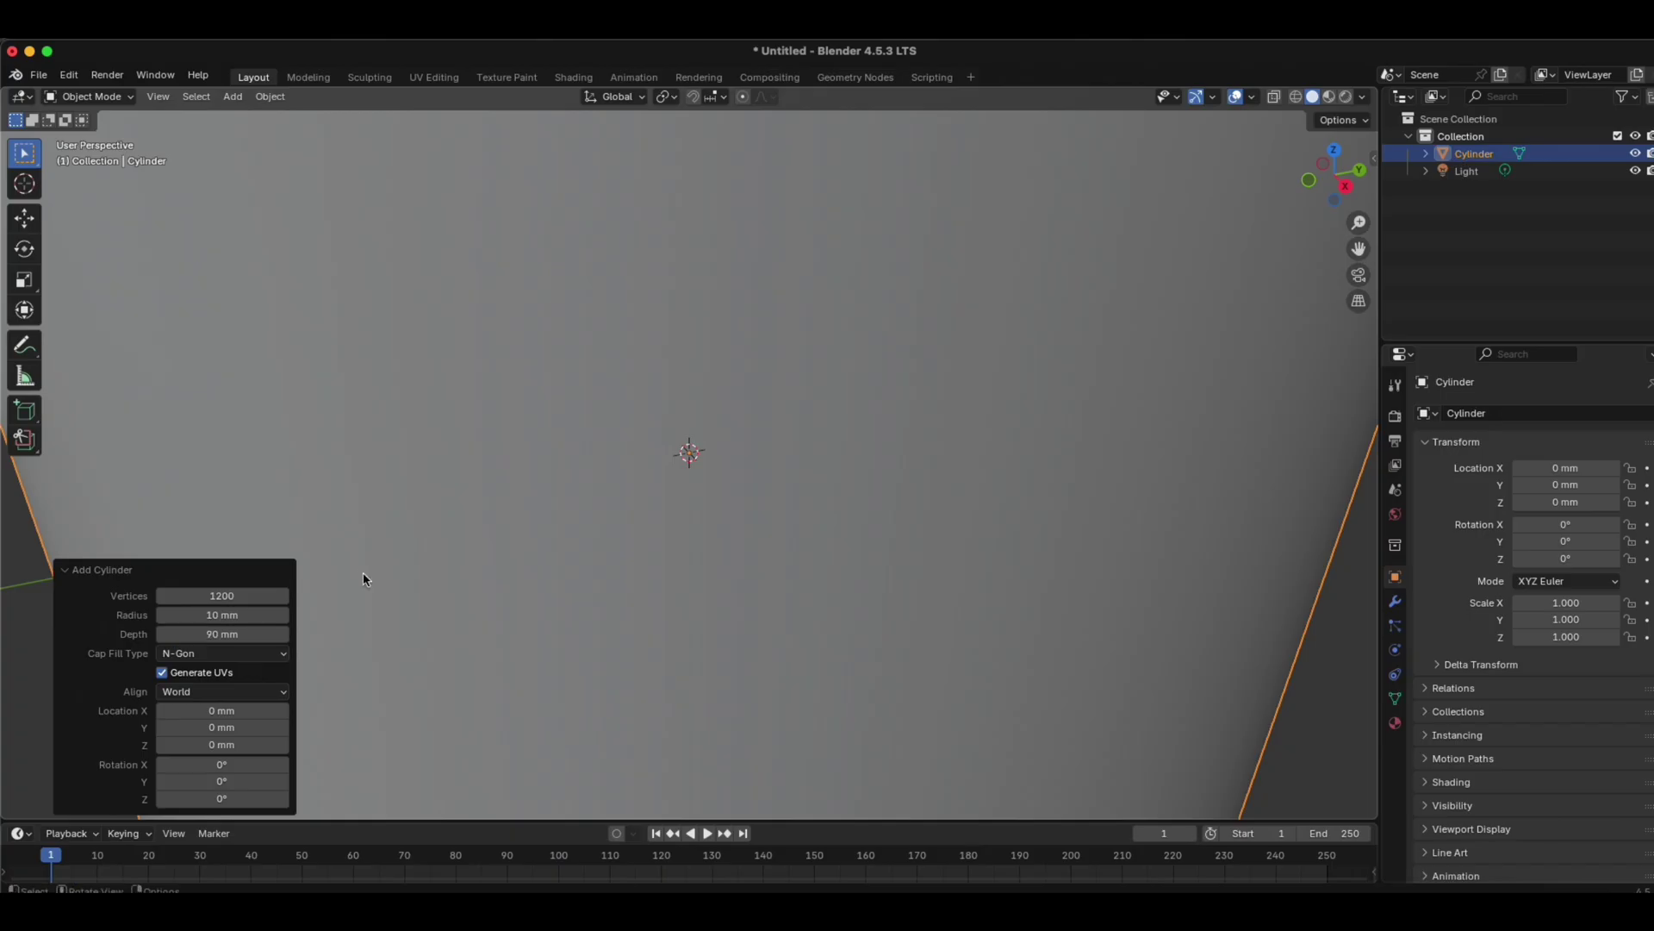
pyautogui.scroll(-5, 622, 413)
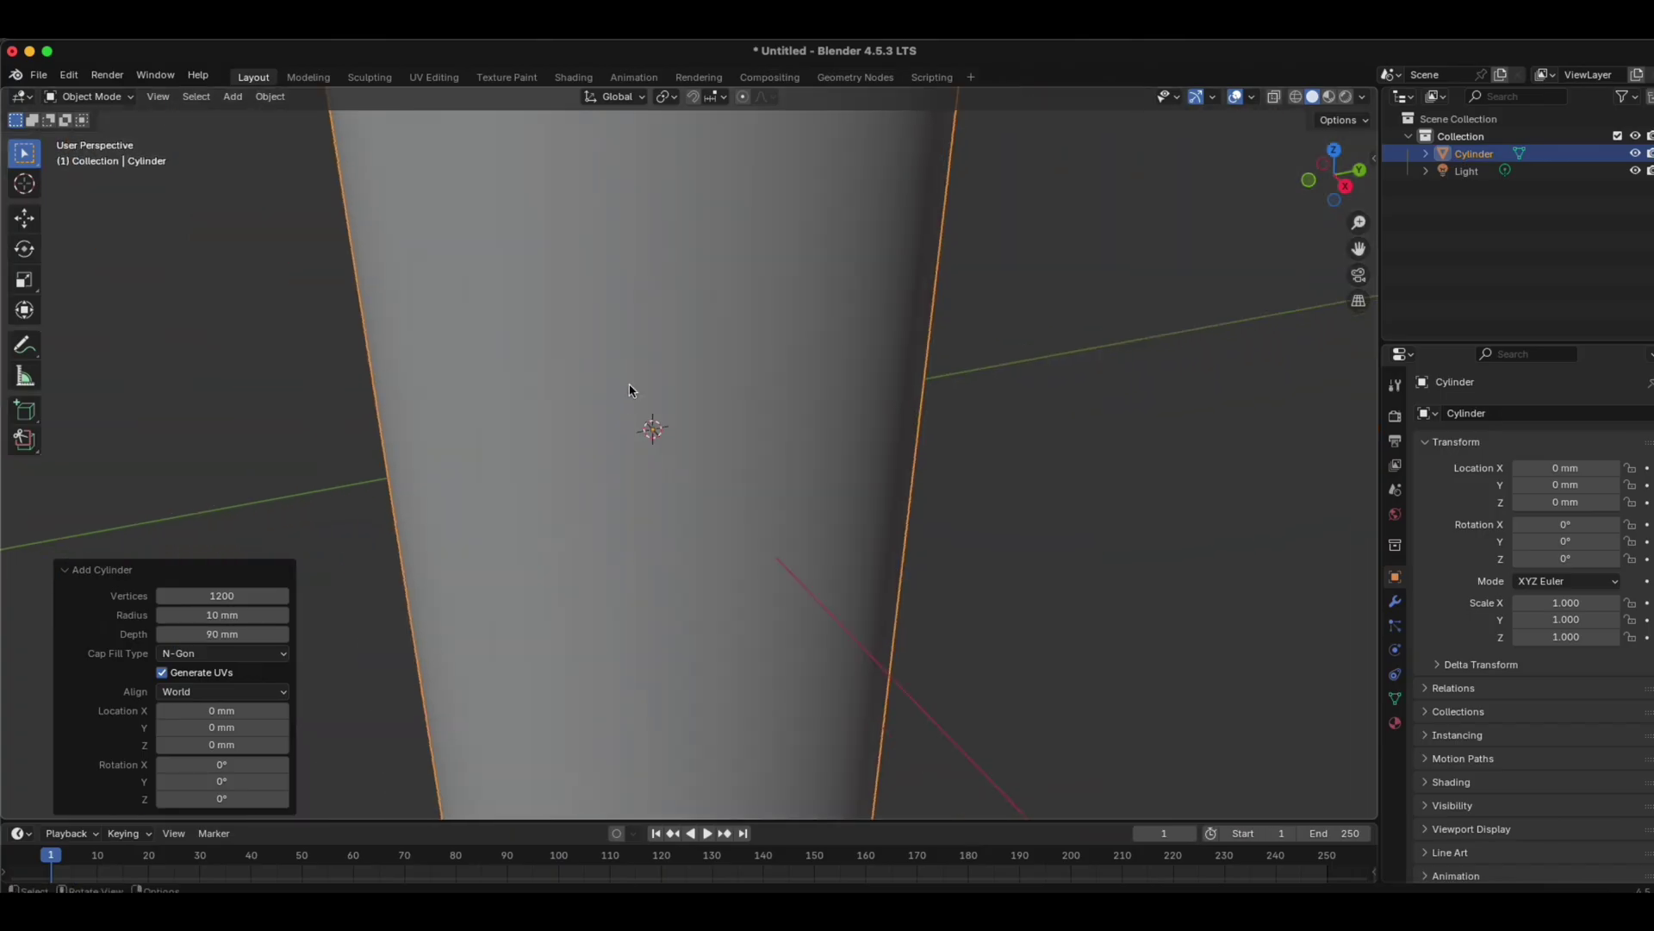
pyautogui.scroll(-6, 636, 370)
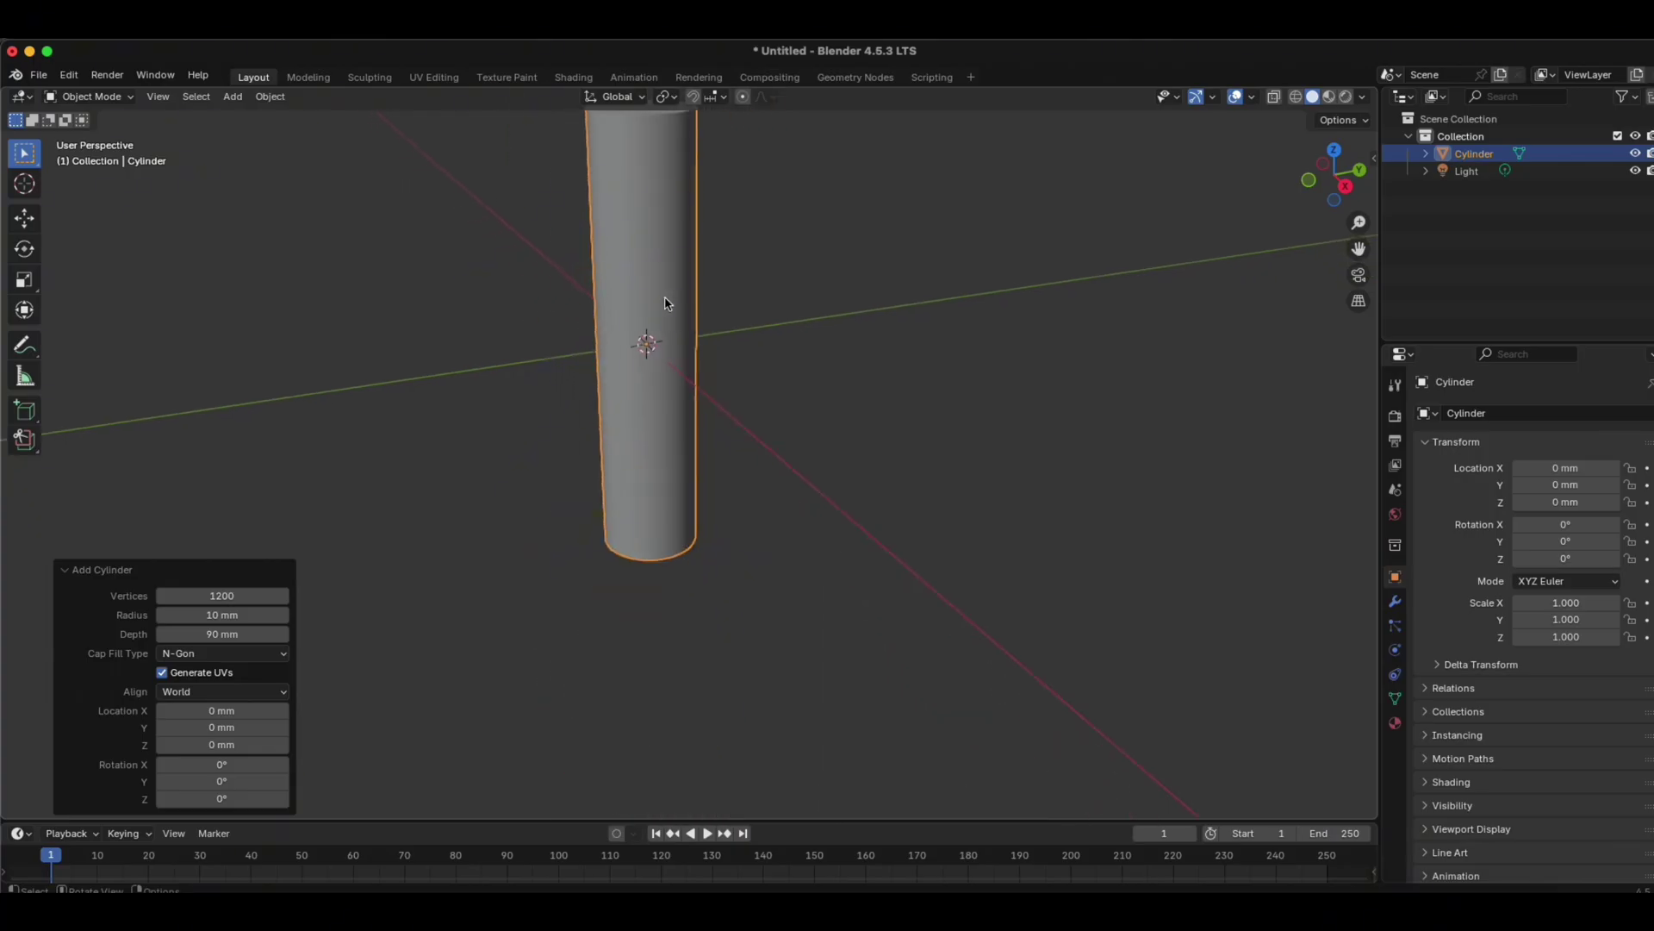
pyautogui.scroll(-3, 739, 288)
pyautogui.moveTo(741, 281); pyautogui.dragTo(765, 477, button='middle')
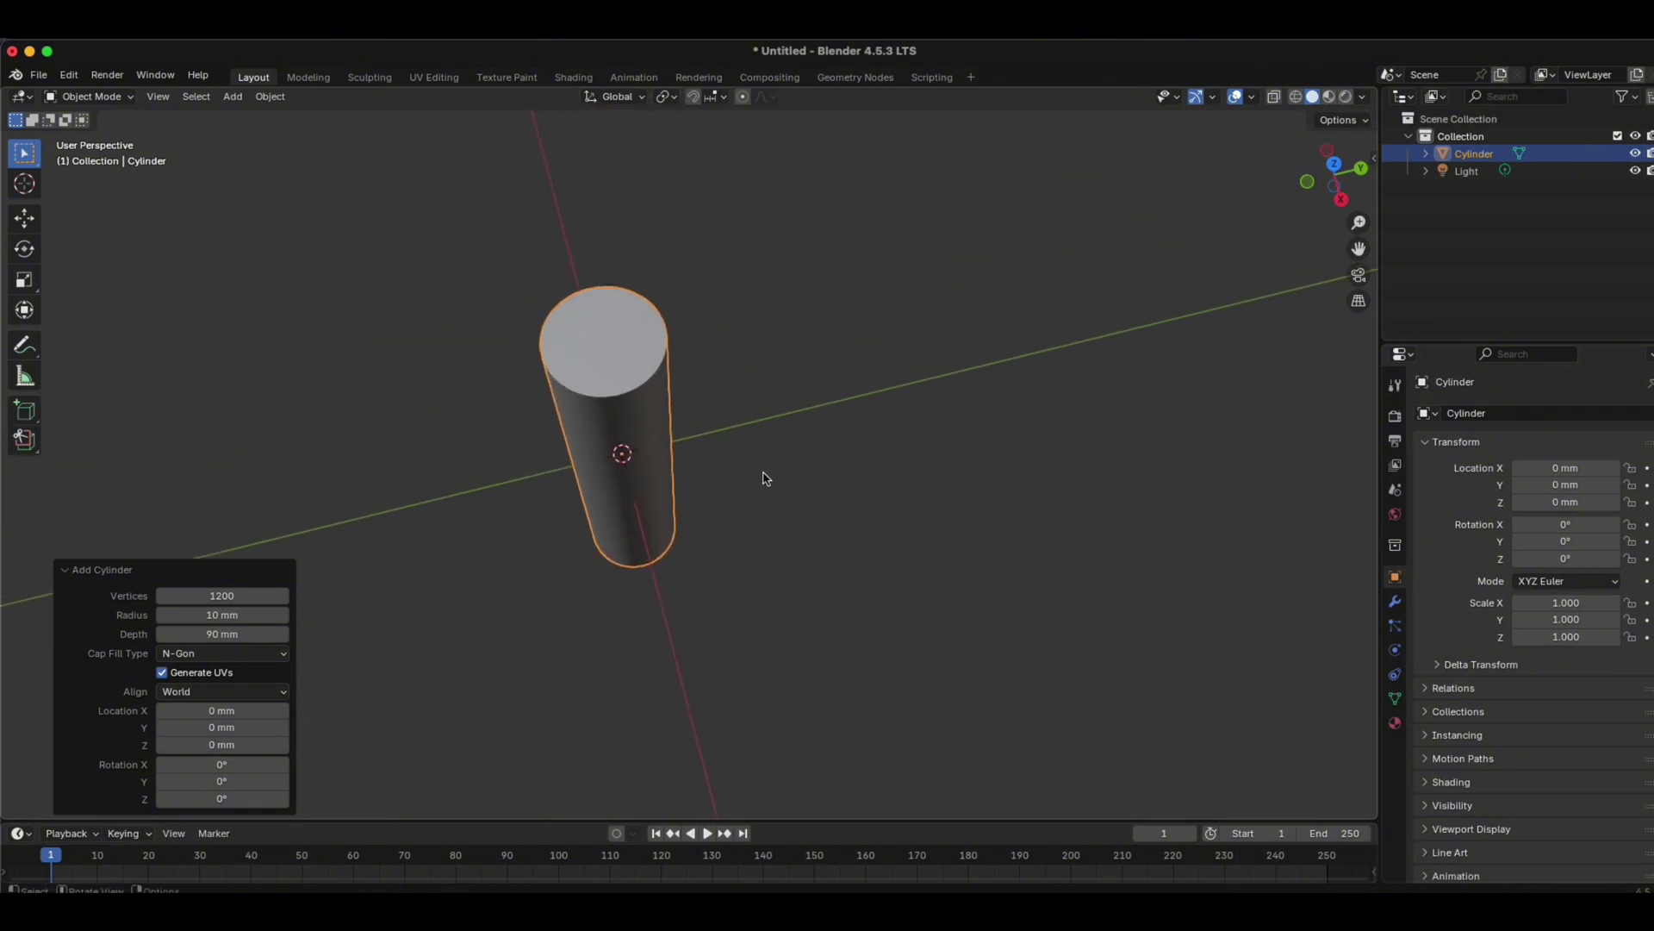
# Step: In Edit Mode with face select, delete the cylinder's top cap face
pyautogui.click(93, 96)
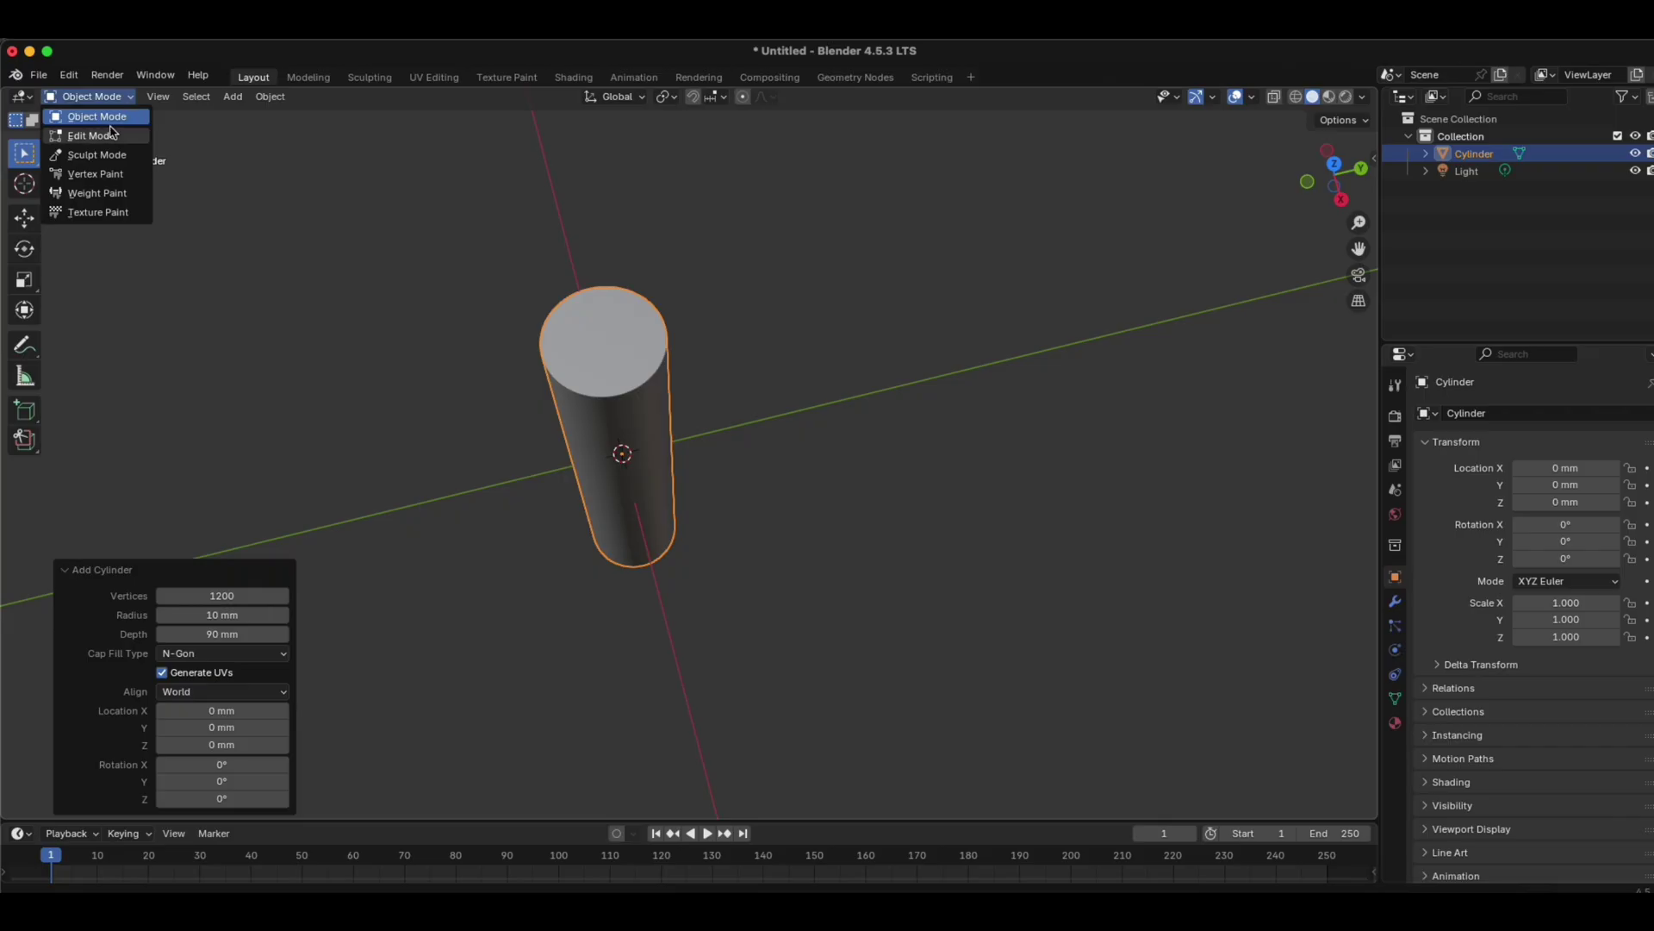
pyautogui.click(110, 134)
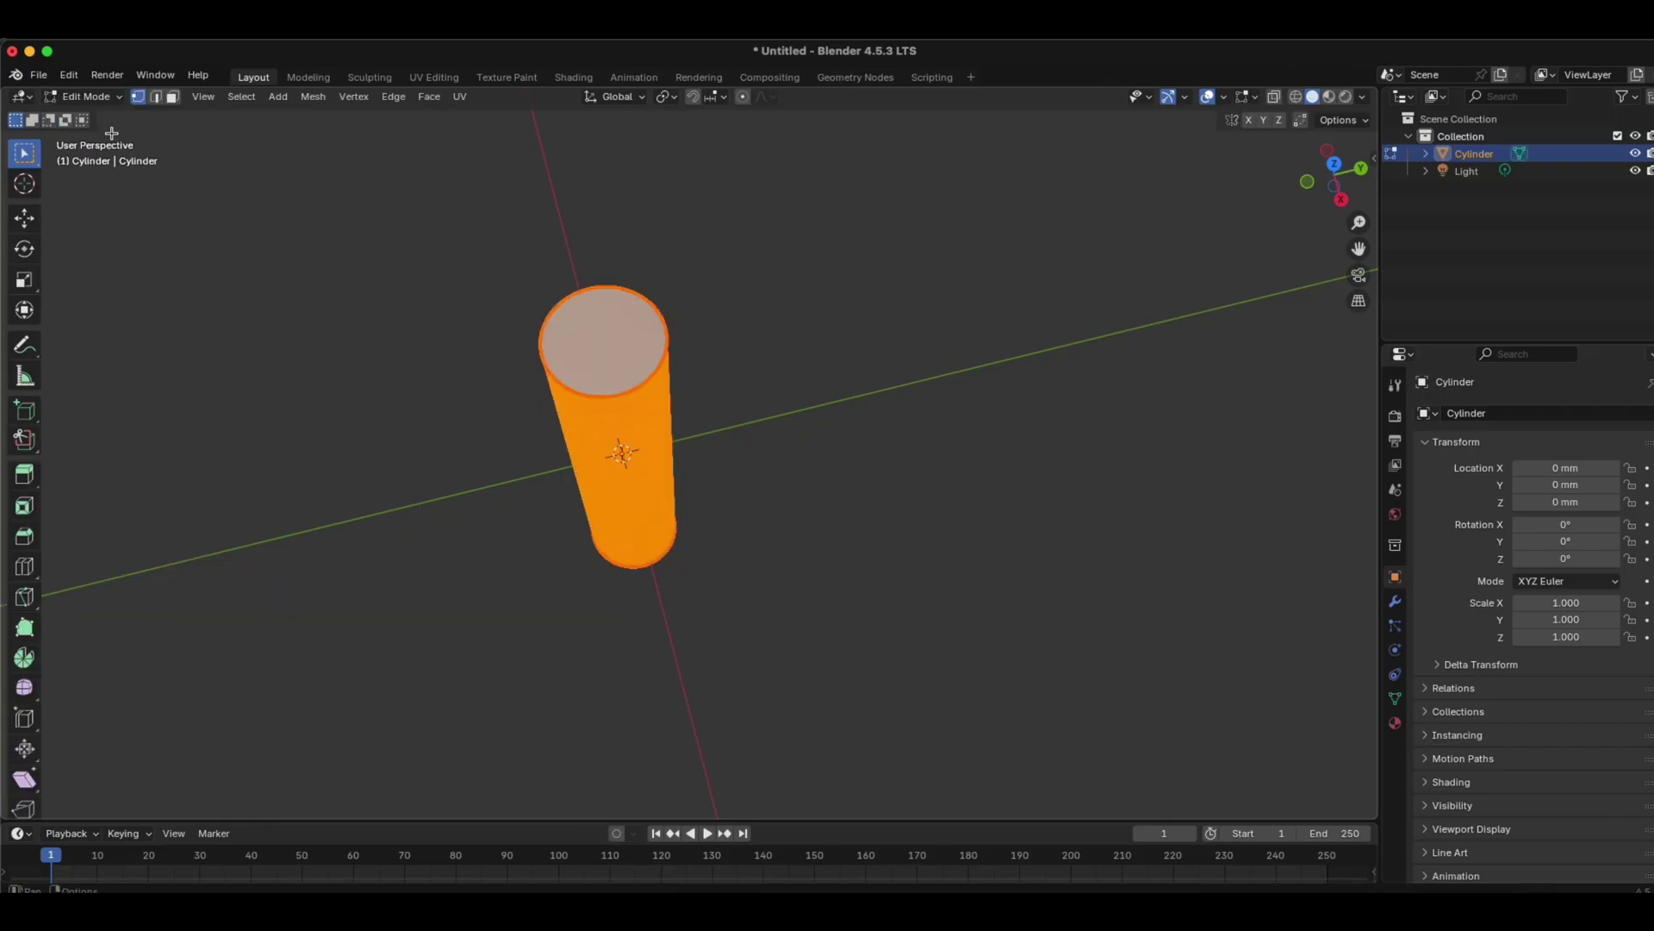
pyautogui.click(173, 98)
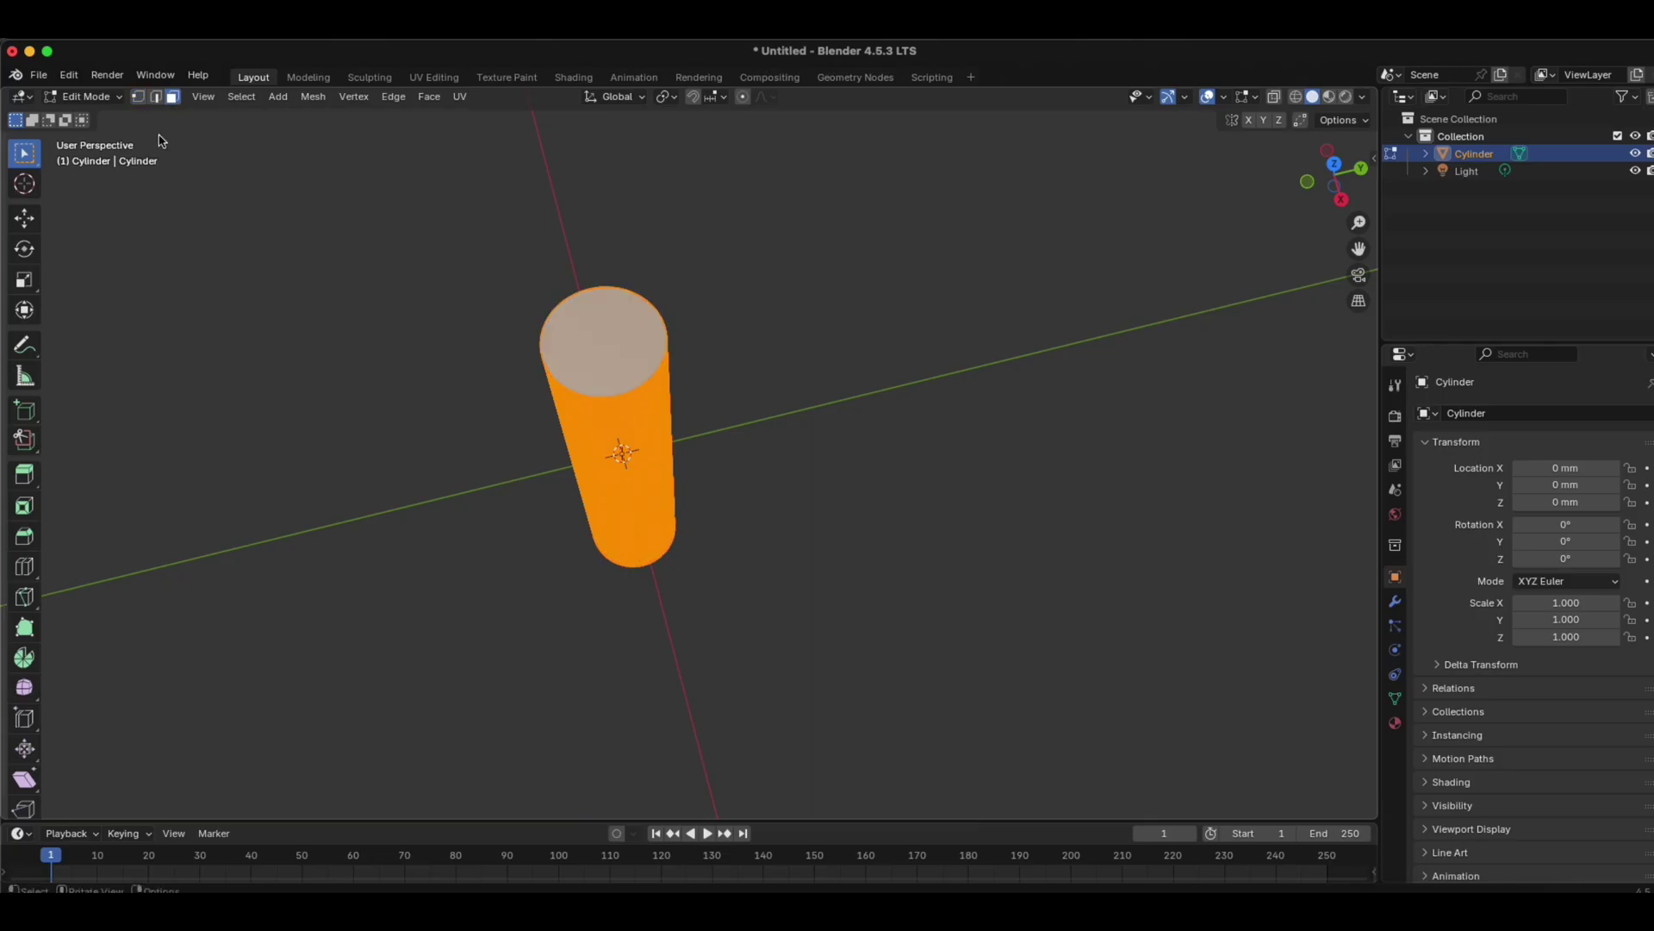
pyautogui.click(595, 347)
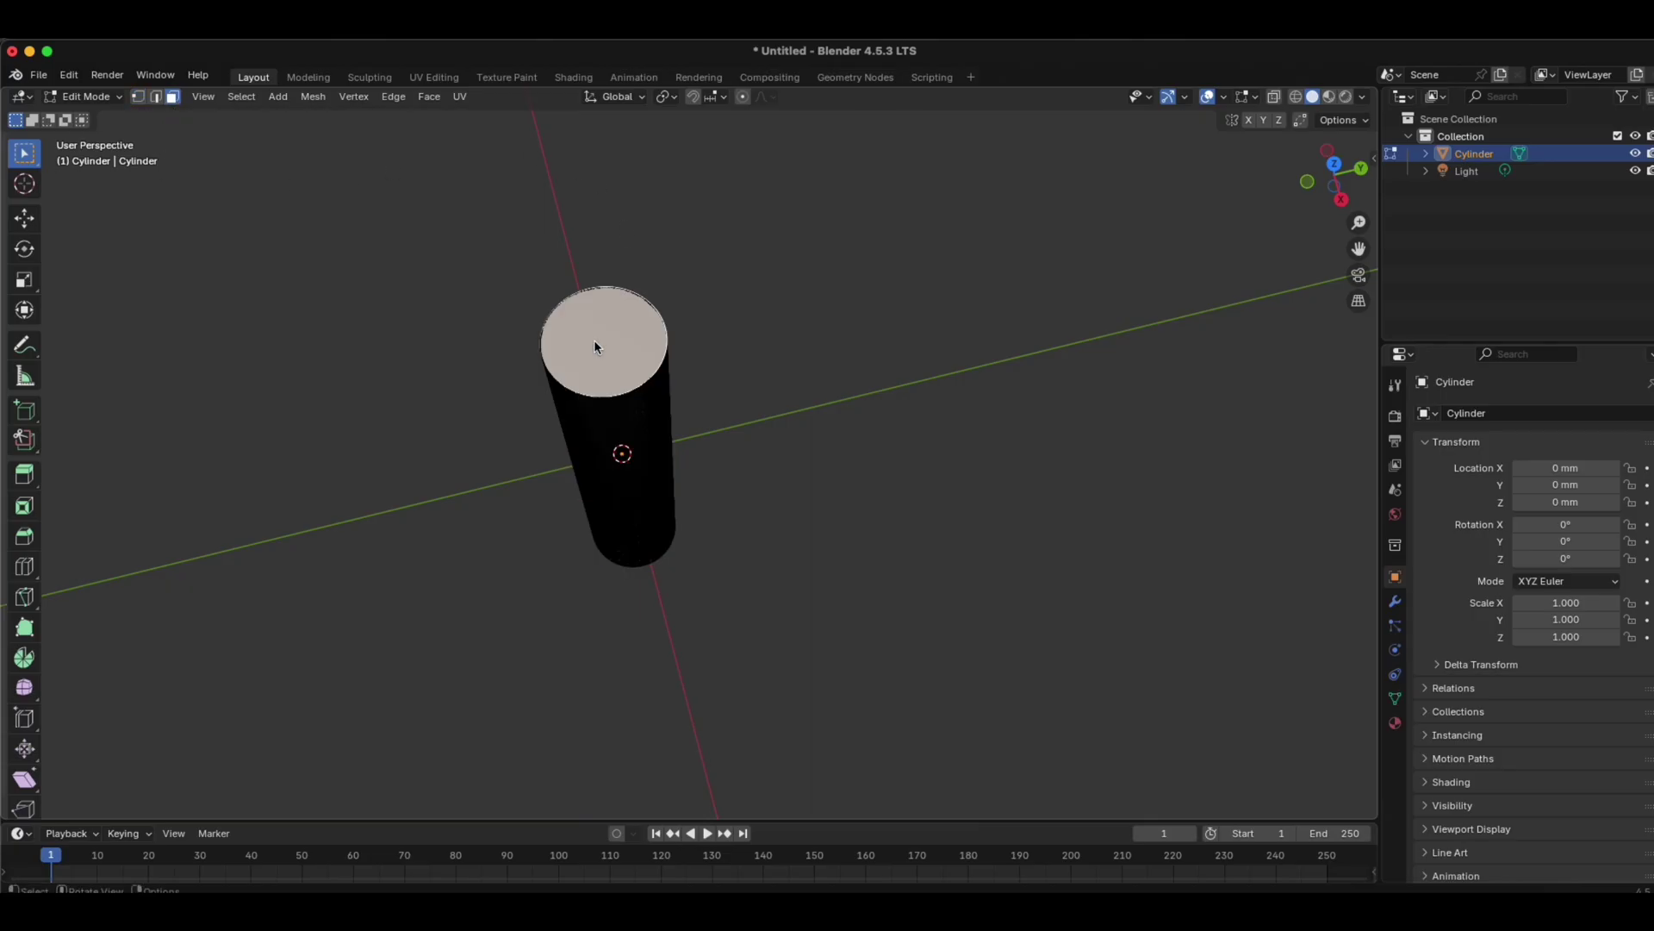
pyautogui.hotkey('ctrl', 'f')
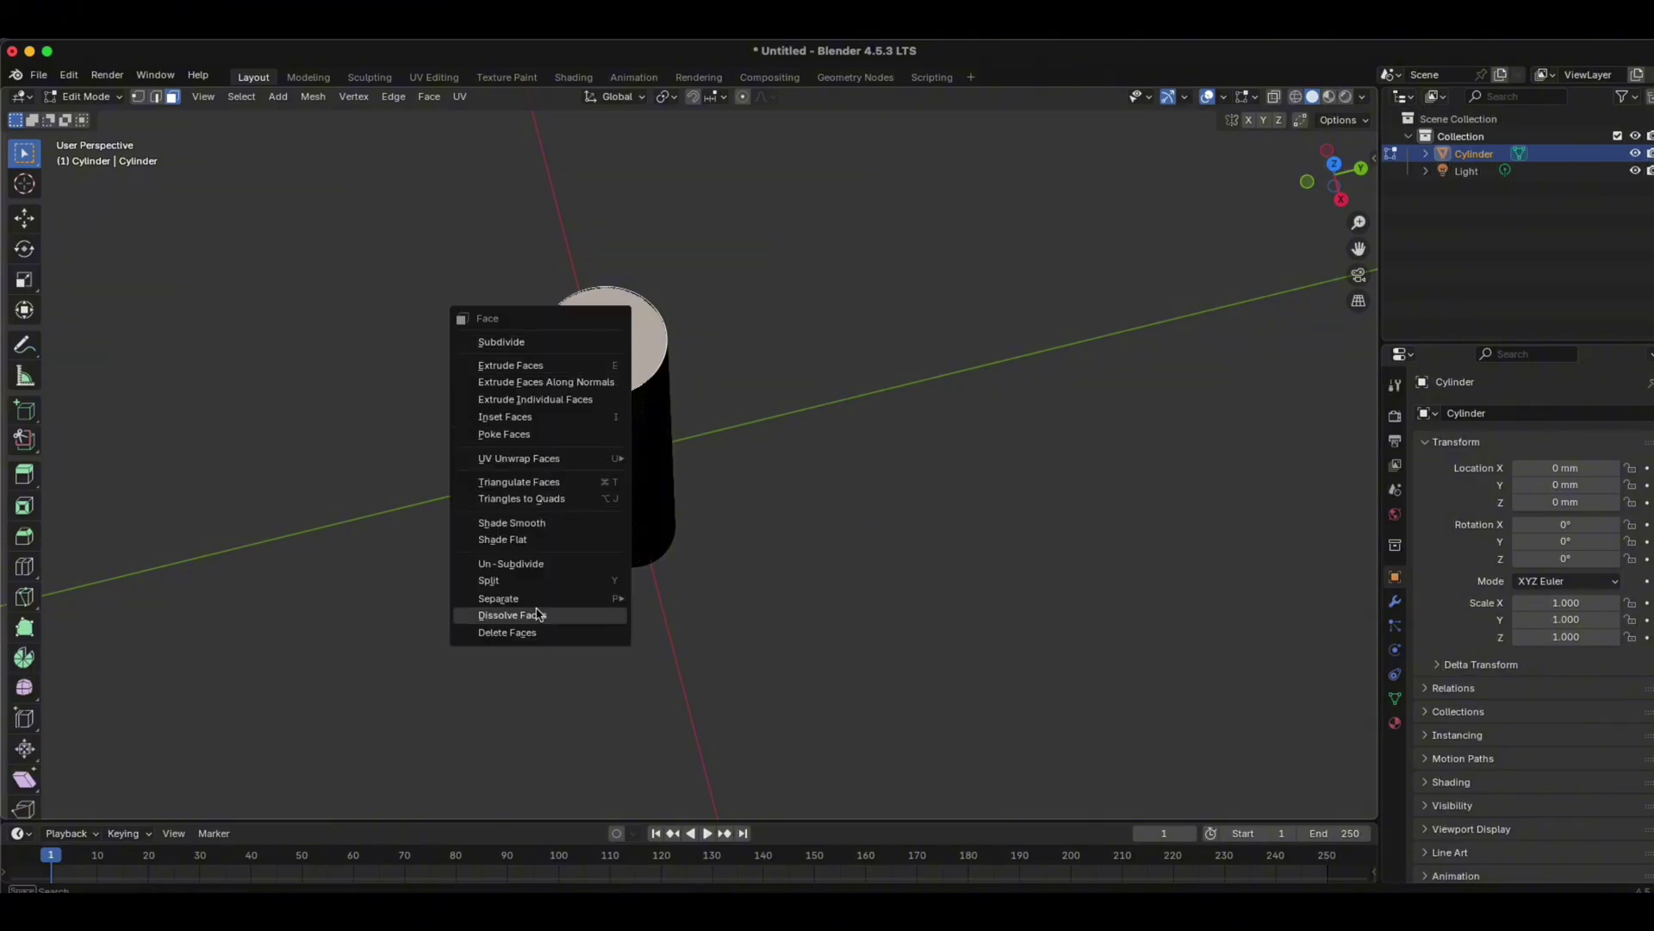
pyautogui.click(528, 632)
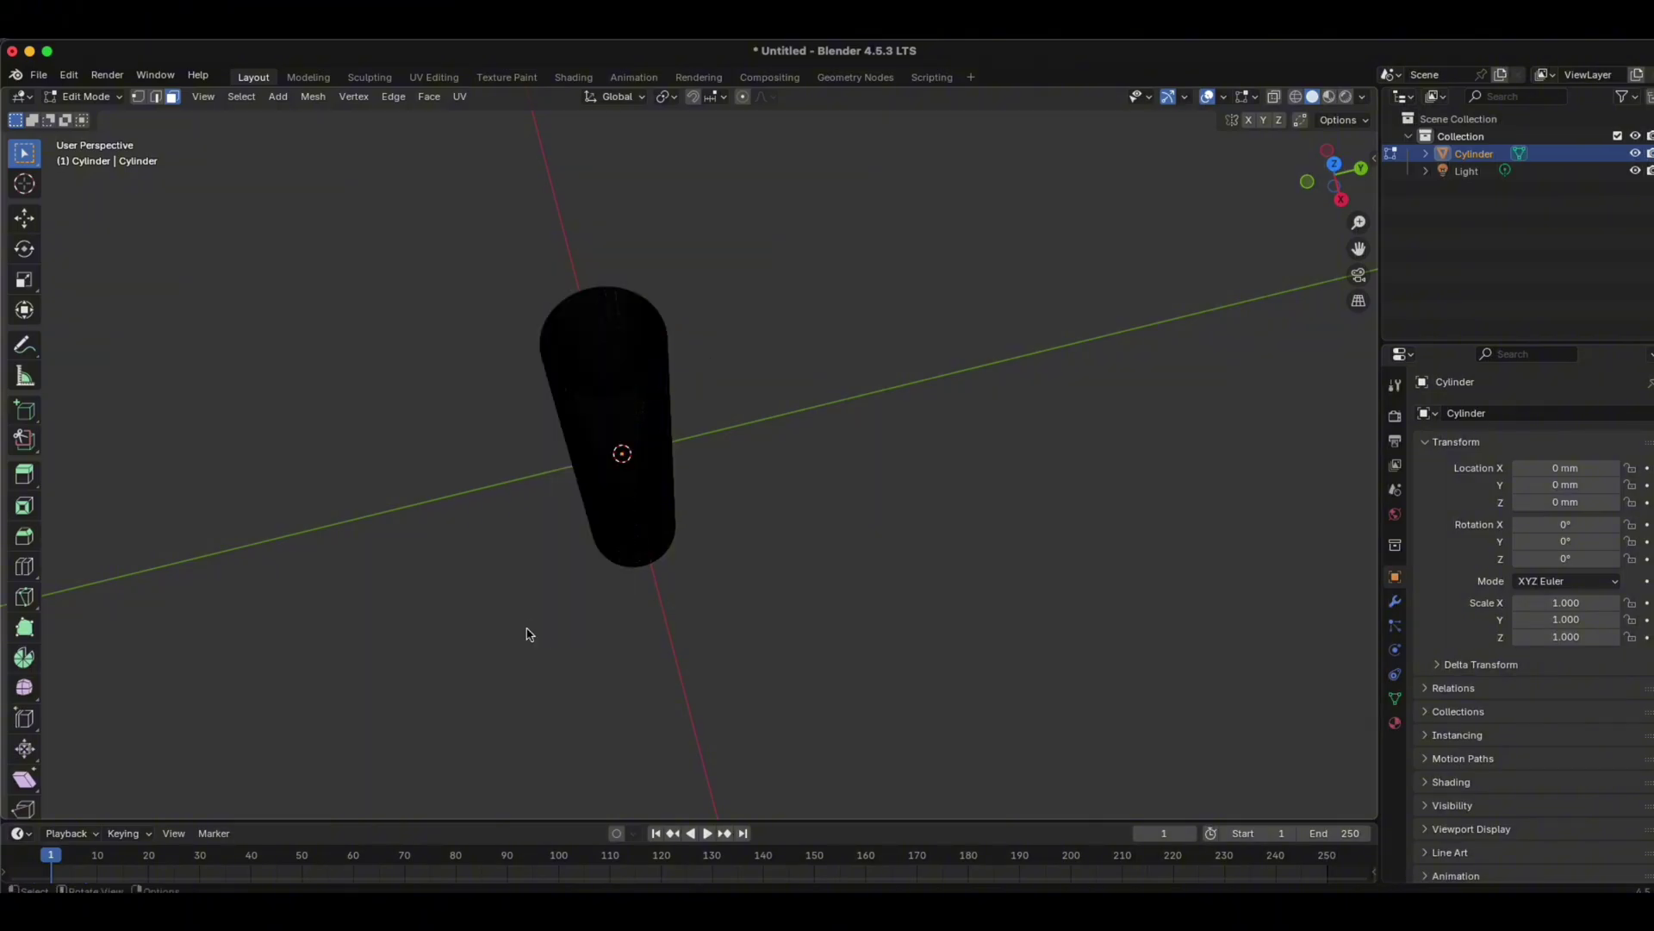
# Step: Delete the cylinder's bottom cap face as well
pyautogui.moveTo(739, 619); pyautogui.dragTo(687, 540, button='middle')
pyautogui.click(595, 512)
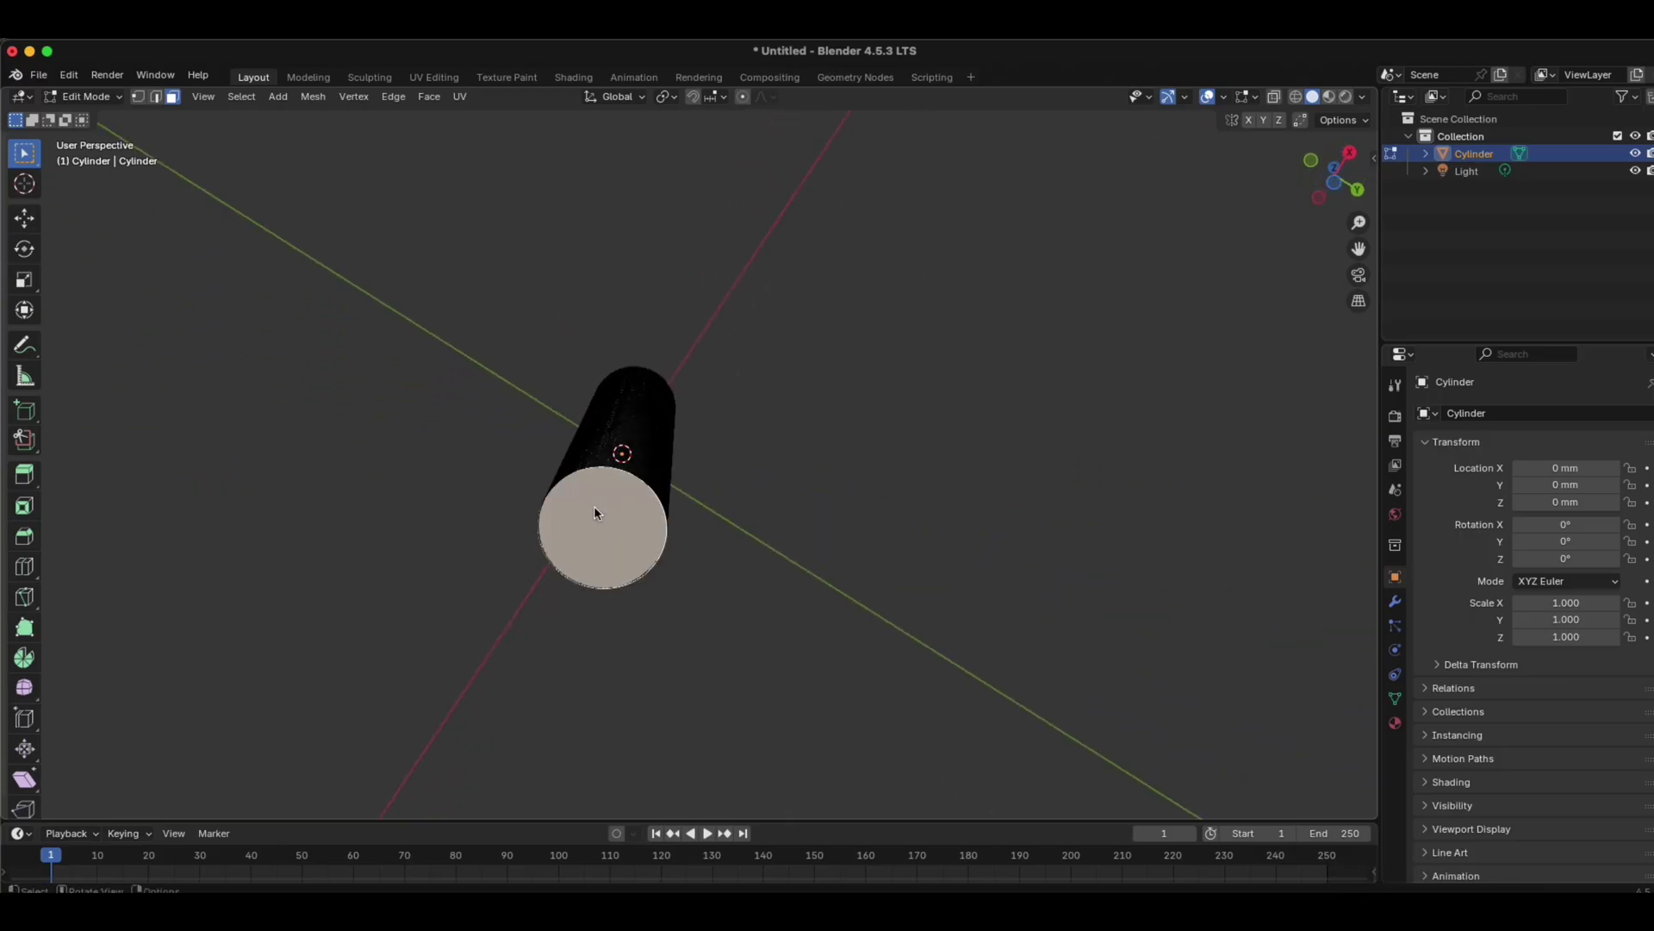
pyautogui.rightClick(594, 514)
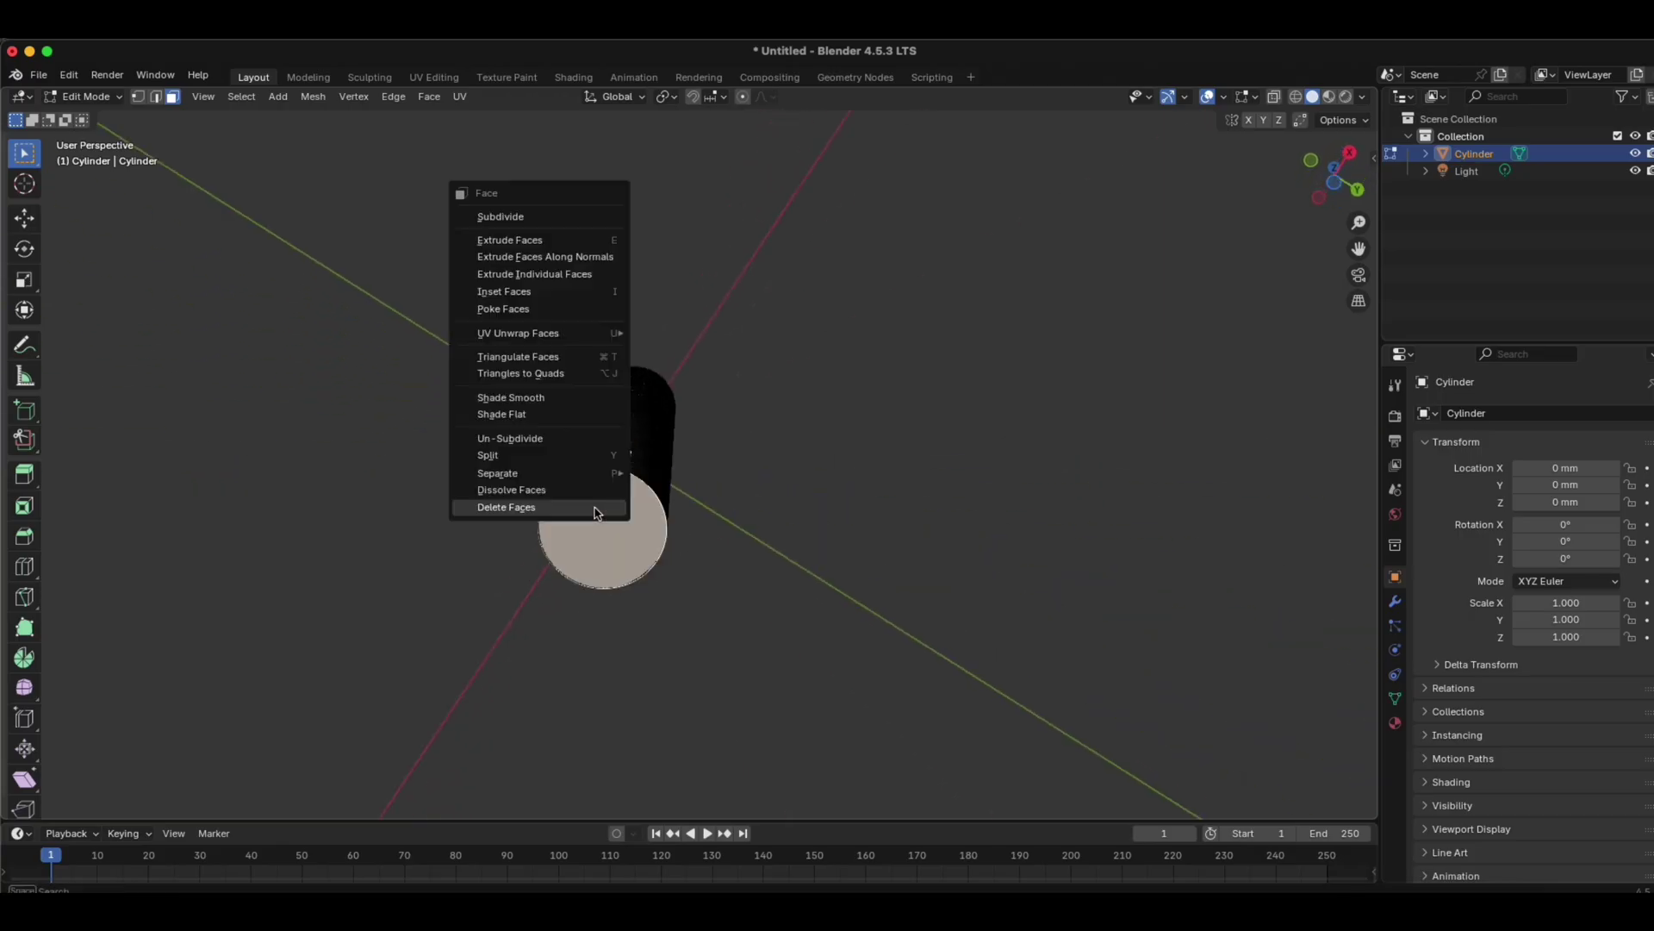
pyautogui.click(593, 508)
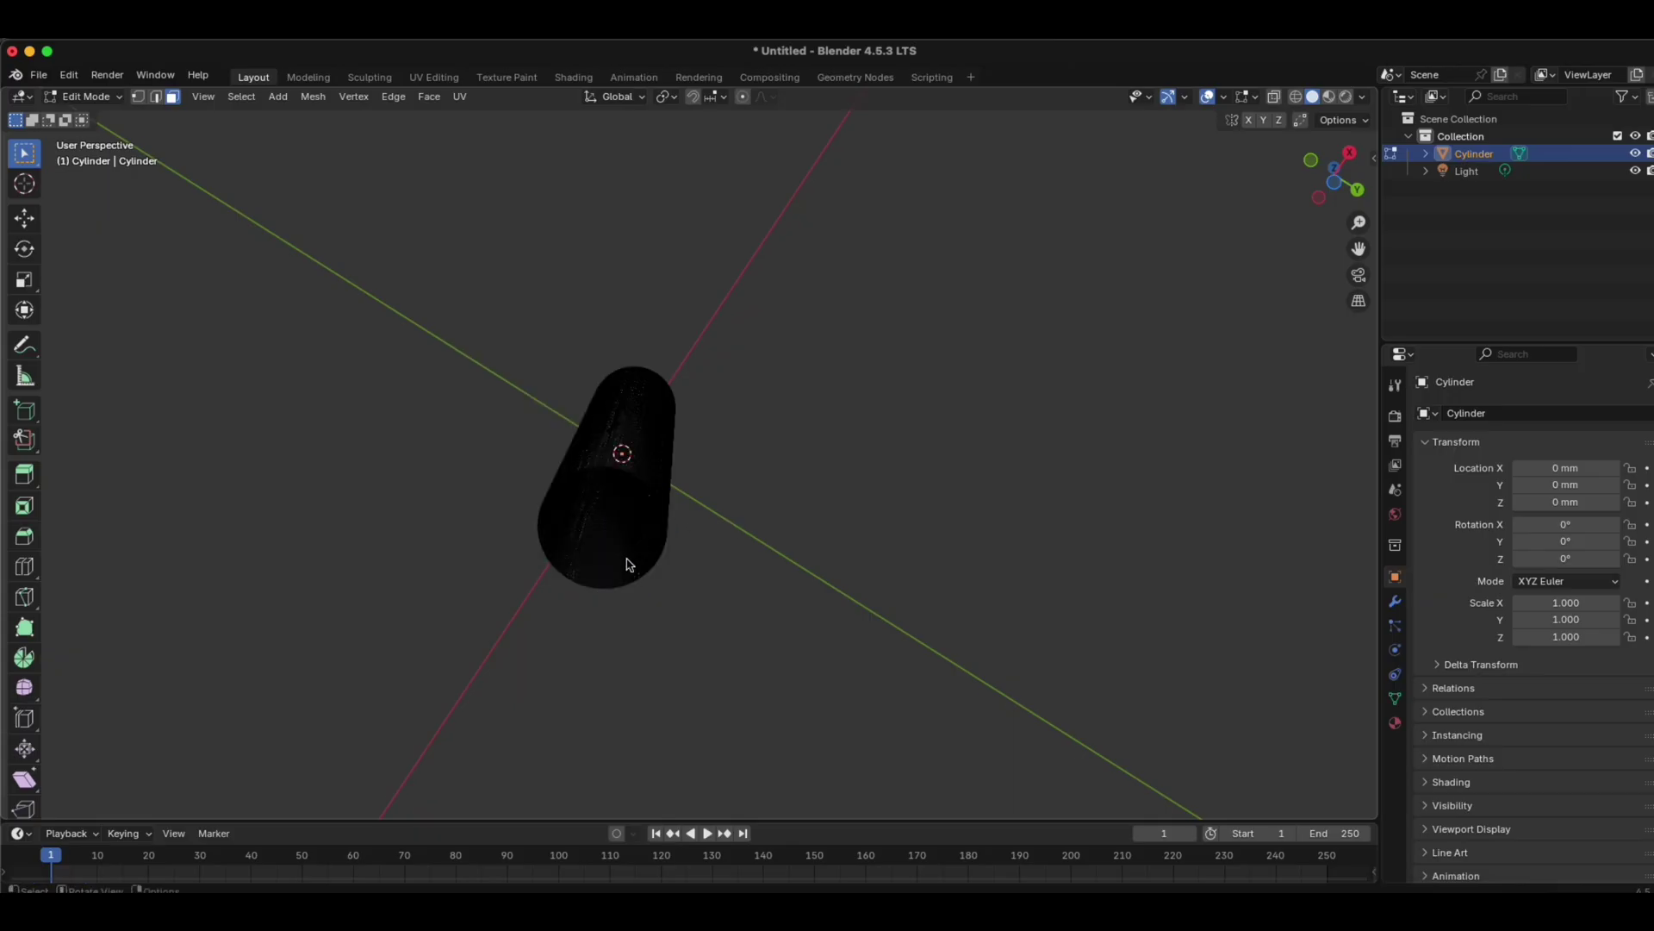
pyautogui.moveTo(628, 562); pyautogui.dragTo(764, 343, button='middle')
pyautogui.scroll(-1, 765, 342)
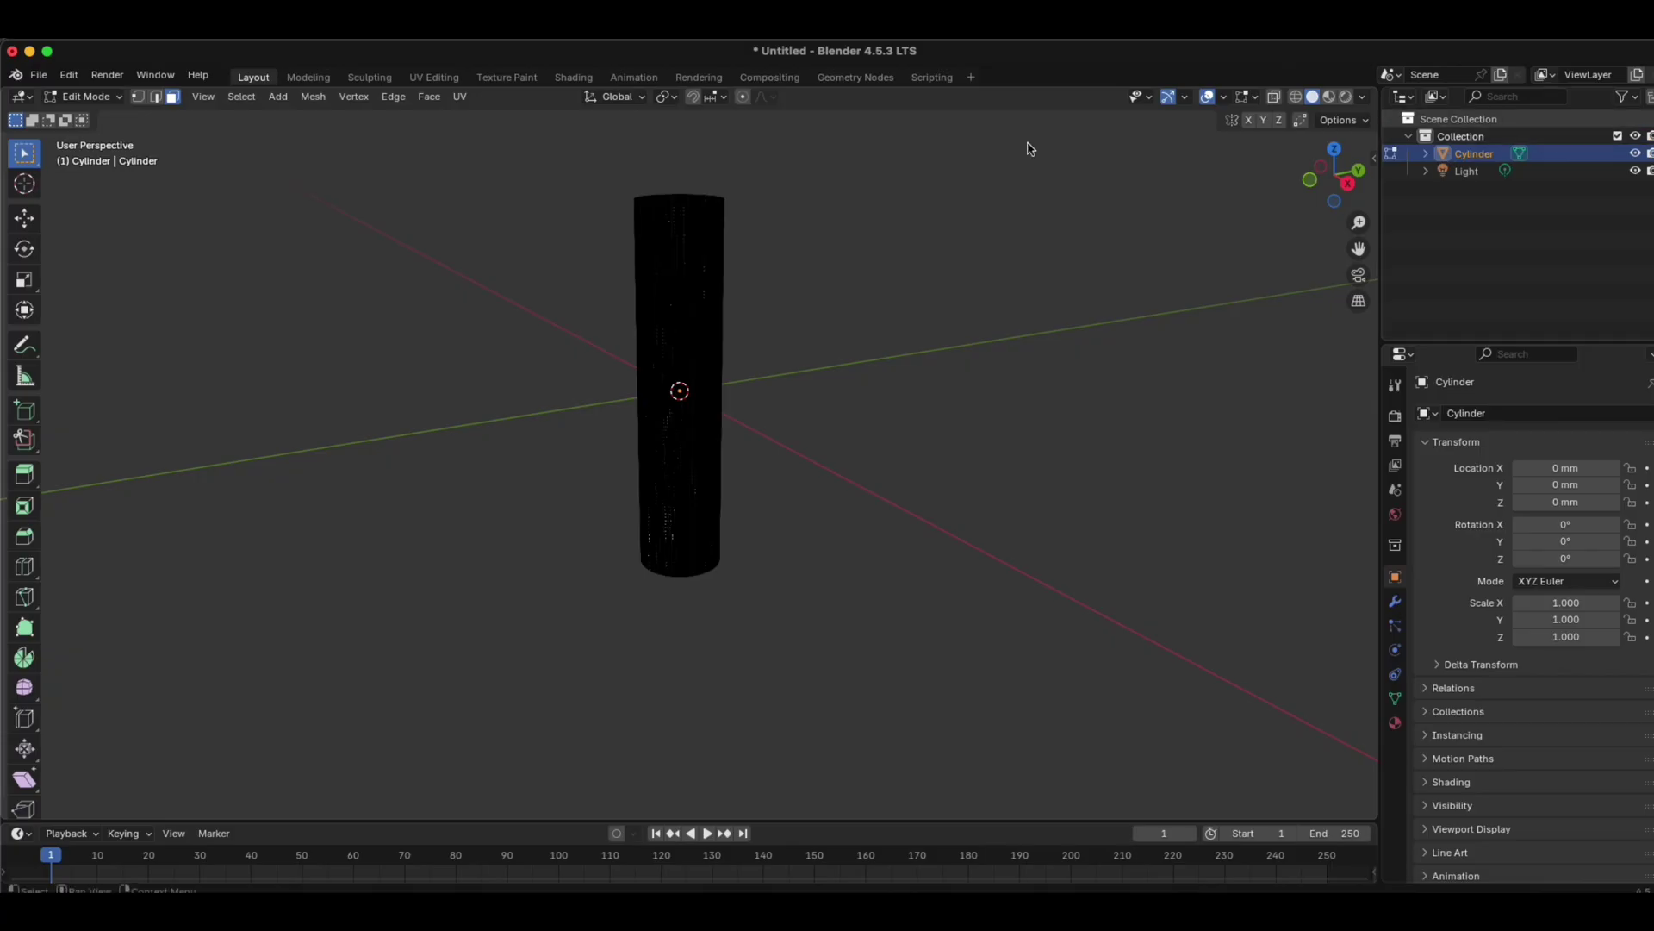
# Step: Place a horizontal loop cut around the tube with the Loop Cut tool
pyautogui.click(692, 570)
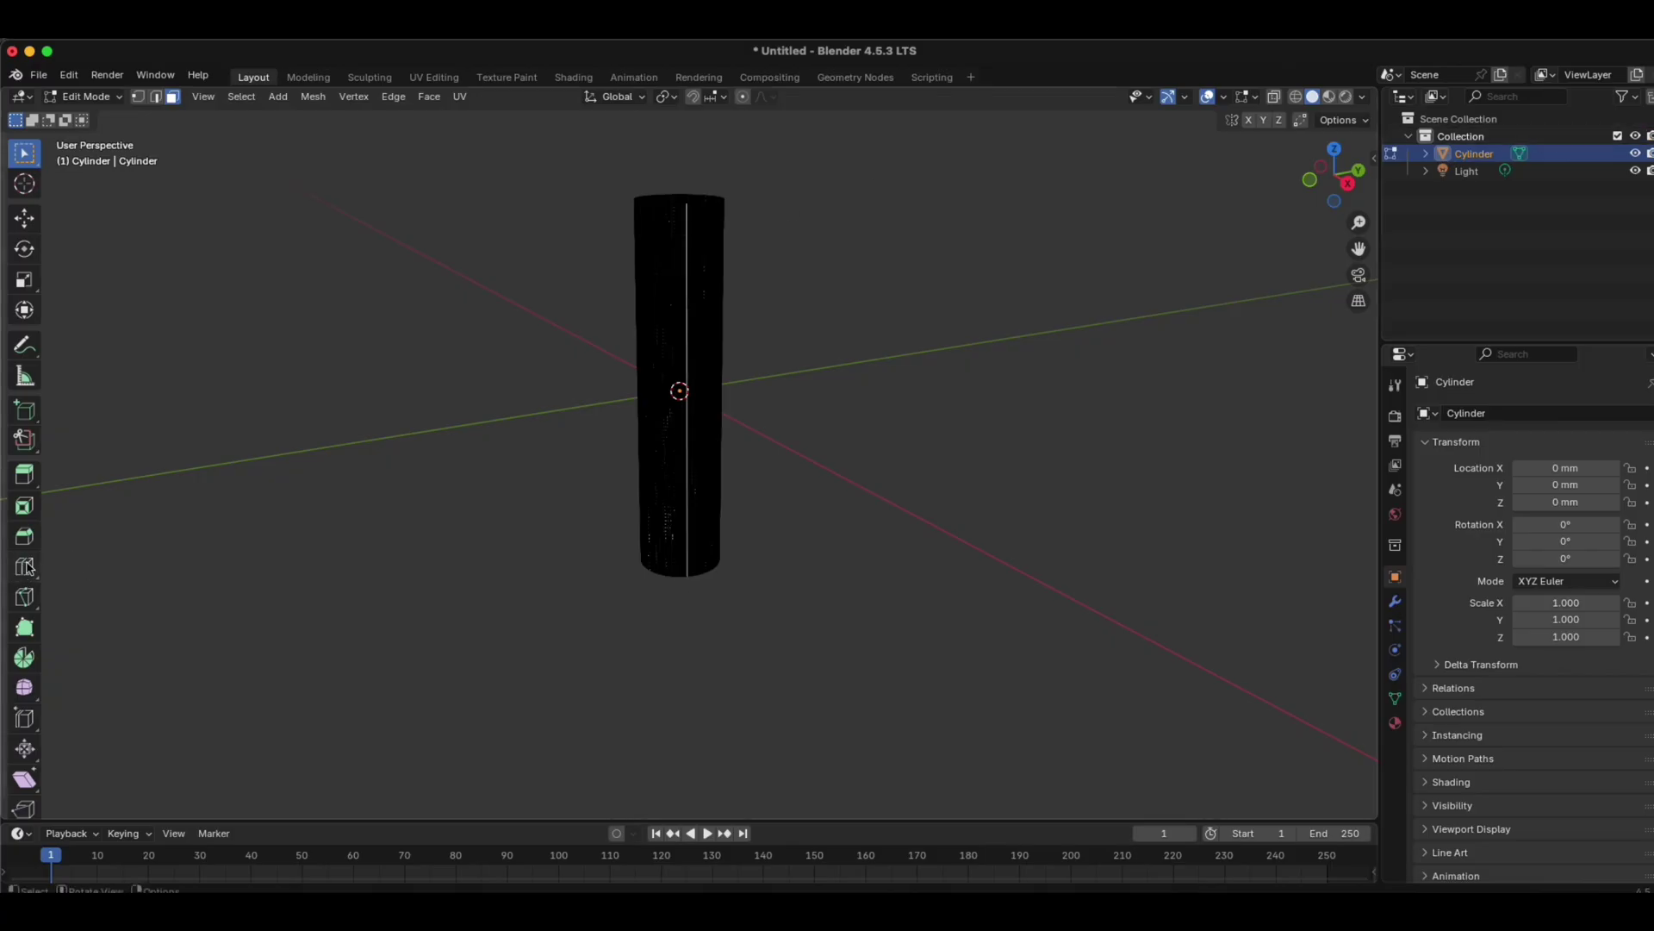
pyautogui.click(25, 575)
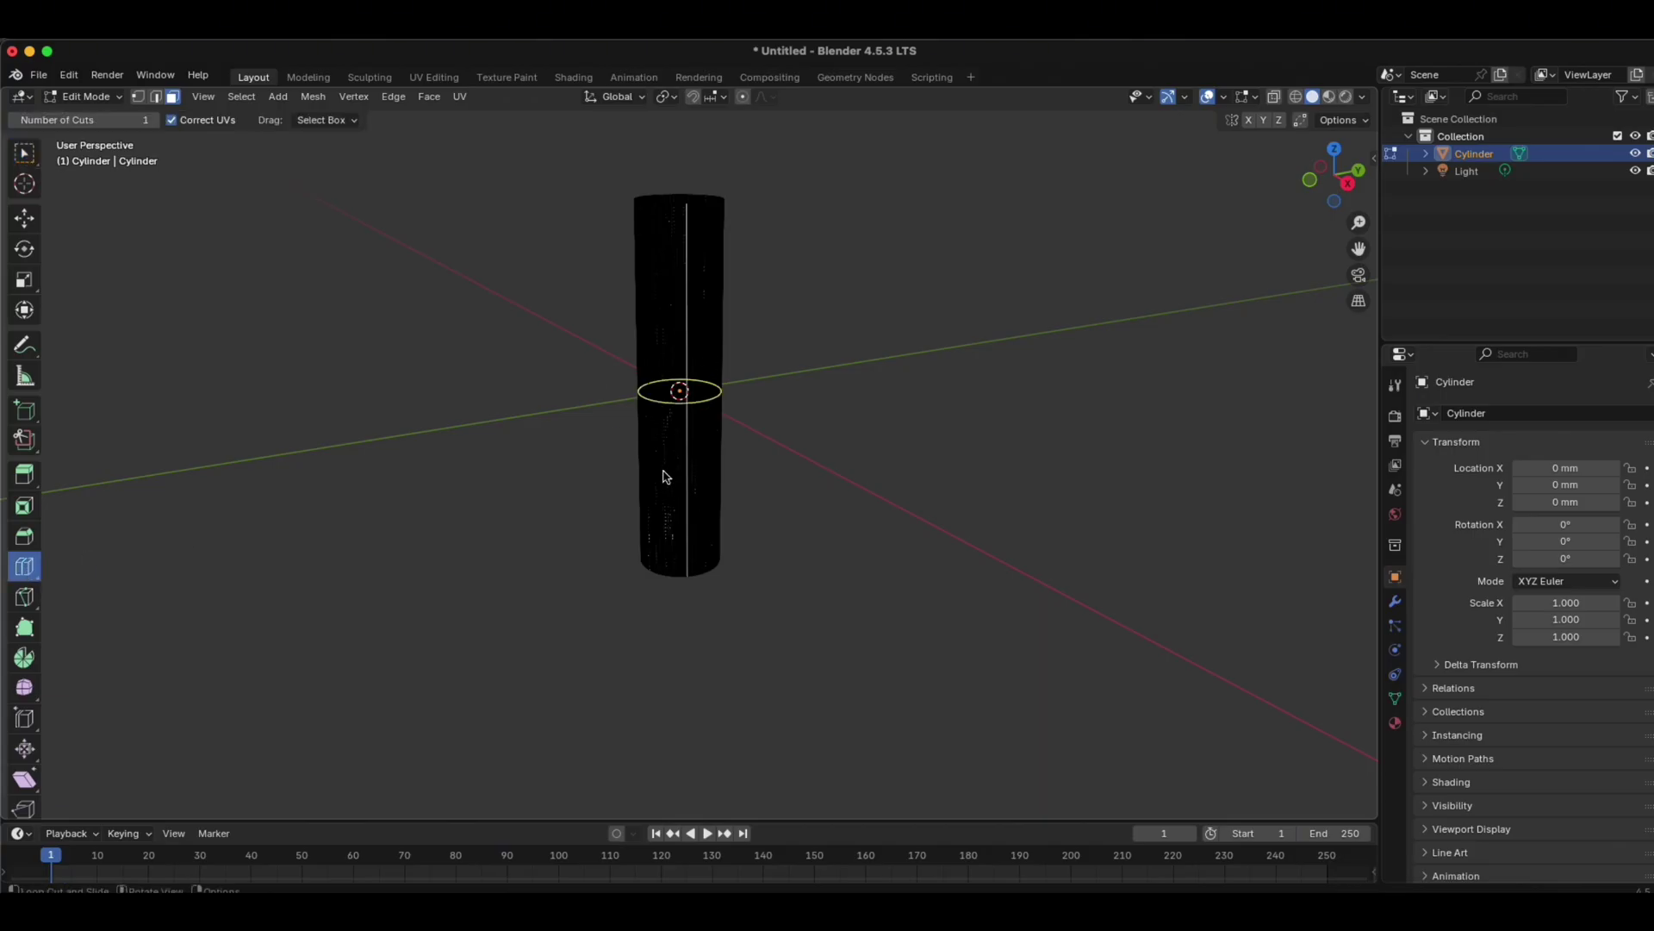
pyautogui.click(648, 448)
pyautogui.click(648, 448)
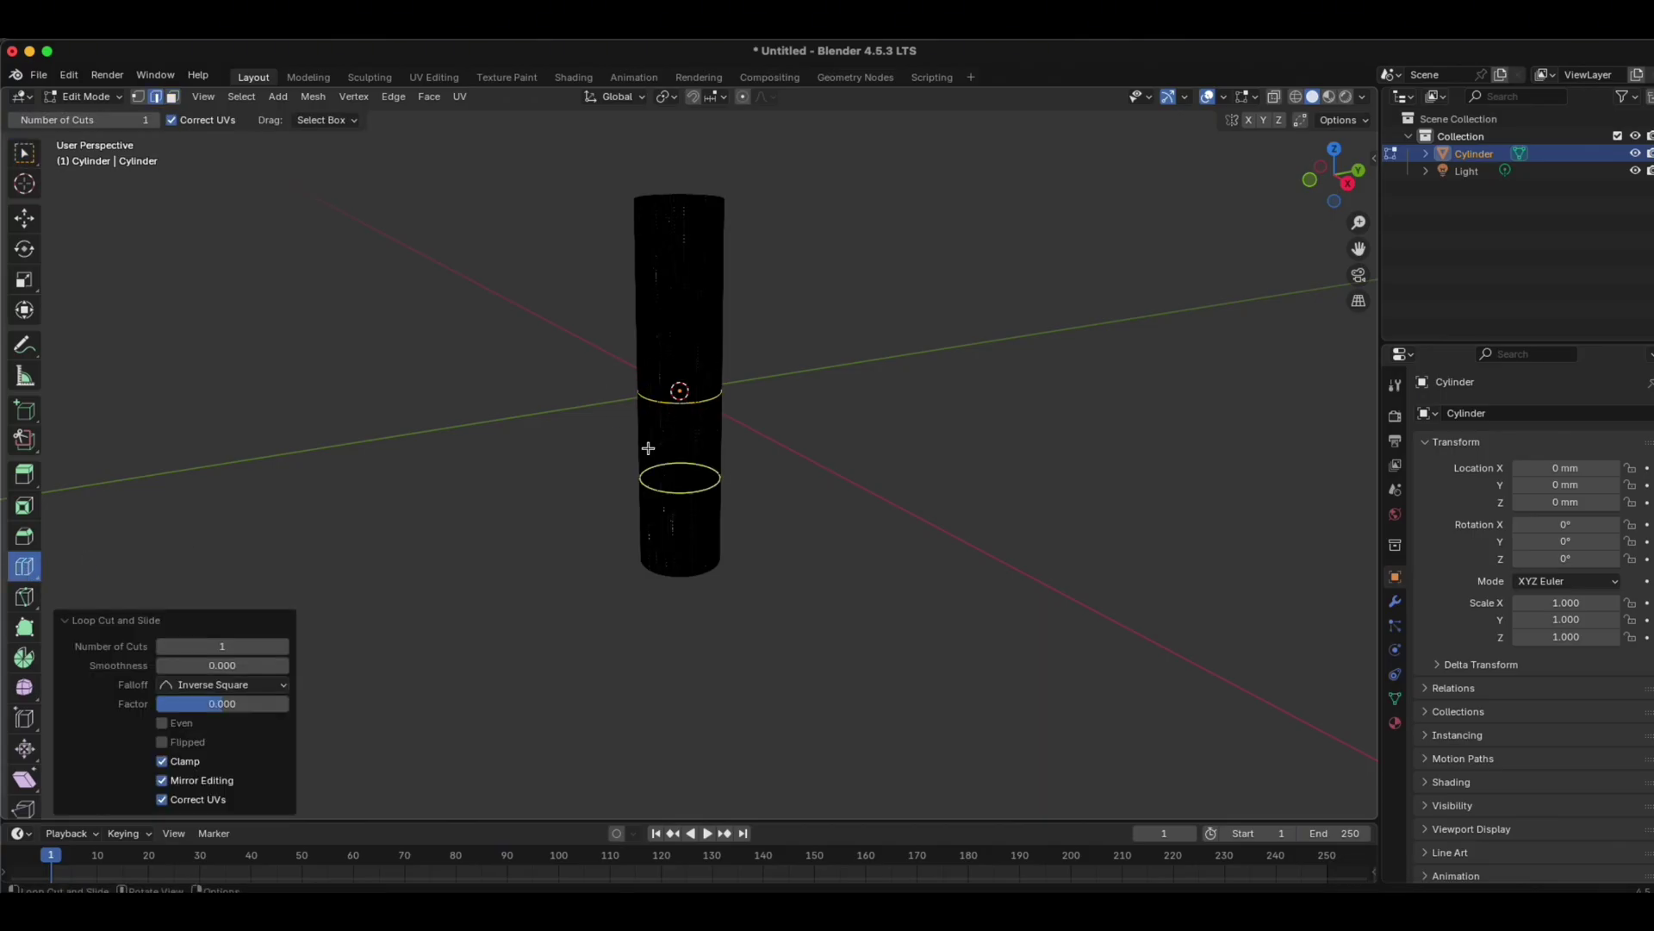
# Step: Set the loop cut's Number of Cuts to 600
pyautogui.click(222, 648)
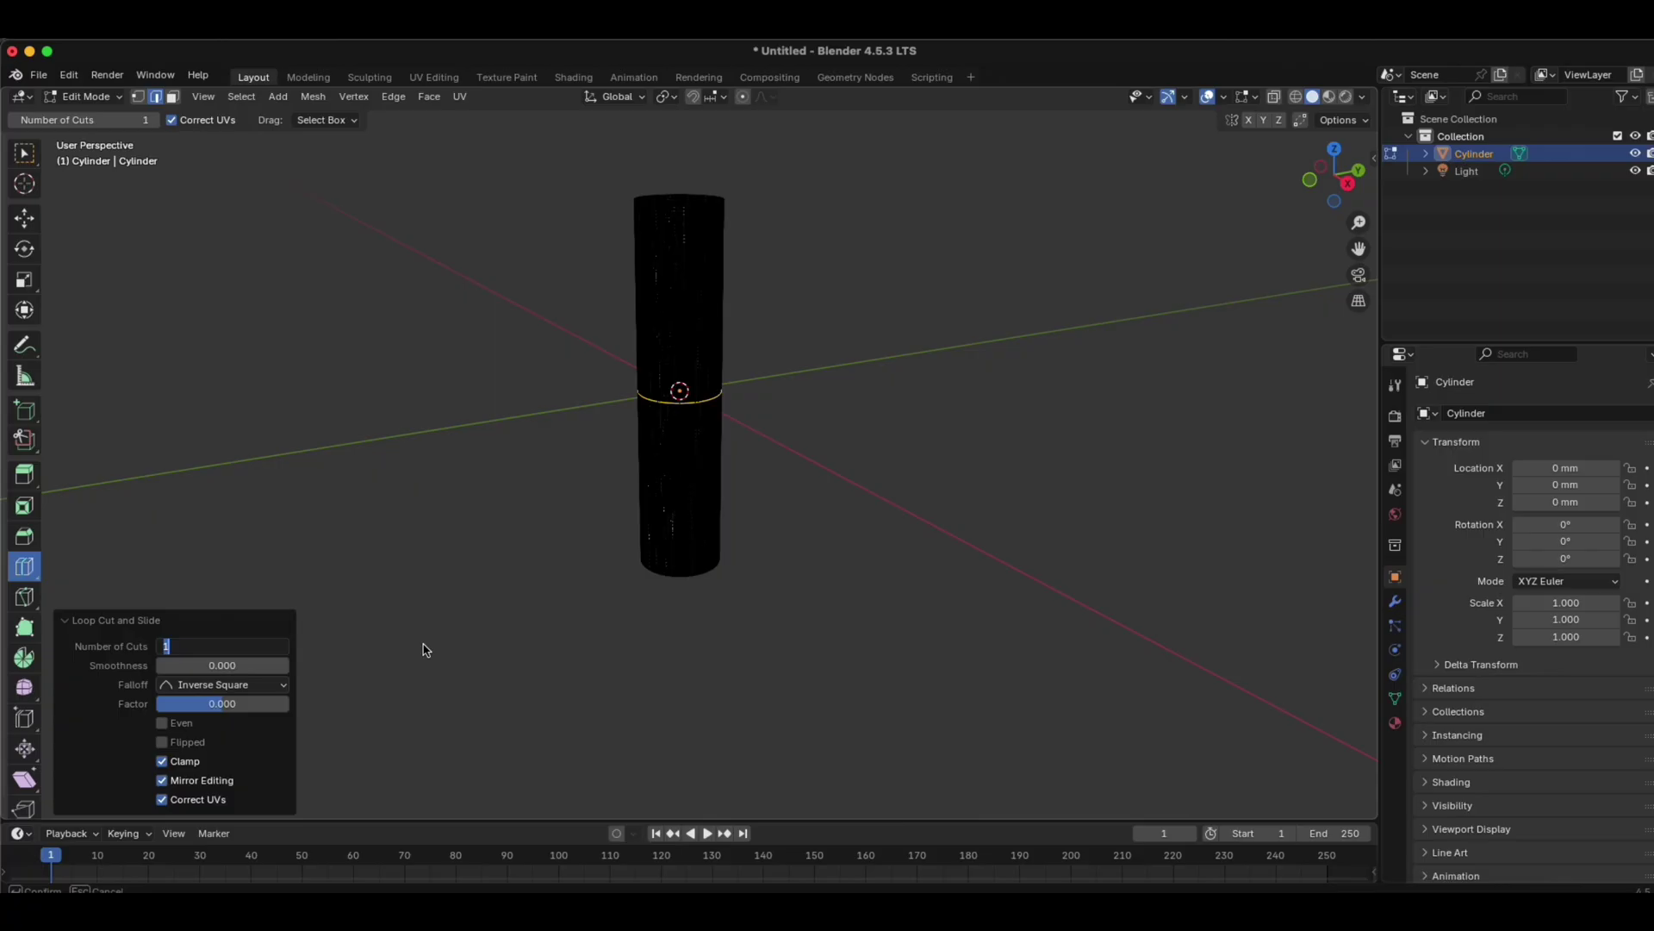
pyautogui.write('600')
pyautogui.scroll(3, 687, 459)
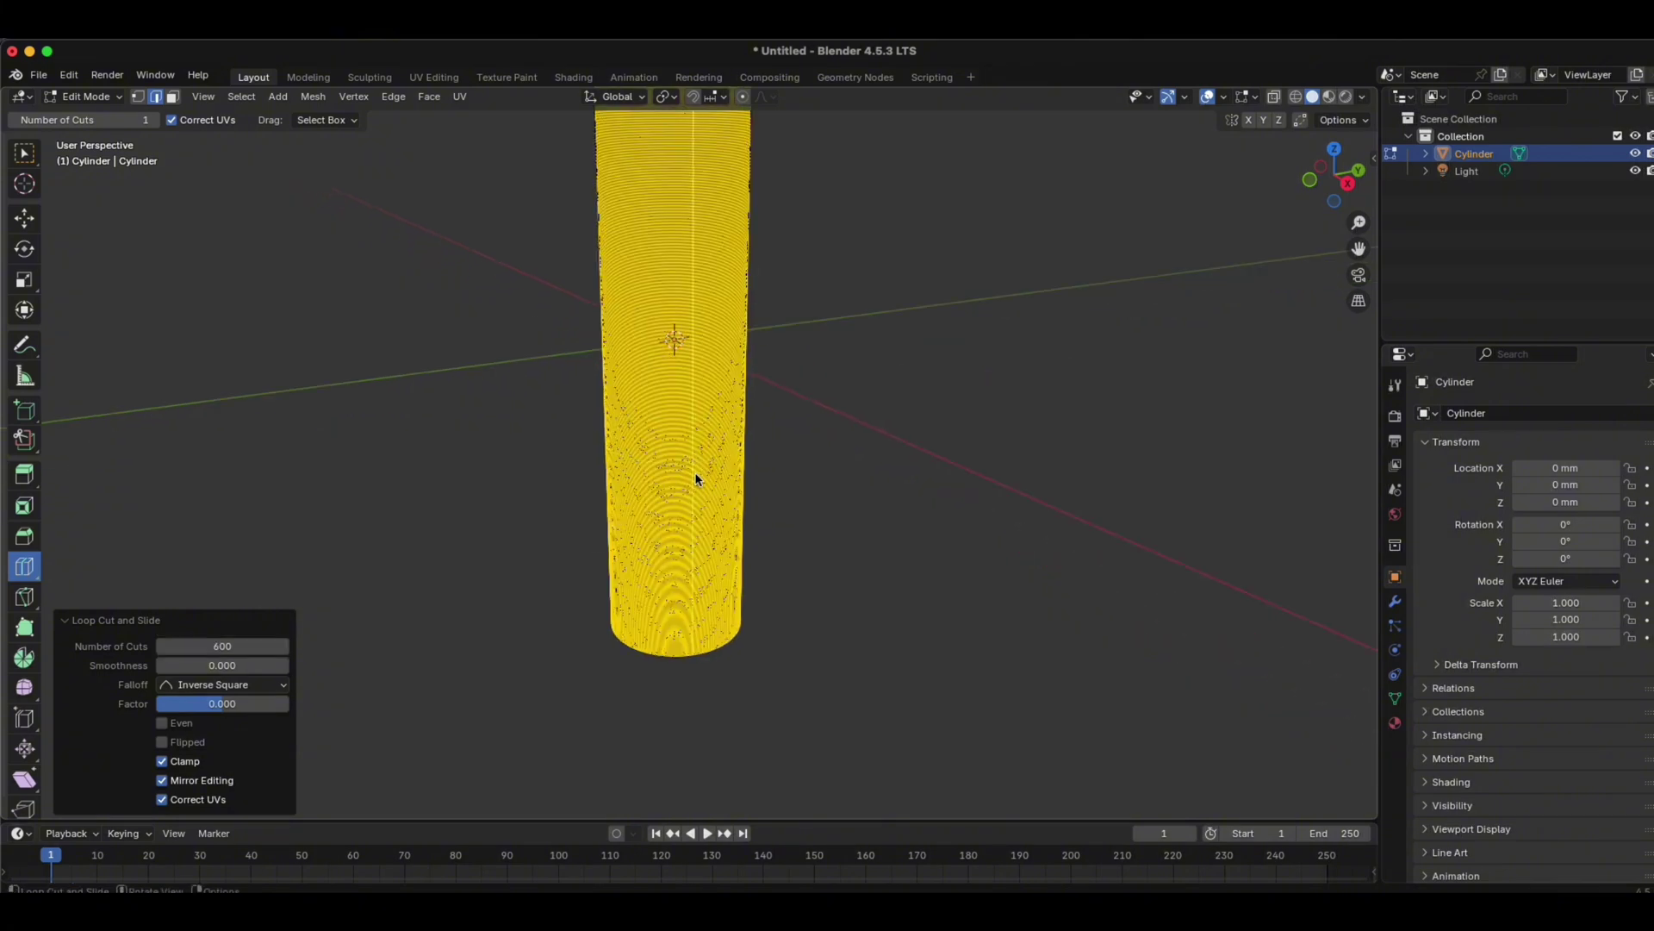
pyautogui.scroll(7, 747, 577)
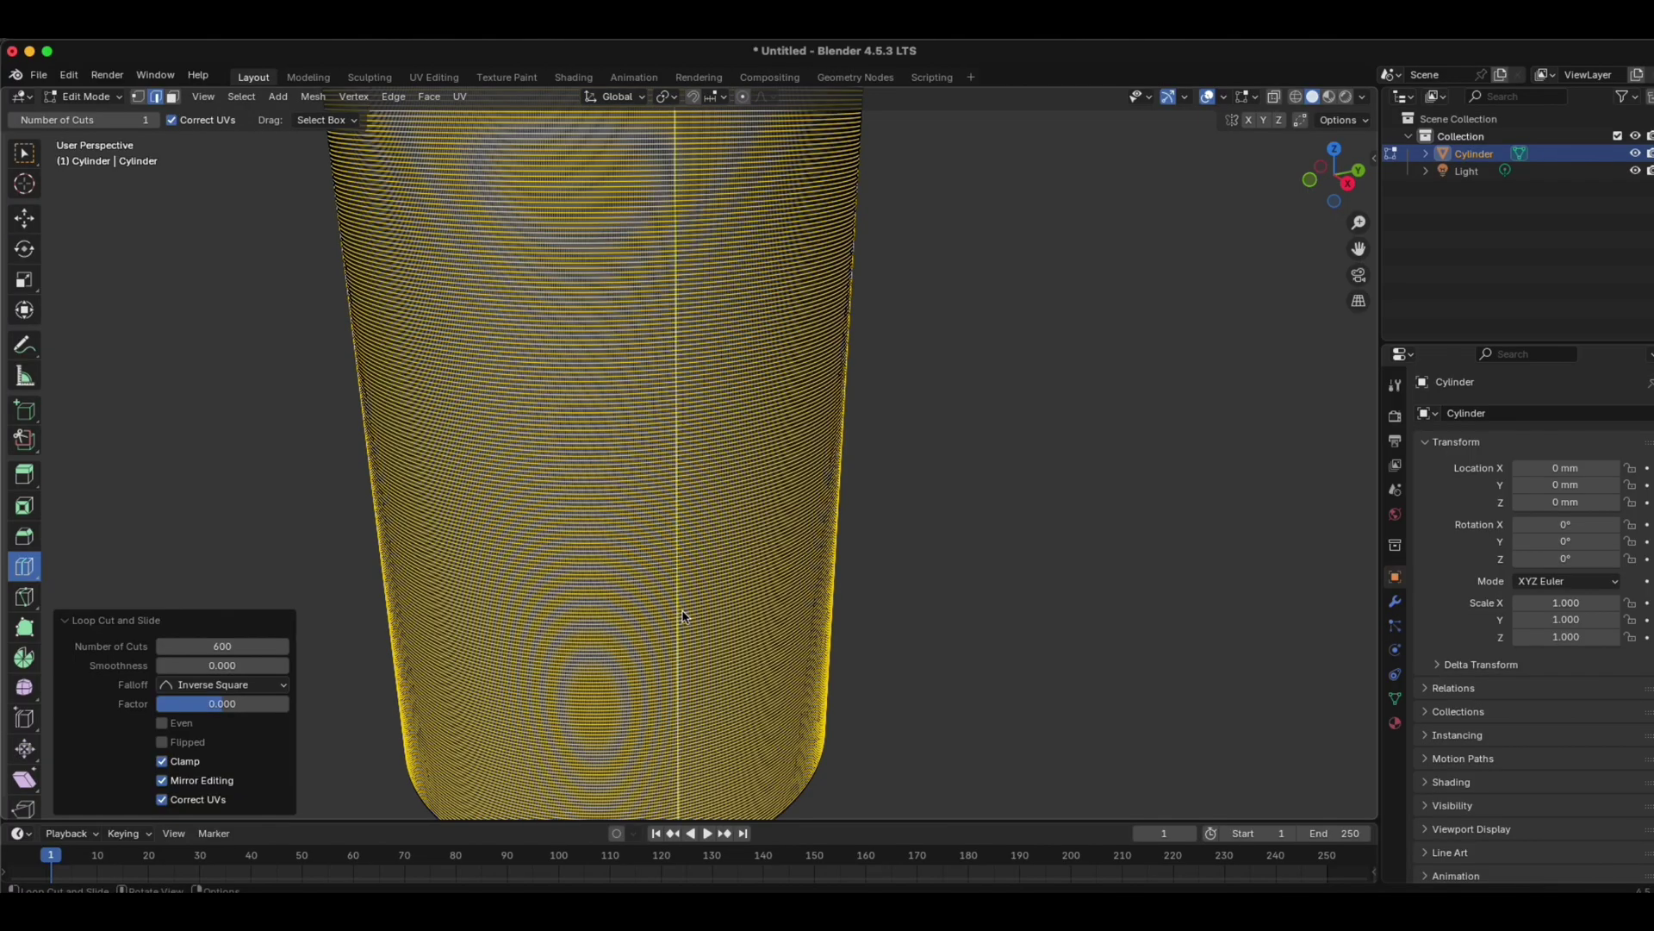
pyautogui.scroll(3, 759, 654)
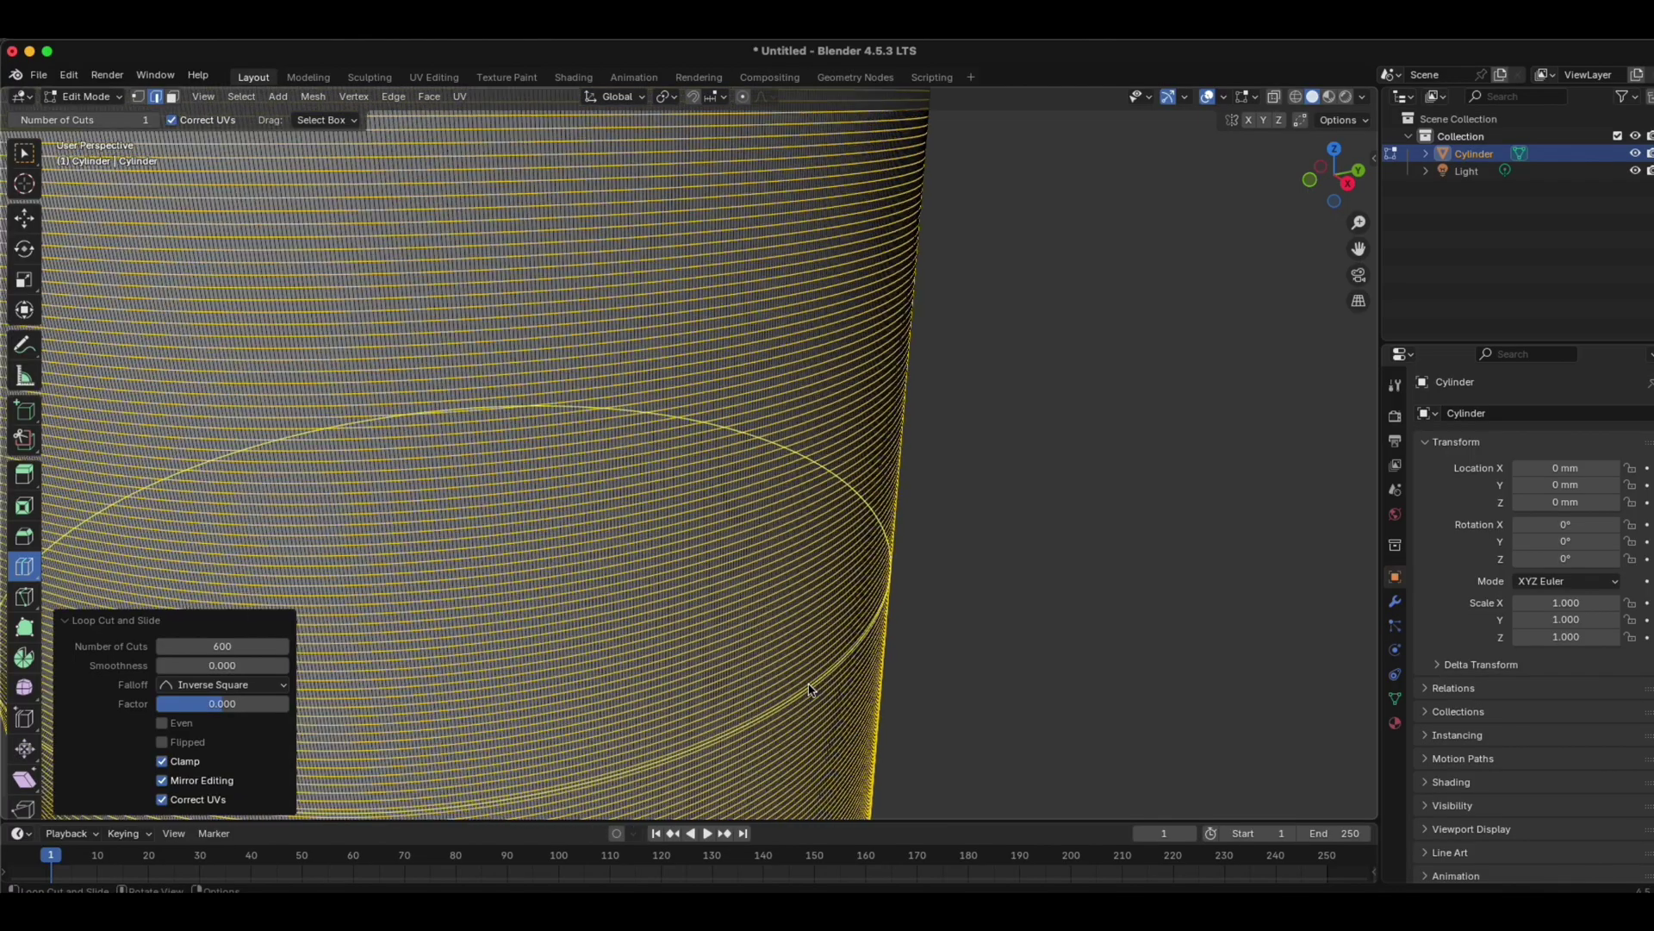
pyautogui.scroll(3, 776, 672)
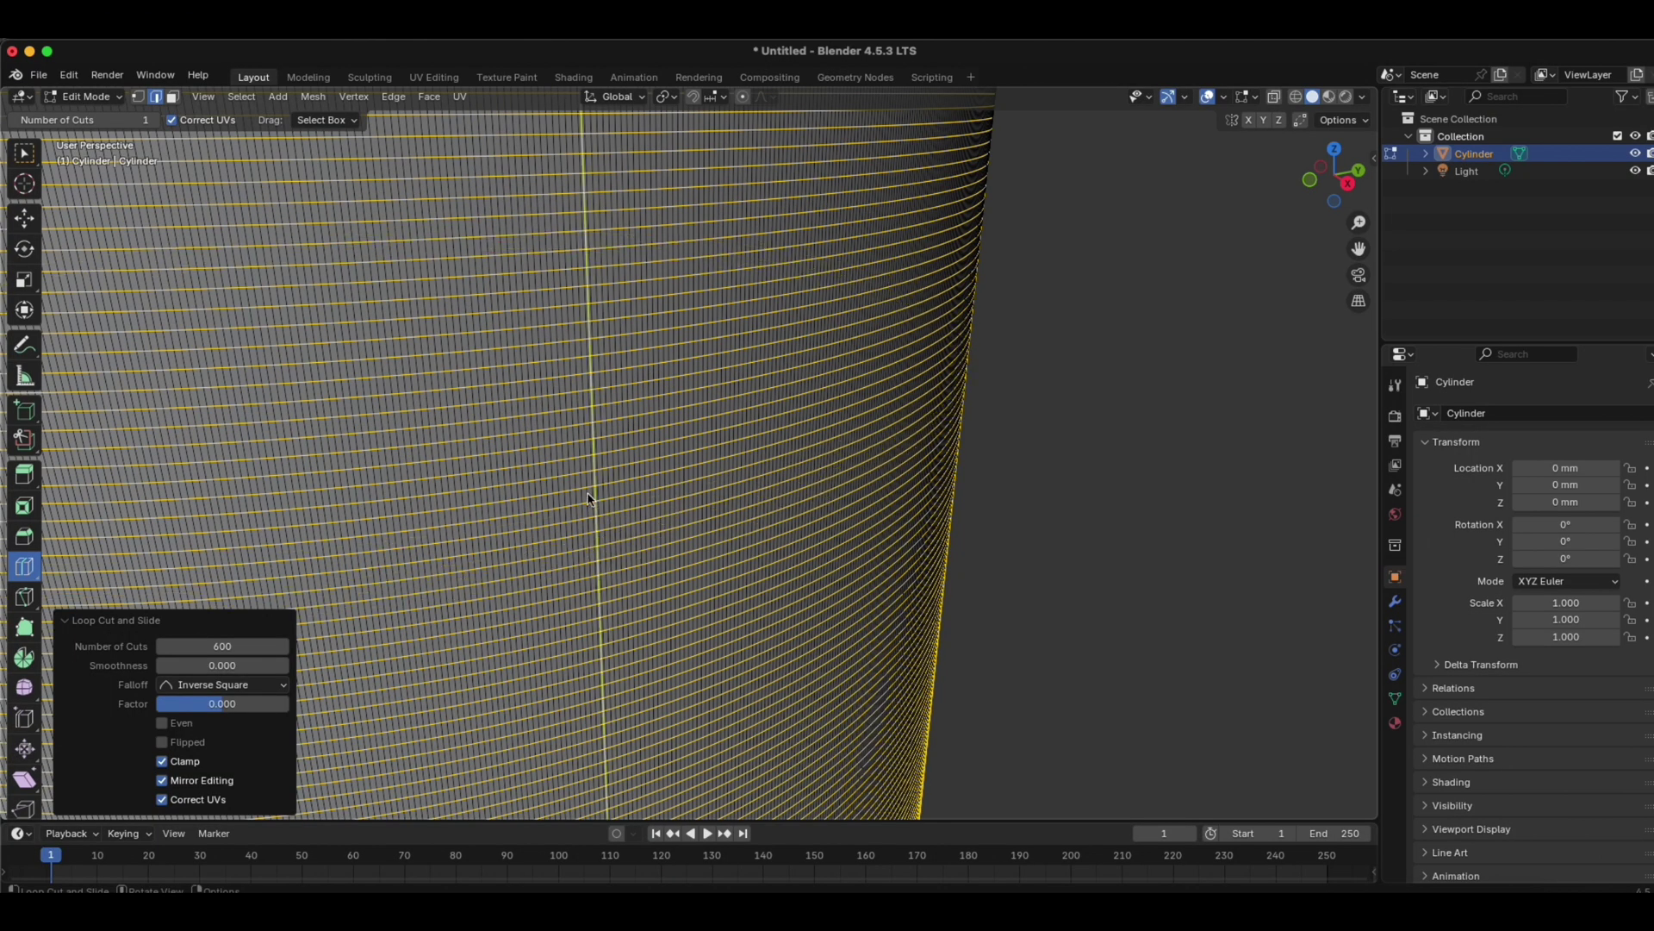
pyautogui.scroll(-4, 637, 426)
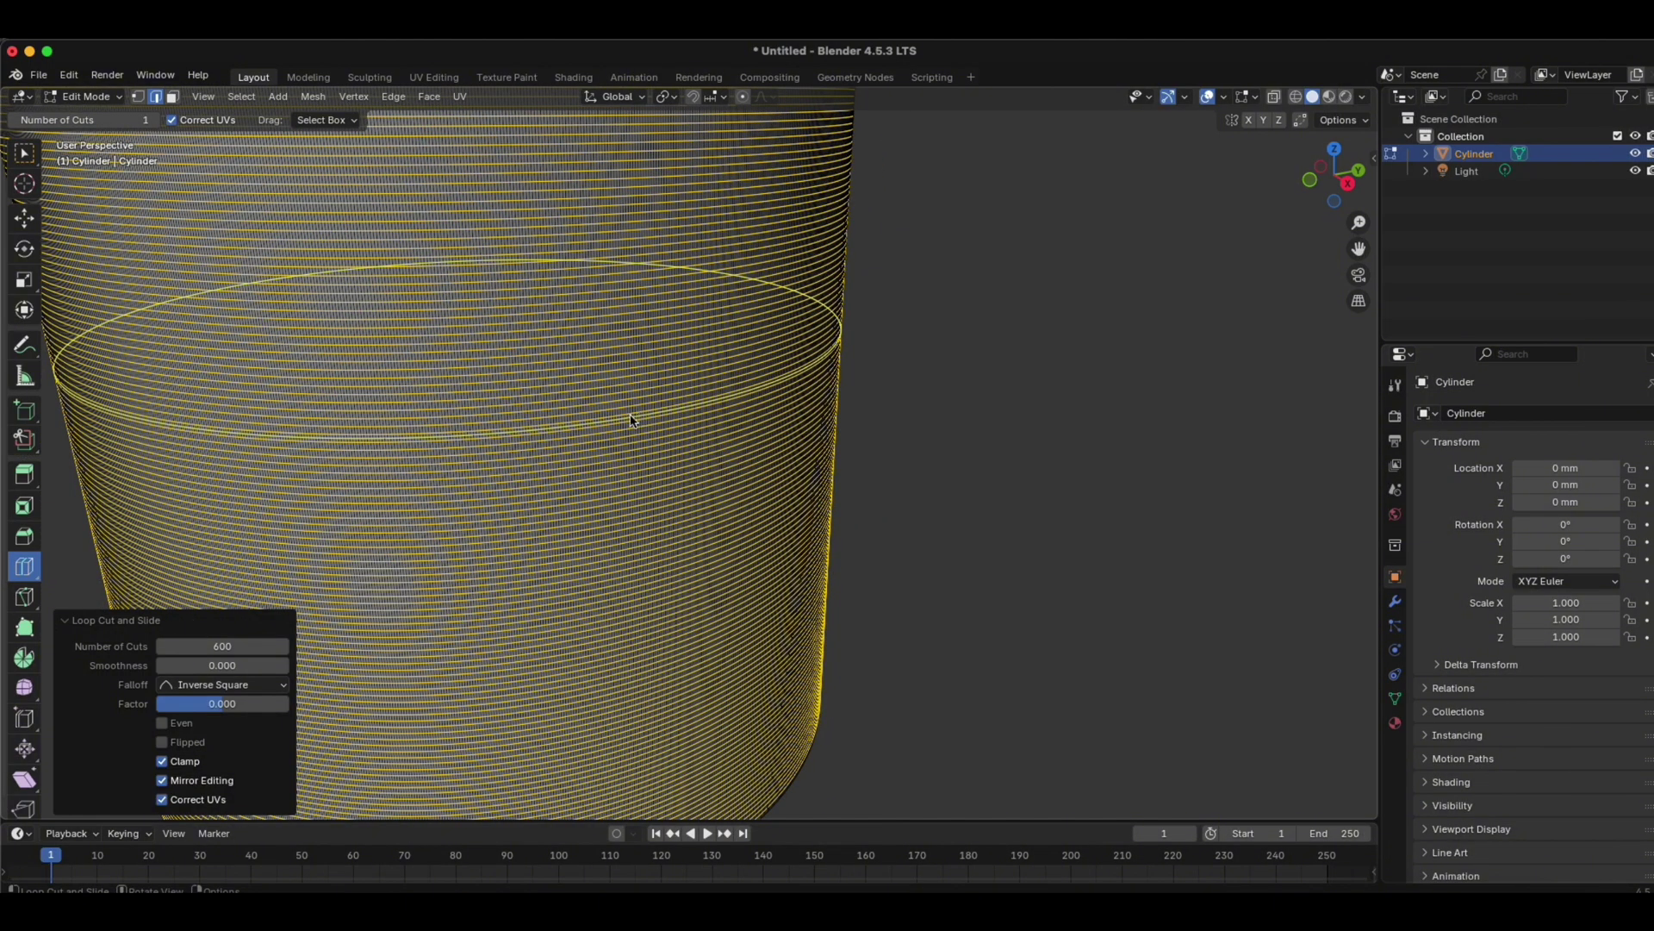
pyautogui.scroll(-6, 630, 420)
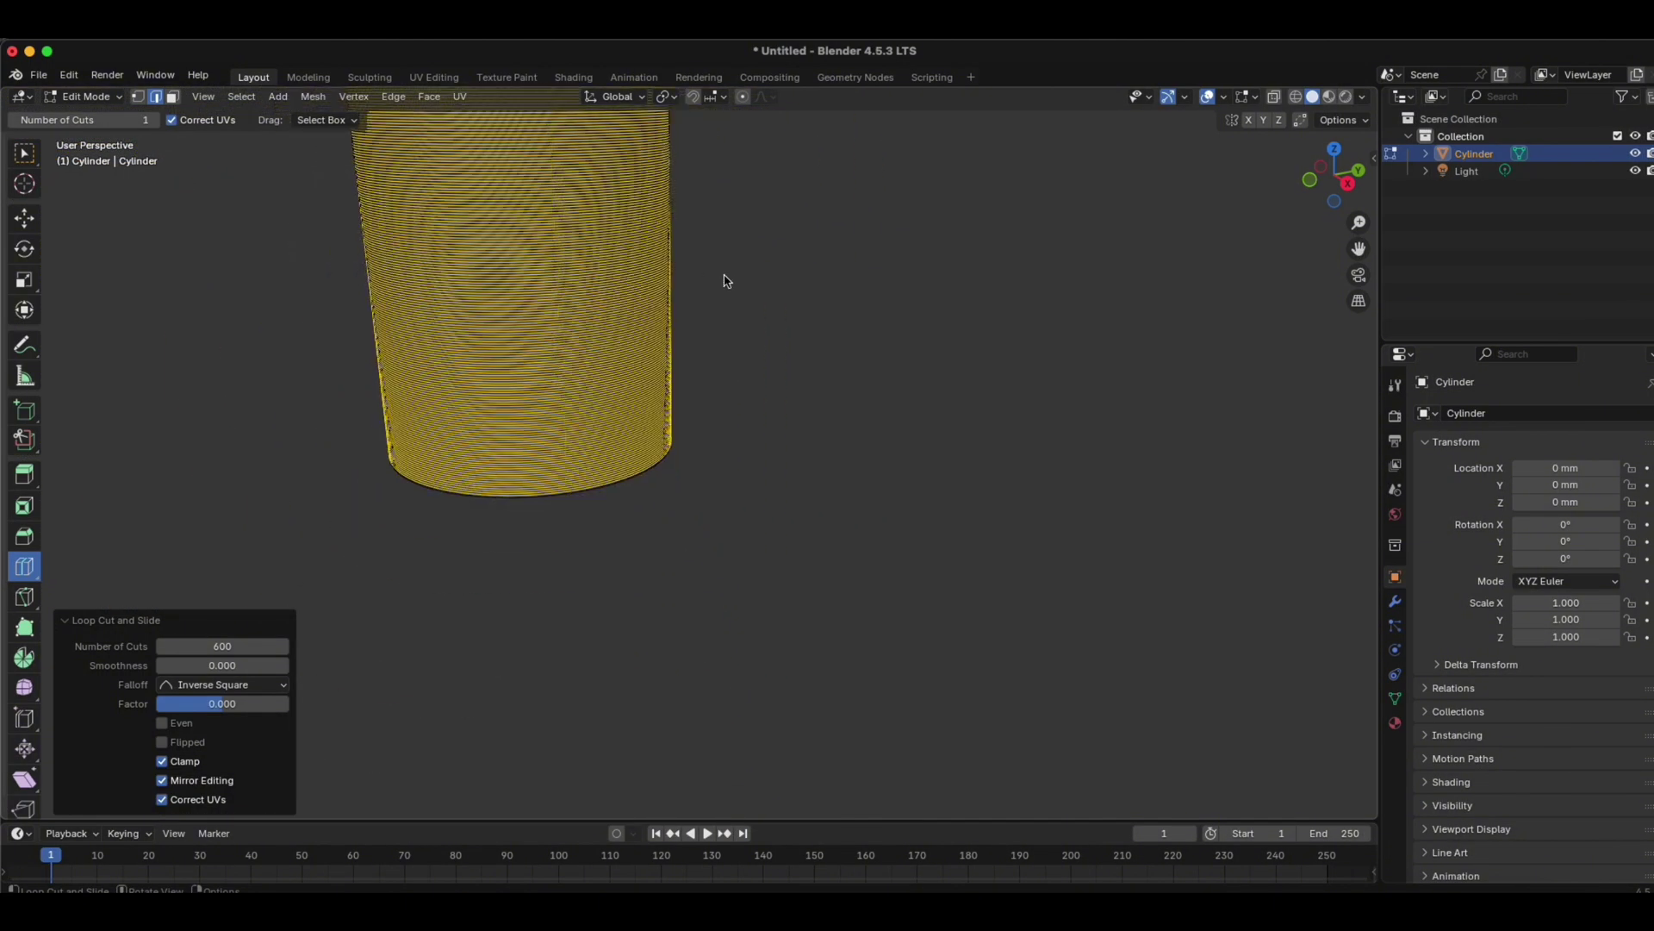
pyautogui.scroll(3, 819, 288)
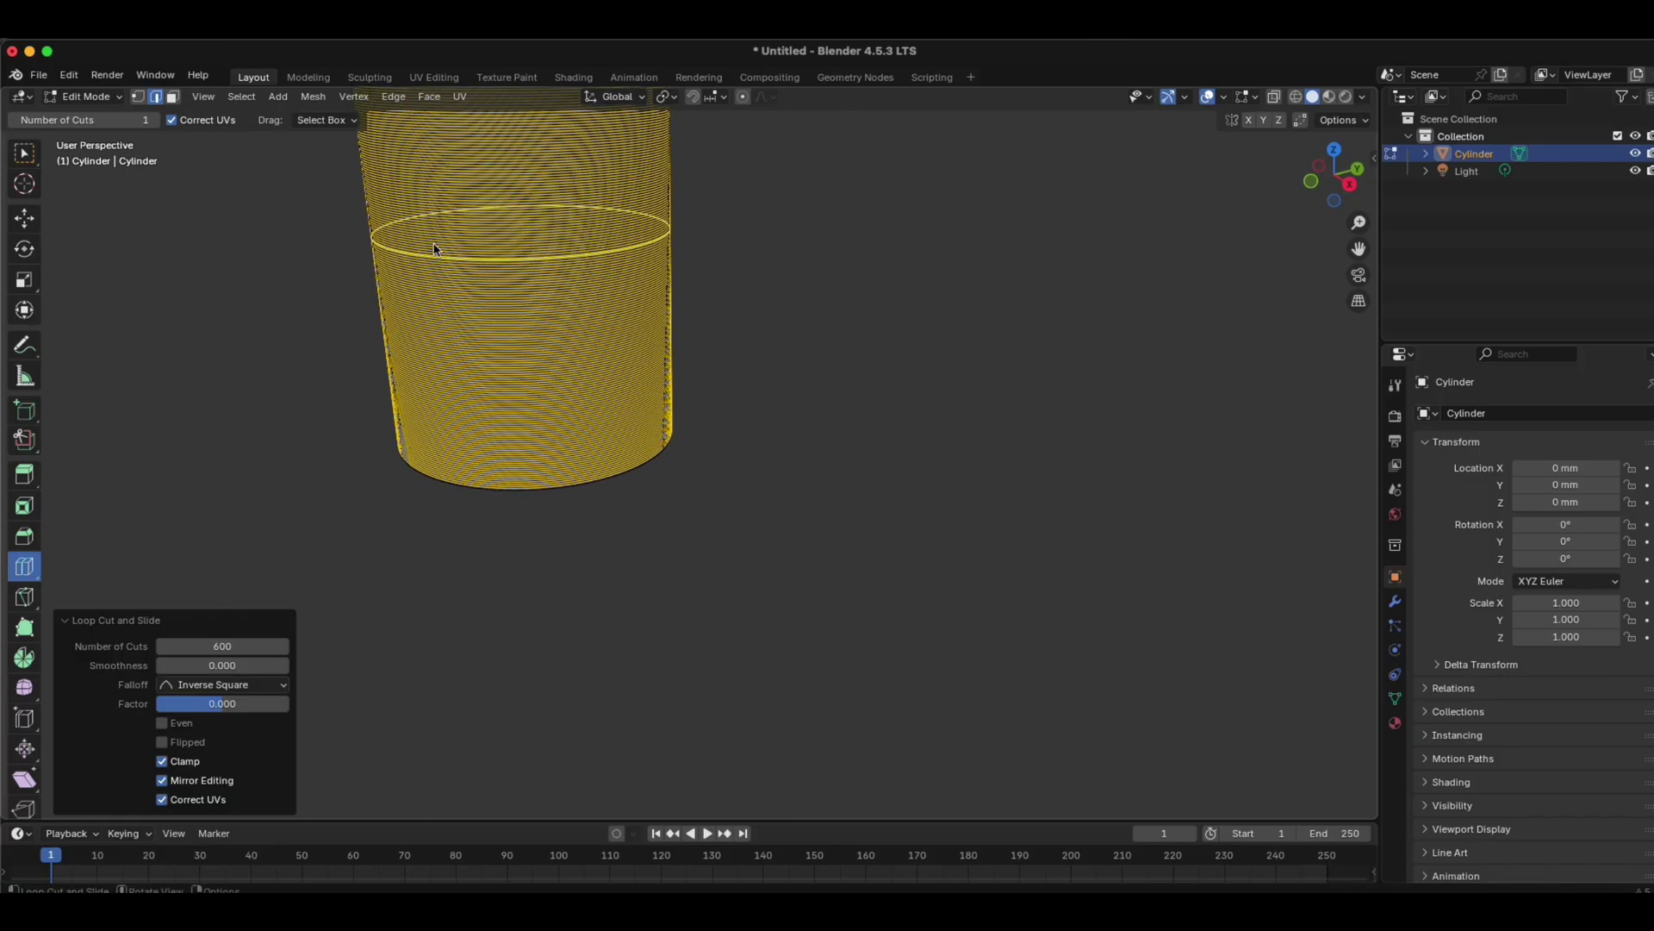
pyautogui.moveTo(454, 242); pyautogui.dragTo(648, 648, button='middle')
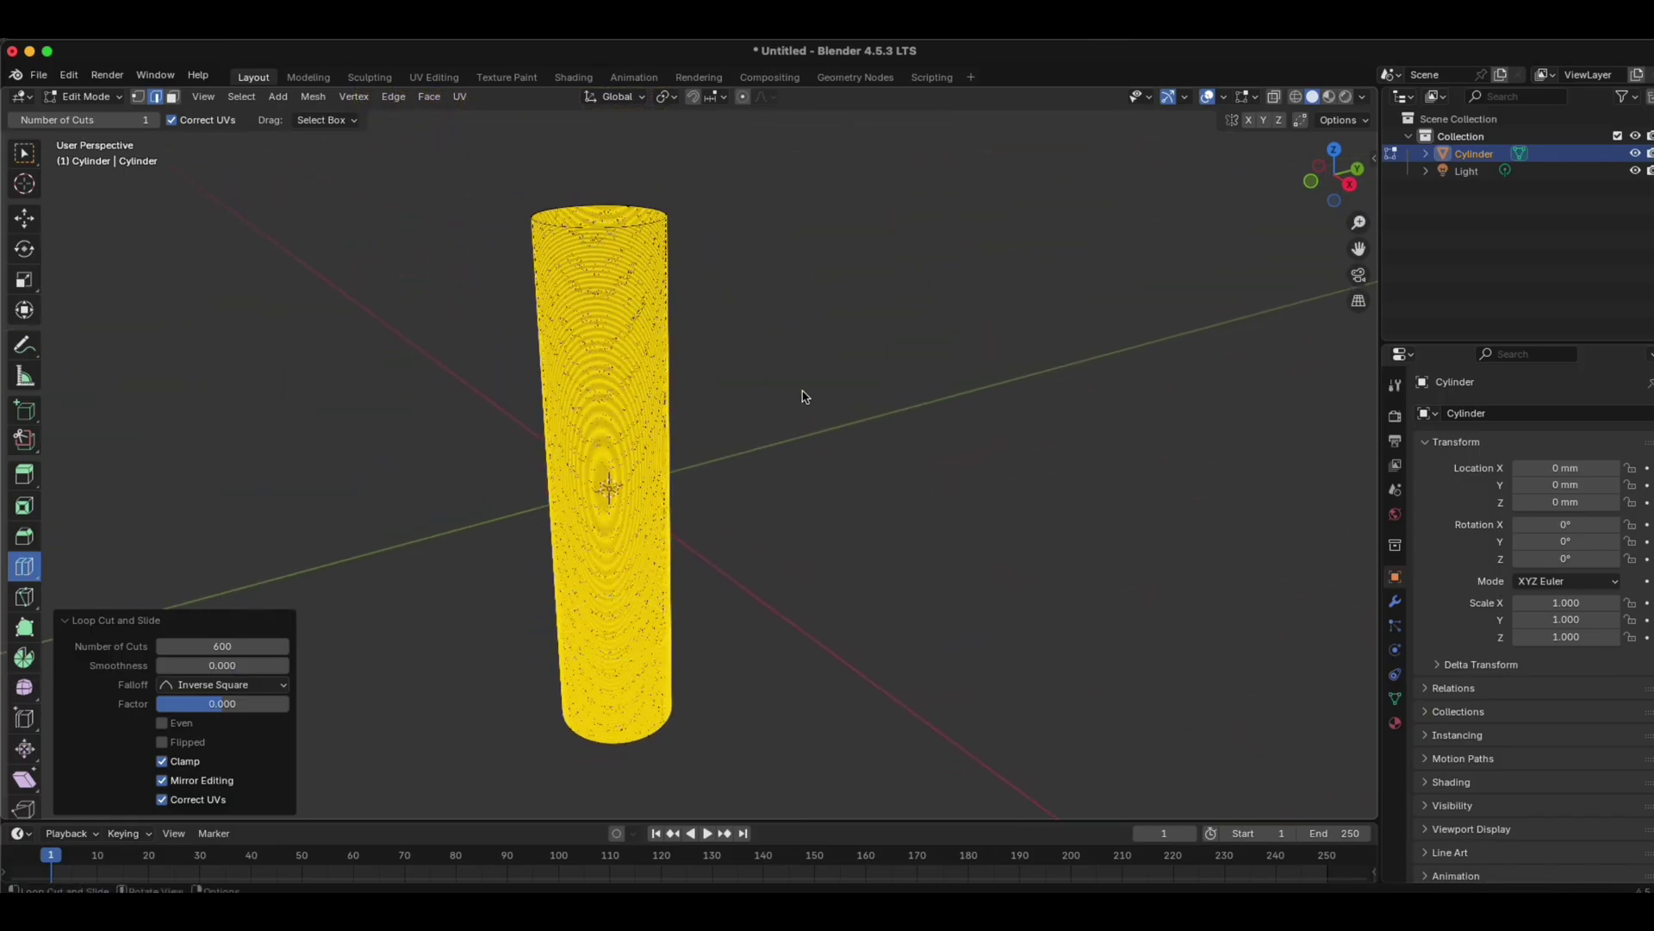
# Step: Add a Solidify modifier to the tube with a 3 mm thickness
pyautogui.click(1395, 608)
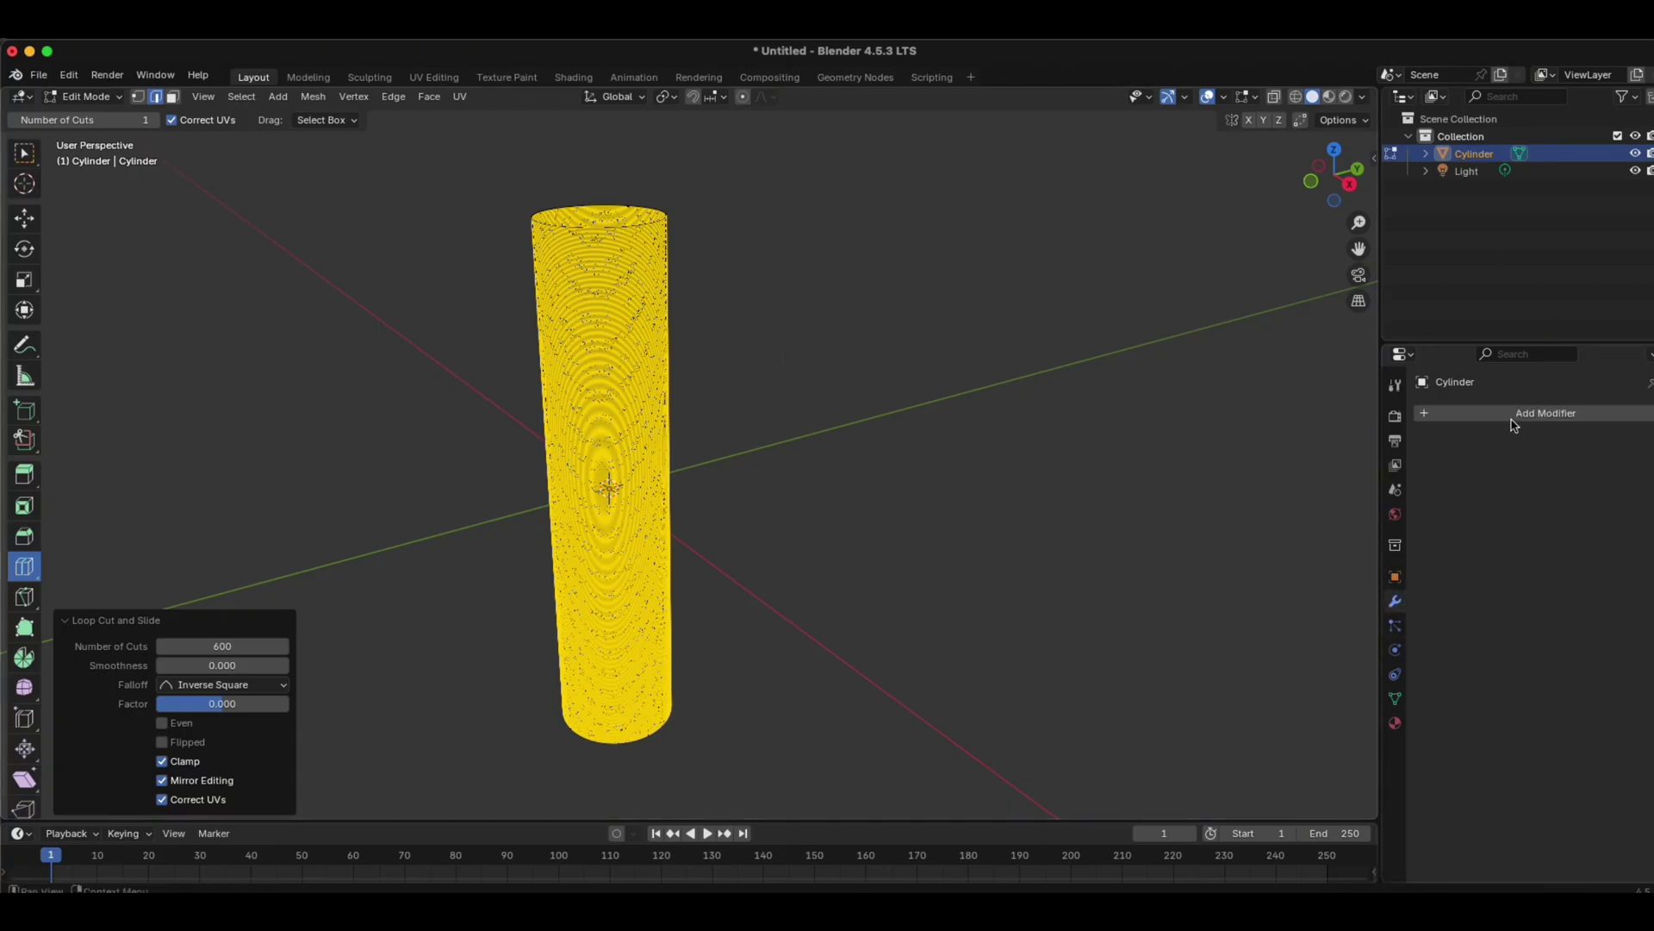
pyautogui.click(1512, 414)
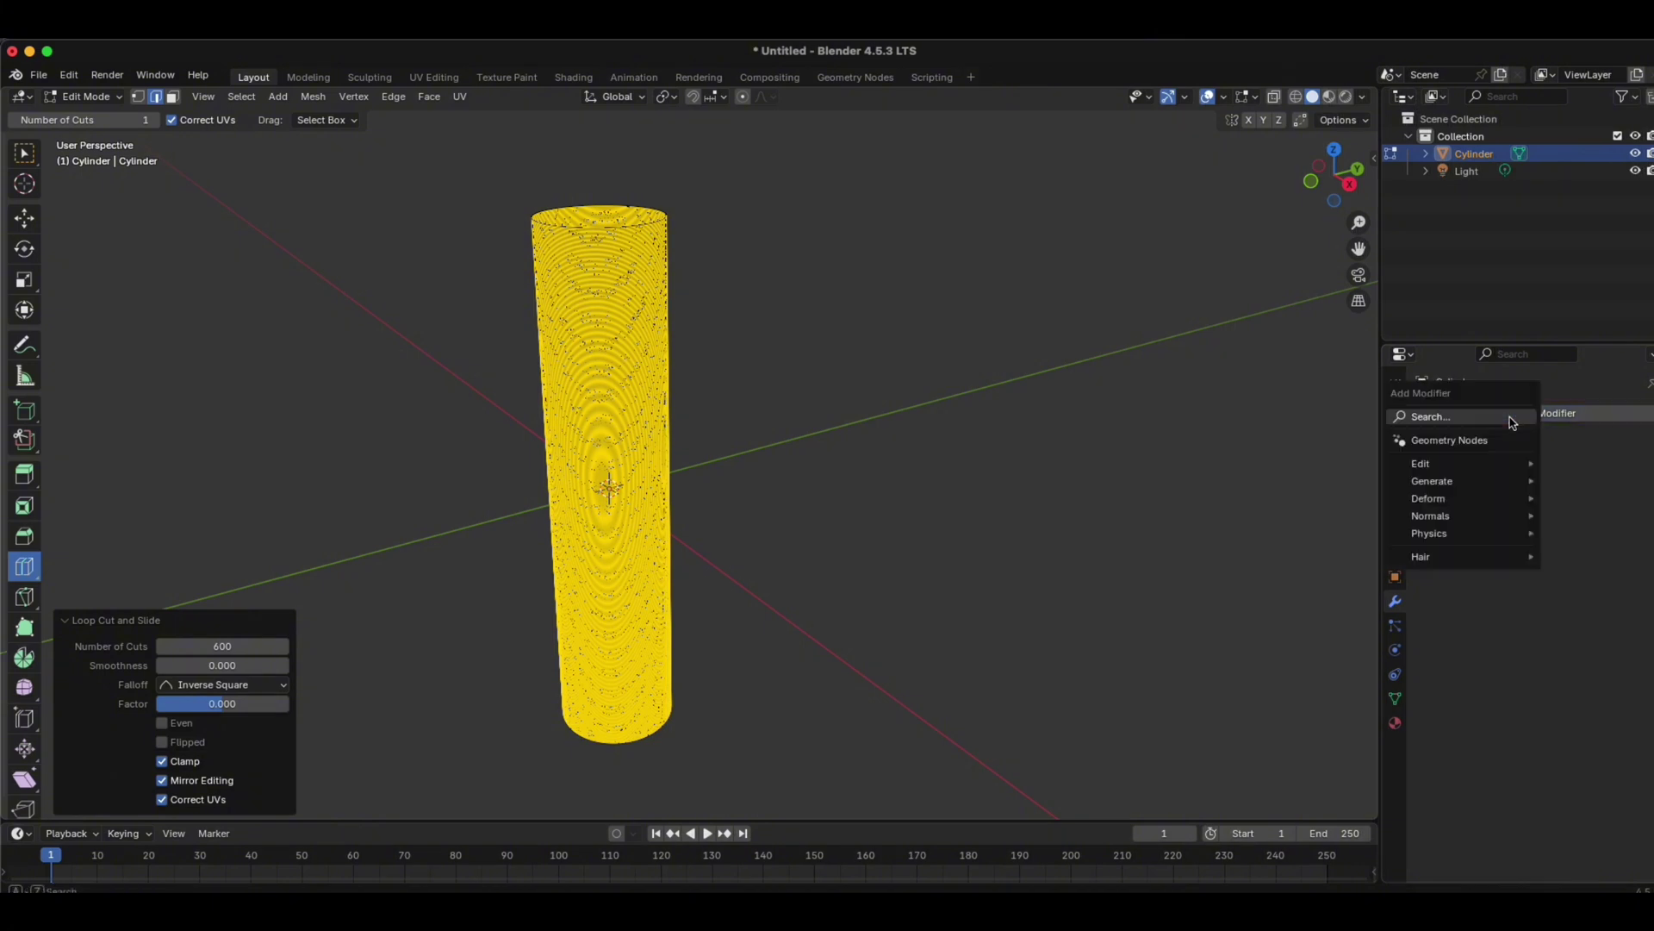
pyautogui.click(1466, 418)
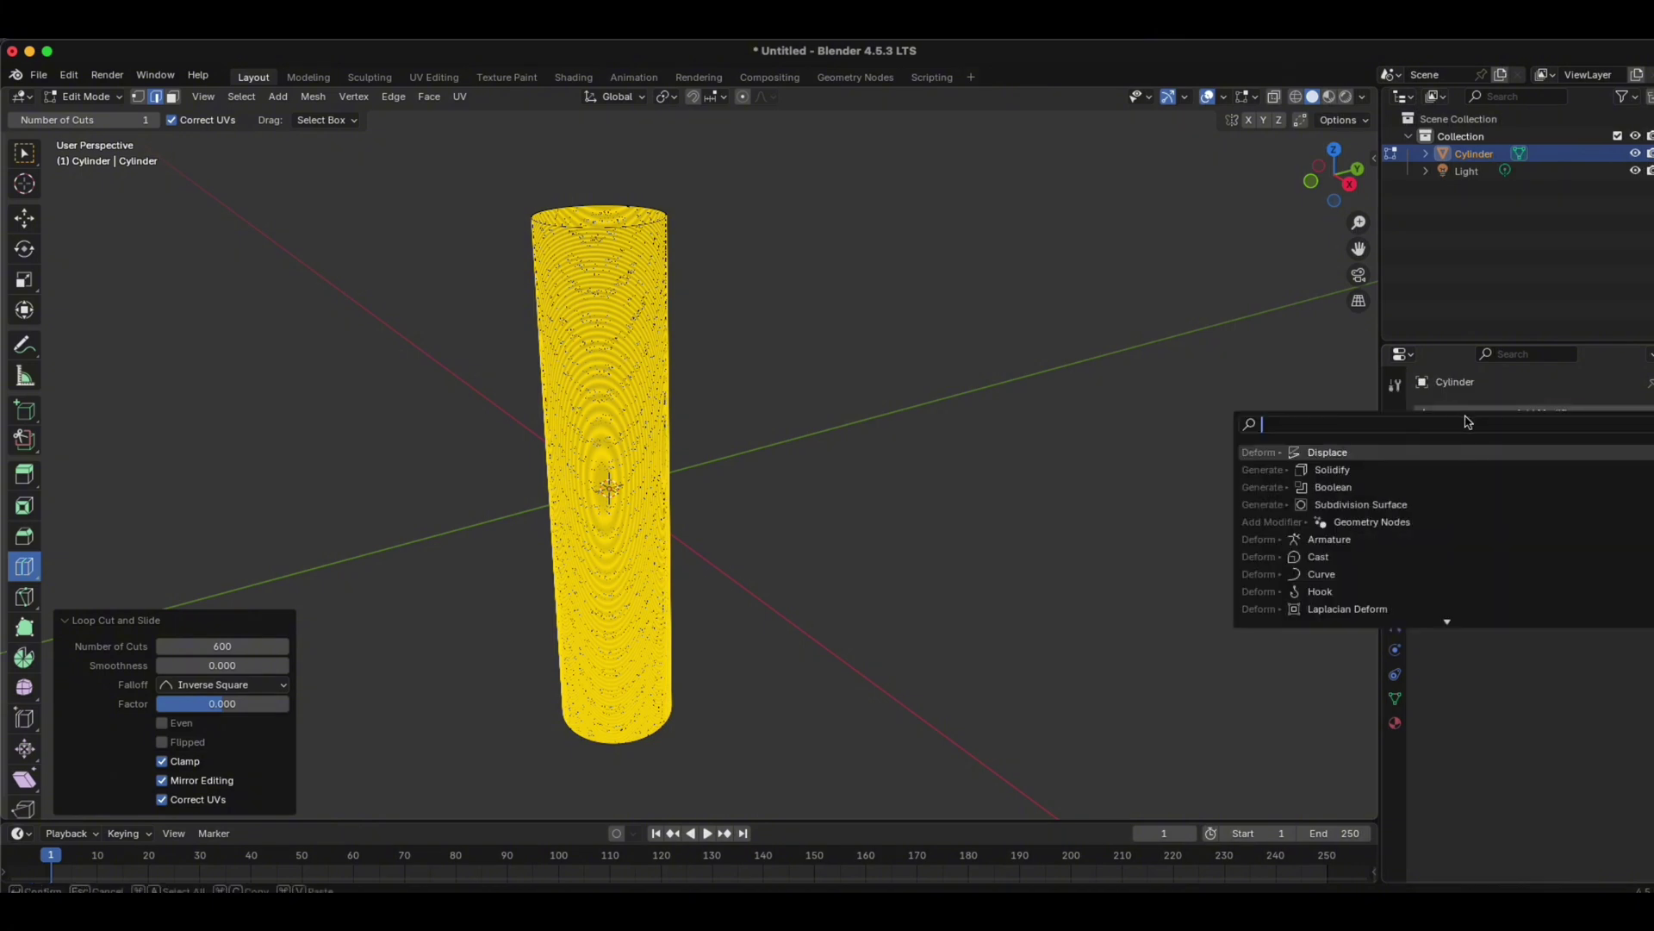
pyautogui.write('solidif')
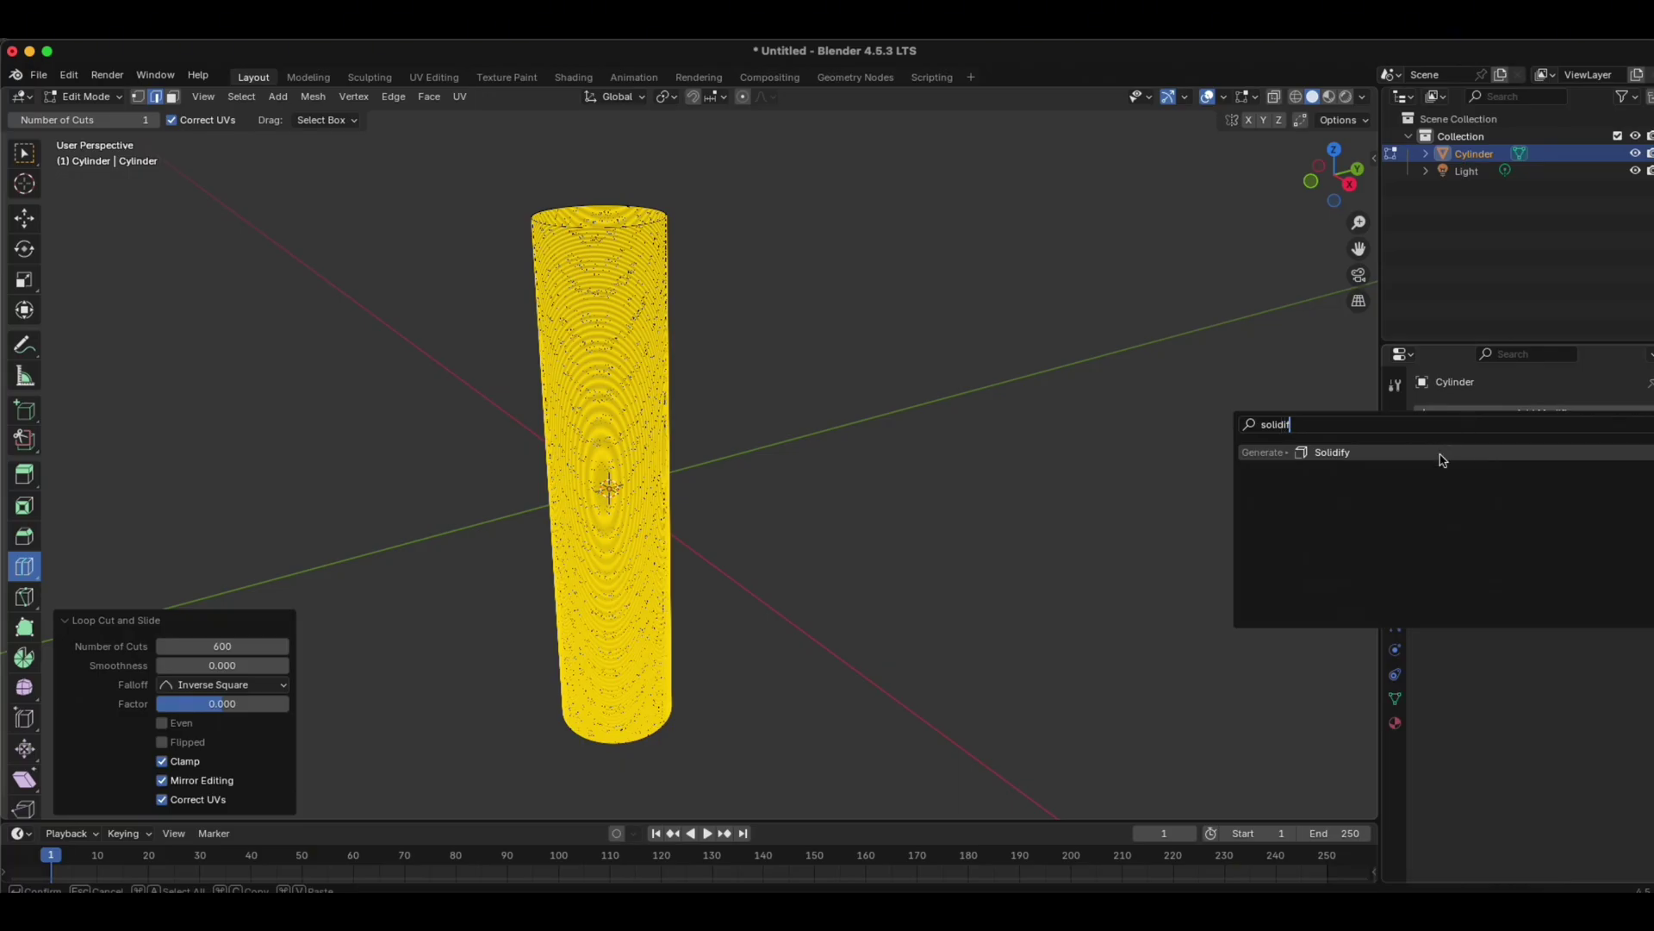
pyautogui.click(1443, 459)
pyautogui.click(1558, 490)
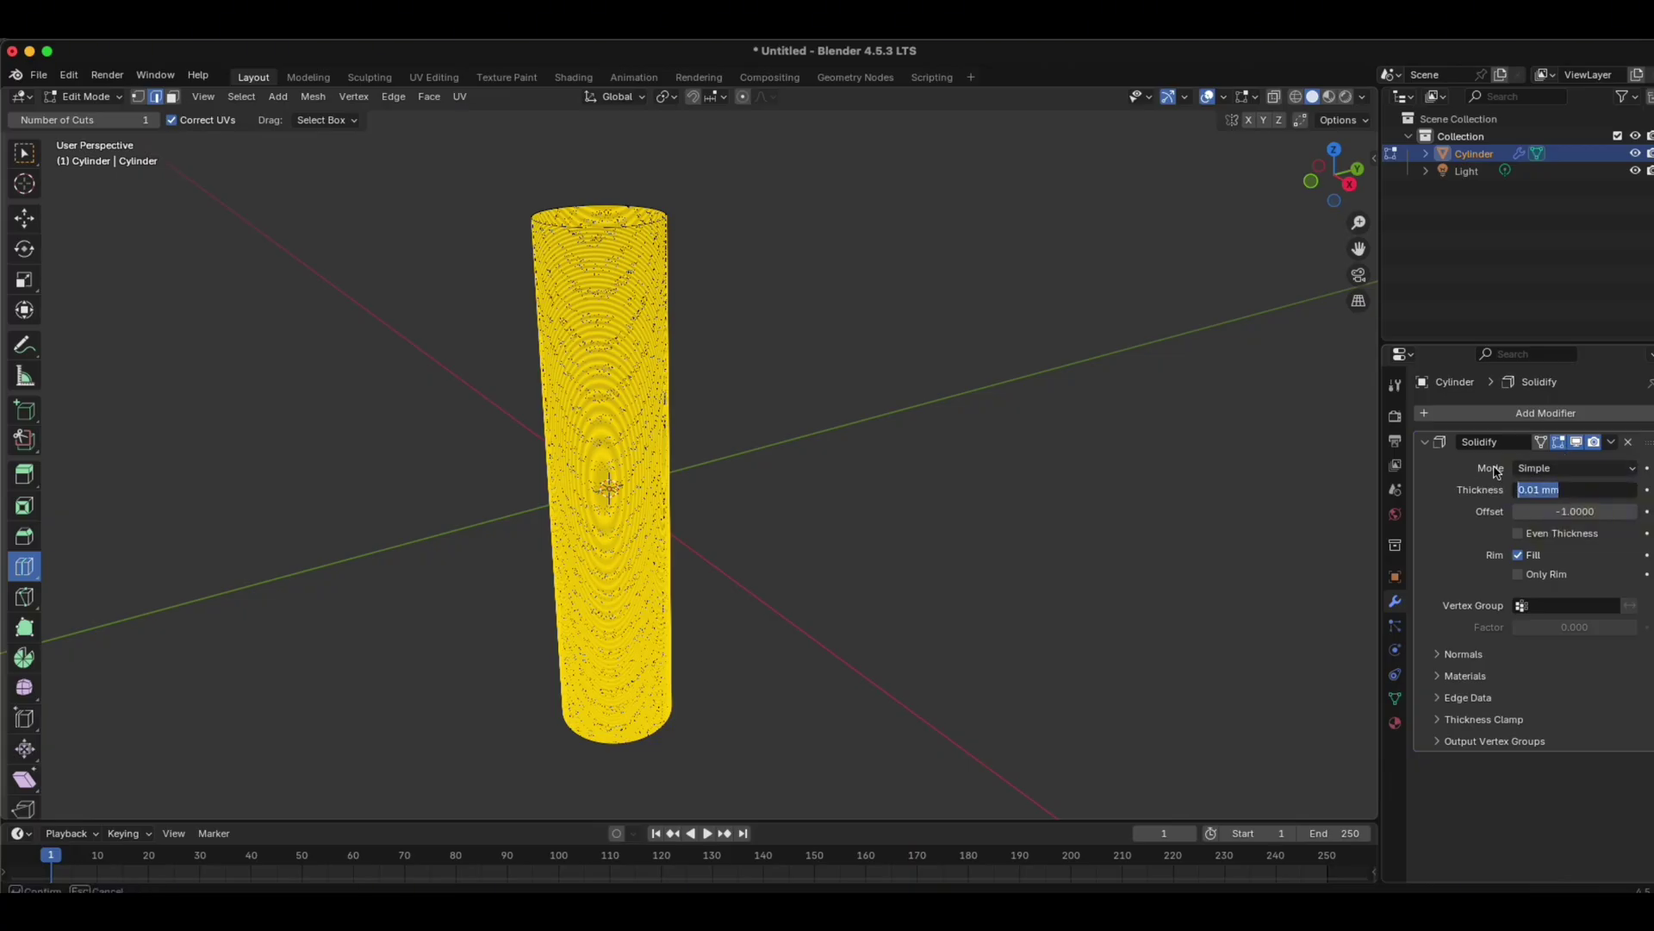
pyautogui.write('3mm')
pyautogui.press('Return')
pyautogui.moveTo(613, 336); pyautogui.dragTo(654, 441, button='middle')
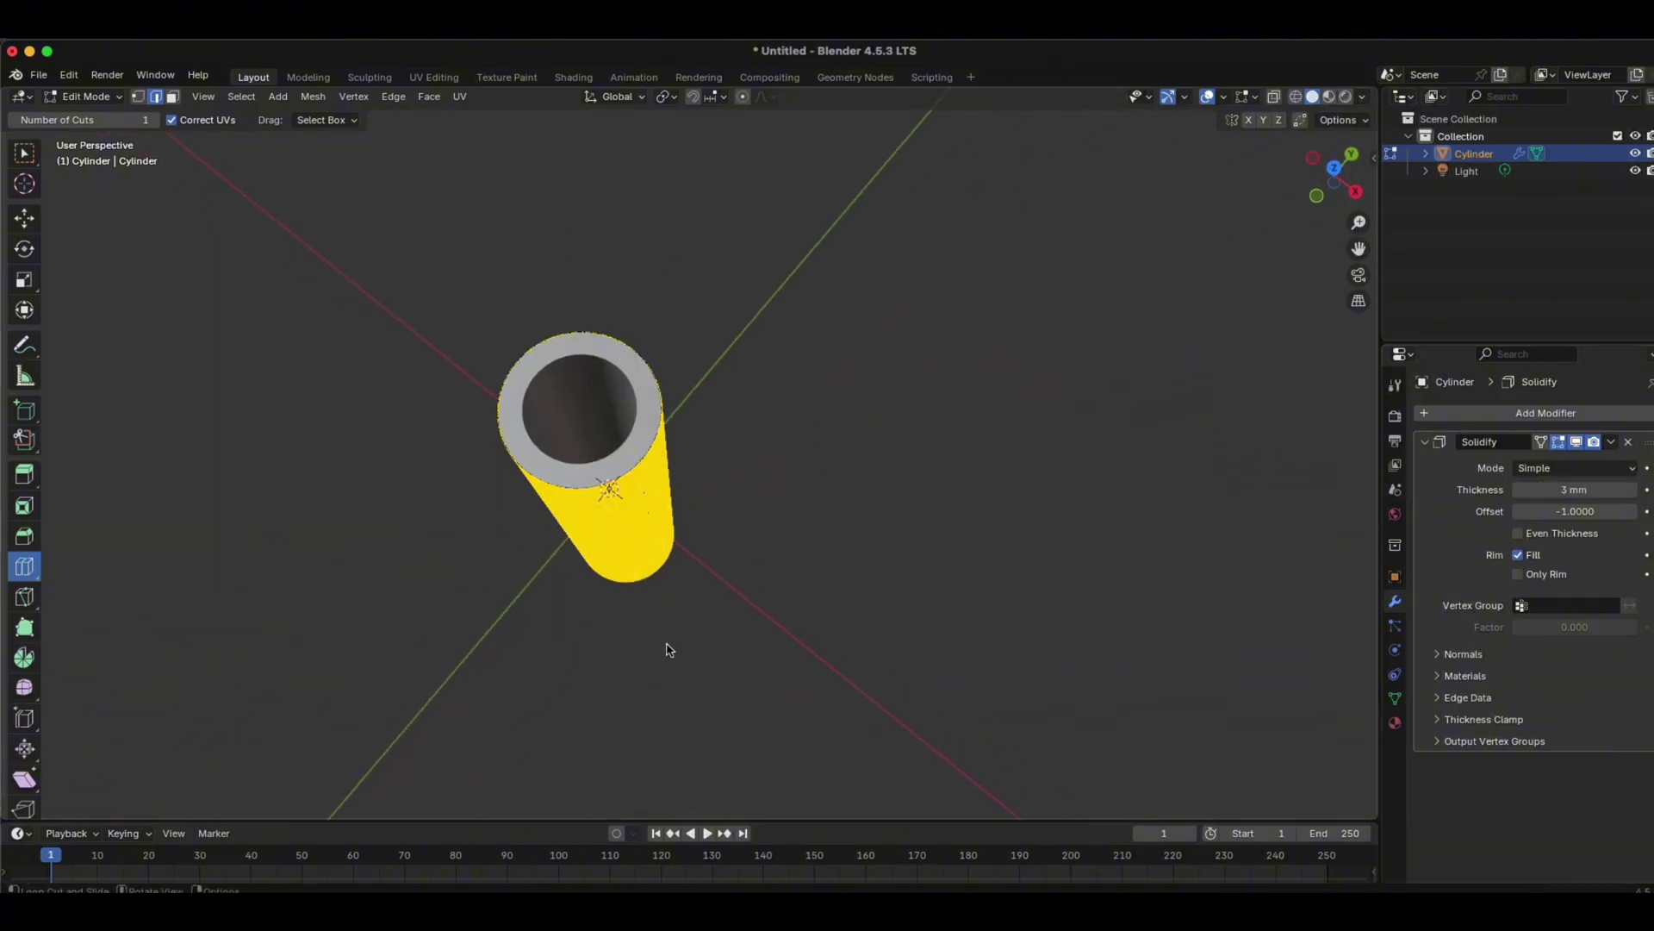
pyautogui.moveTo(669, 650); pyautogui.dragTo(657, 494, button='middle')
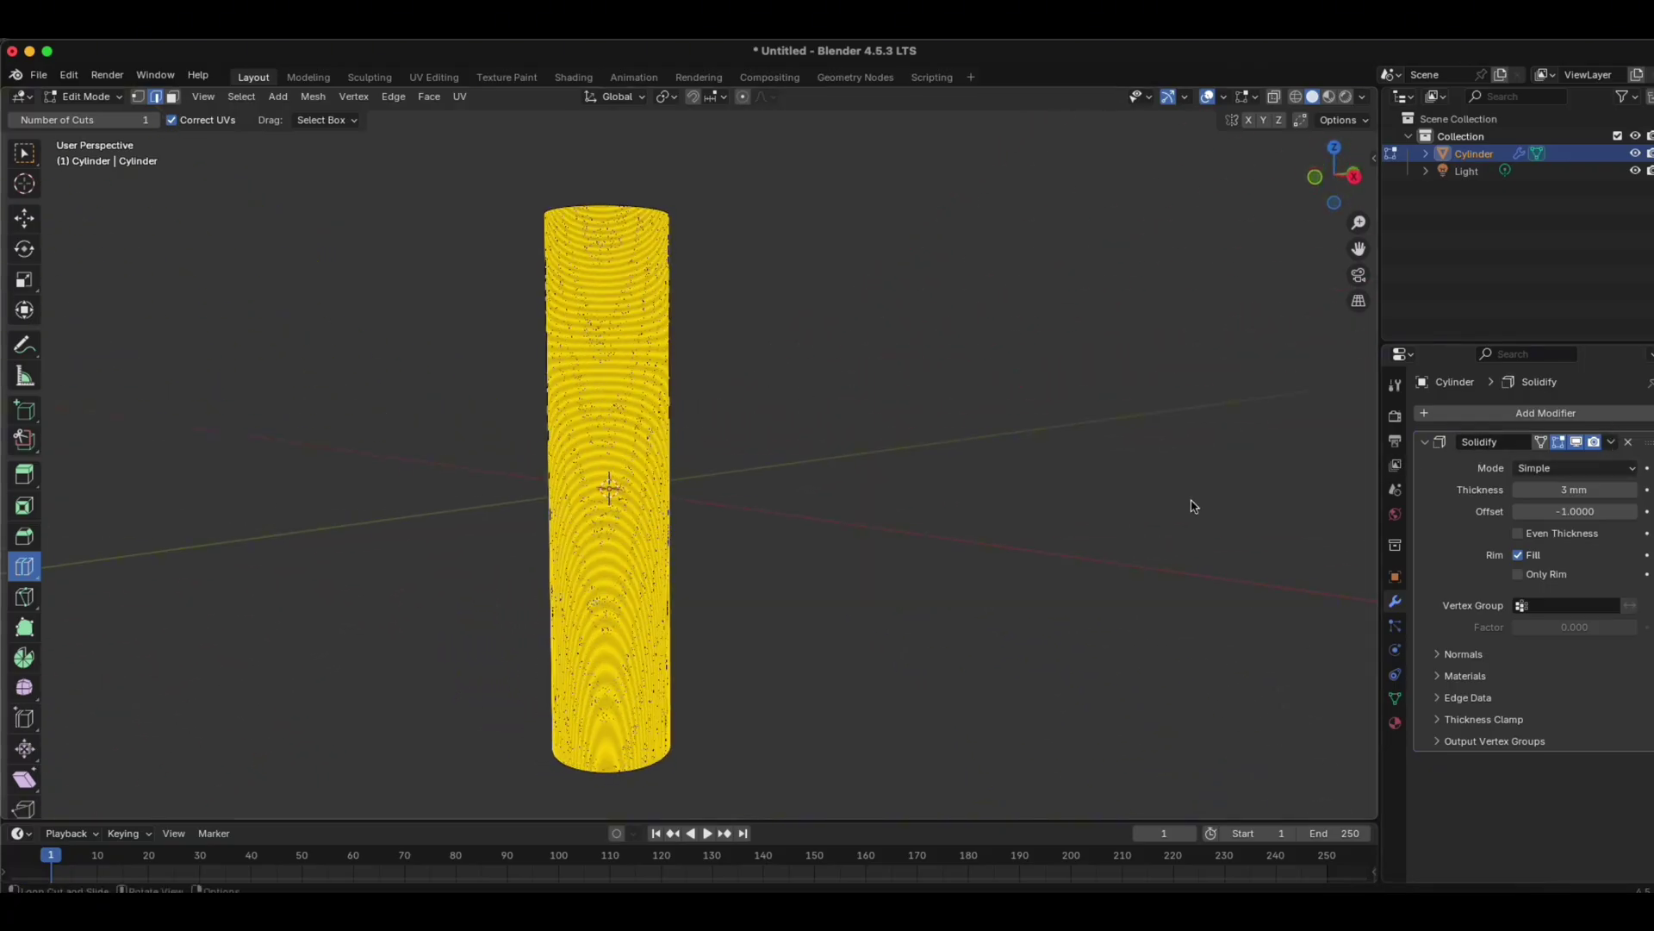
# Step: Add a Displace modifier to the tube
pyautogui.click(1508, 417)
pyautogui.click(1404, 446)
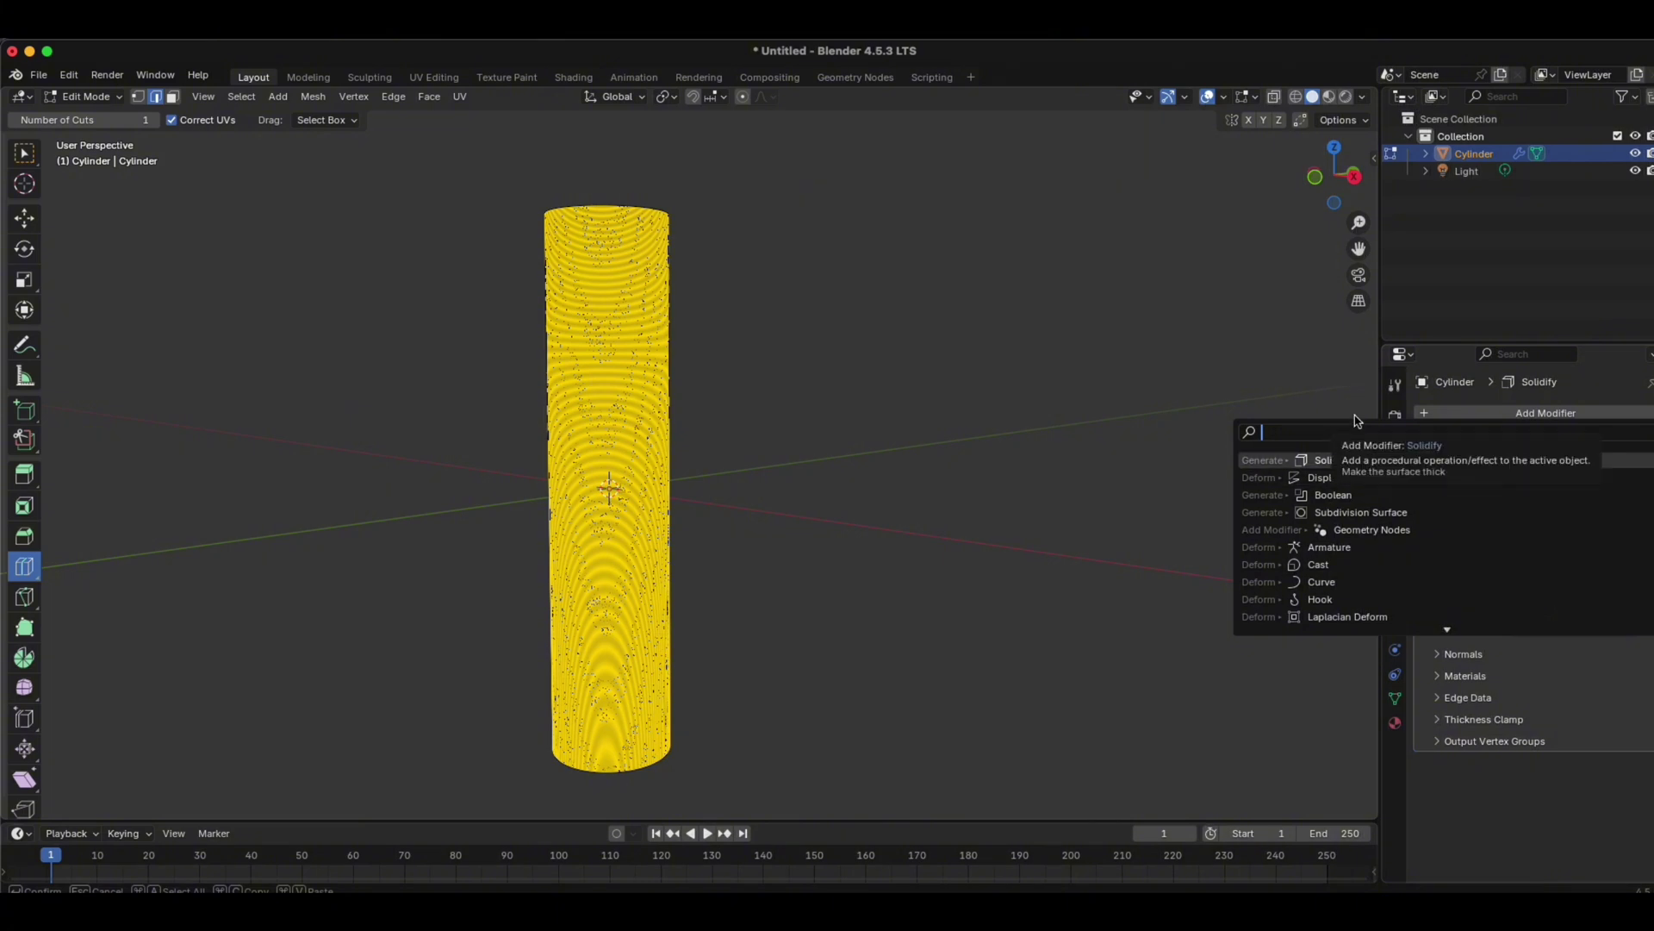
pyautogui.write('displa')
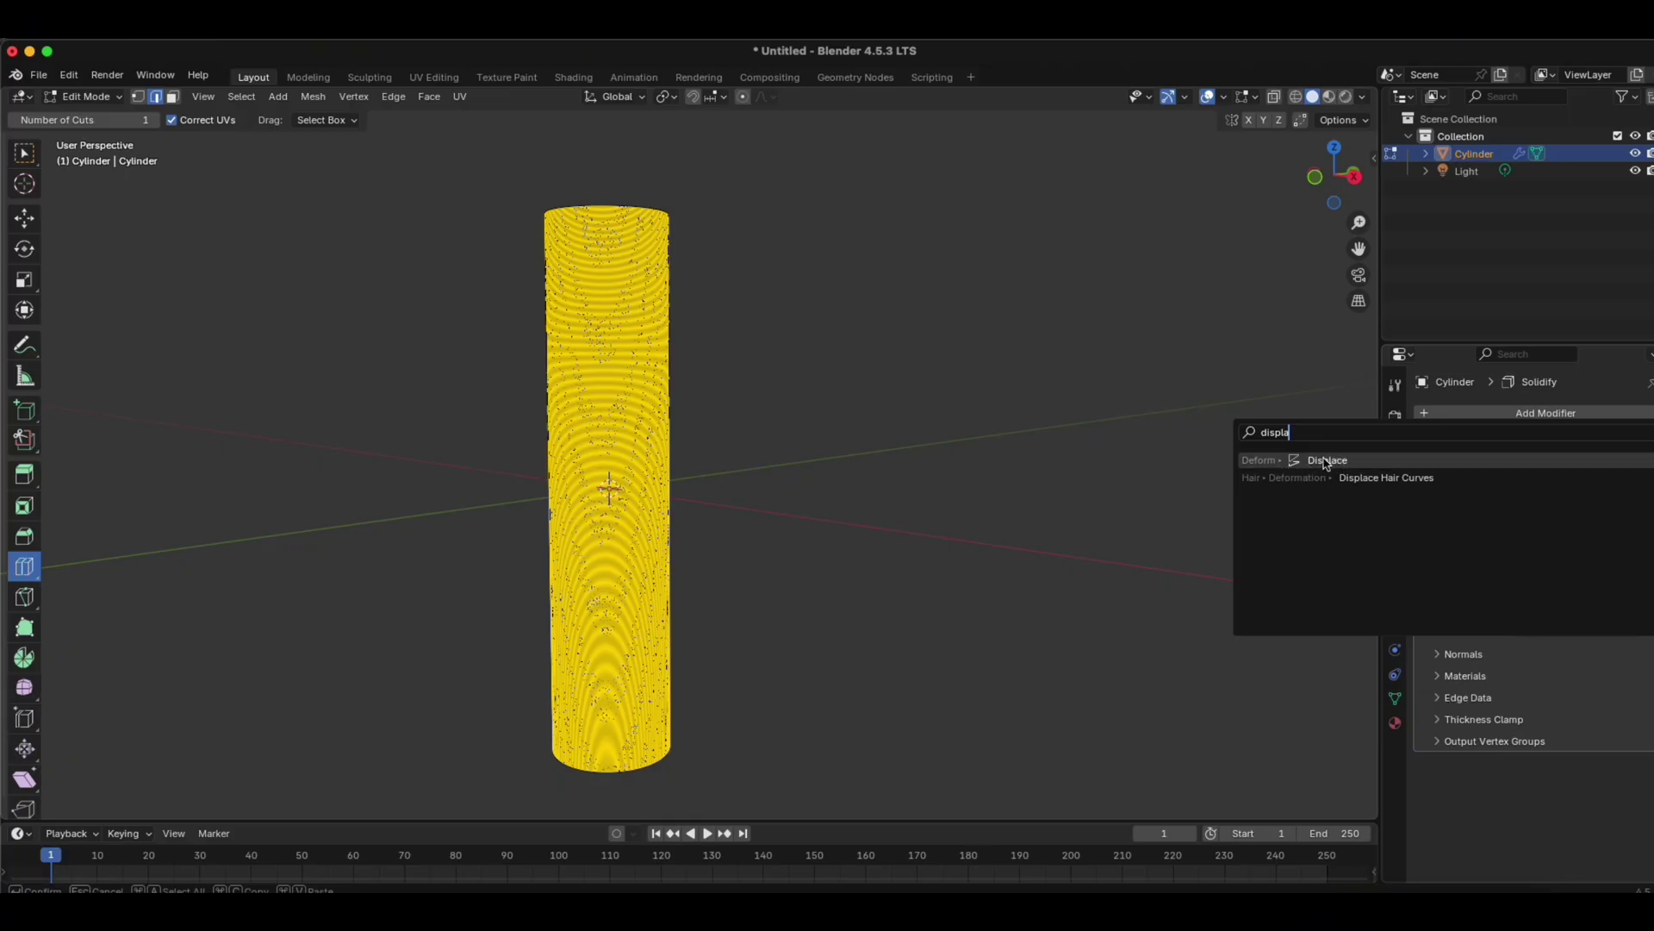
pyautogui.click(1327, 461)
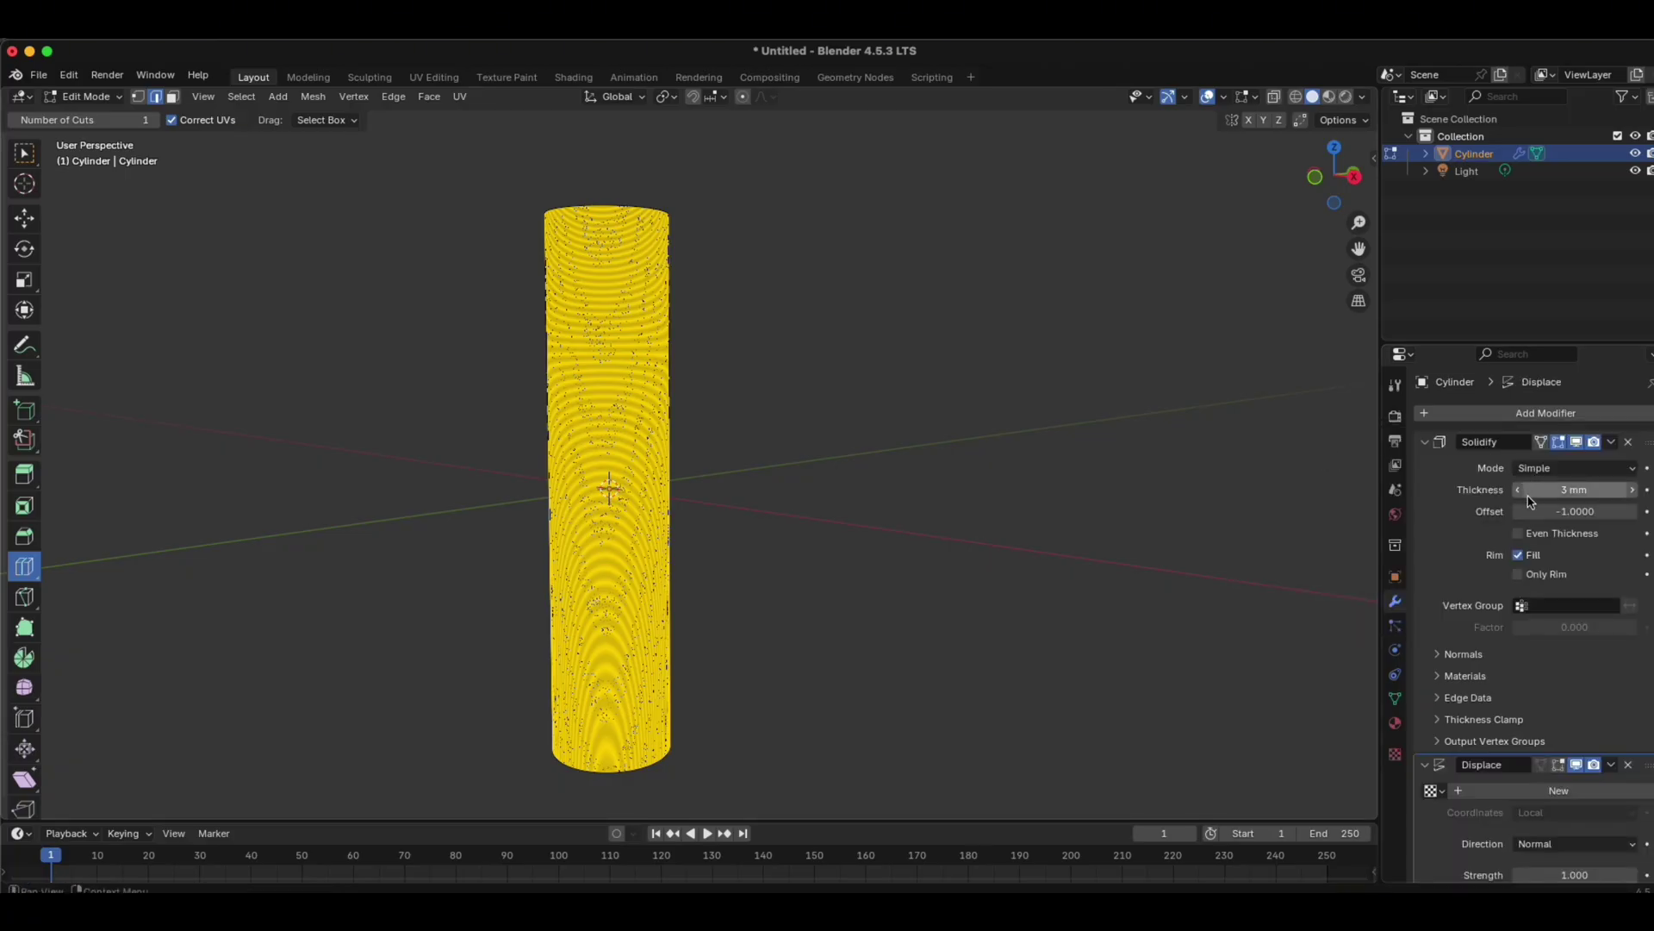
pyautogui.scroll(-2, 1530, 502)
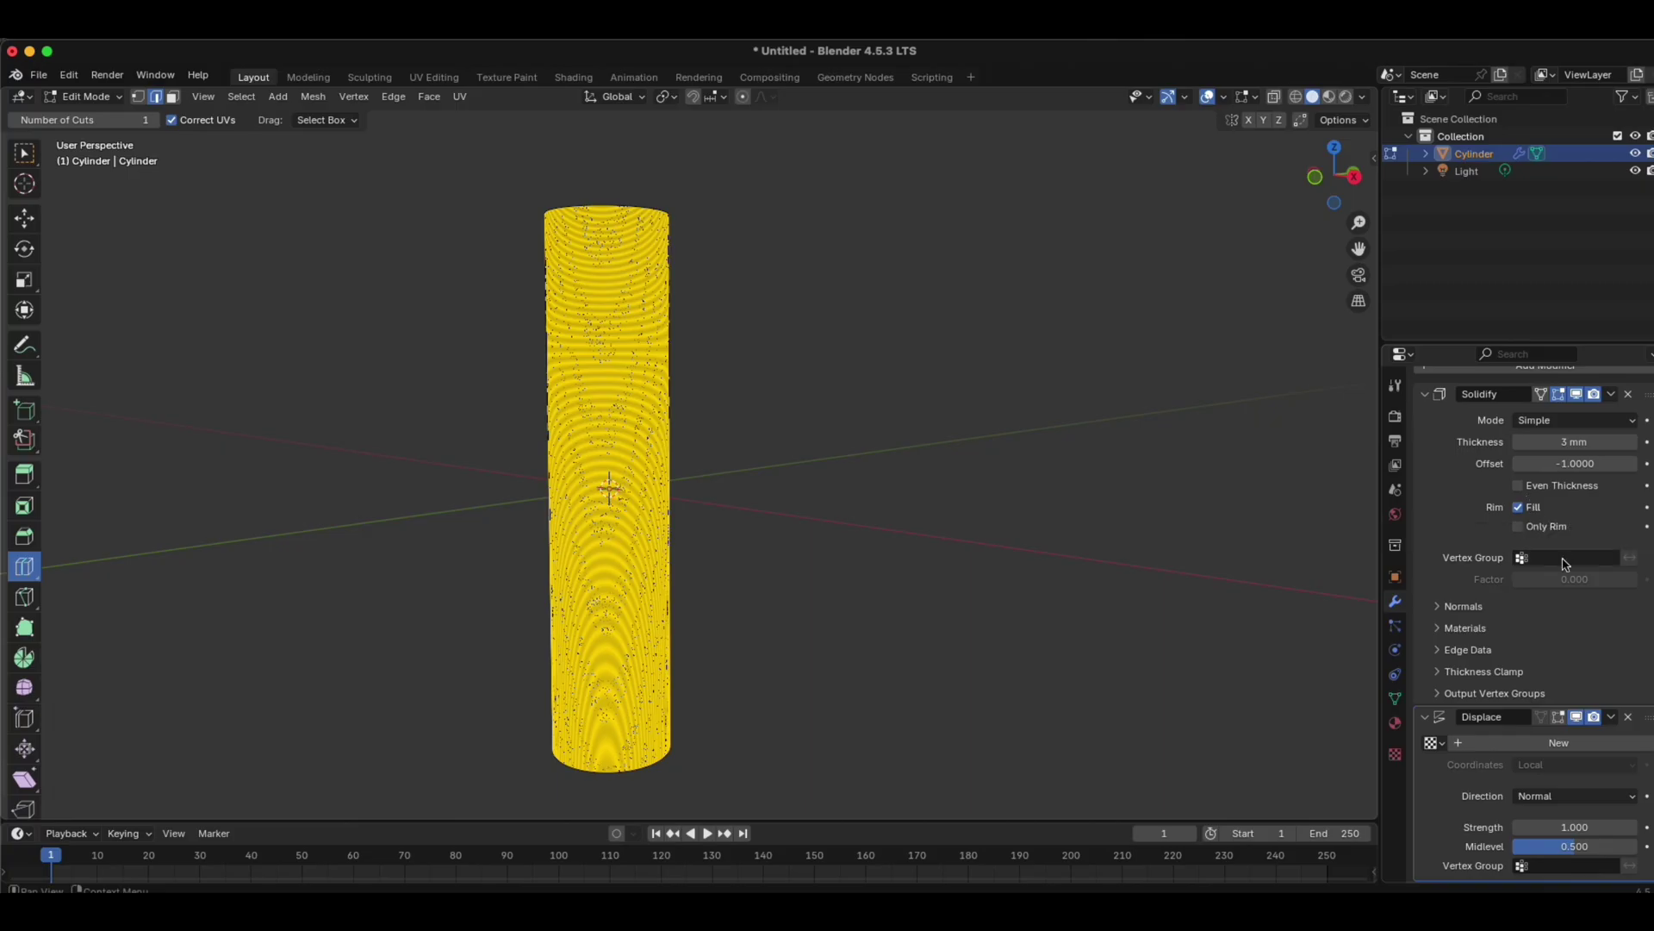
# Step: Create a new displacement texture and set its coordinates to UV
pyautogui.click(1529, 746)
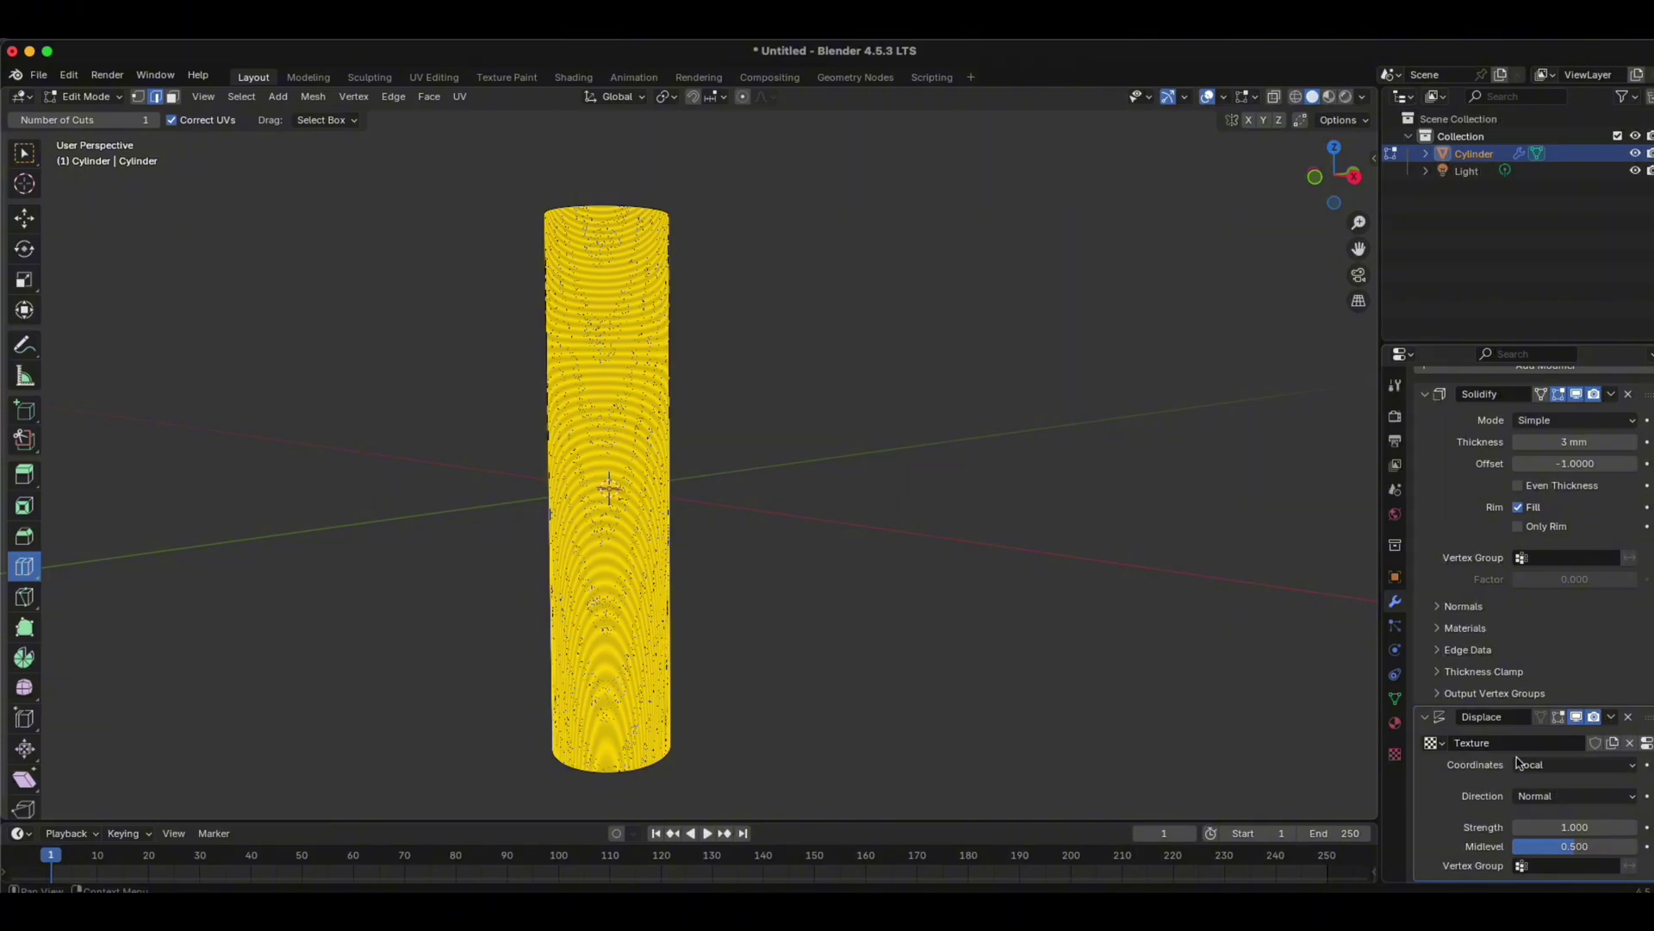
pyautogui.click(1569, 770)
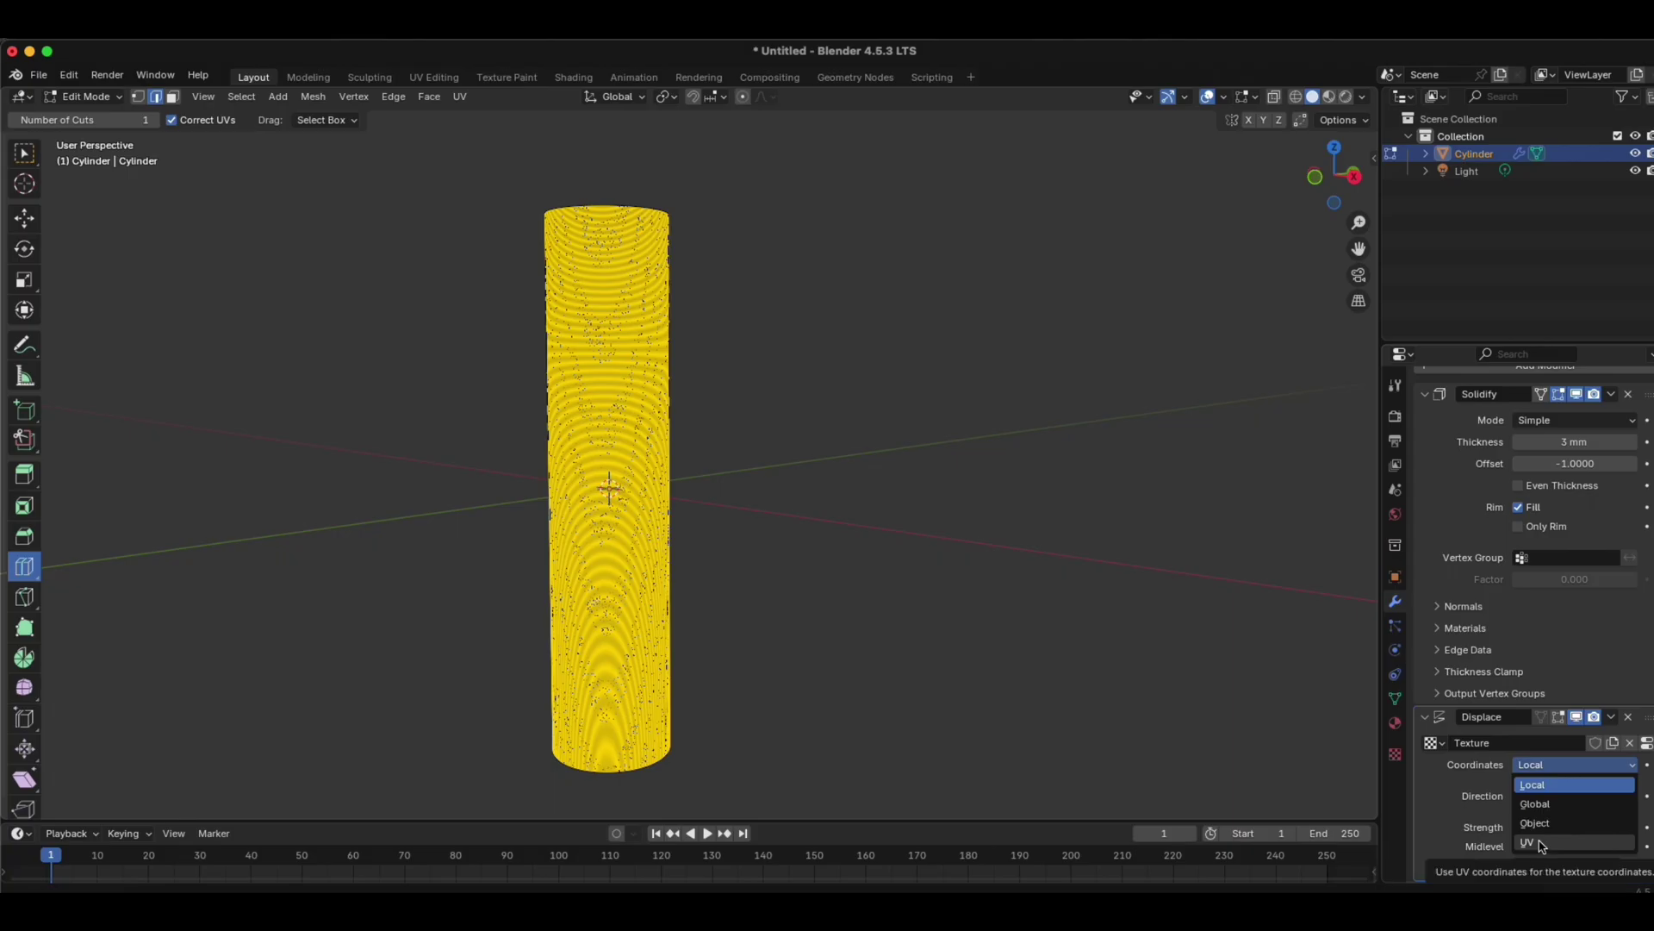
pyautogui.click(1542, 845)
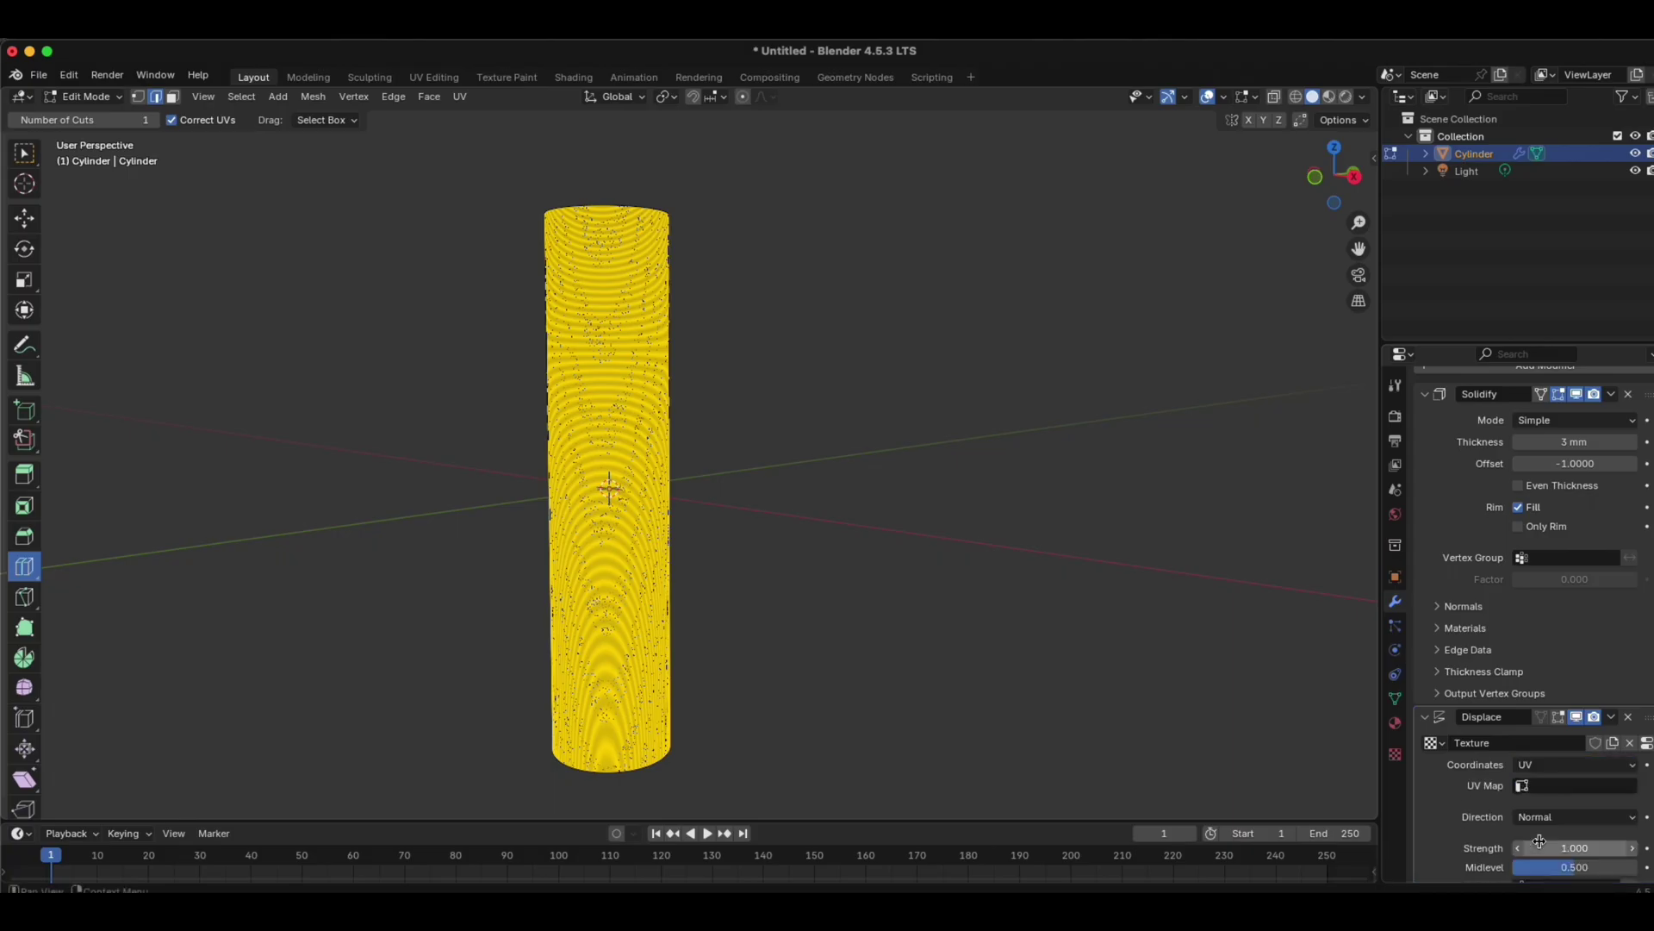
pyautogui.scroll(-1, 1508, 797)
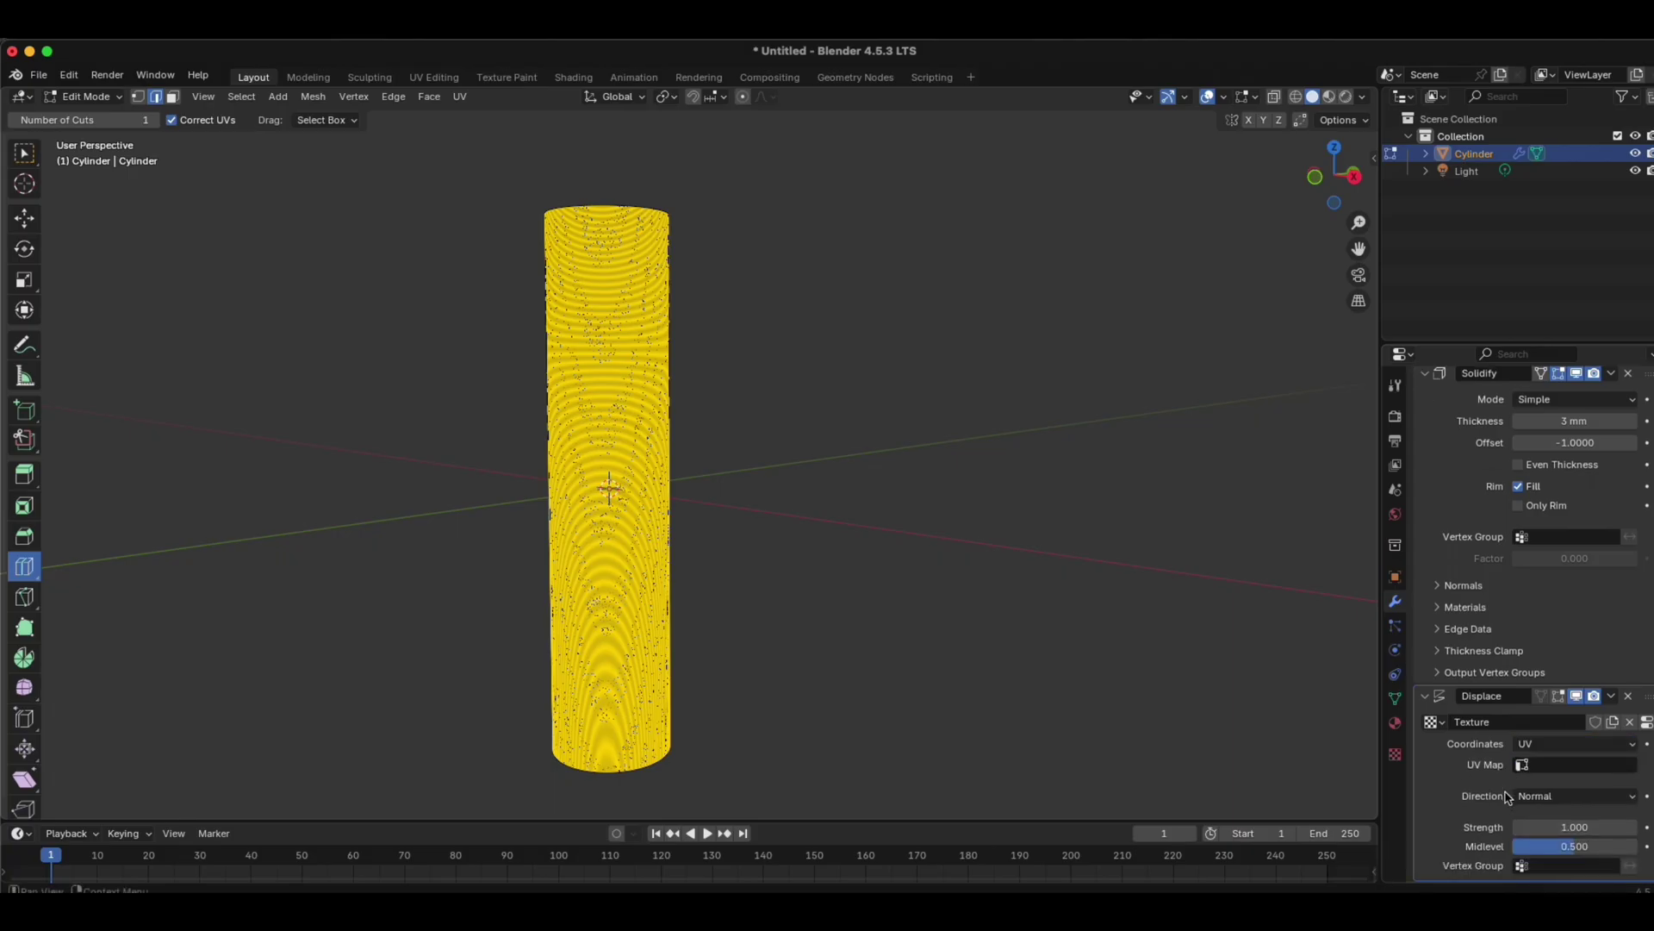
pyautogui.click(1396, 756)
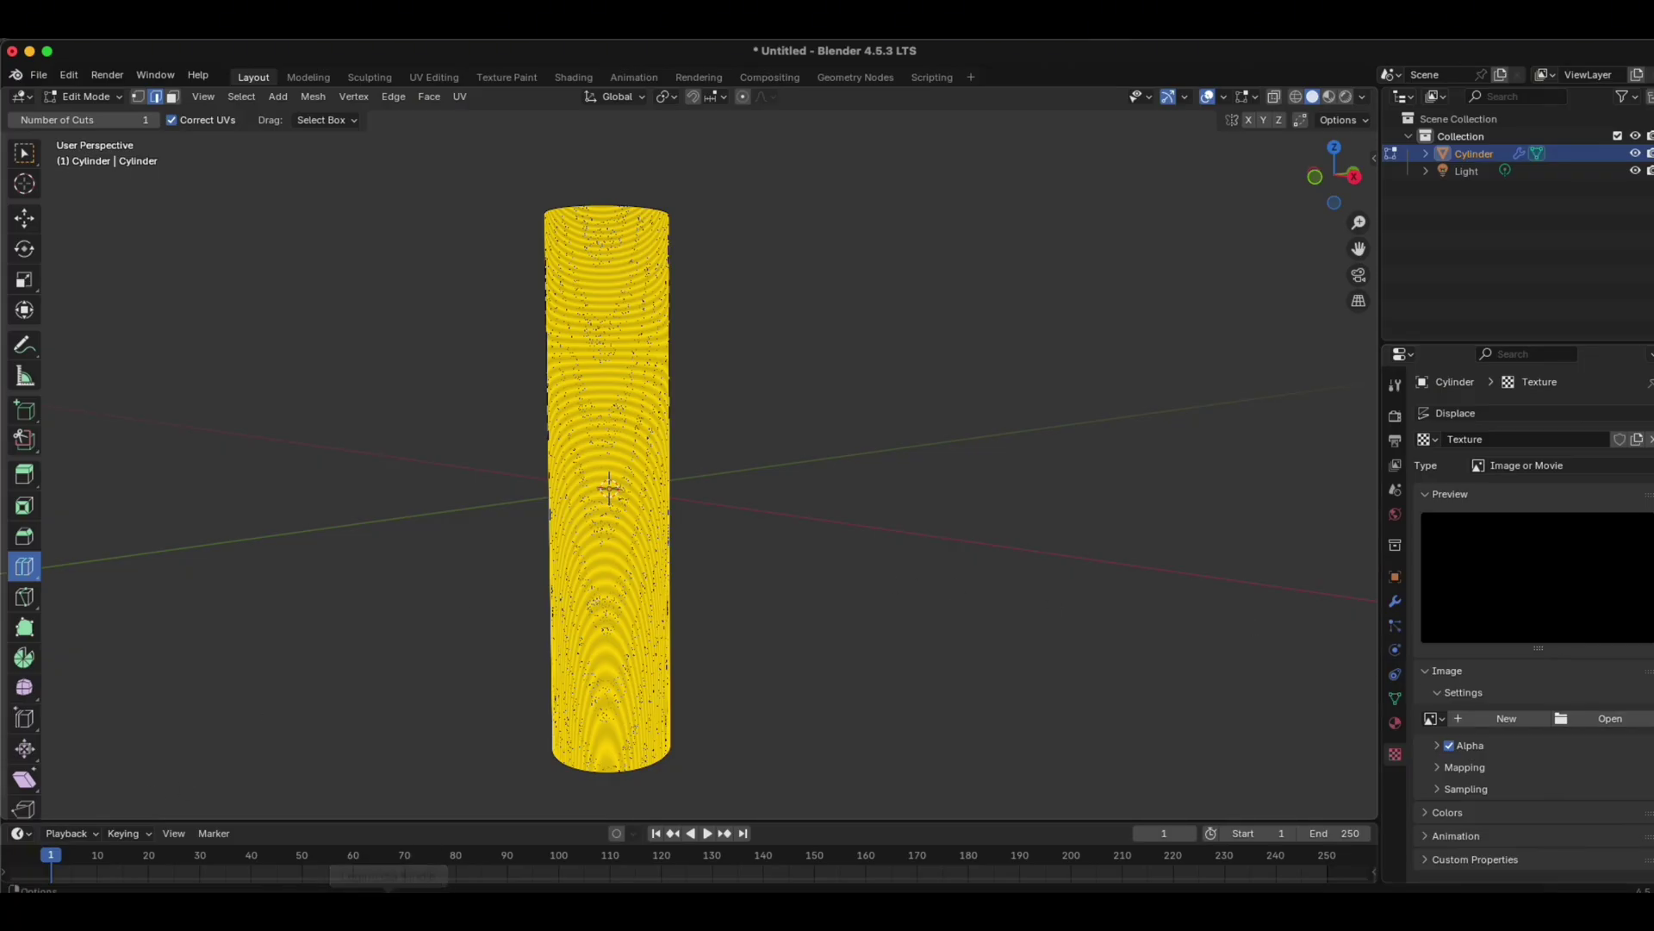
# Step: Browse the ambientCG materials library and open the Bricks 075 A material page
pyautogui.click(303, 892)
pyautogui.scroll(-5, 1301, 359)
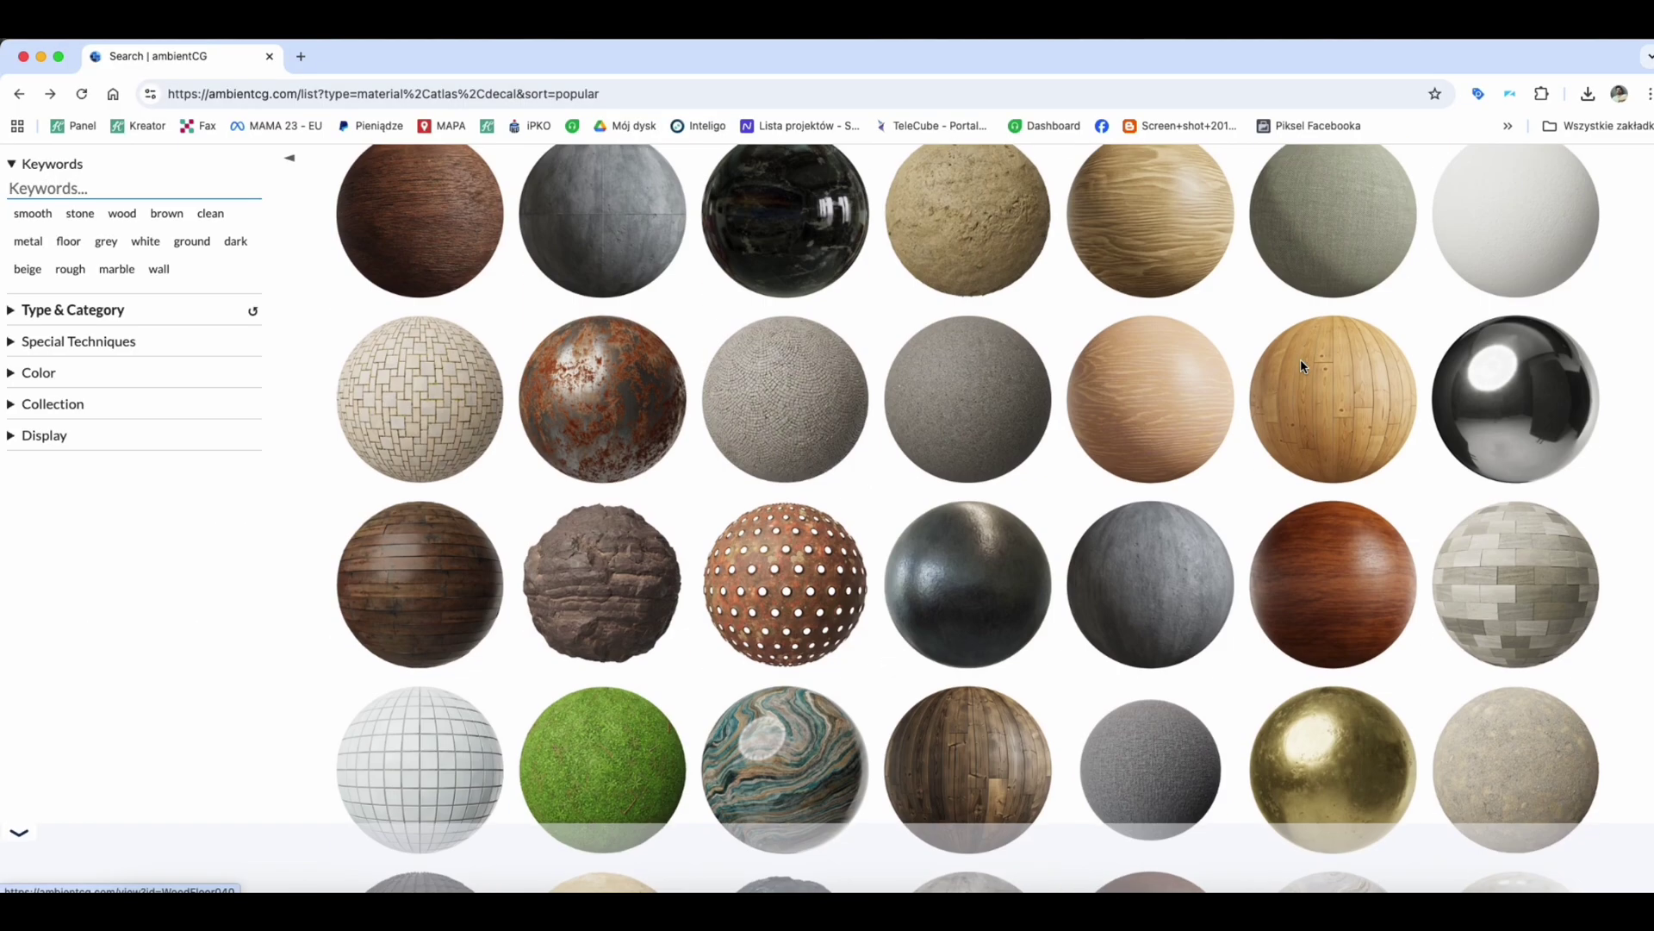
pyautogui.scroll(5, 1306, 377)
pyautogui.scroll(2, 1317, 151)
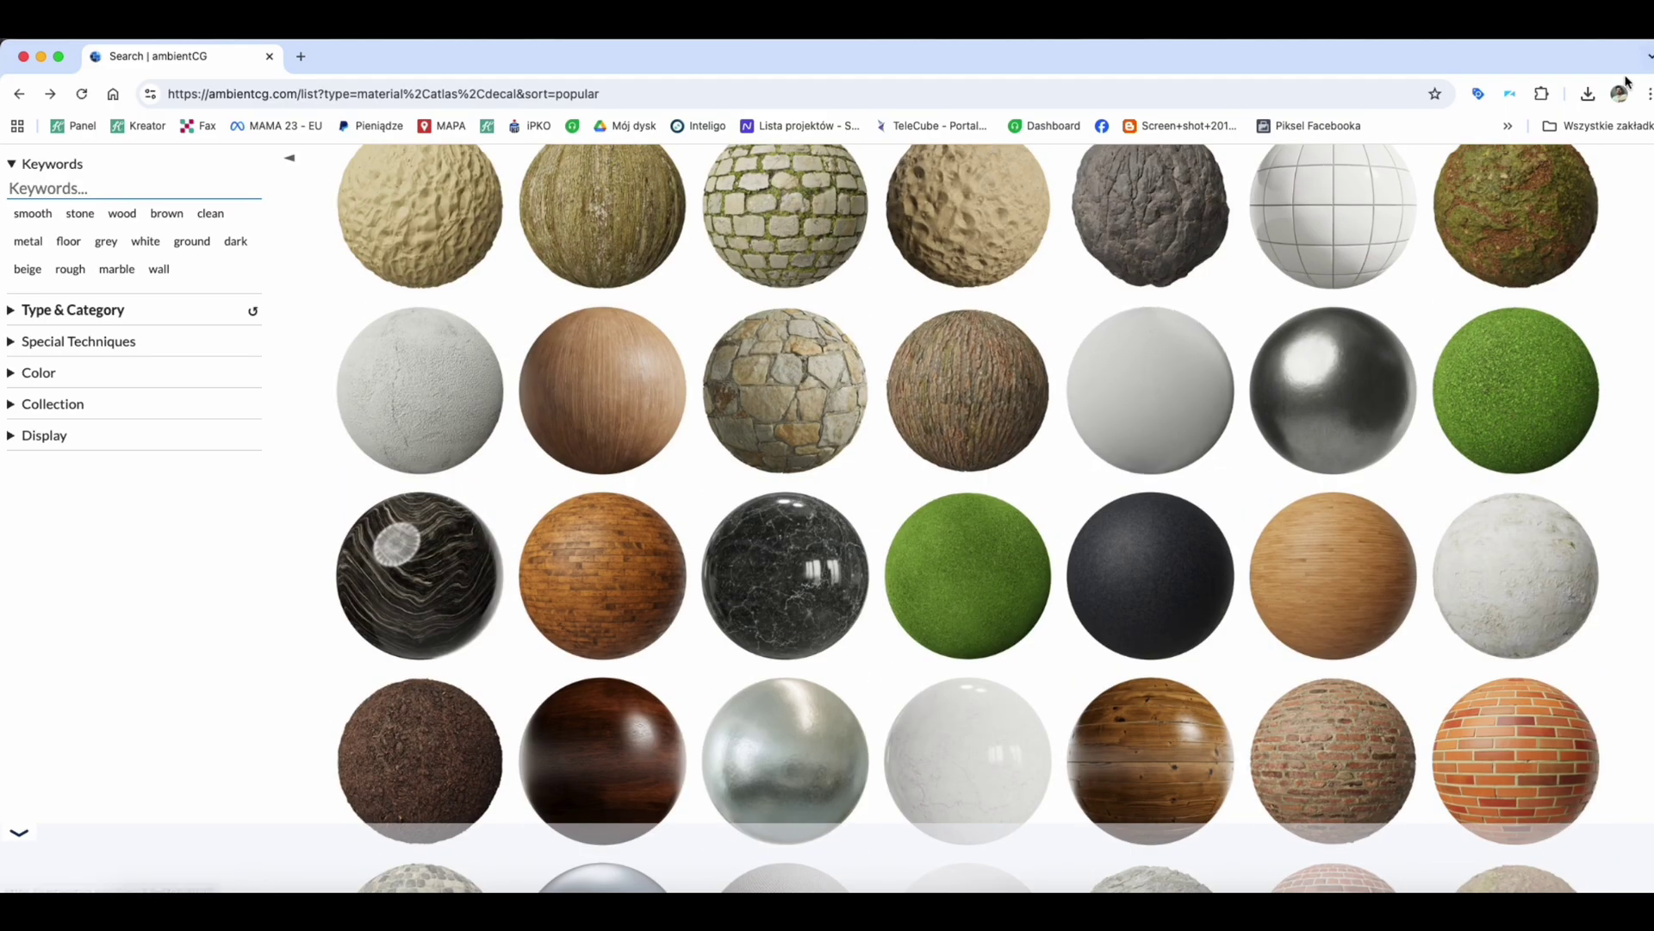
pyautogui.scroll(5, 1170, 369)
pyautogui.scroll(-8, 1094, 377)
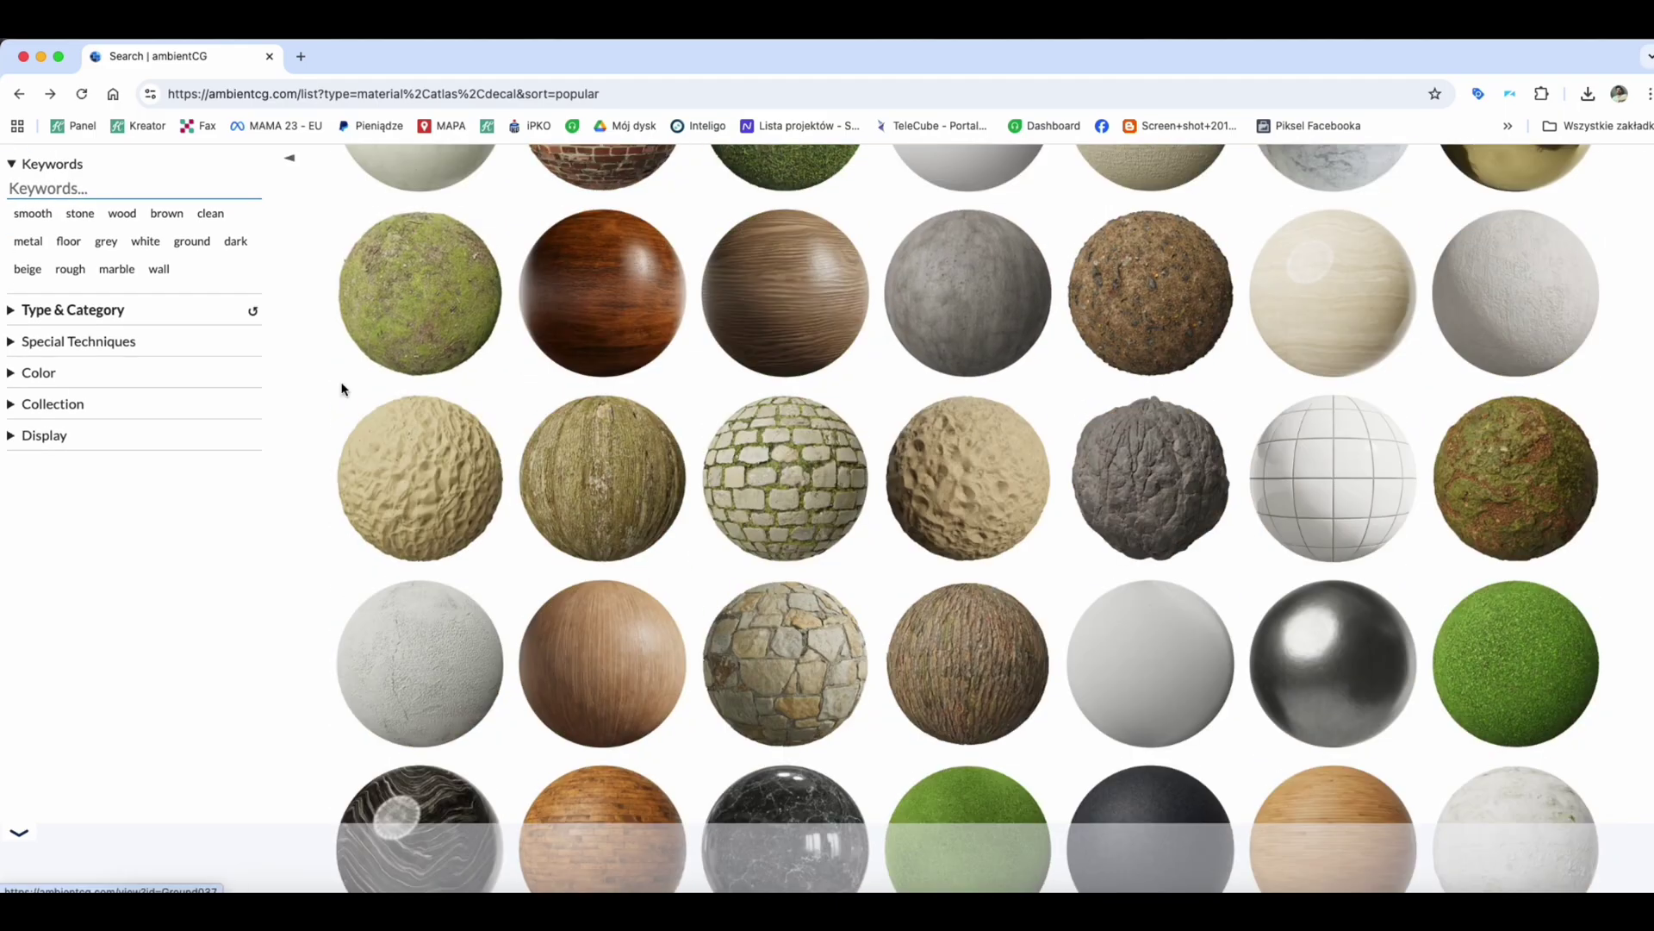
pyautogui.scroll(-3, 403, 489)
pyautogui.scroll(-3, 405, 499)
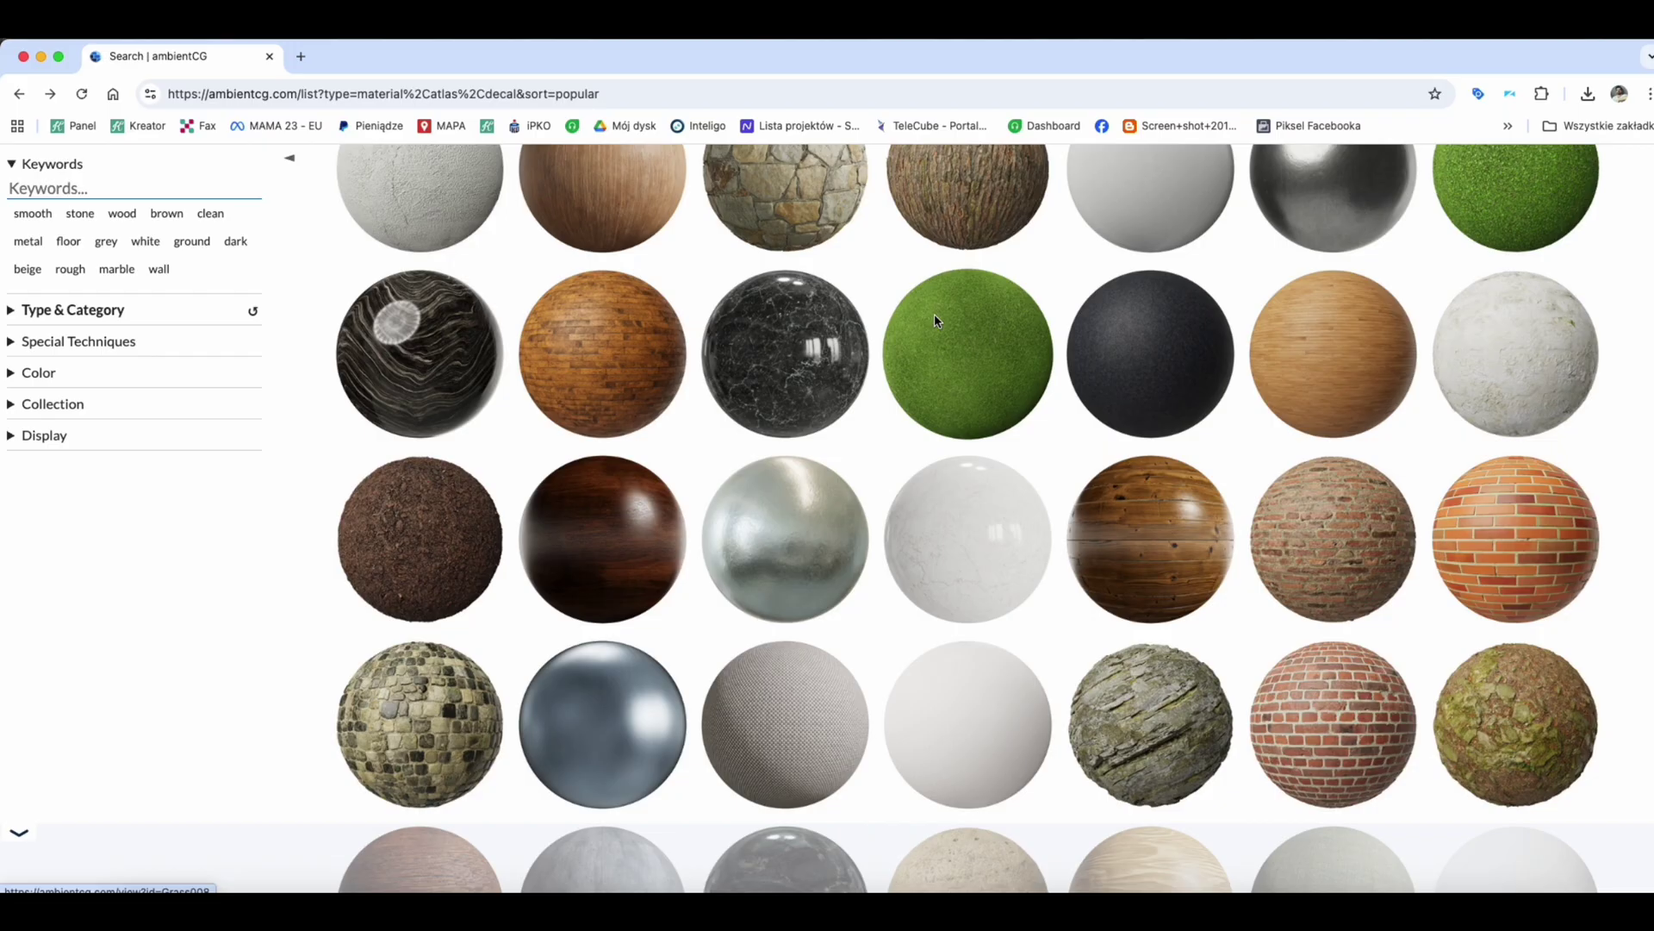
pyautogui.scroll(-7, 896, 361)
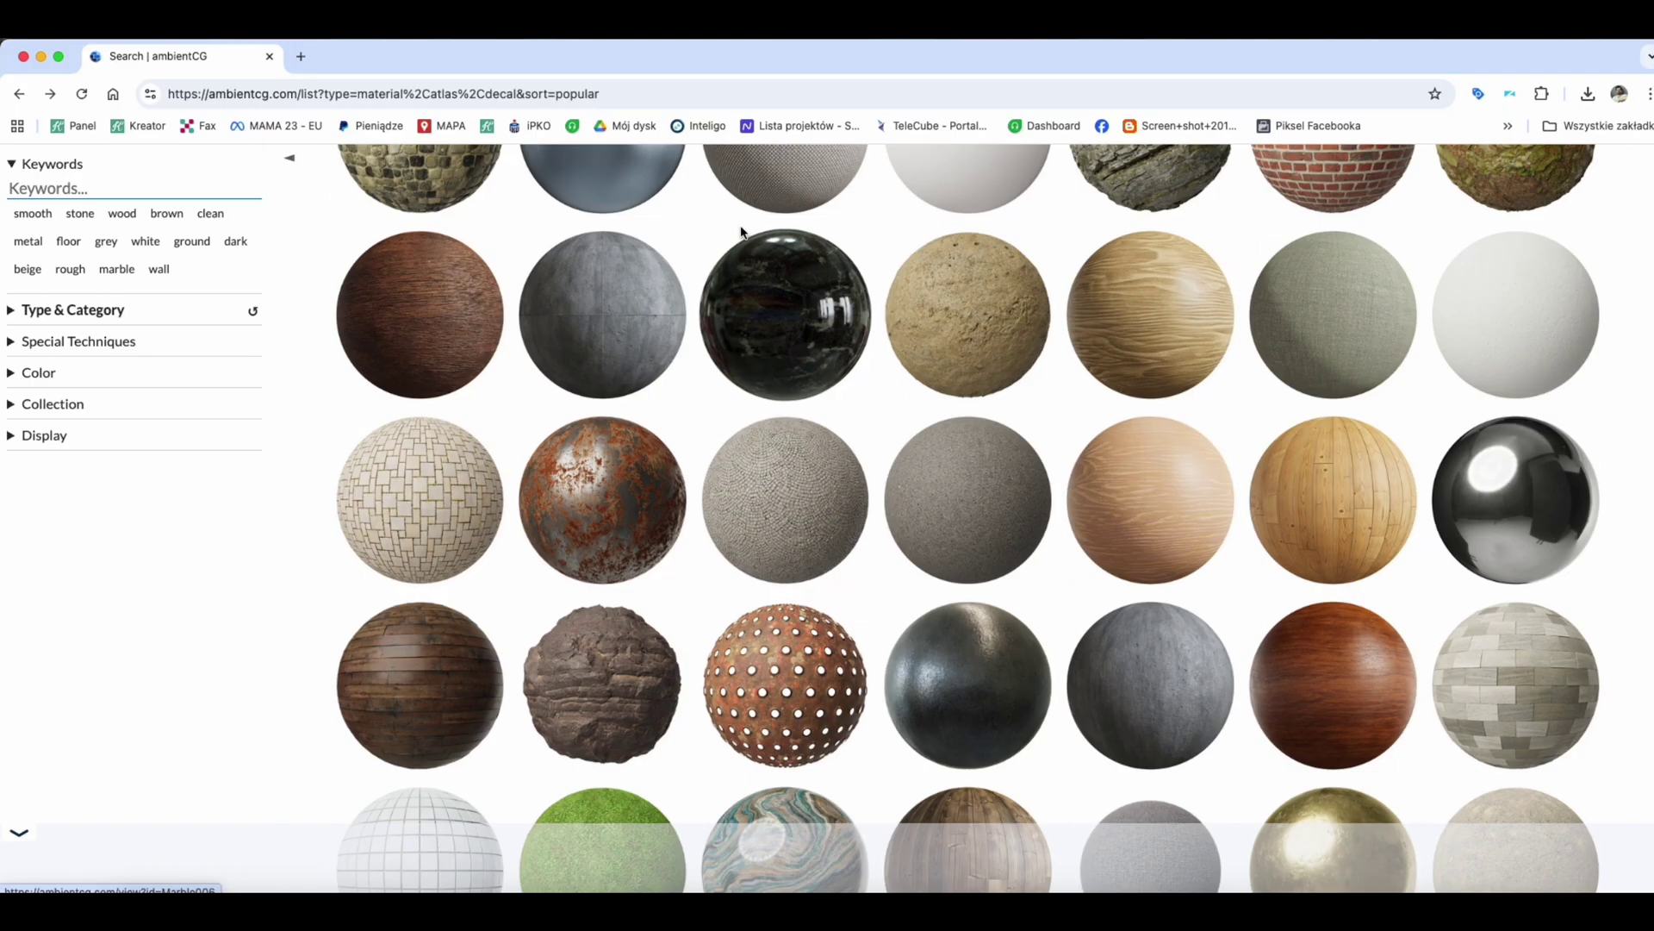
pyautogui.scroll(-6, 857, 250)
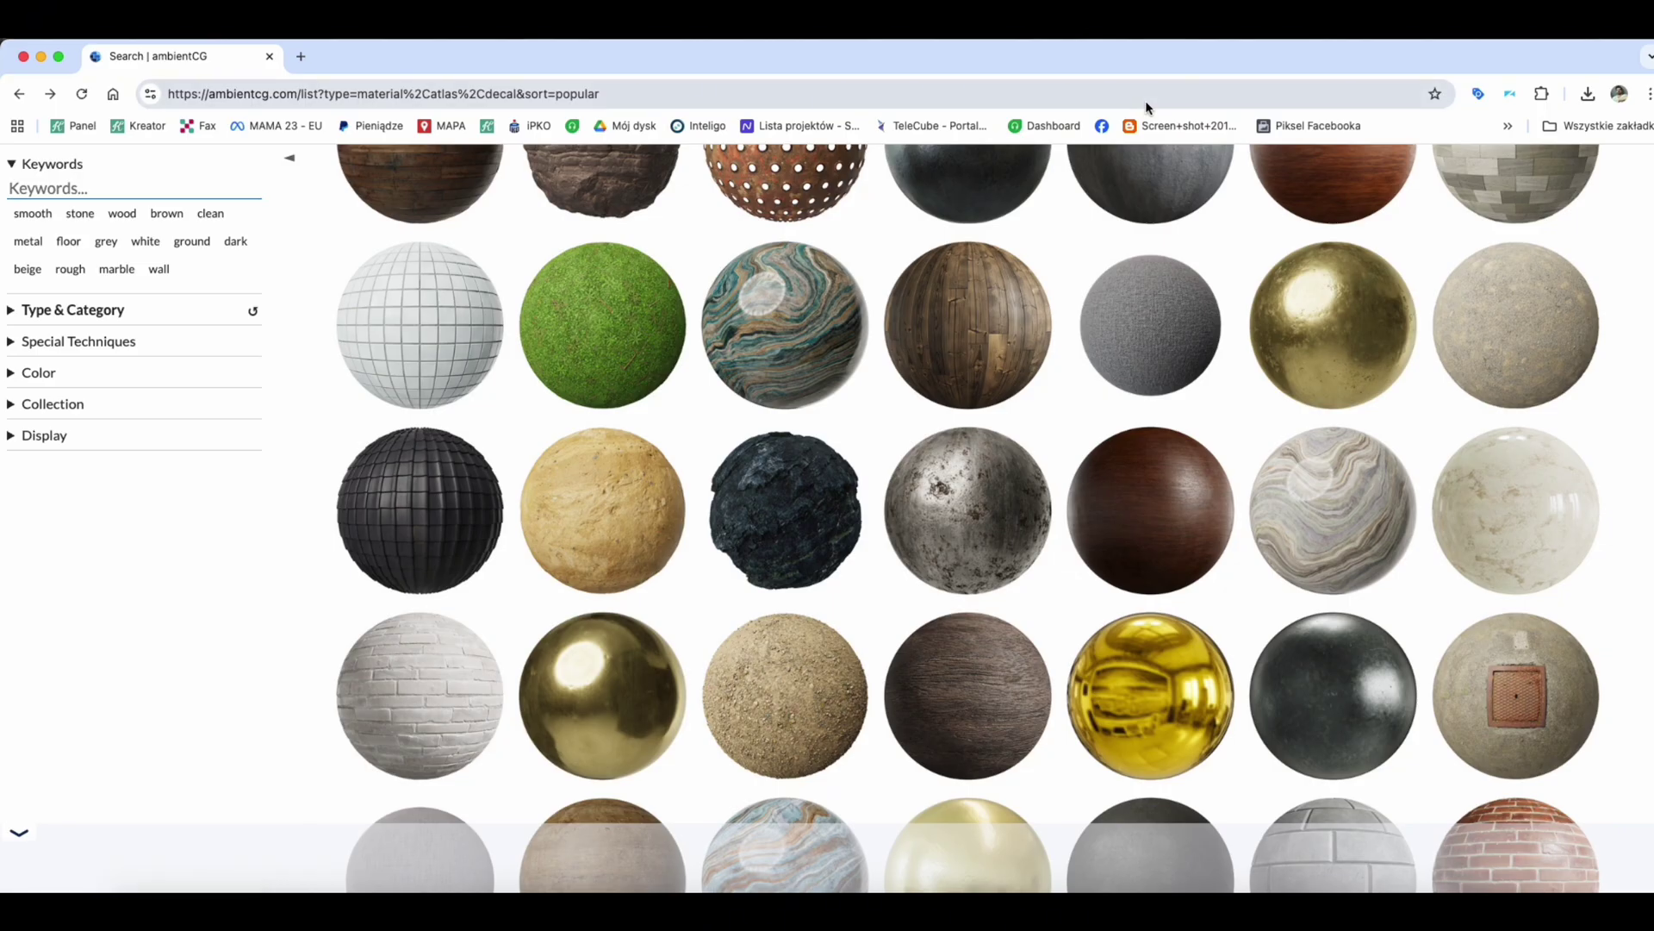
pyautogui.scroll(-3, 1075, 223)
pyautogui.scroll(-6, 1206, 462)
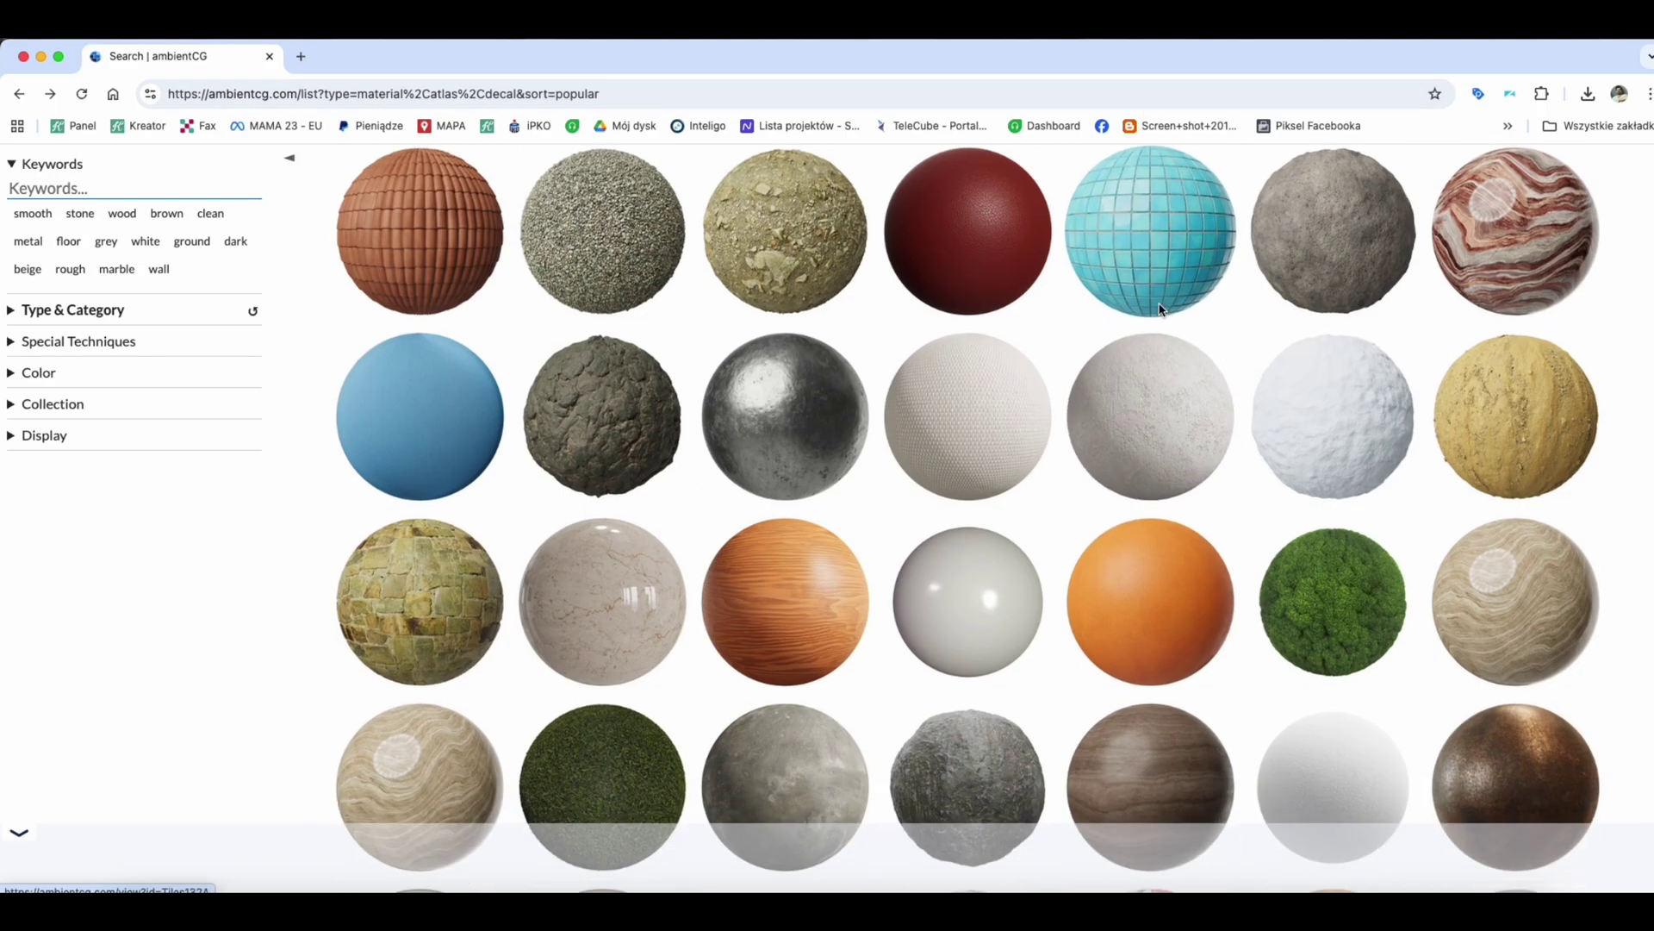
pyautogui.scroll(-10, 1411, 448)
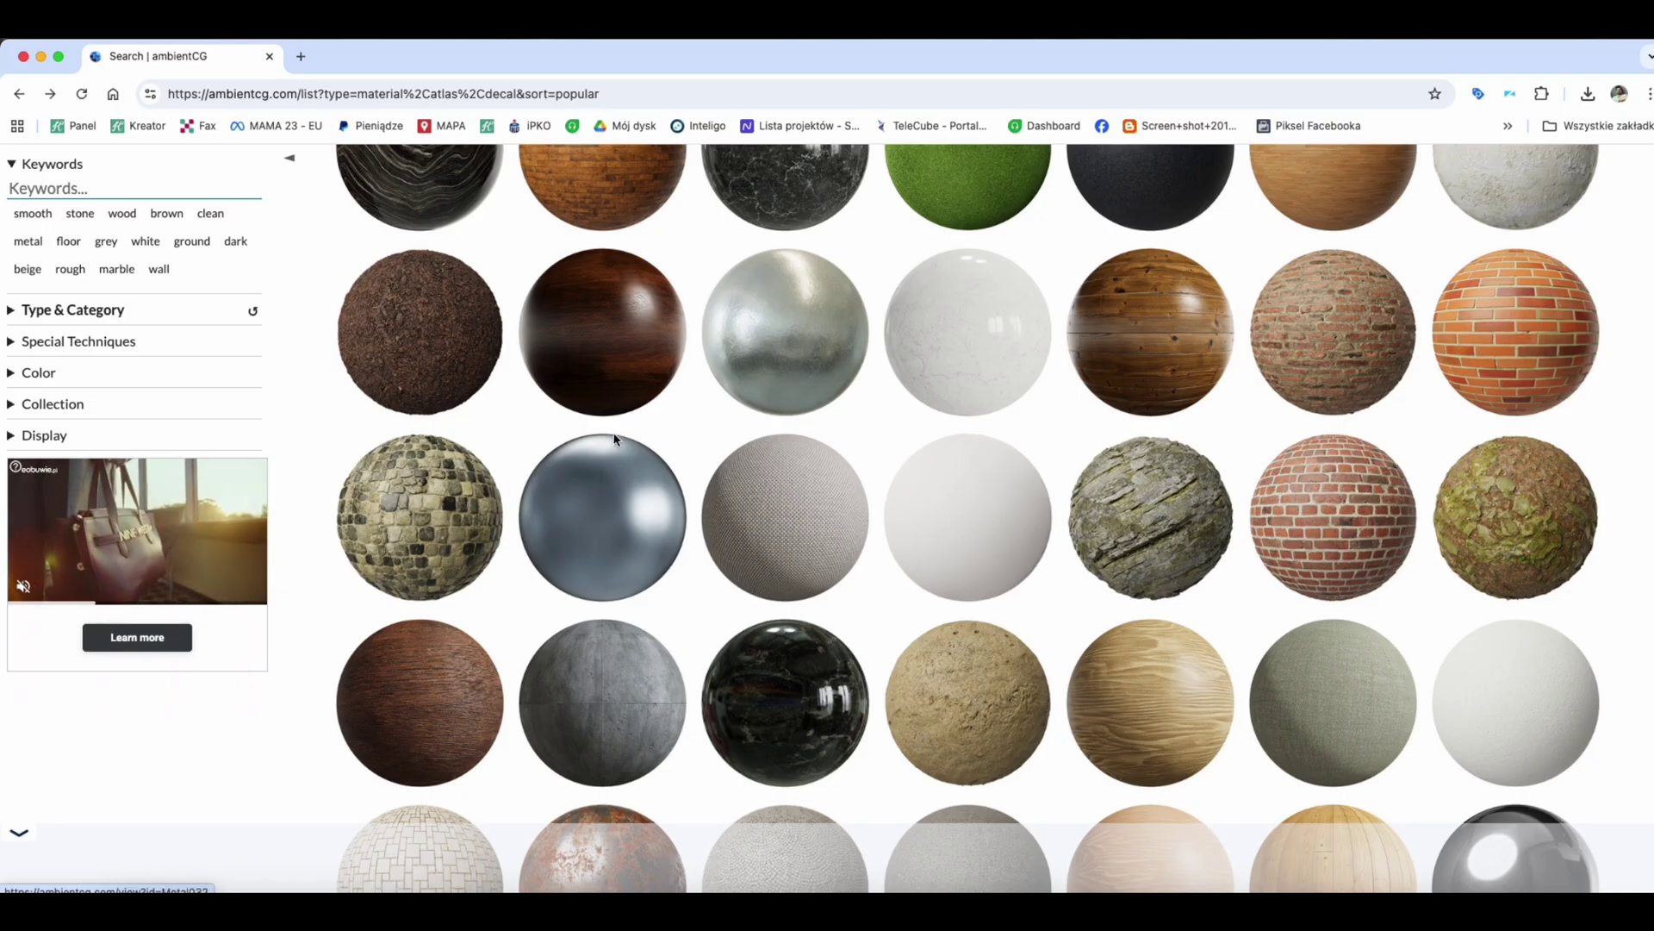
pyautogui.scroll(3, 775, 388)
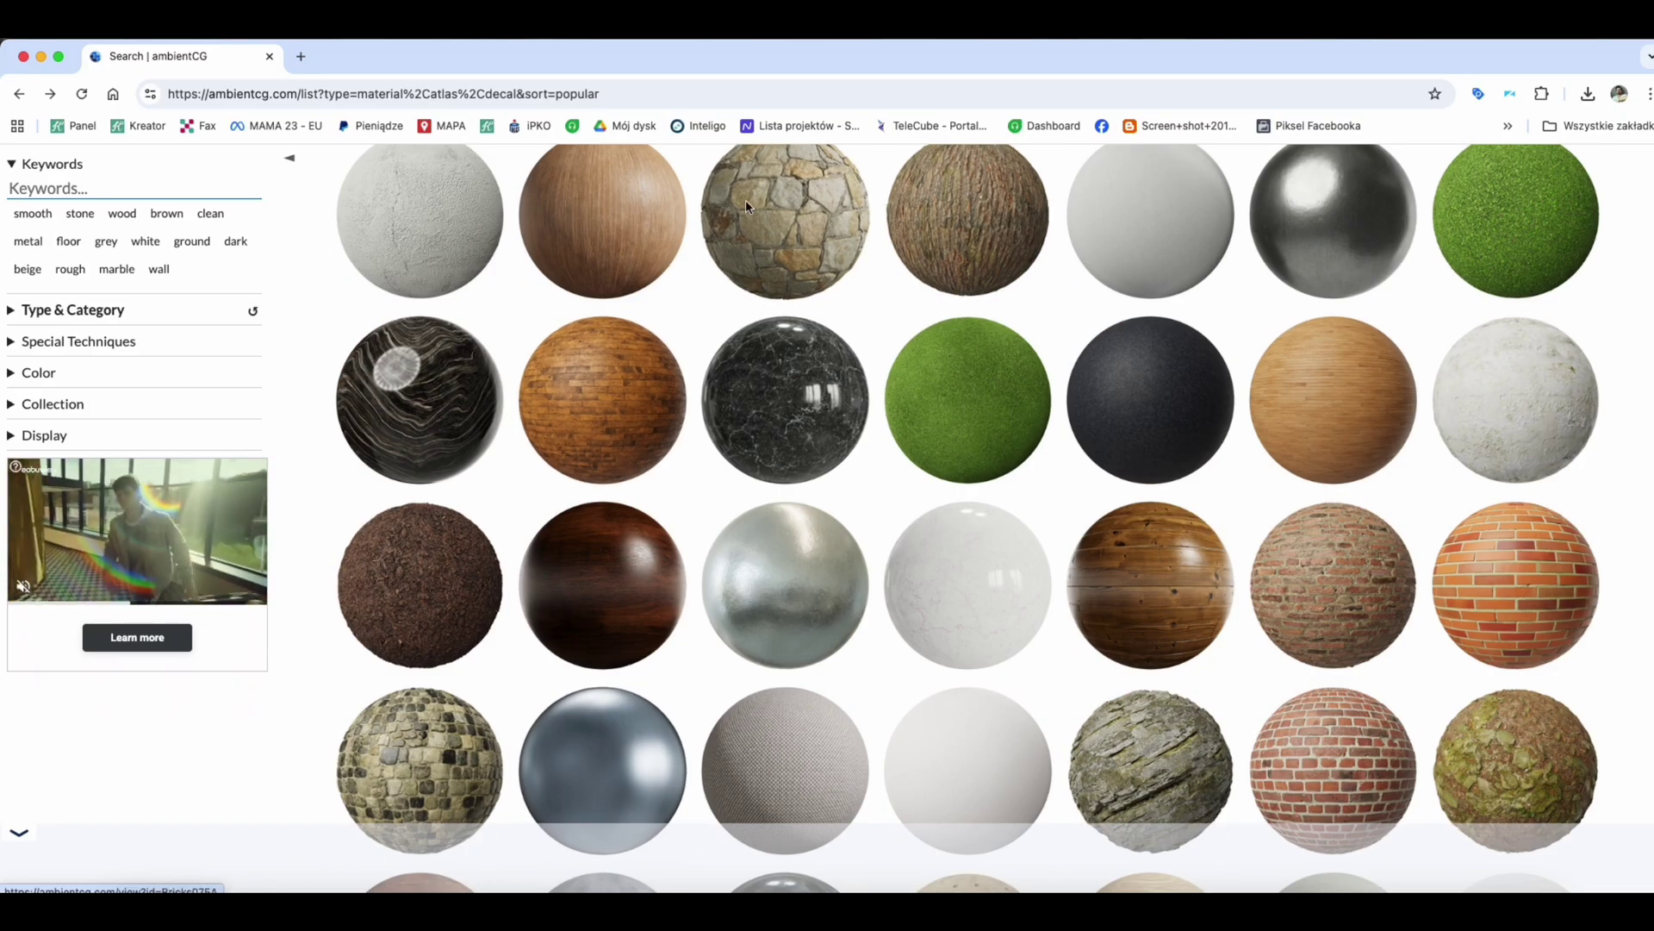
pyautogui.click(776, 207)
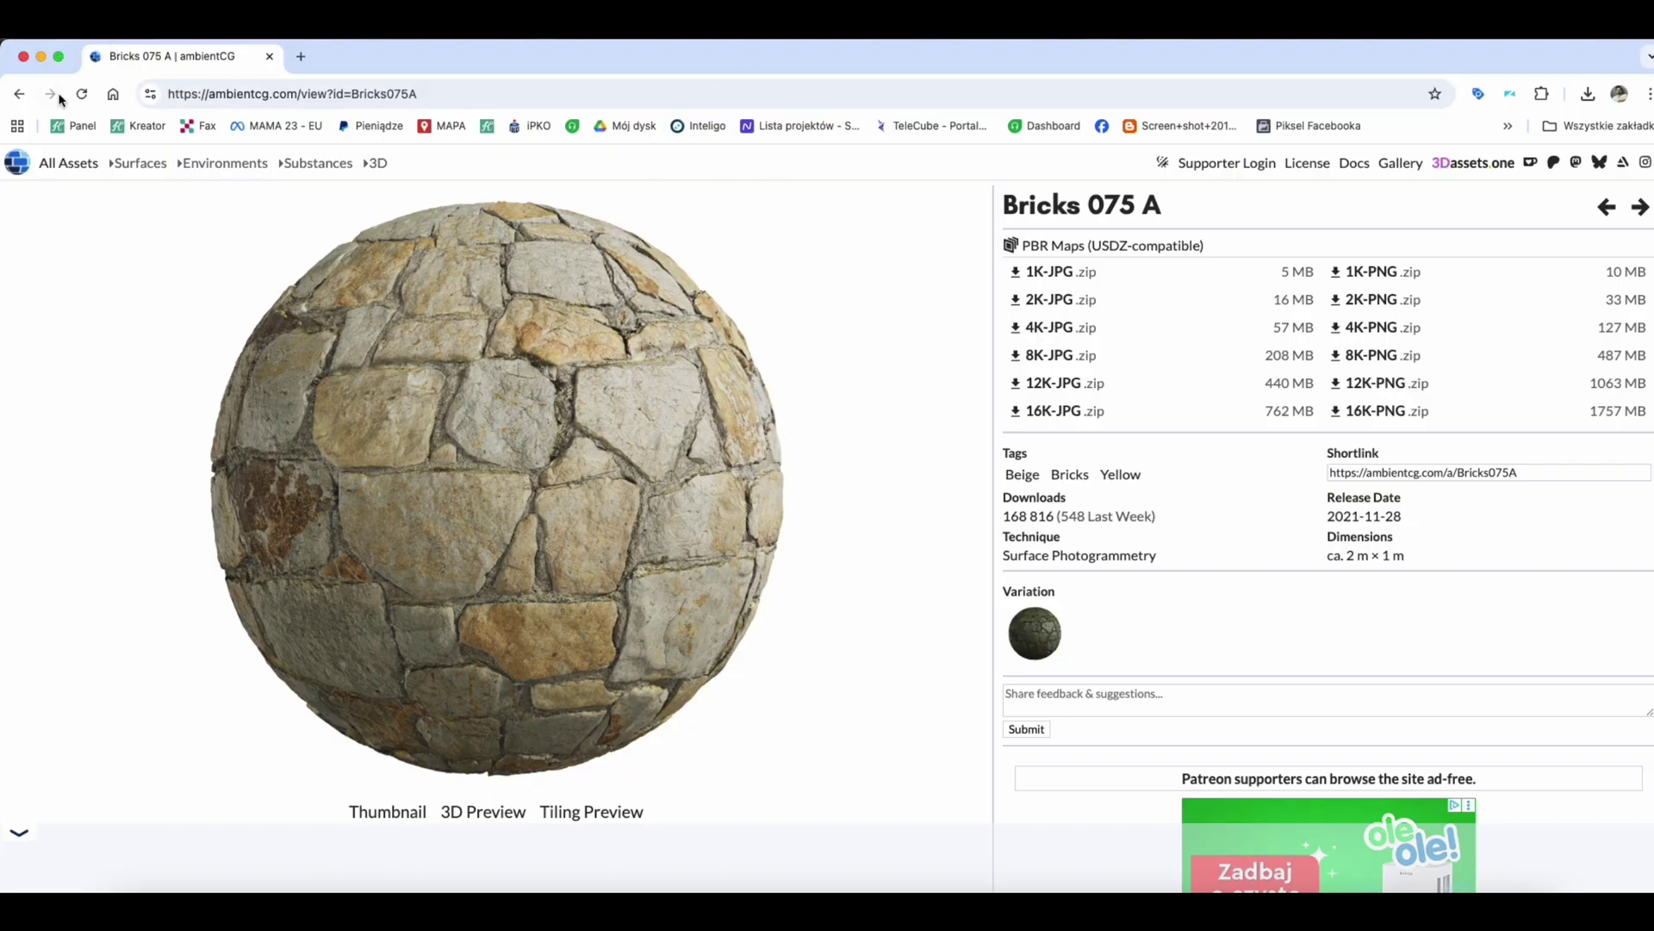
# Step: Return to the ambientCG search results and minimize the browser
pyautogui.click(19, 93)
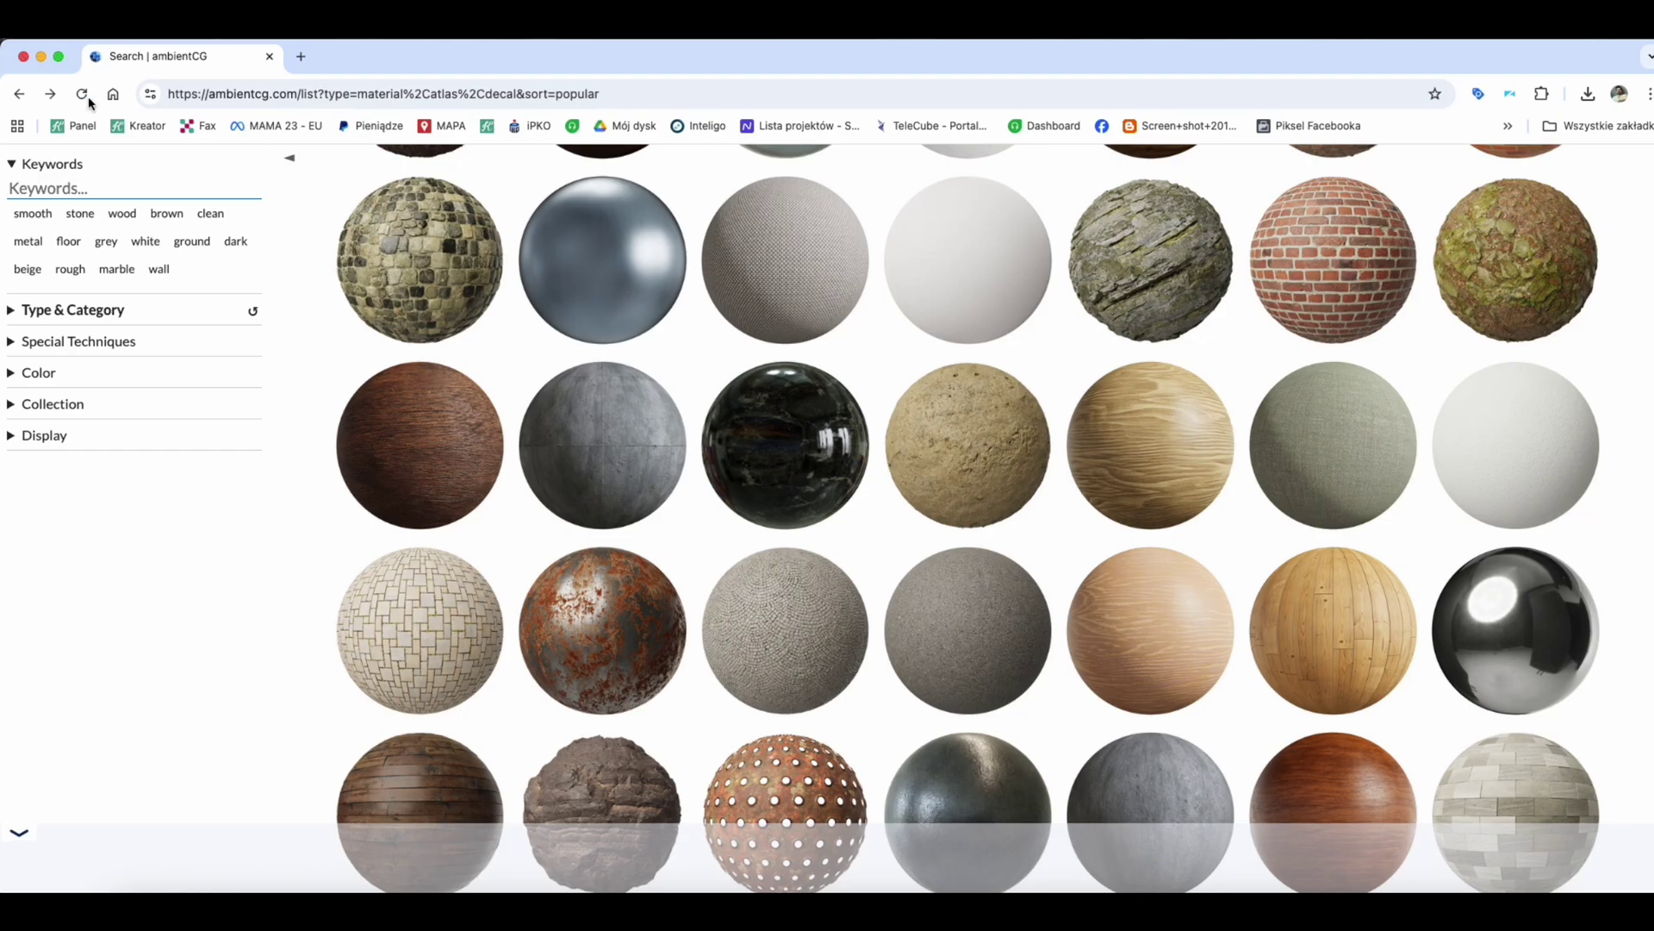
pyautogui.click(40, 56)
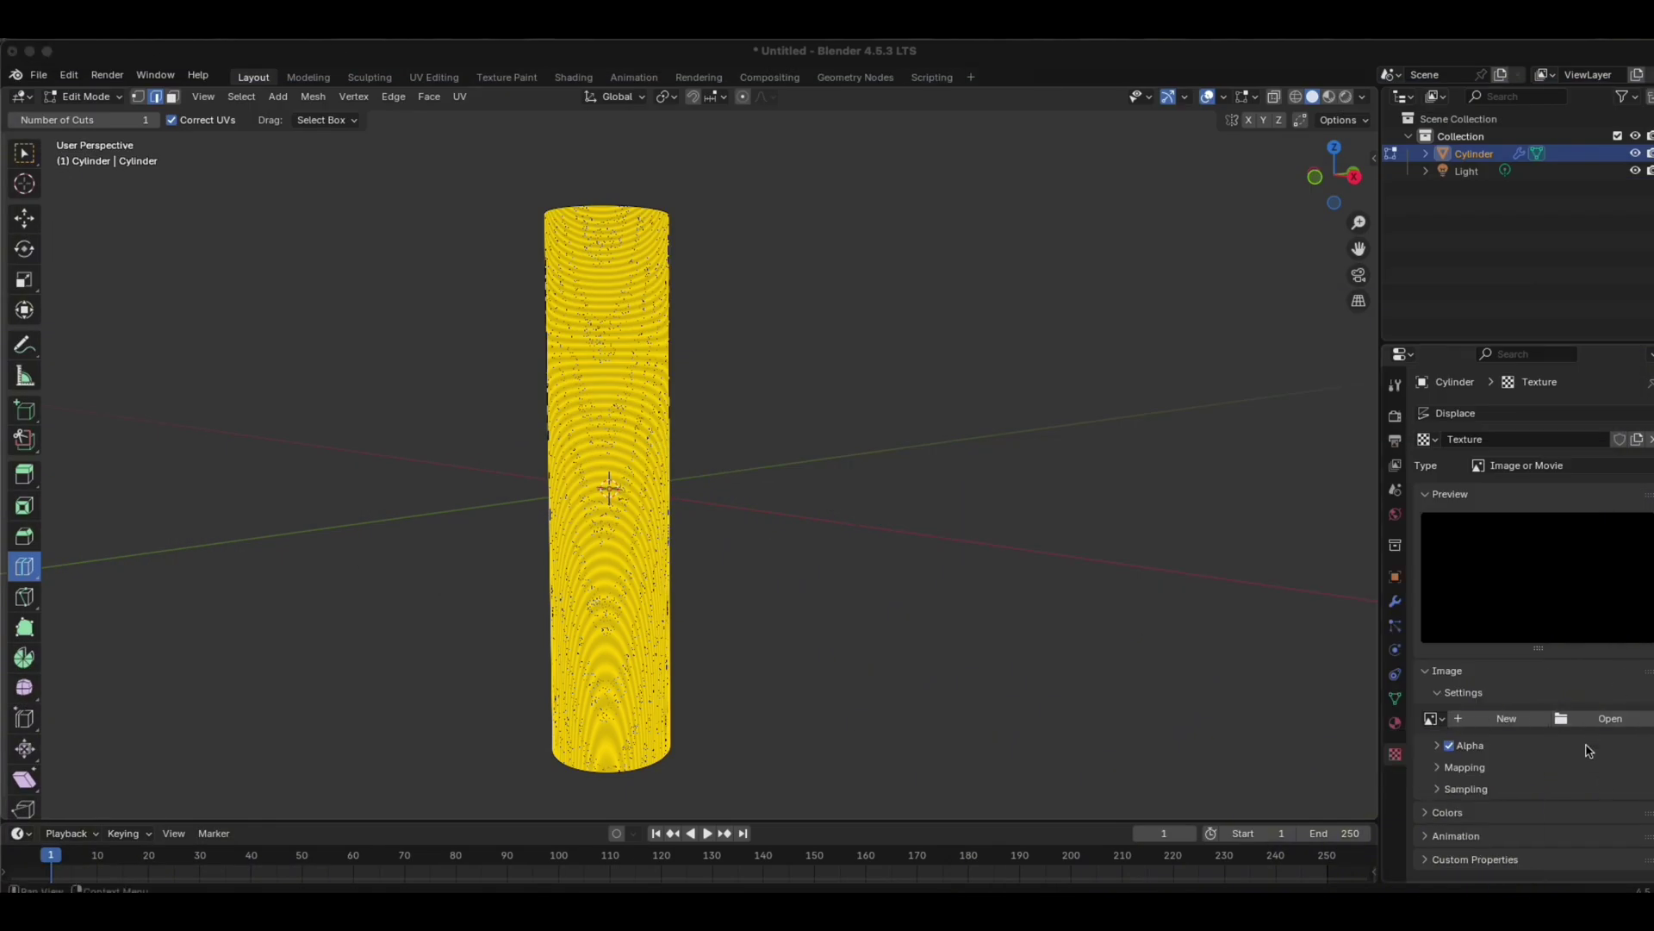
# Step: Load Downloads/Bricks059_4K-PNG/Bricks059_4K-PNG_Displacement.png as the displacement texture image
pyautogui.click(1578, 730)
pyautogui.click(1574, 718)
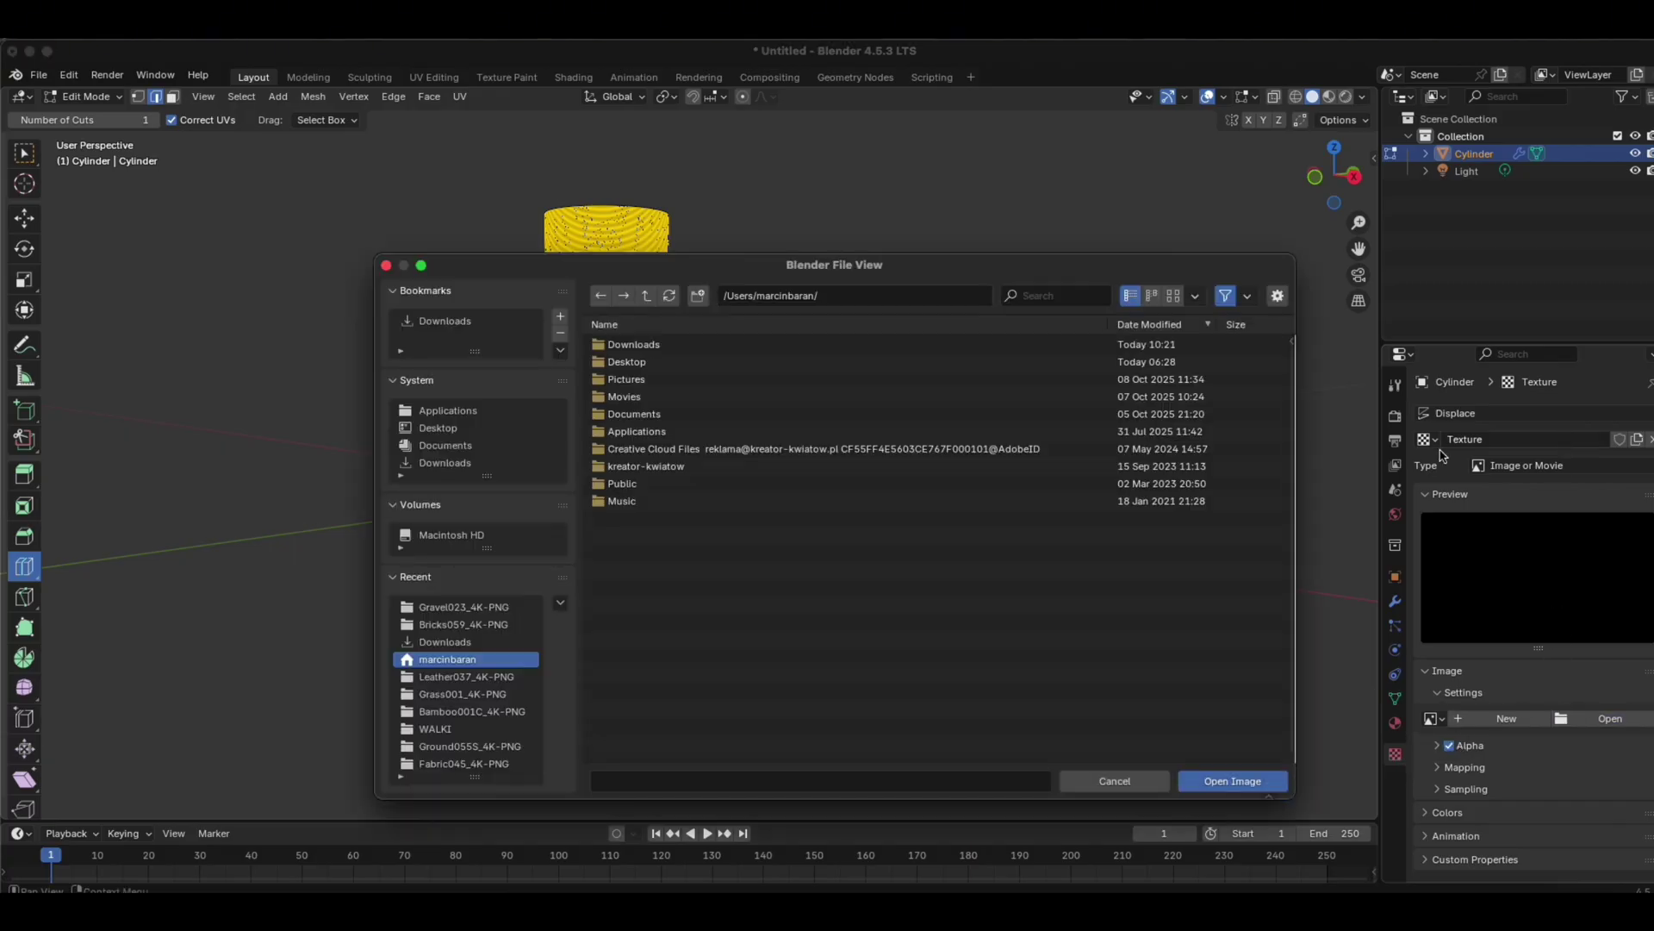
pyautogui.click(631, 346)
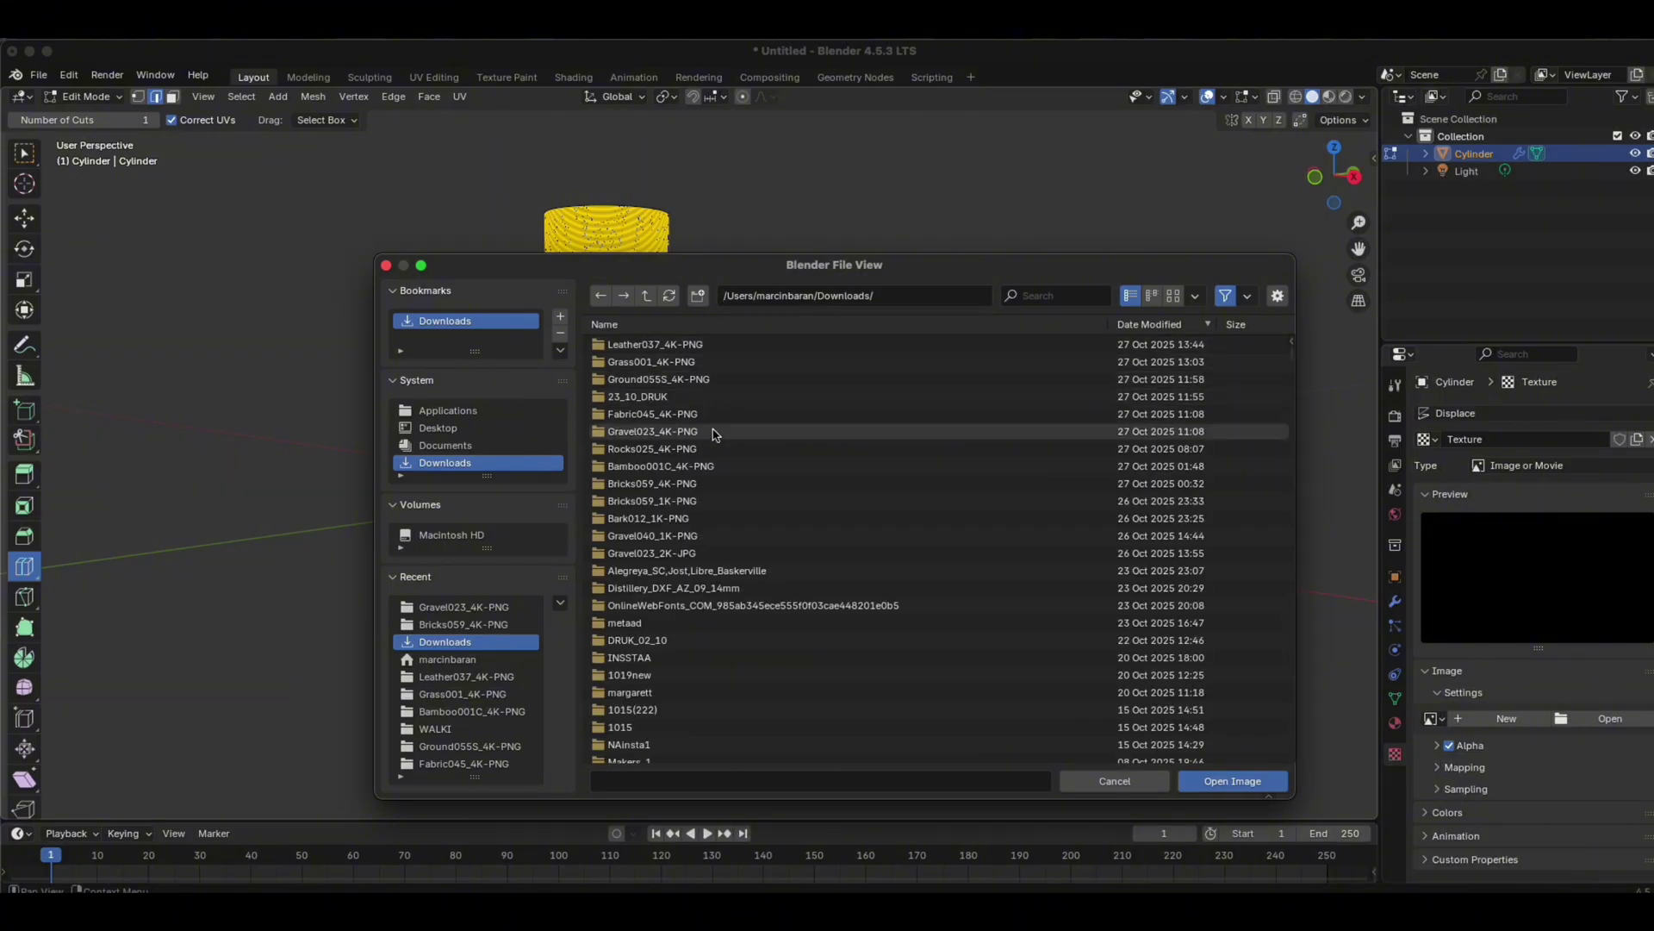
pyautogui.click(697, 485)
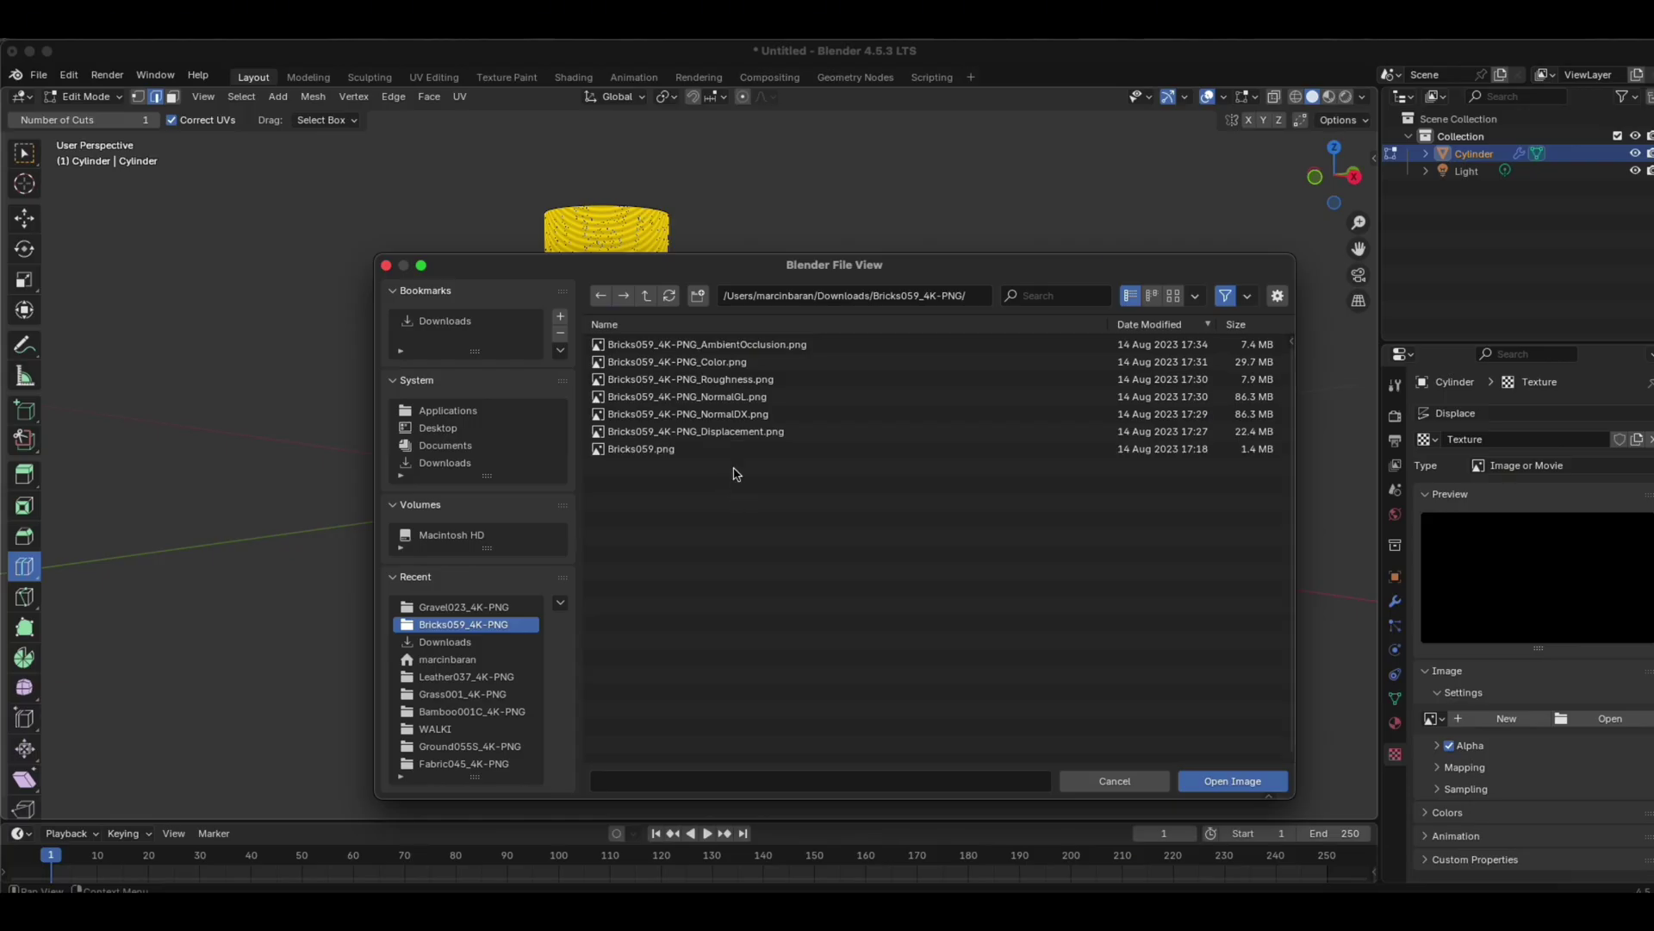
pyautogui.moveTo(714, 442)
pyautogui.click(725, 436)
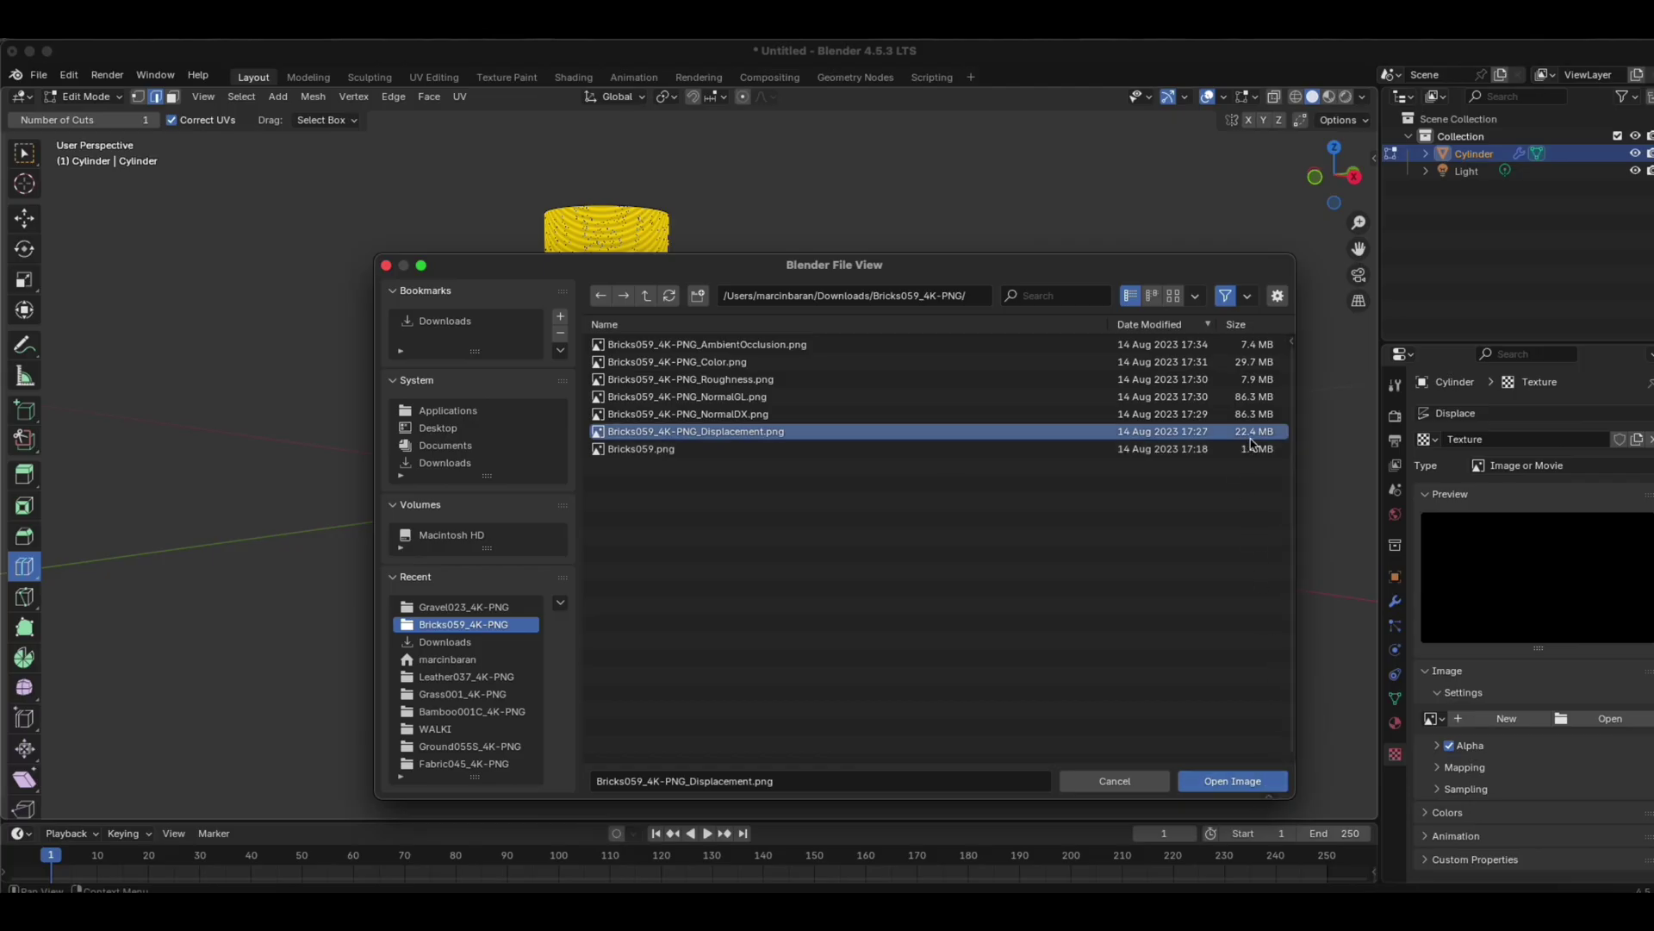
pyautogui.click(1224, 787)
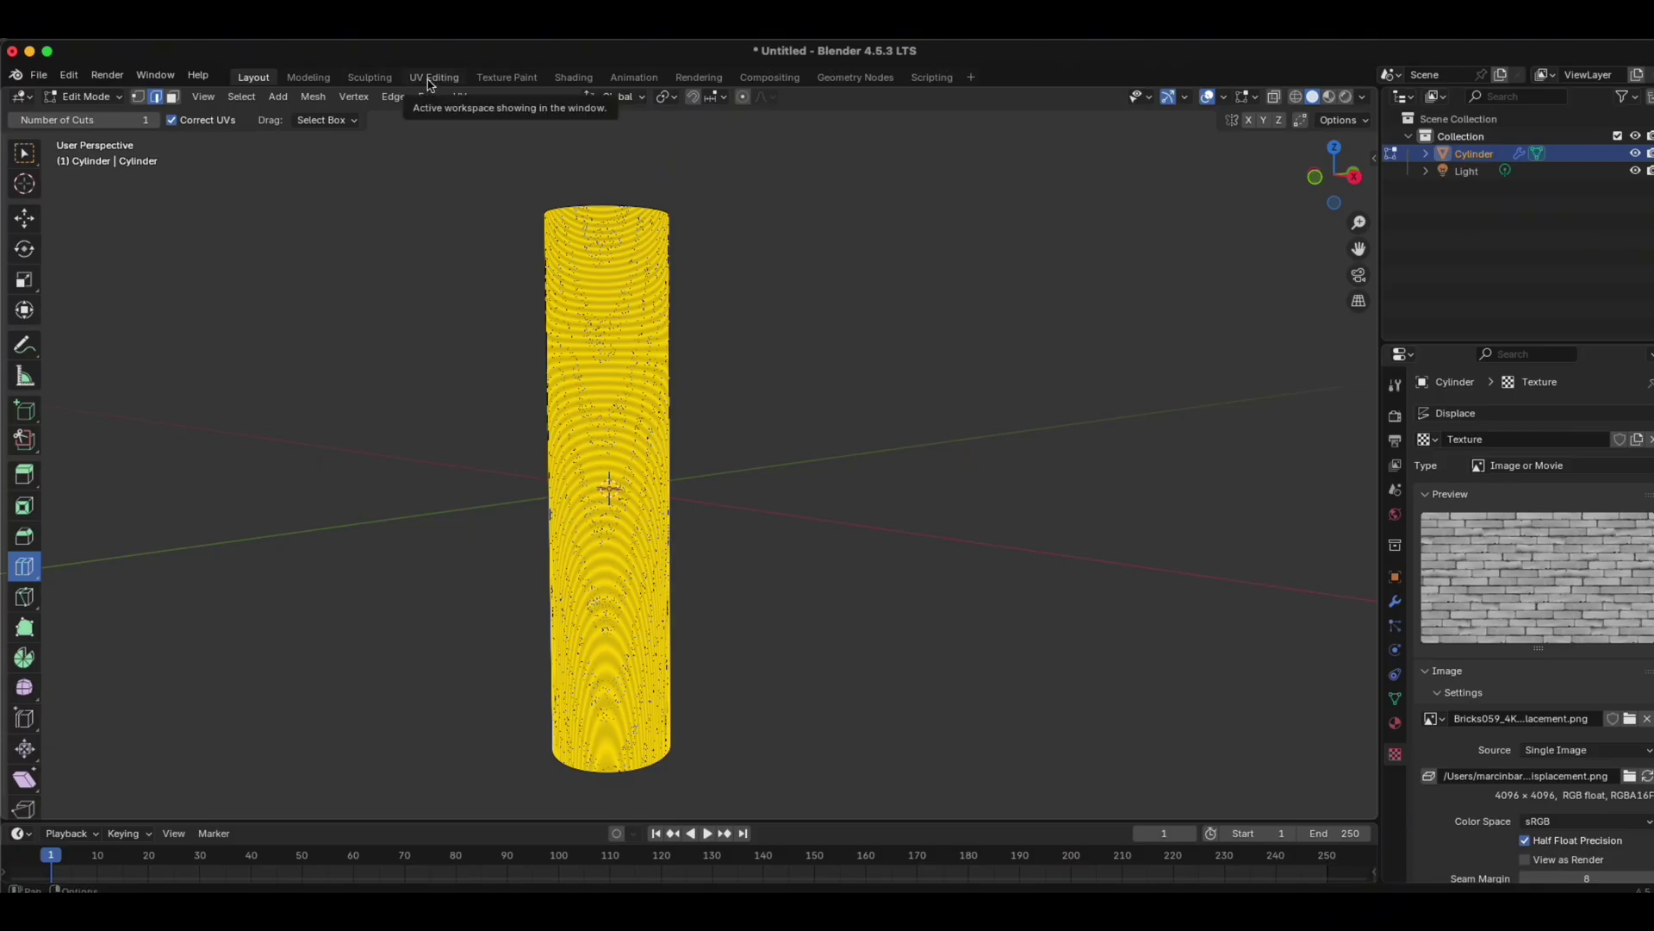
# Step: In the UV Editing workspace, display Bricks059_4K-PNG_Displacement.png in the image editor
pyautogui.click(432, 80)
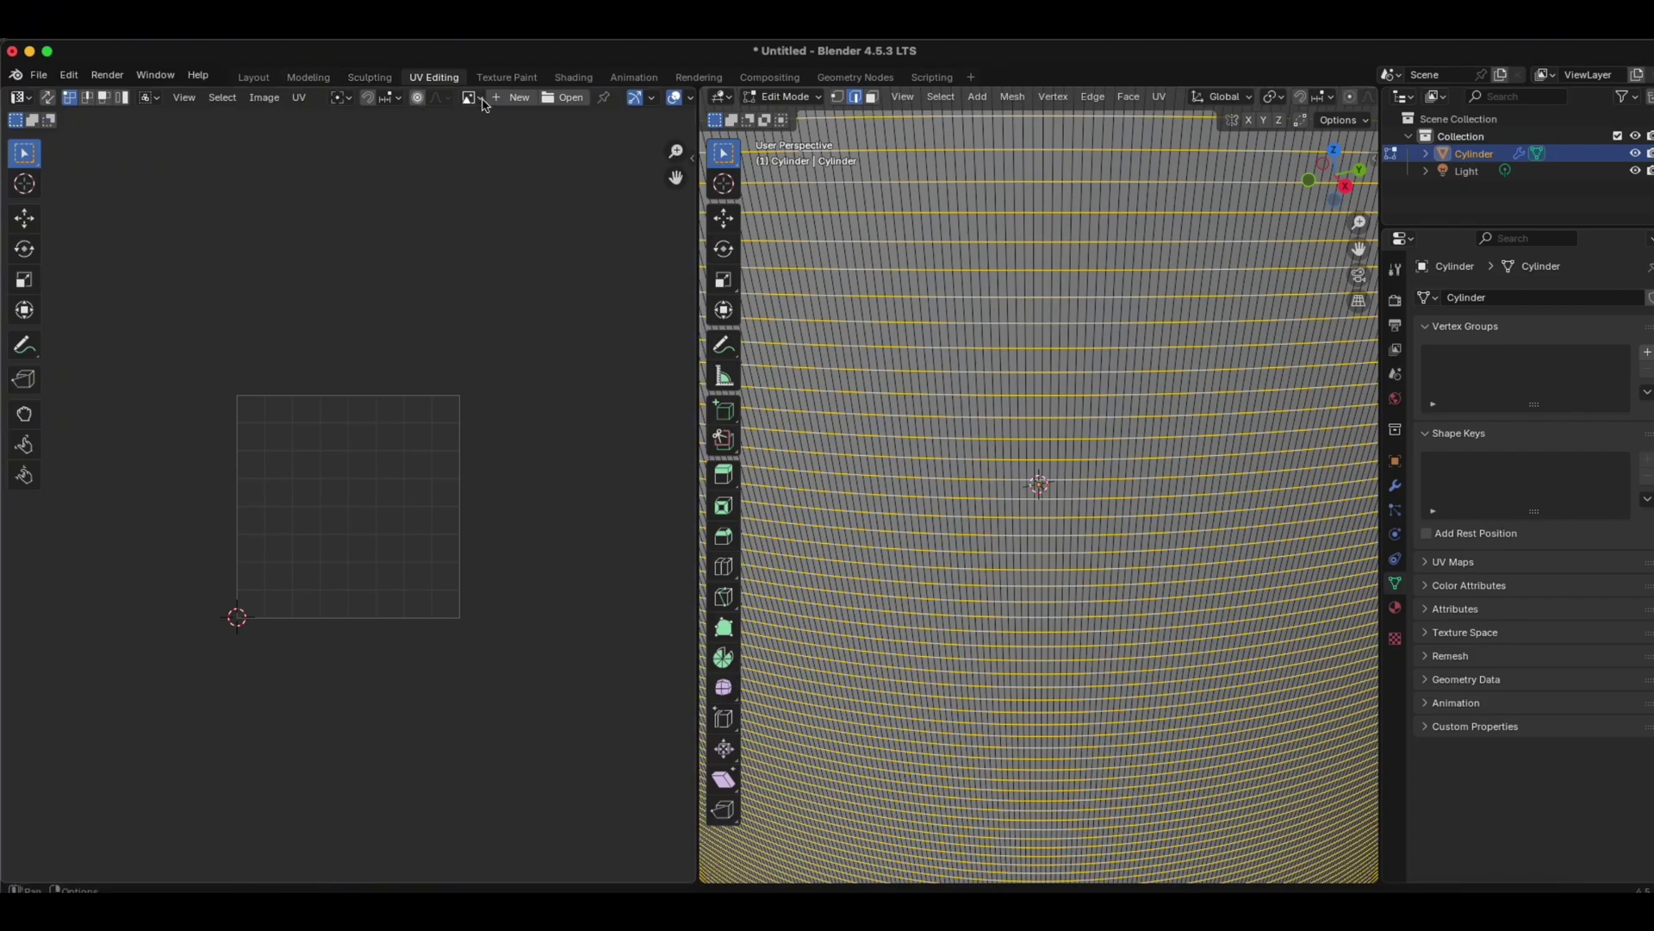
pyautogui.click(481, 100)
pyautogui.click(473, 98)
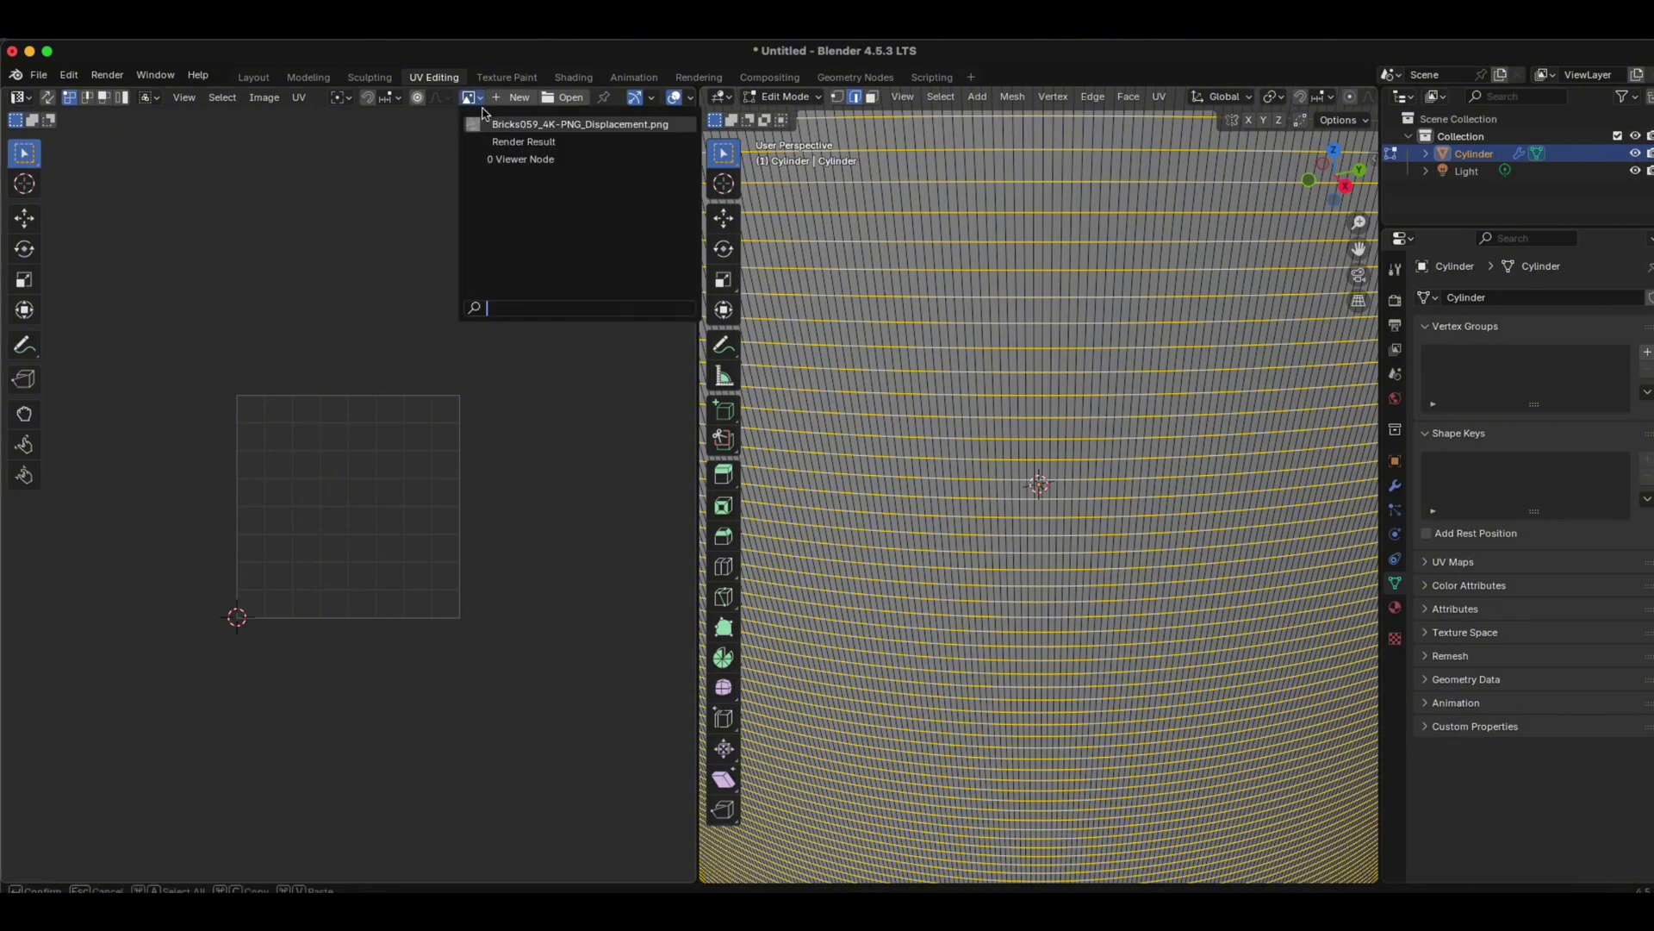
pyautogui.click(534, 125)
pyautogui.scroll(-4, 277, 359)
pyautogui.scroll(-8, 284, 360)
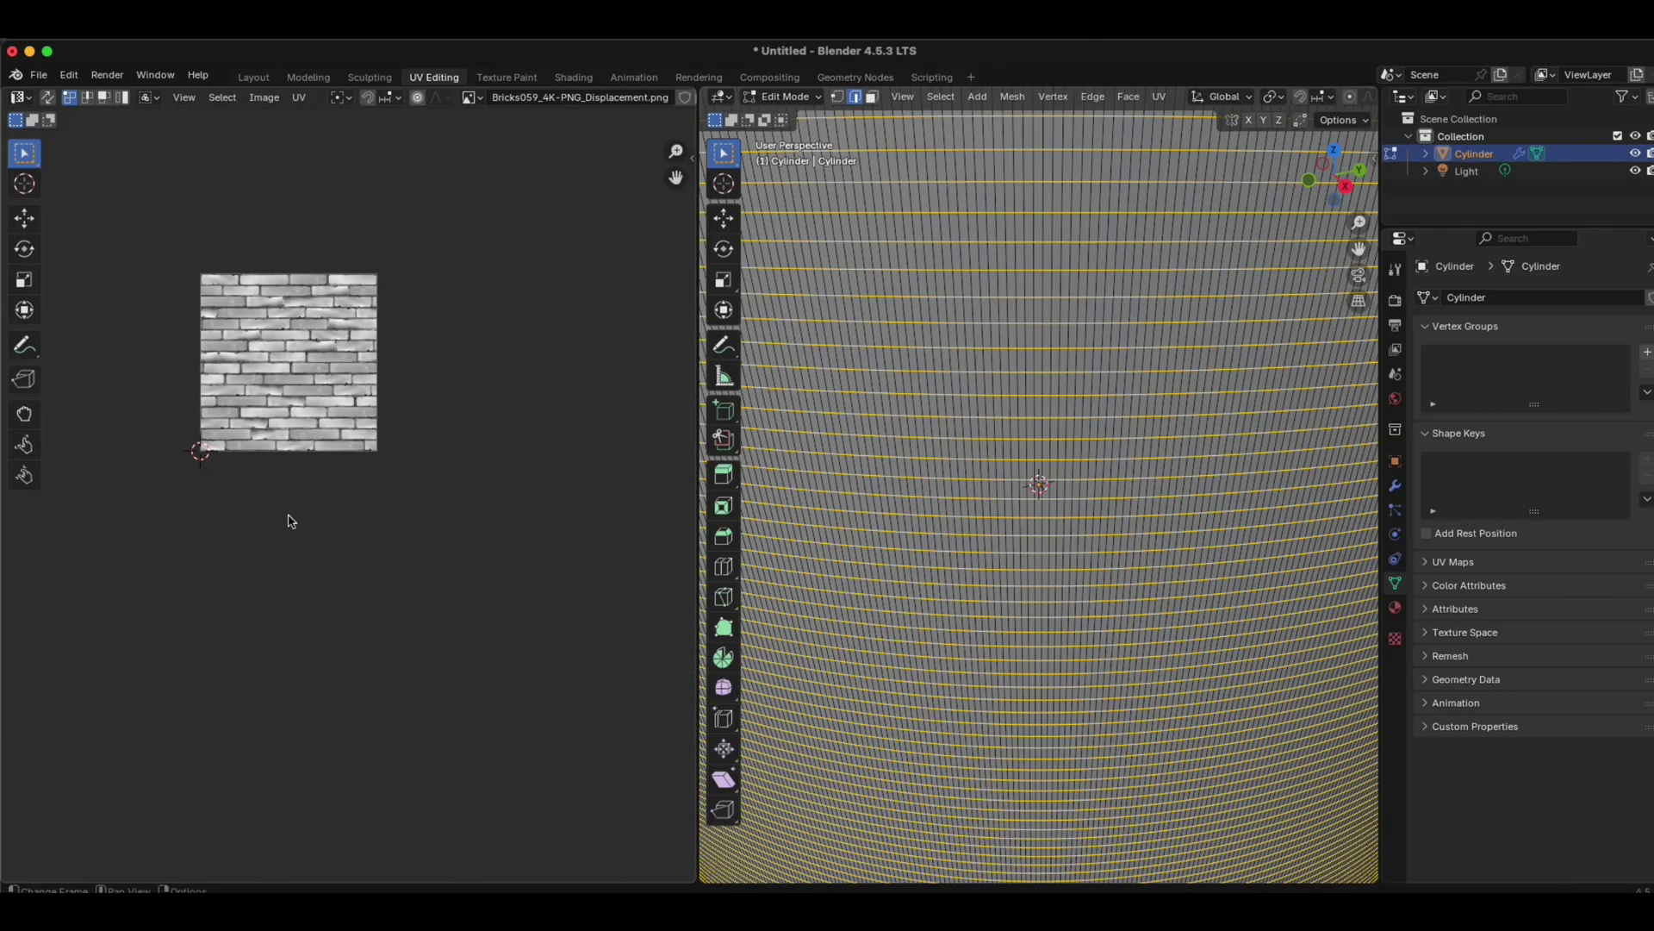
# Step: Switch to Object Mode to view the brick relief, then show the cylinder's Solidify and Displace modifiers
pyautogui.click(783, 99)
pyautogui.click(779, 118)
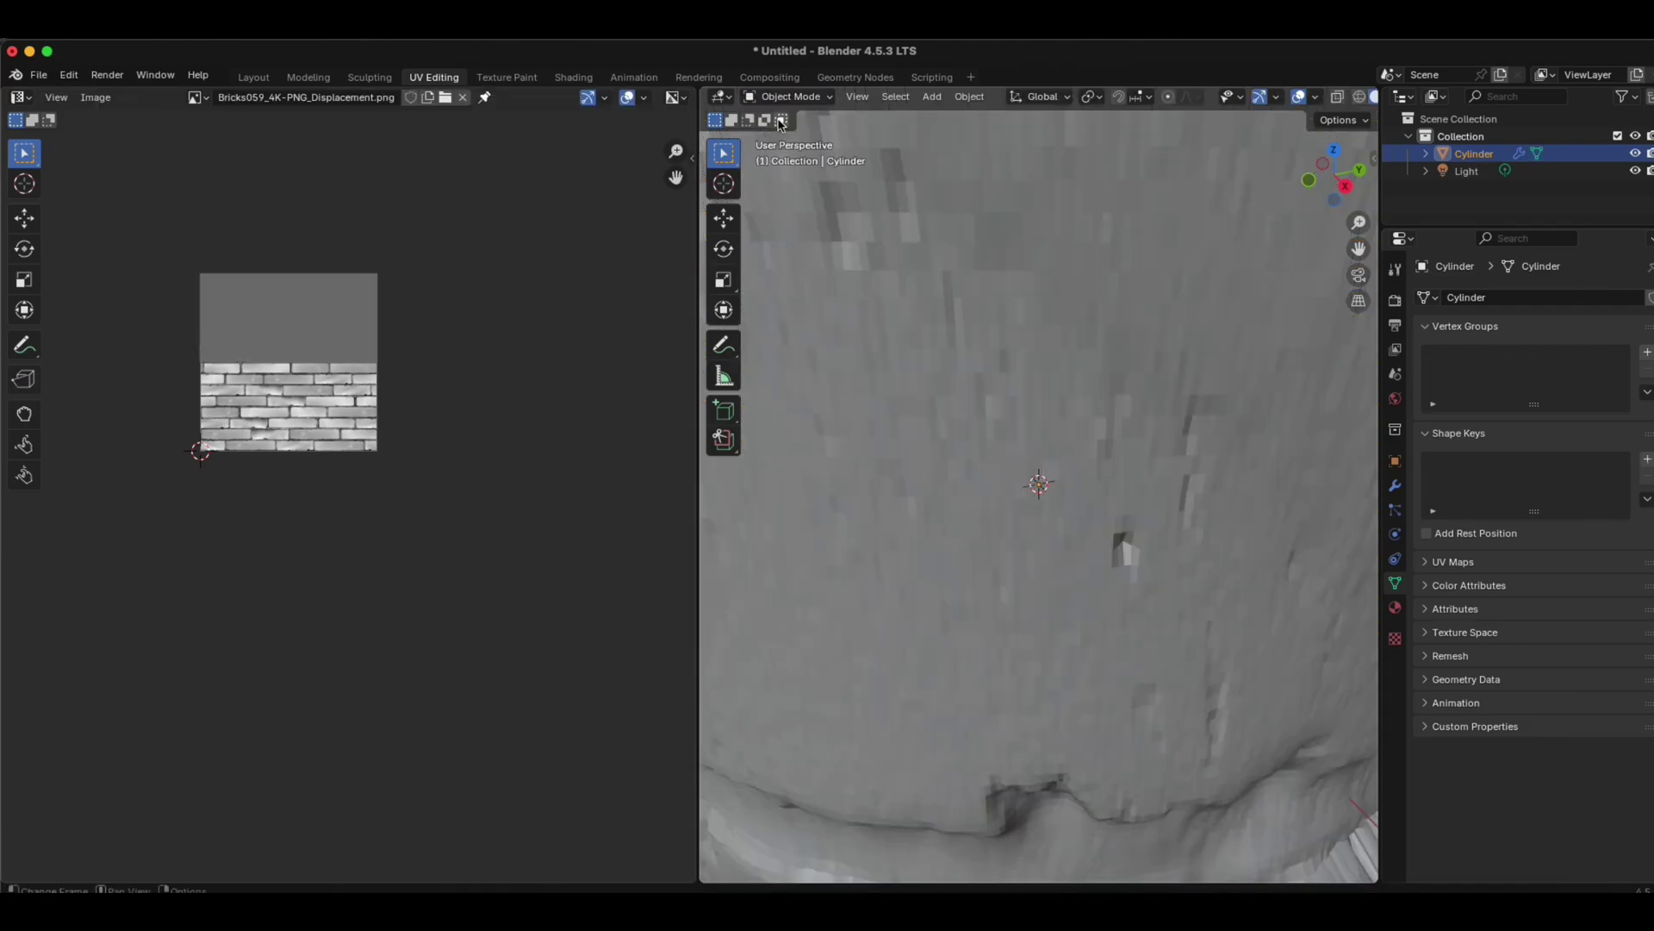
pyautogui.scroll(-5, 1025, 207)
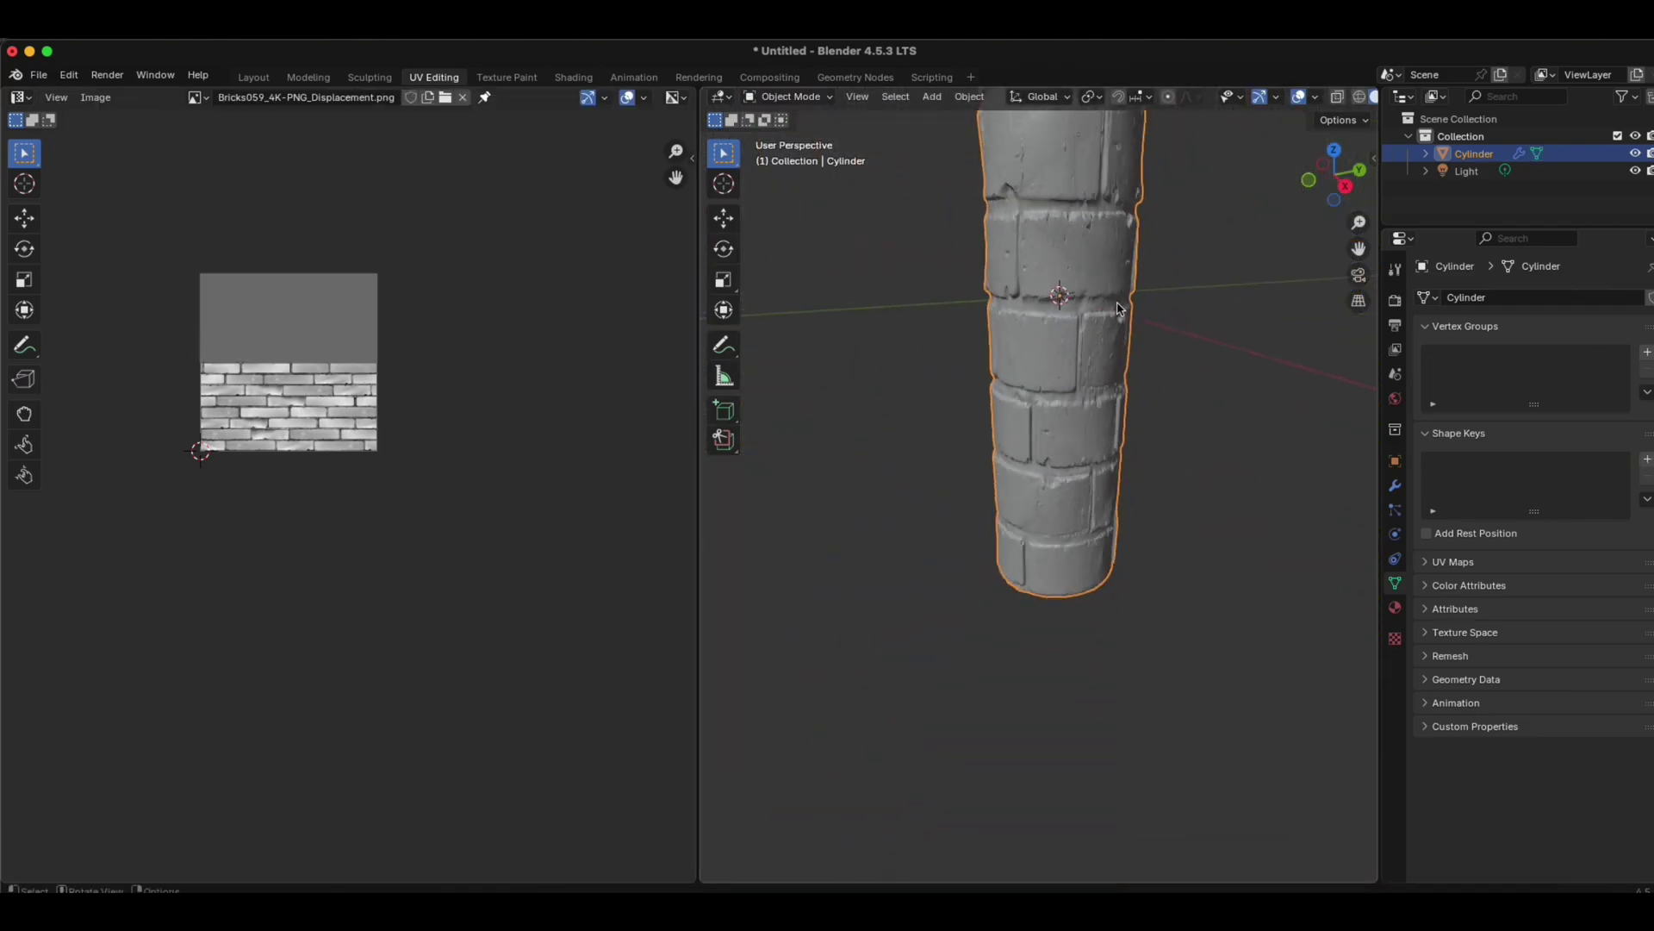
pyautogui.scroll(-4, 1134, 258)
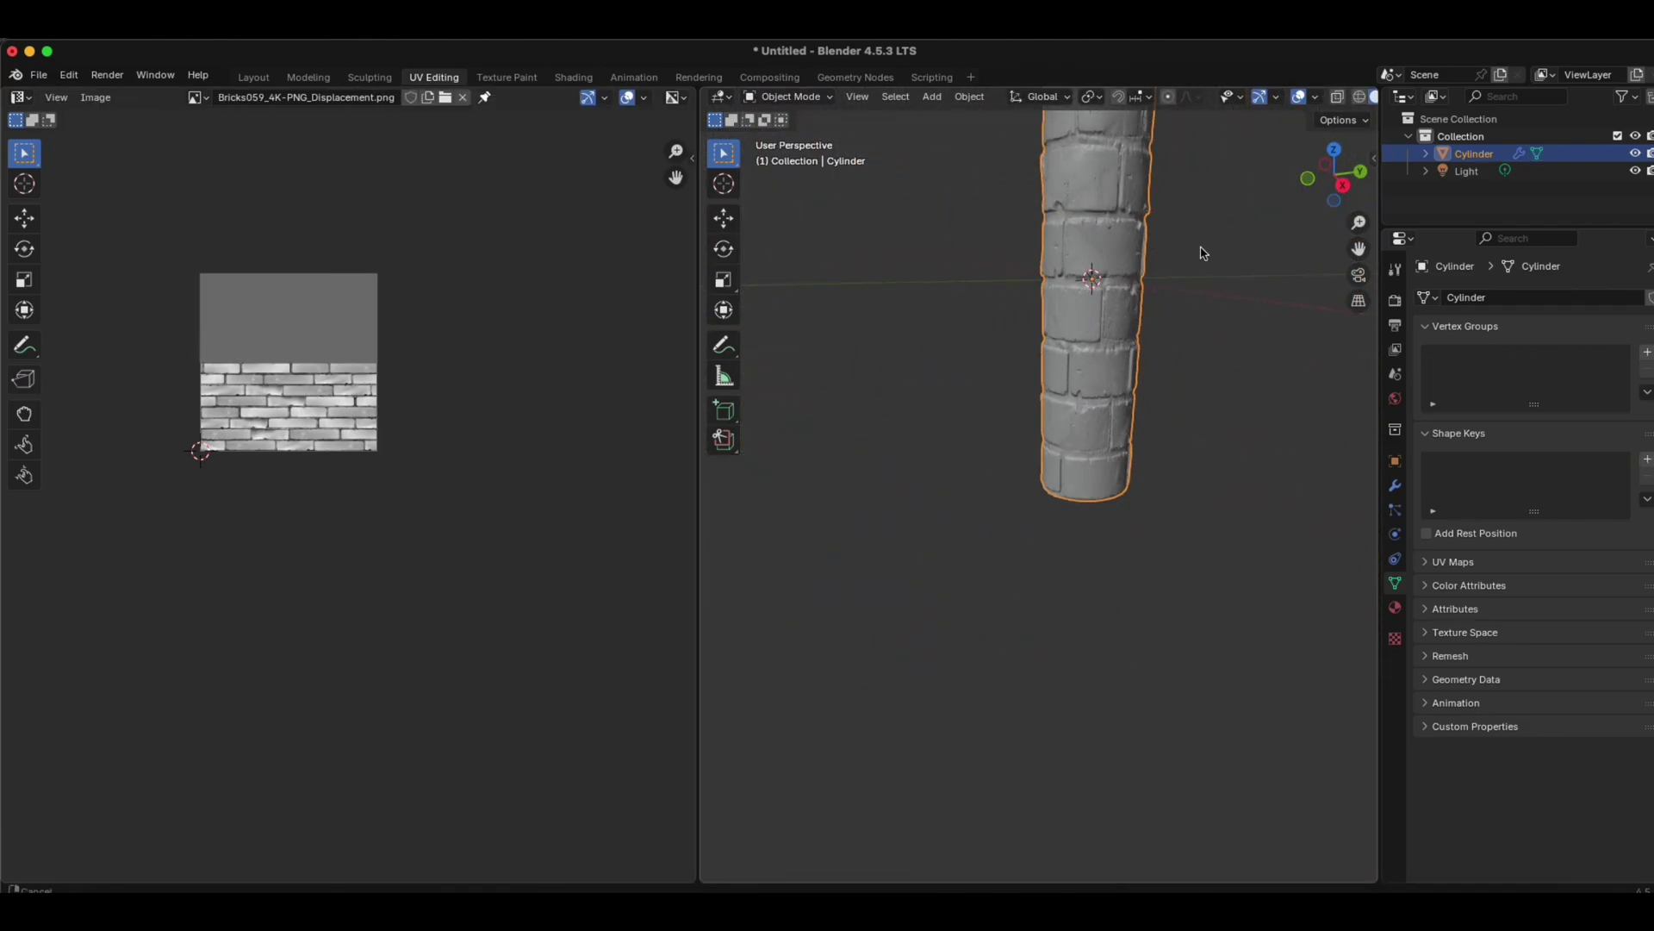
pyautogui.moveTo(1200, 255); pyautogui.dragTo(1133, 422, button='middle')
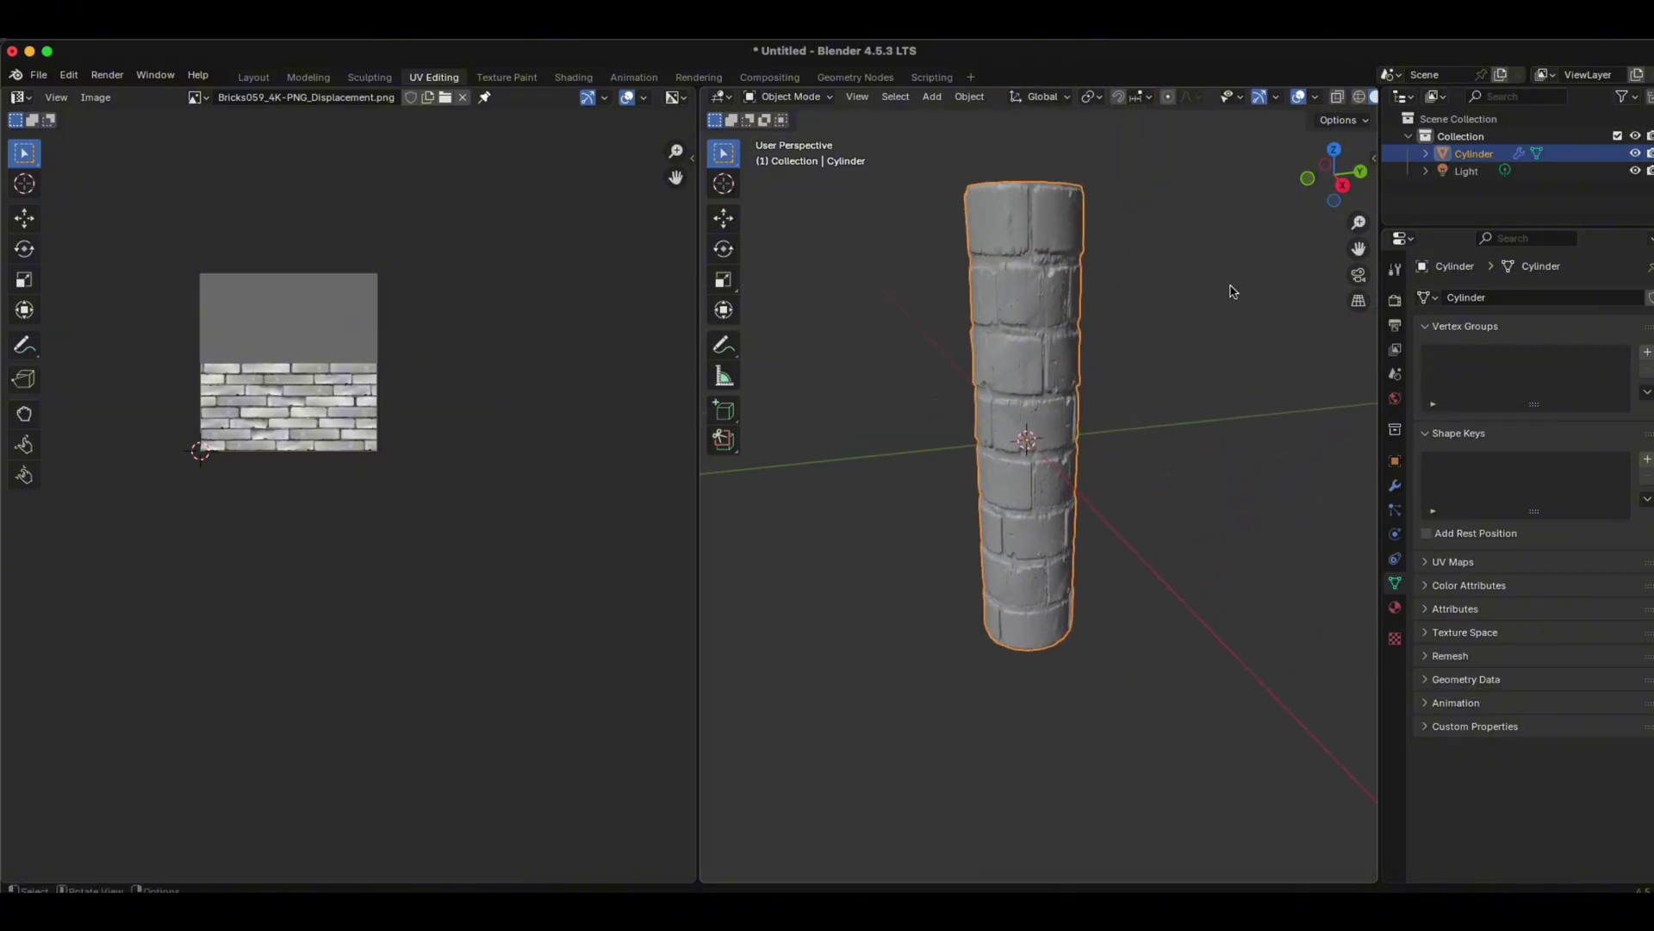
pyautogui.click(1397, 488)
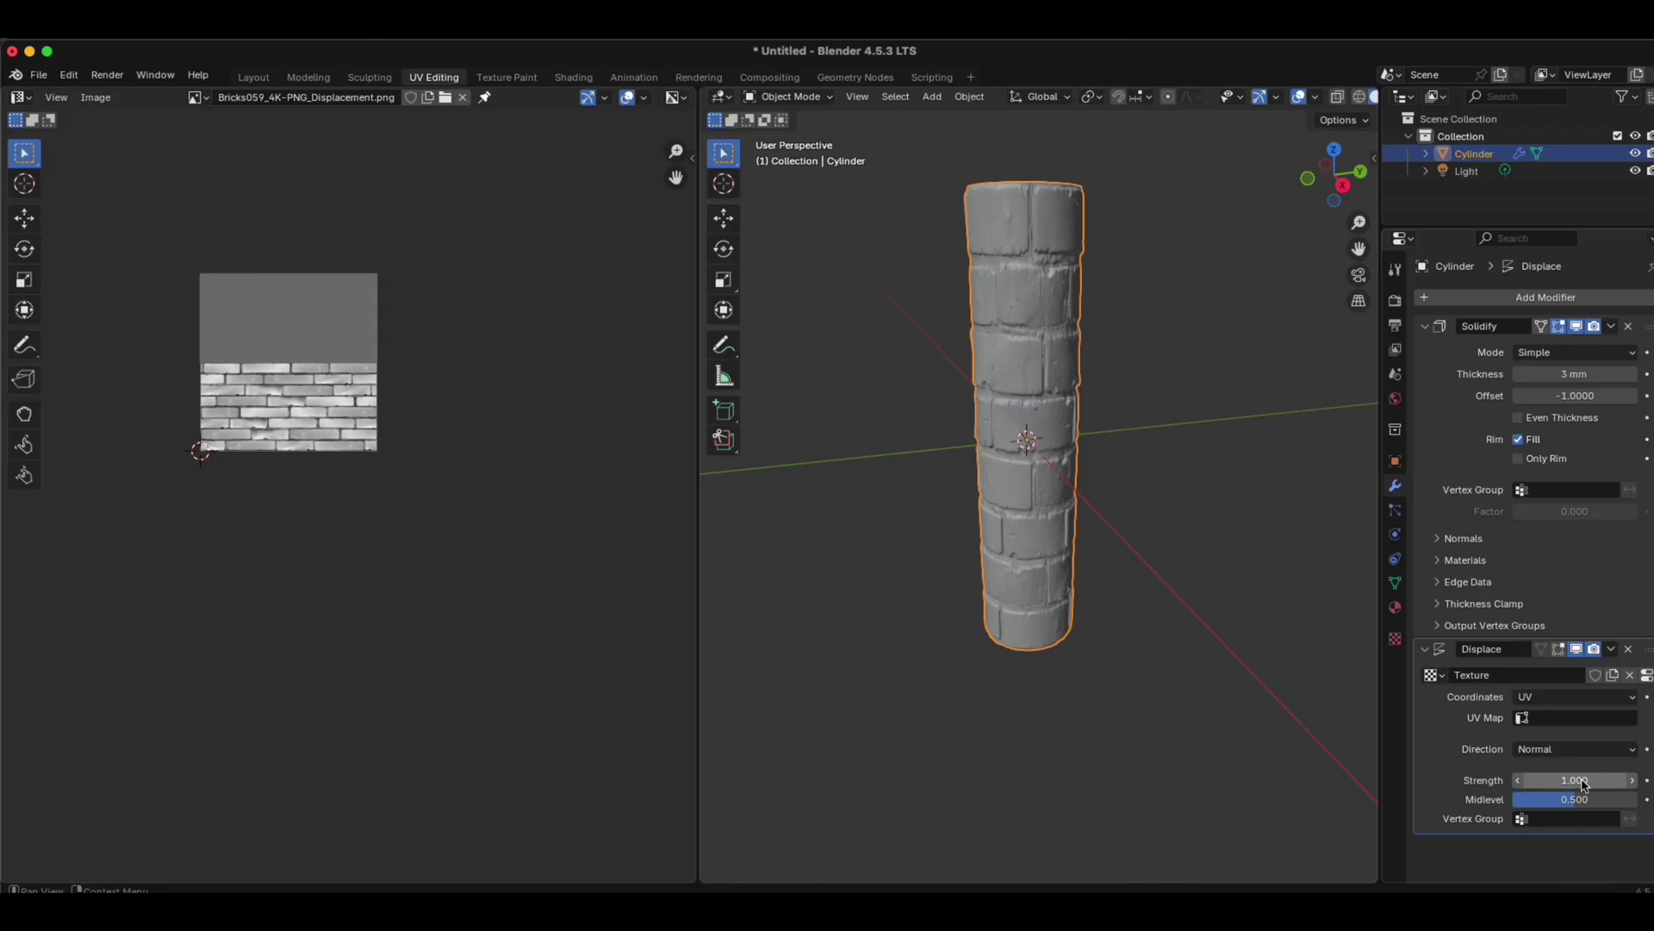
# Step: Step the Displace strength down from 1.000 to 0.200 while inspecting the tube's open end
pyautogui.moveTo(1584, 782); pyautogui.dragTo(1566, 787)
pyautogui.click(1519, 781)
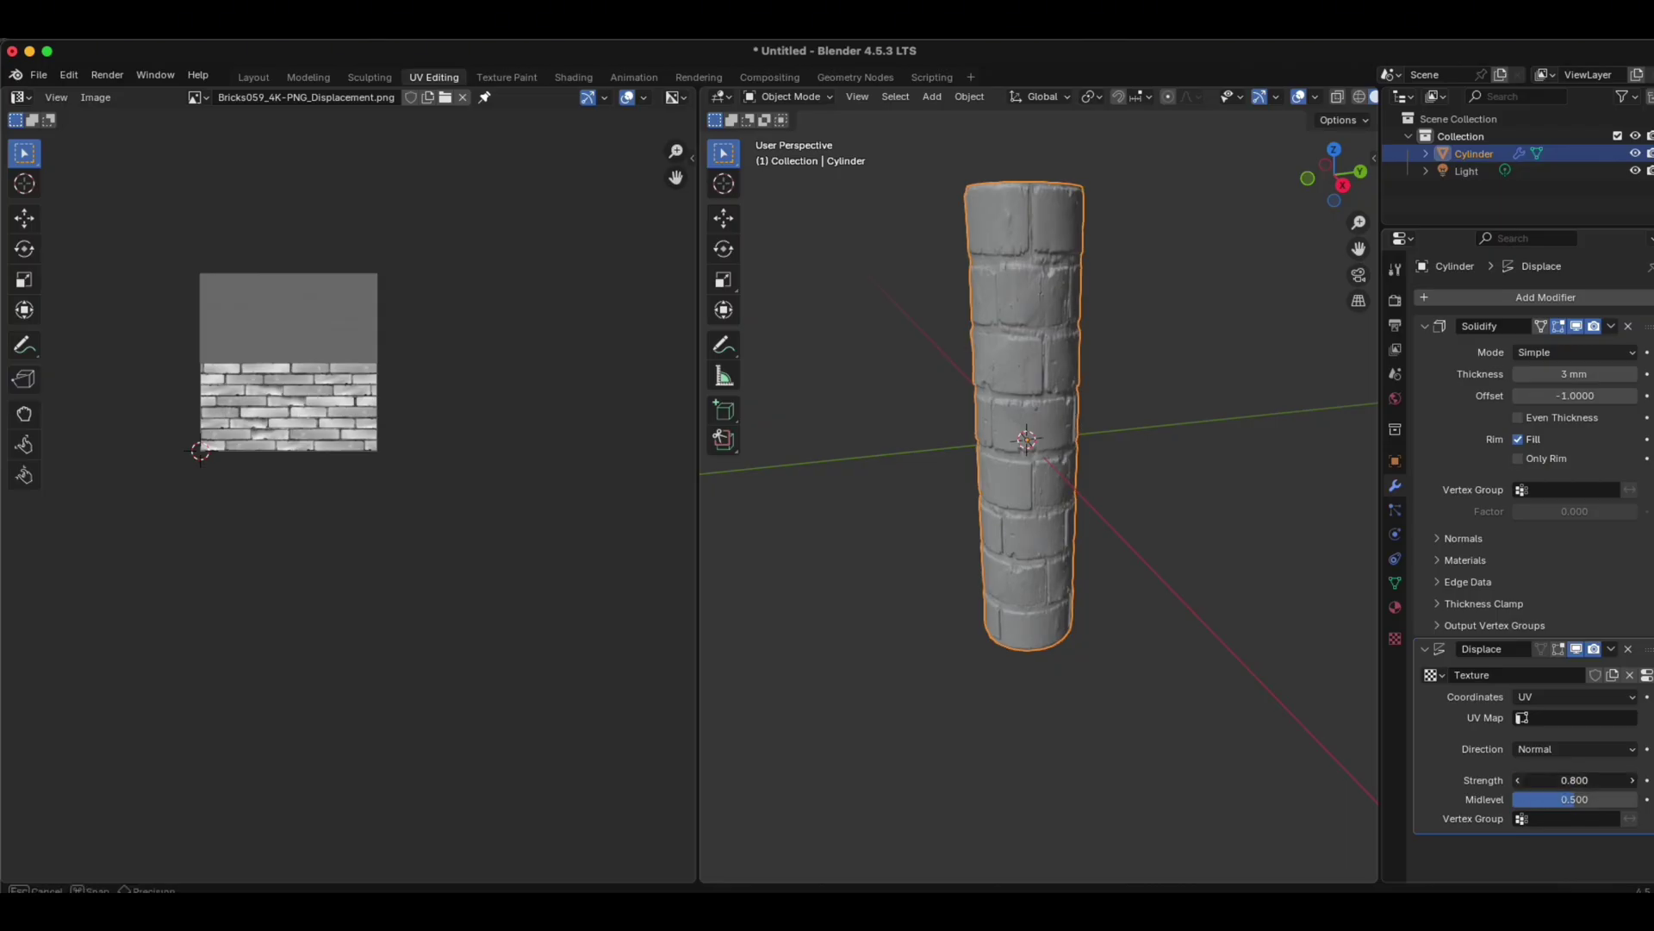
pyautogui.click(1519, 781)
pyautogui.click(1520, 781)
pyautogui.click(1519, 781)
pyautogui.click(1520, 780)
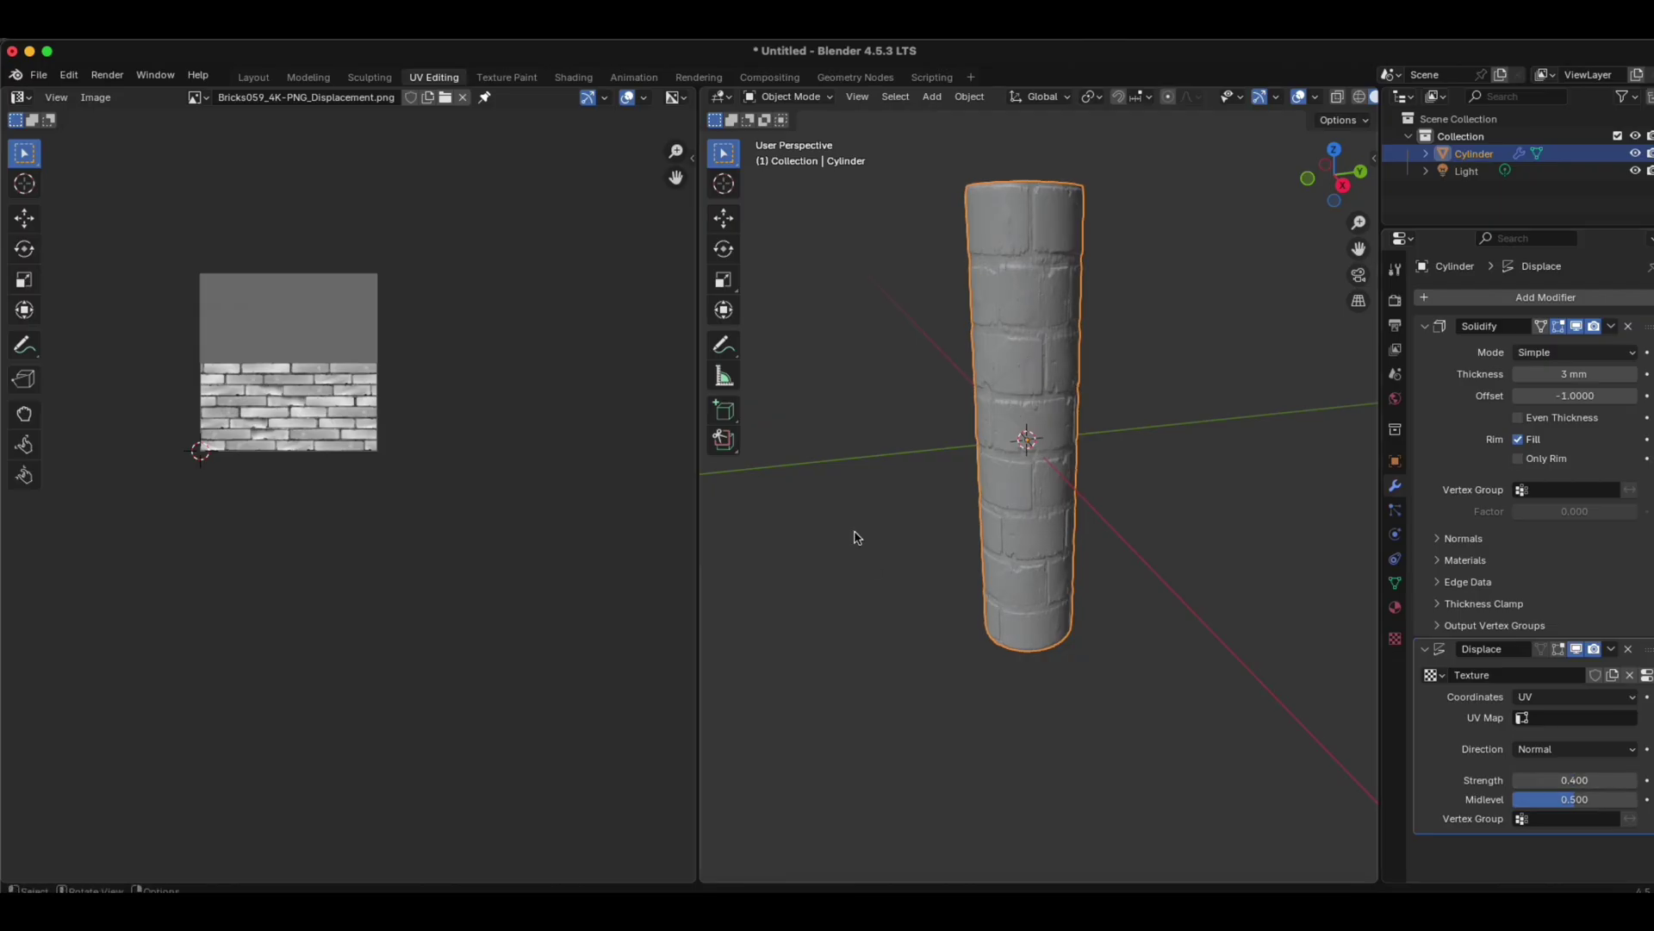
pyautogui.moveTo(972, 586); pyautogui.dragTo(982, 447, button='middle')
pyautogui.scroll(5, 1010, 501)
pyautogui.scroll(2, 1043, 541)
pyautogui.scroll(3, 1104, 493)
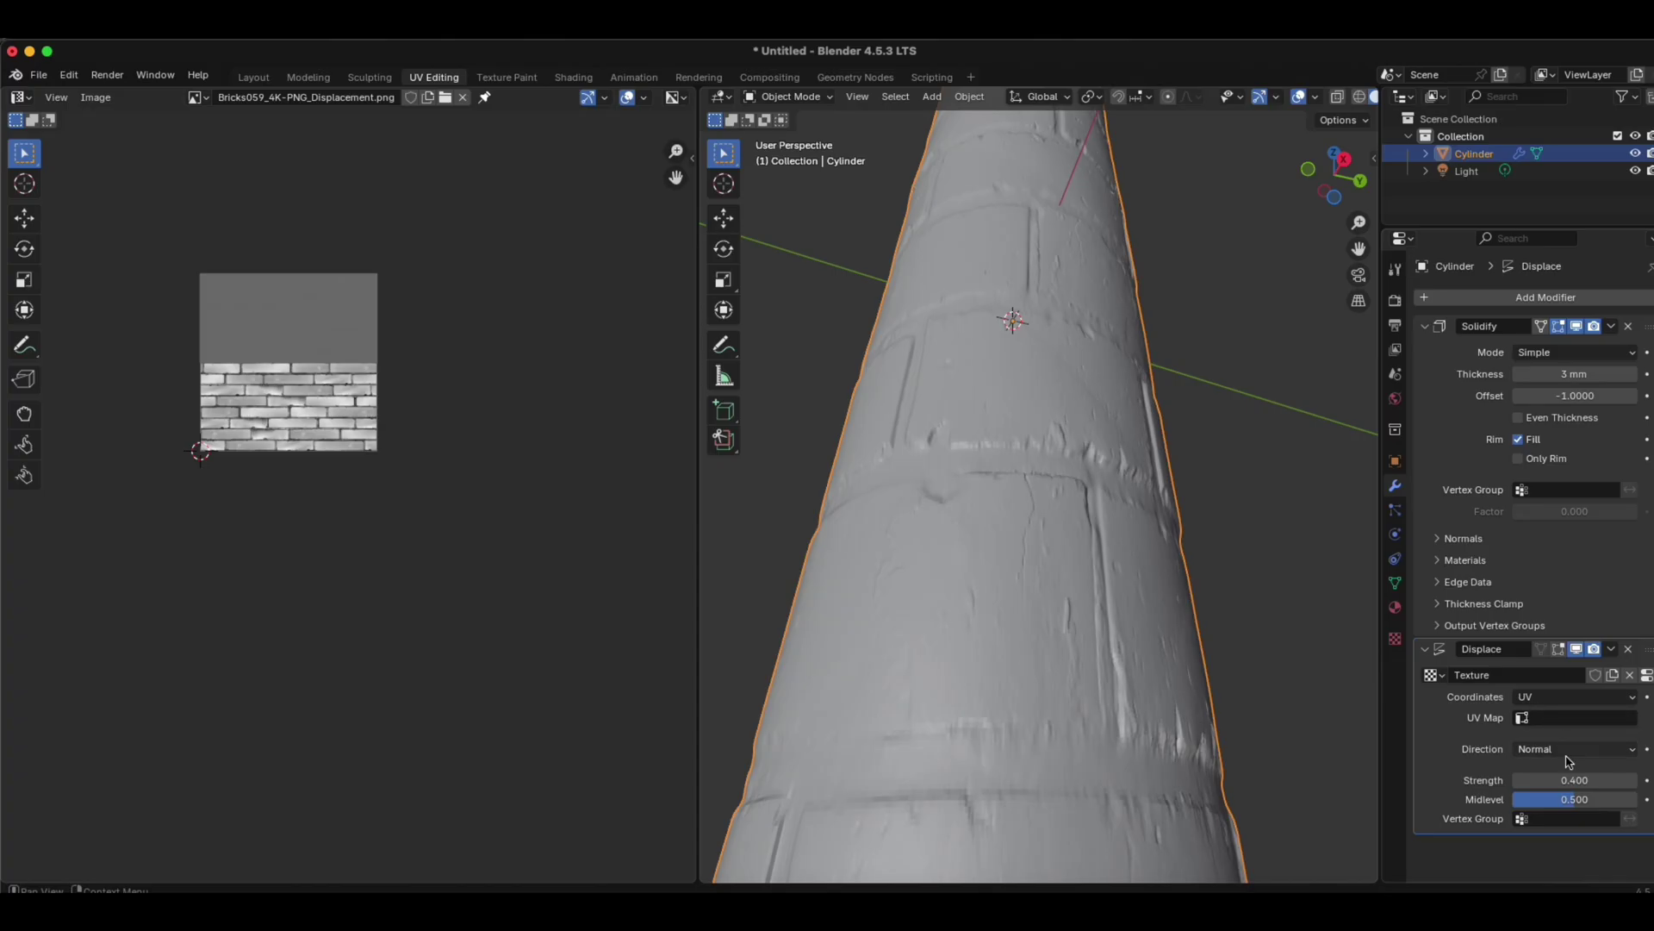
pyautogui.click(1519, 781)
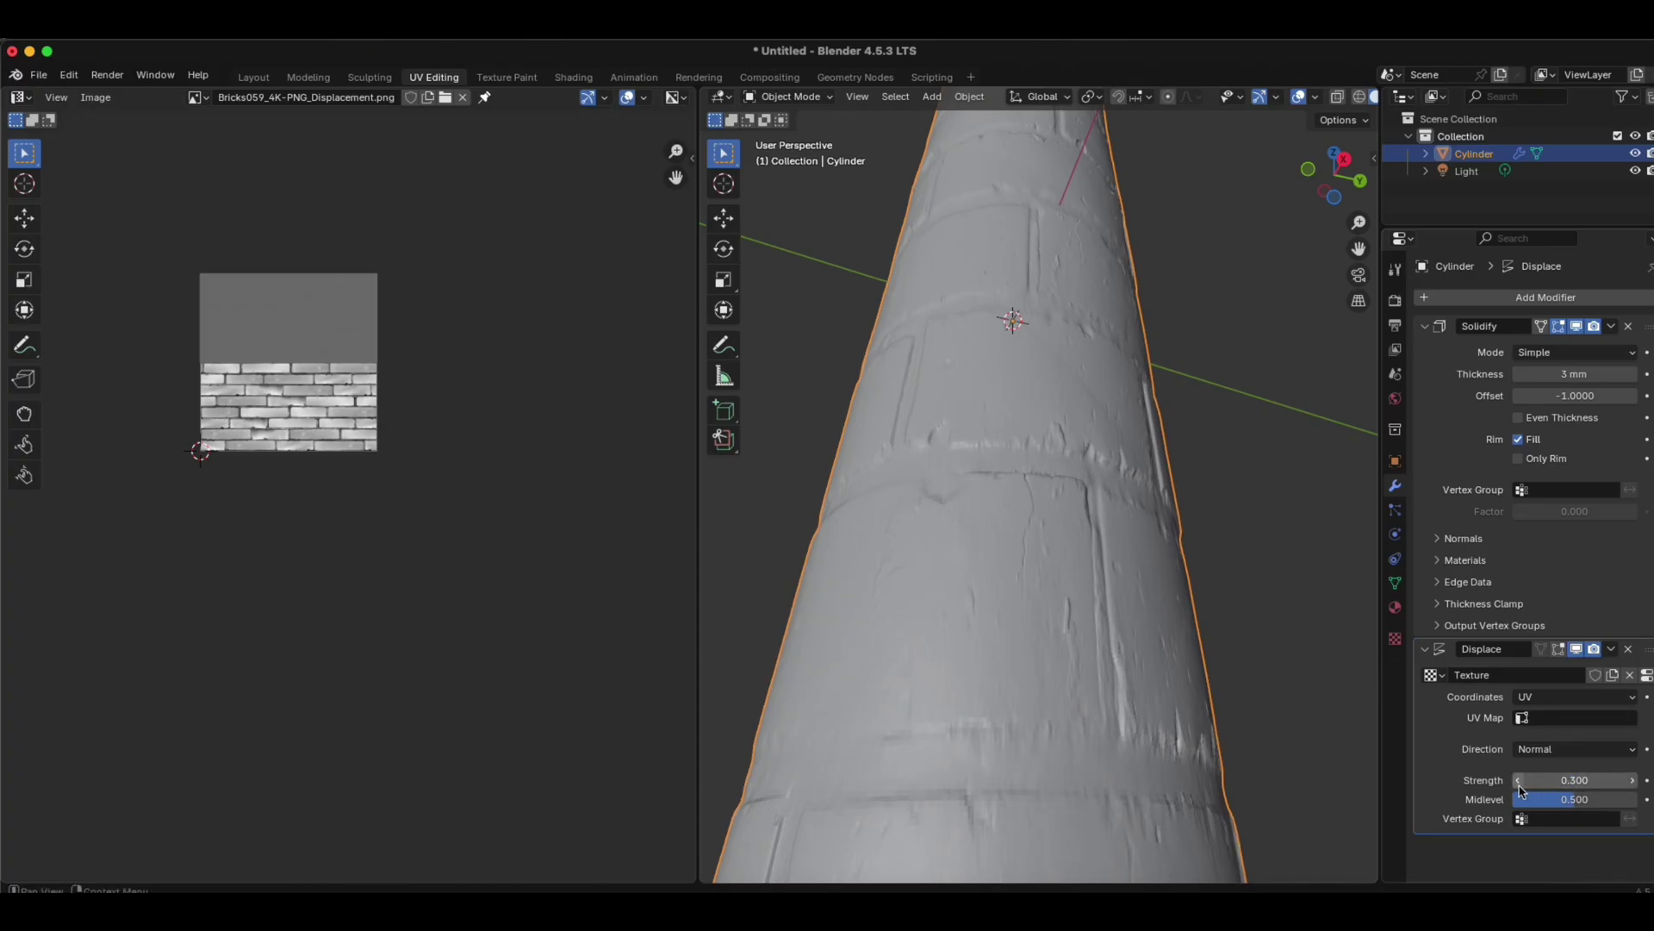
pyautogui.click(1519, 781)
# Step: Raise the Displace strength back up to 0.600 and review the shallower brick relief
pyautogui.click(1633, 780)
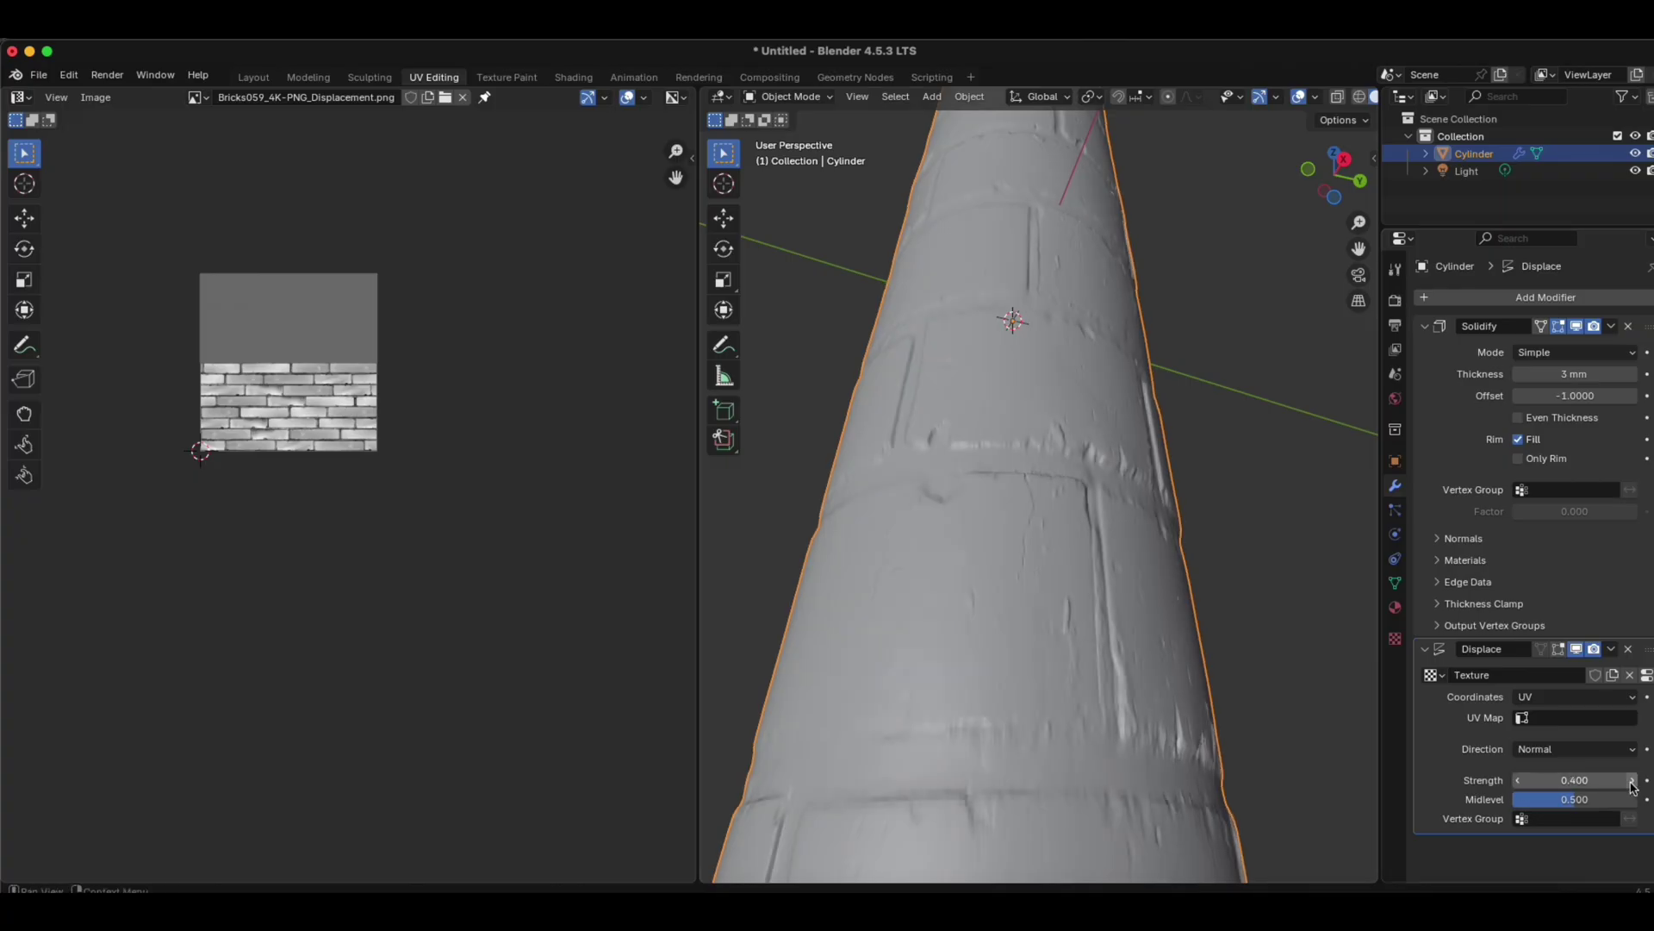
pyautogui.click(1633, 780)
pyautogui.click(1633, 780)
pyautogui.click(1633, 780)
pyautogui.moveTo(1168, 379); pyautogui.dragTo(1136, 398, button='middle')
pyautogui.scroll(1, 1130, 336)
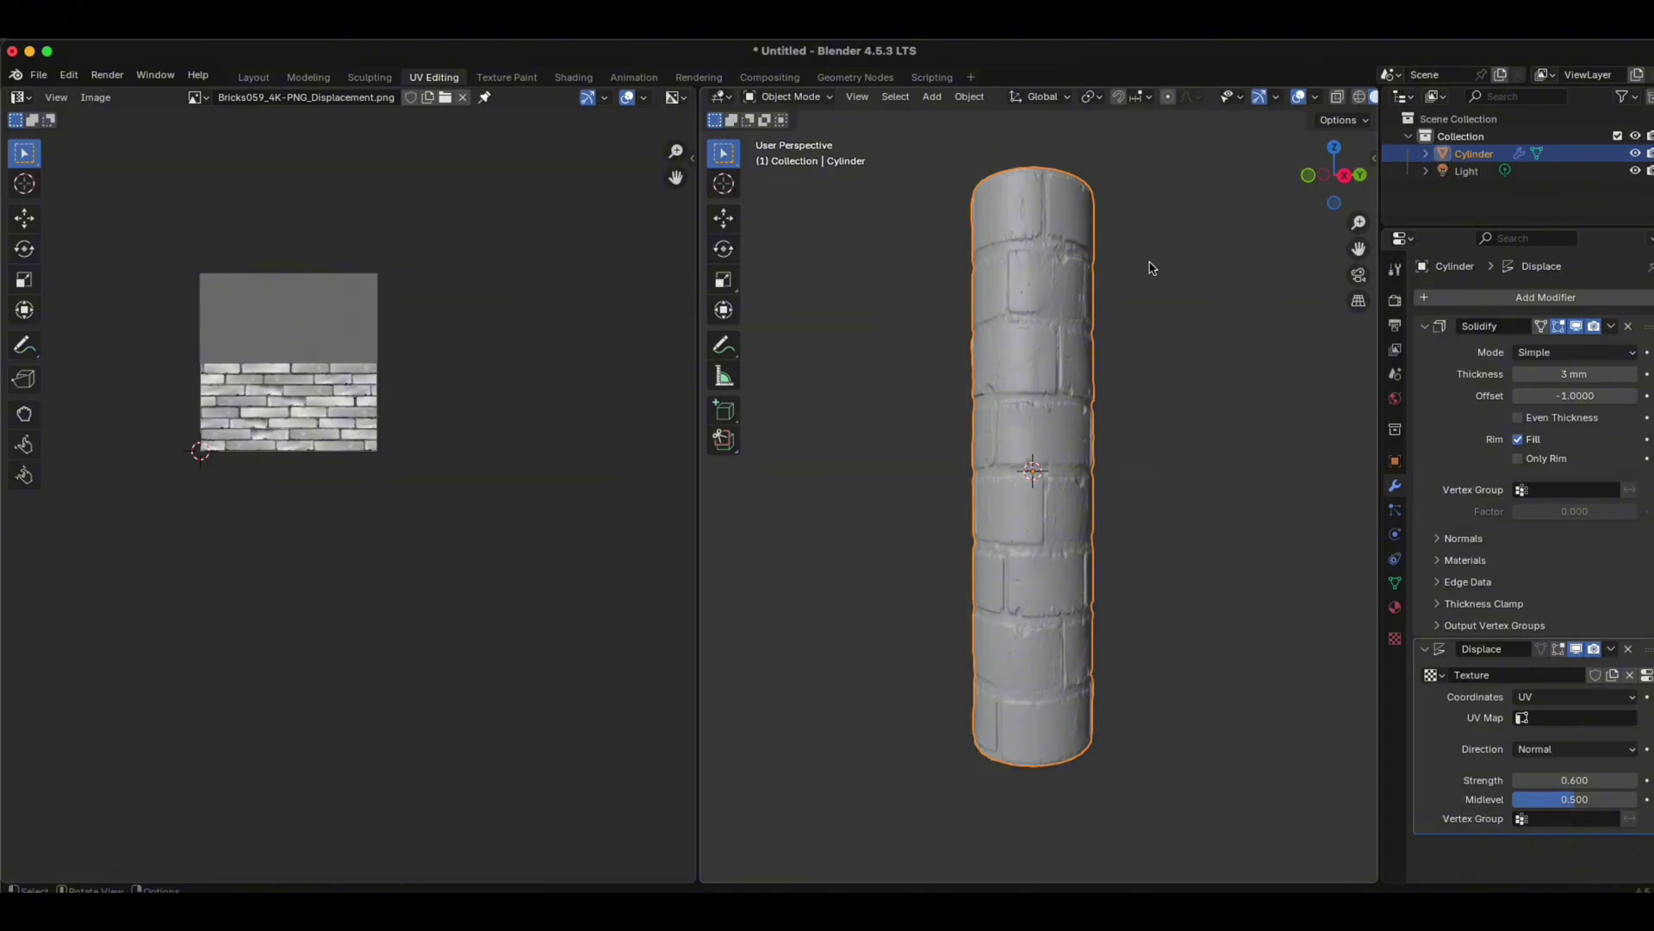
# Step: Inspect the brick cylinder, then enter Edit Mode and deselect all its mesh
pyautogui.moveTo(1146, 284); pyautogui.dragTo(1131, 438, button='middle')
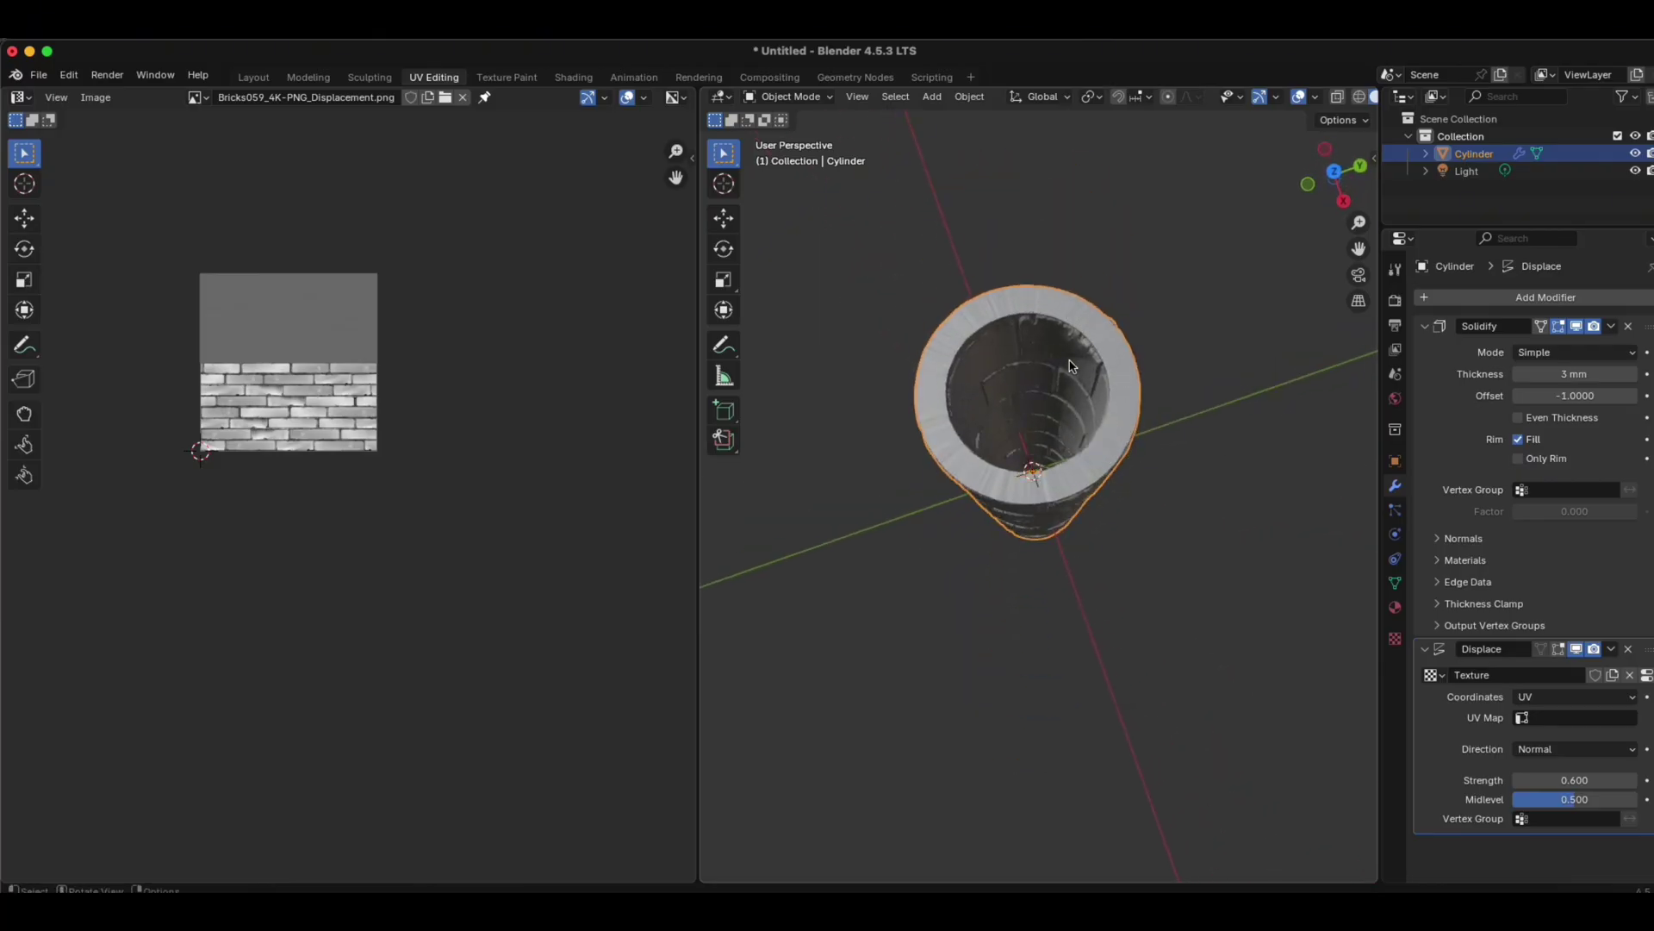
pyautogui.scroll(4, 1038, 402)
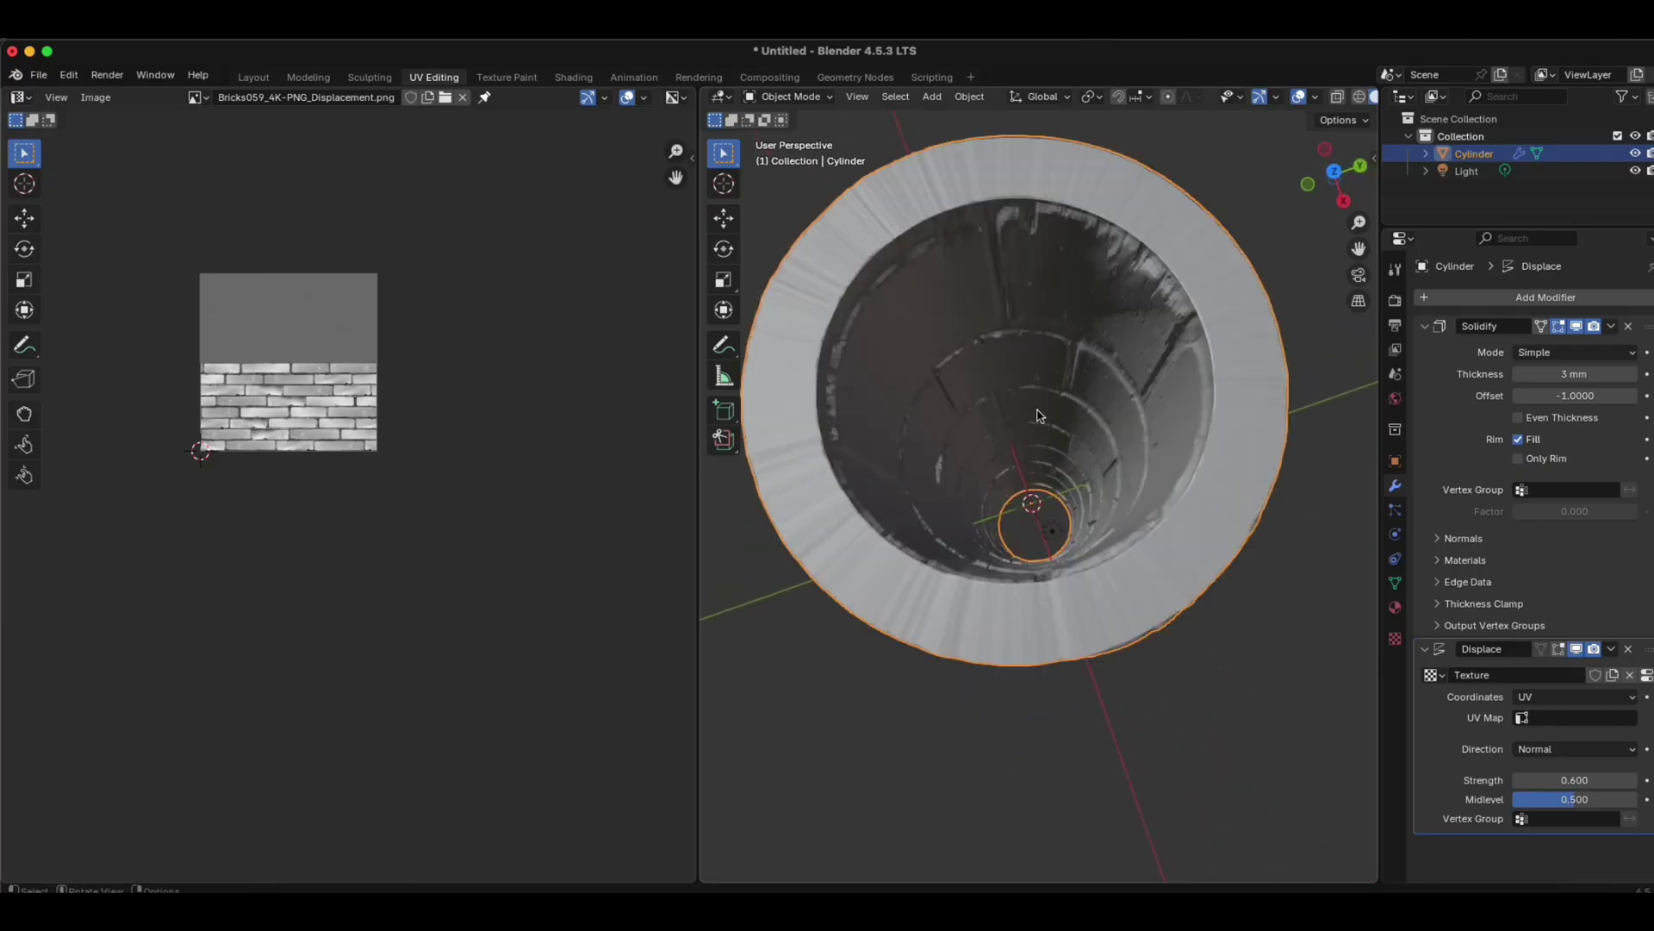
pyautogui.scroll(-5, 1040, 415)
pyautogui.moveTo(1036, 493); pyautogui.dragTo(1069, 556, button='middle')
pyautogui.scroll(4, 1117, 438)
pyautogui.scroll(-4, 1117, 438)
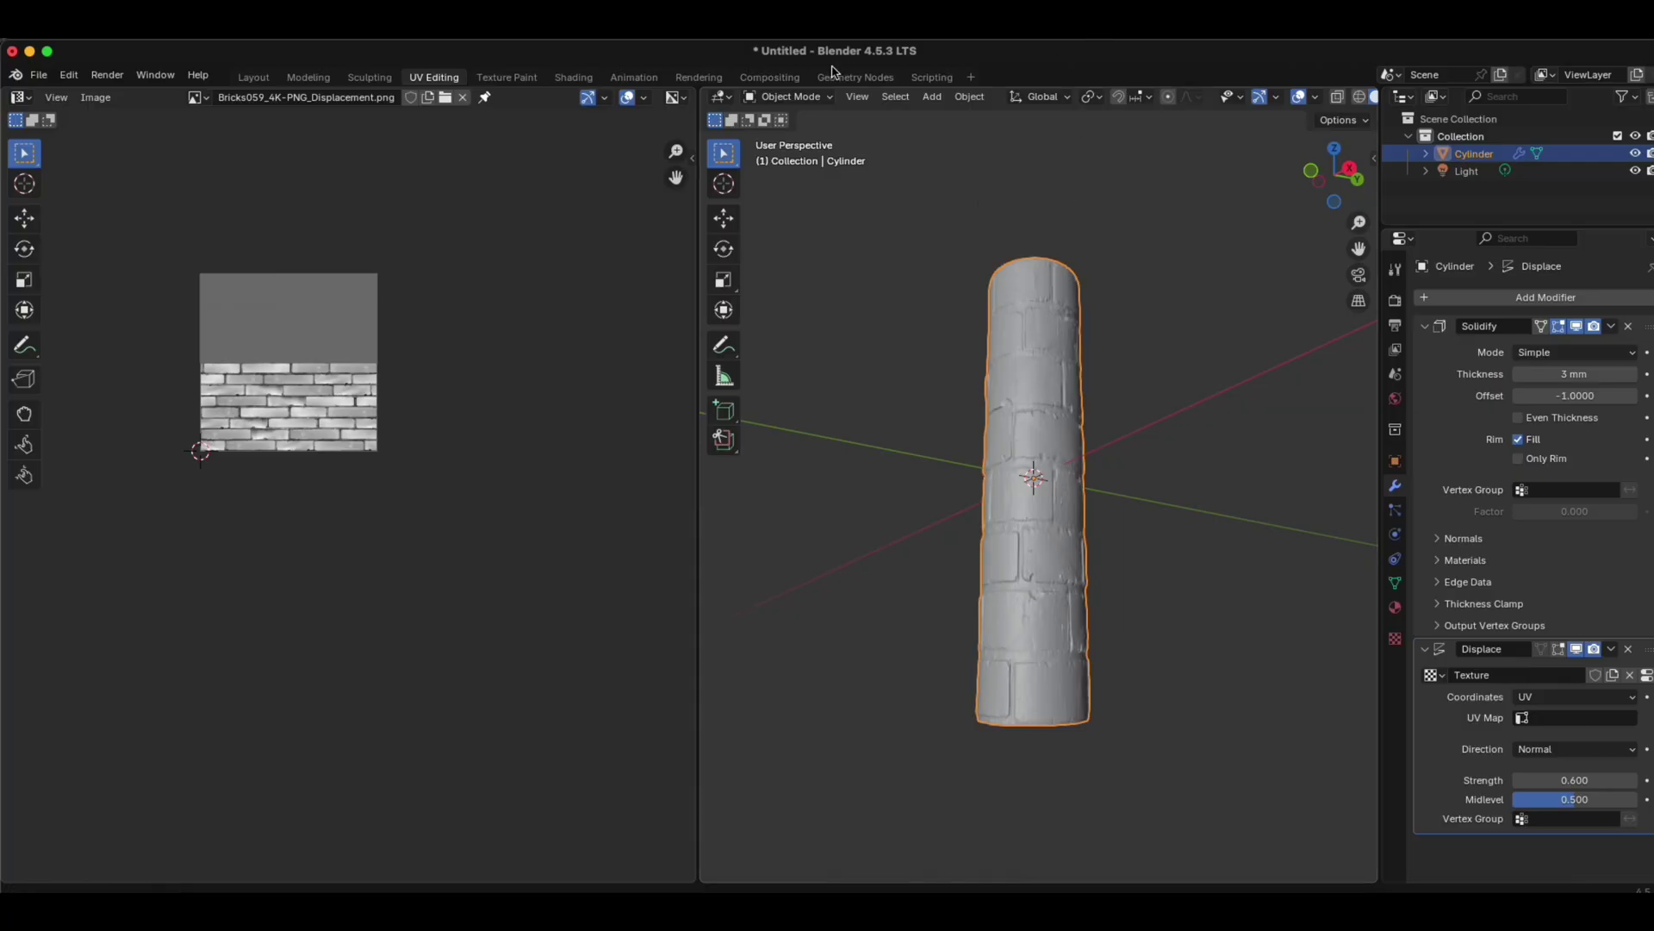
pyautogui.click(786, 96)
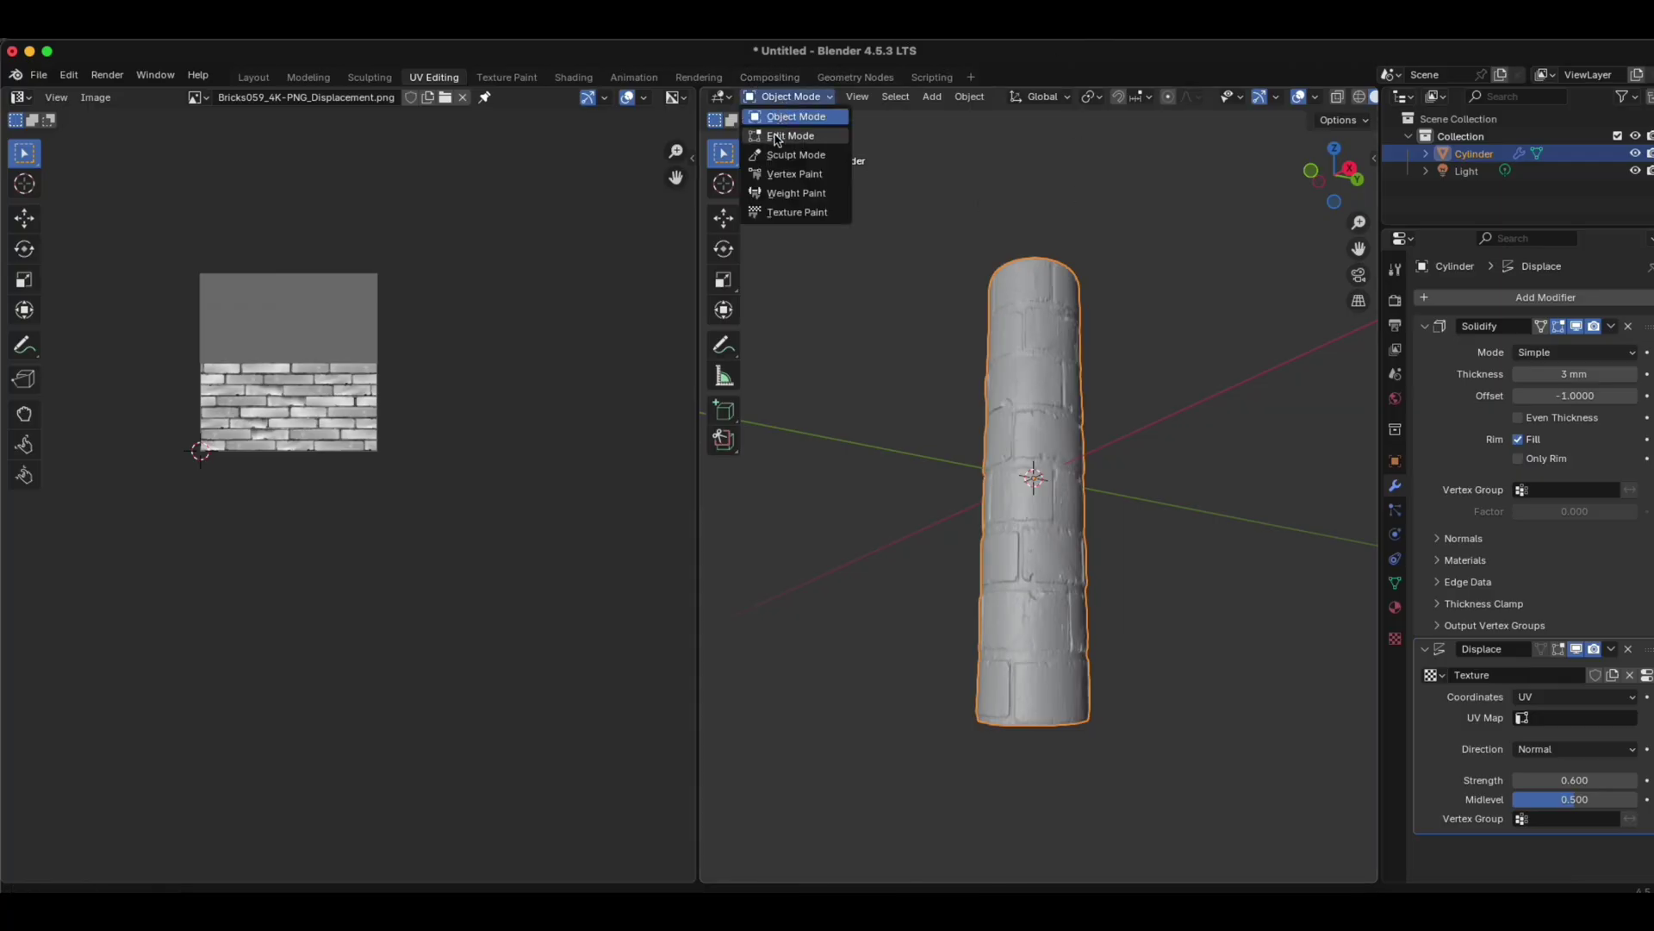
pyautogui.click(778, 136)
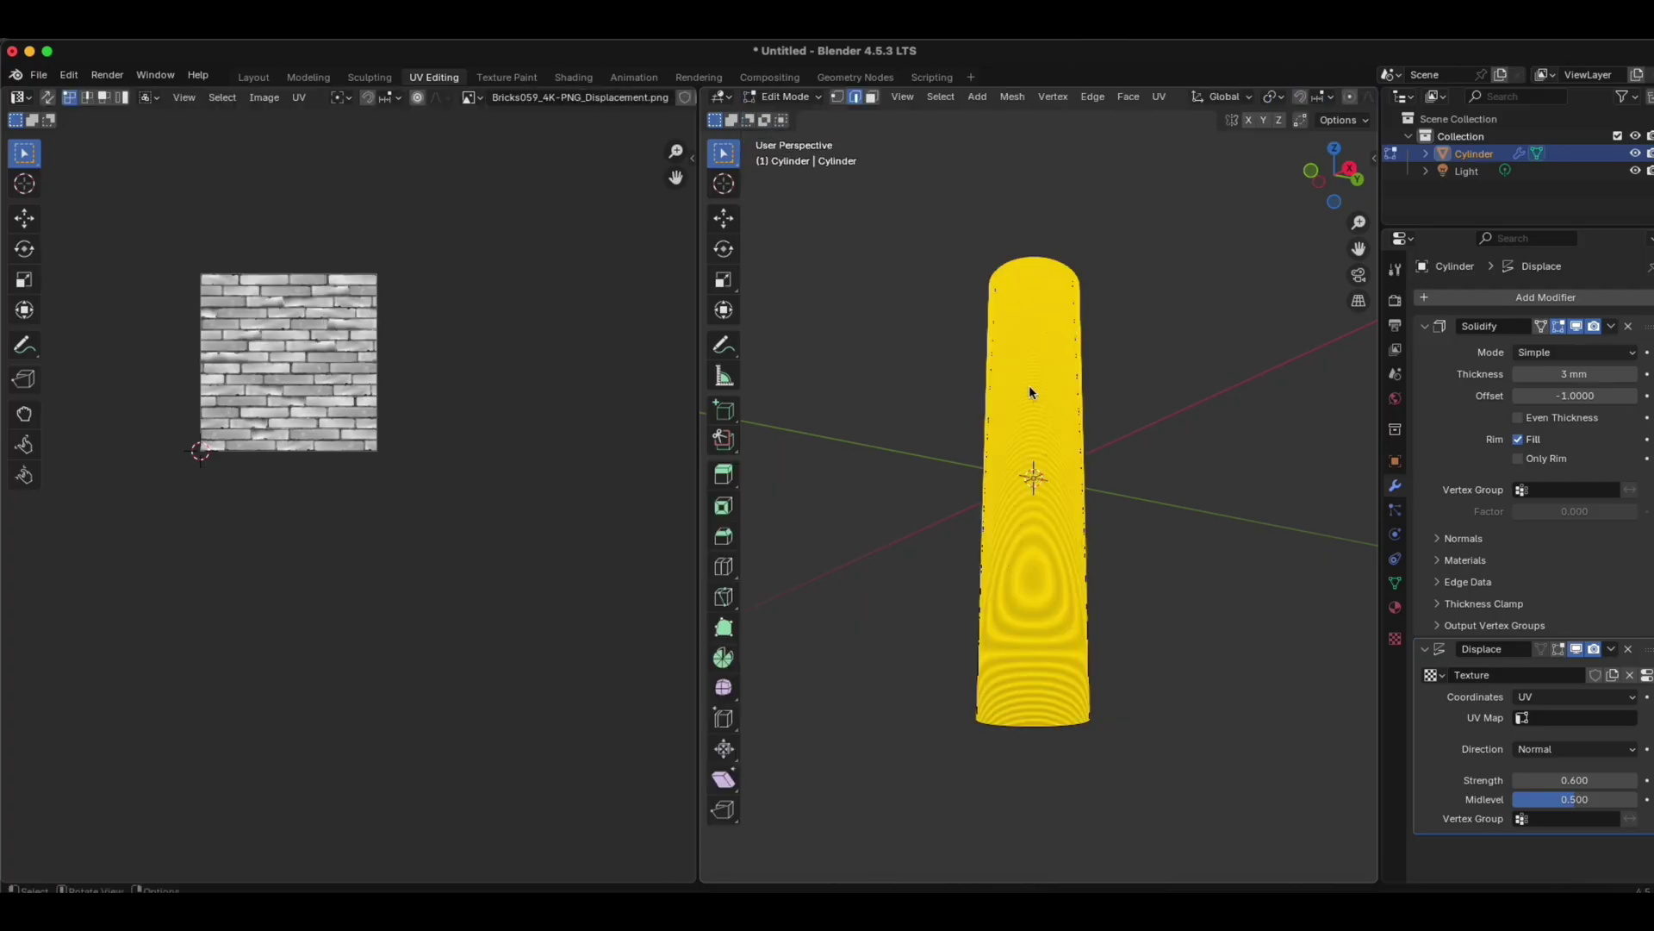
pyautogui.moveTo(1114, 450)
pyautogui.mouseDown(button='middle')
pyautogui.moveTo(1111, 617)
pyautogui.moveTo(1103, 433)
pyautogui.mouseUp(button='middle')
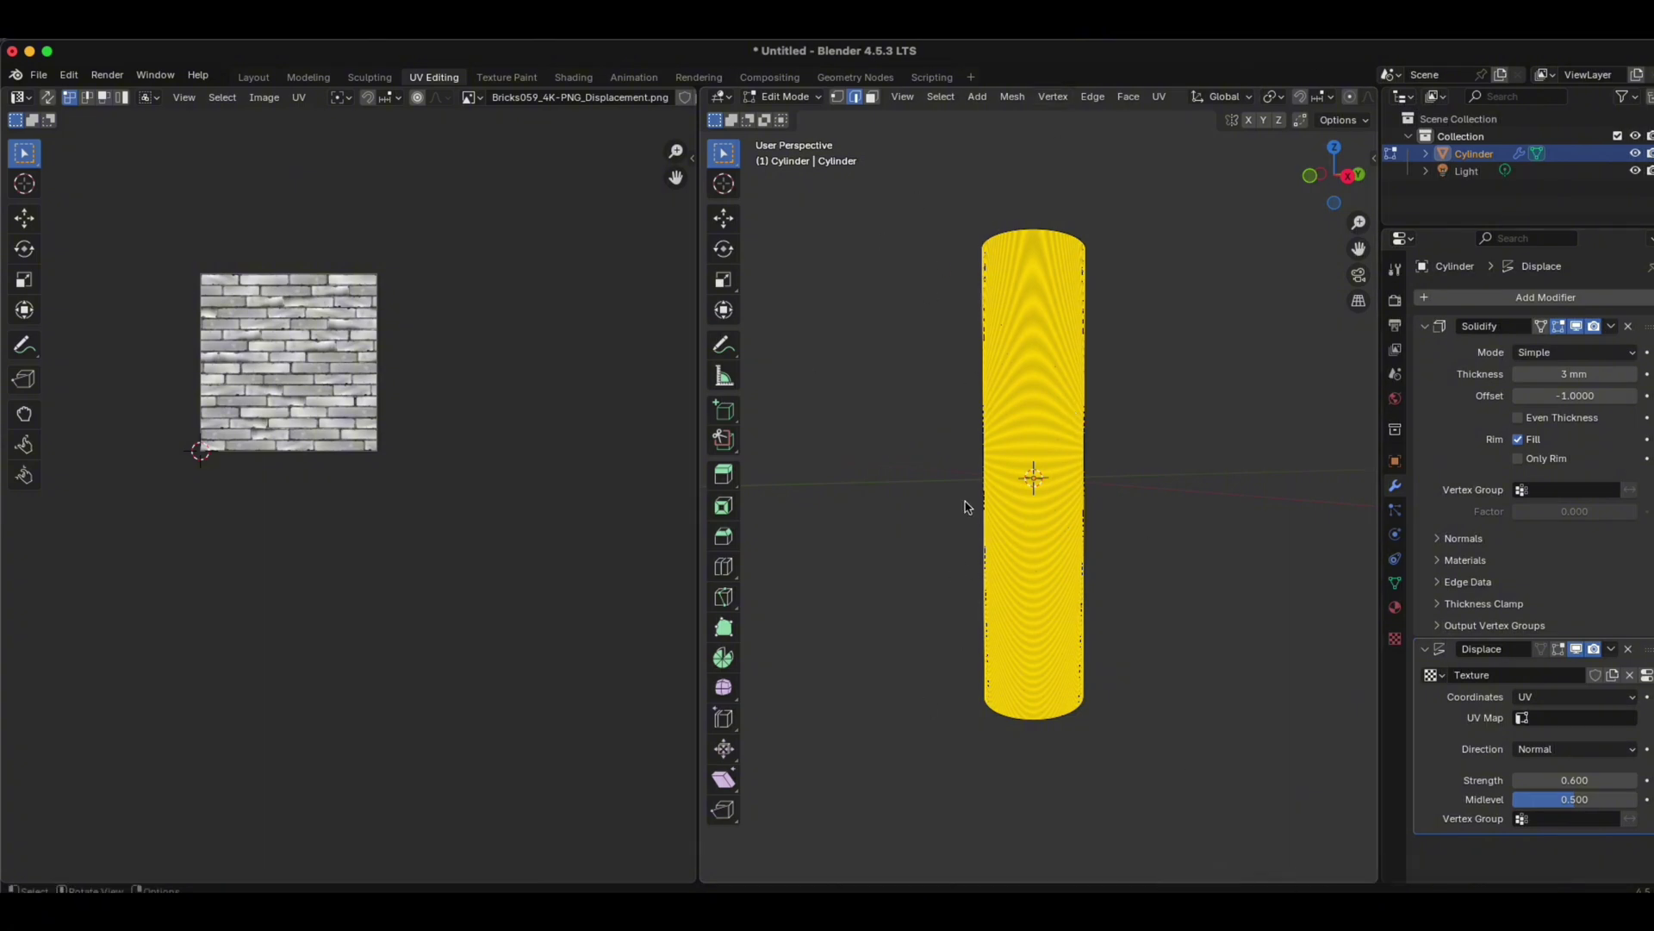
pyautogui.hotkey('alt', 'a')
pyautogui.scroll(5, 1293, 480)
pyautogui.scroll(-2, 814, 547)
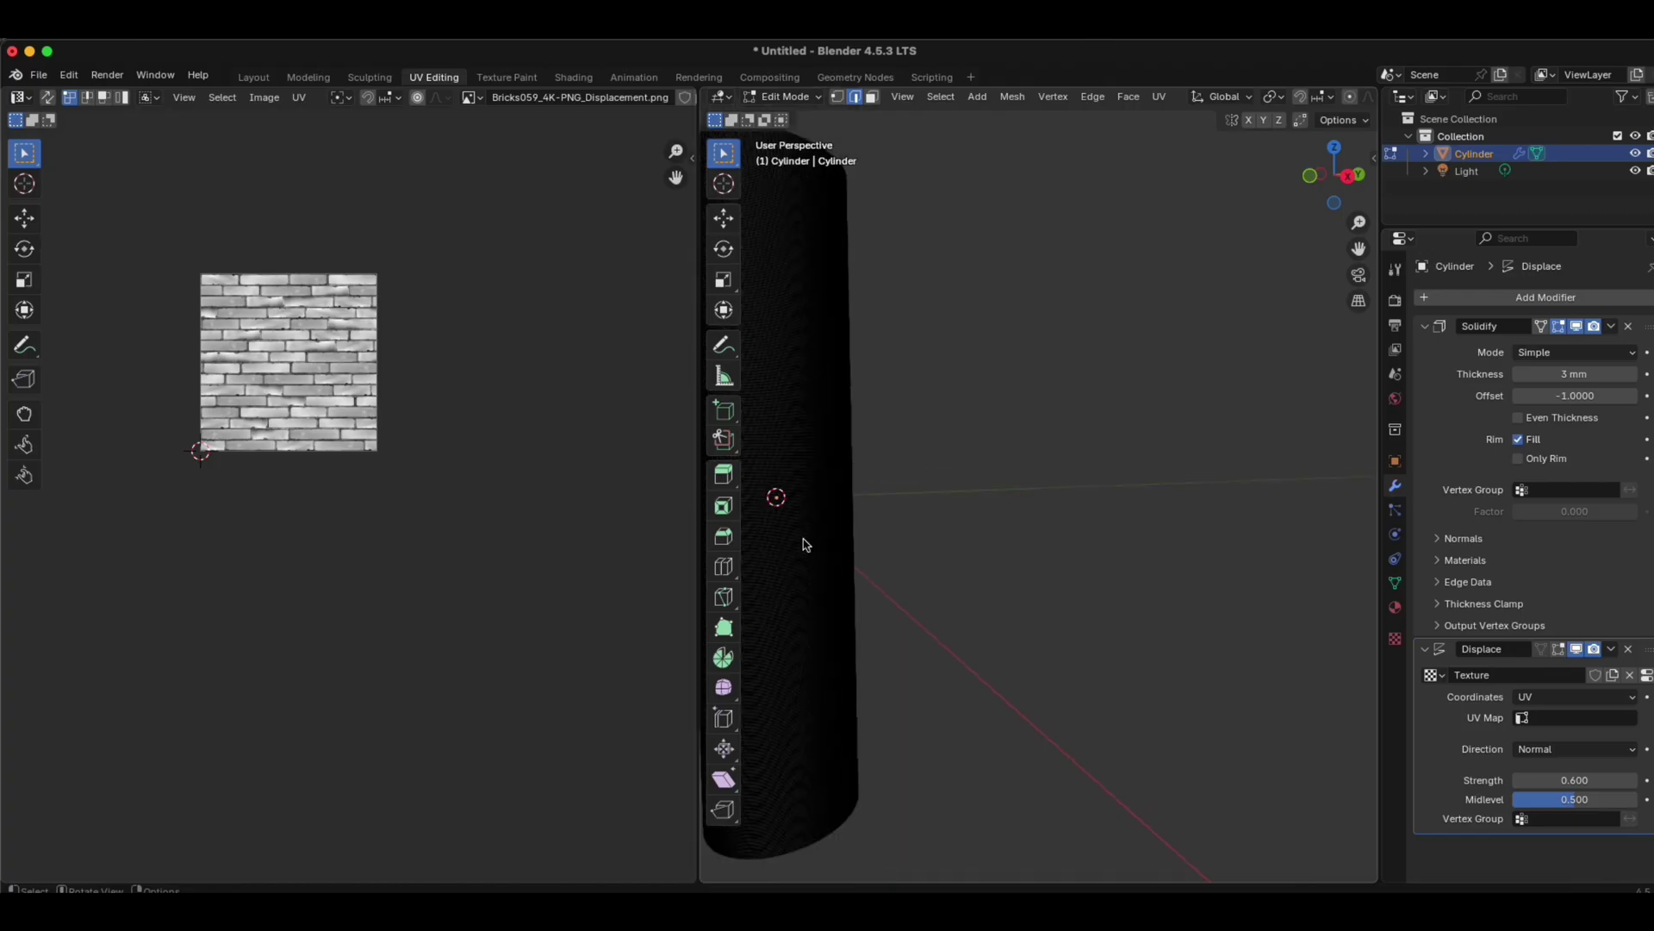
# Step: In edge select, select the whole linked cylinder mesh and box-select its entire UV island
pyautogui.click(857, 97)
pyautogui.hotkey('ctrl', 'l')
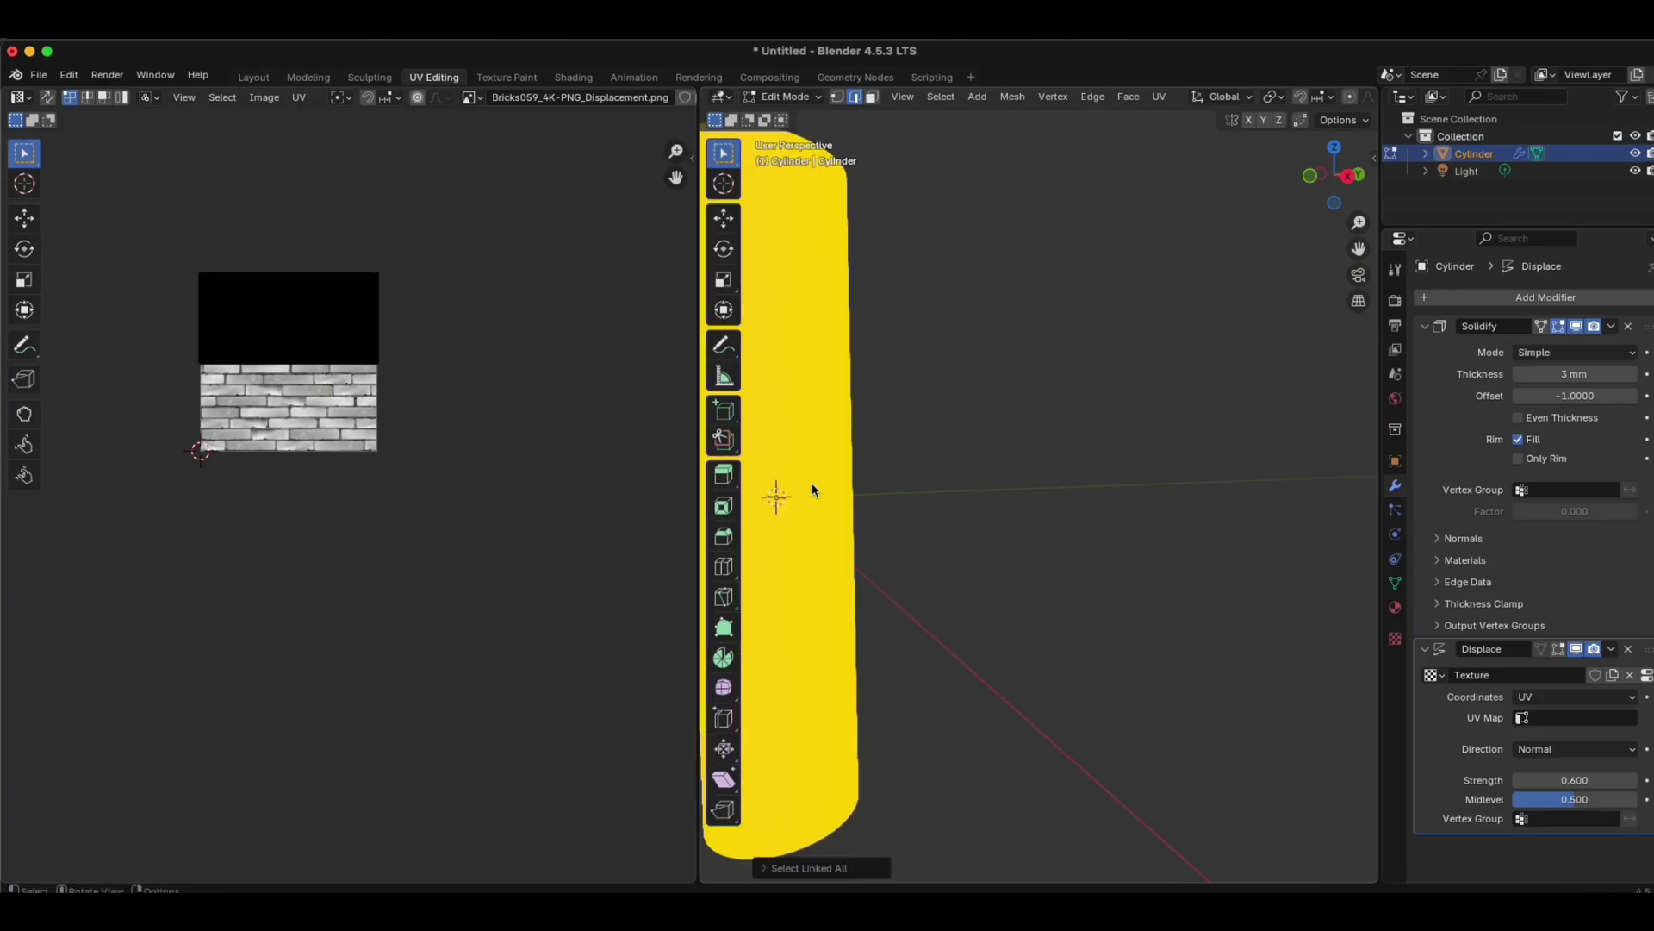
pyautogui.moveTo(775, 491); pyautogui.dragTo(960, 425, button='middle')
pyautogui.scroll(-3, 905, 433)
pyautogui.scroll(5, 813, 469)
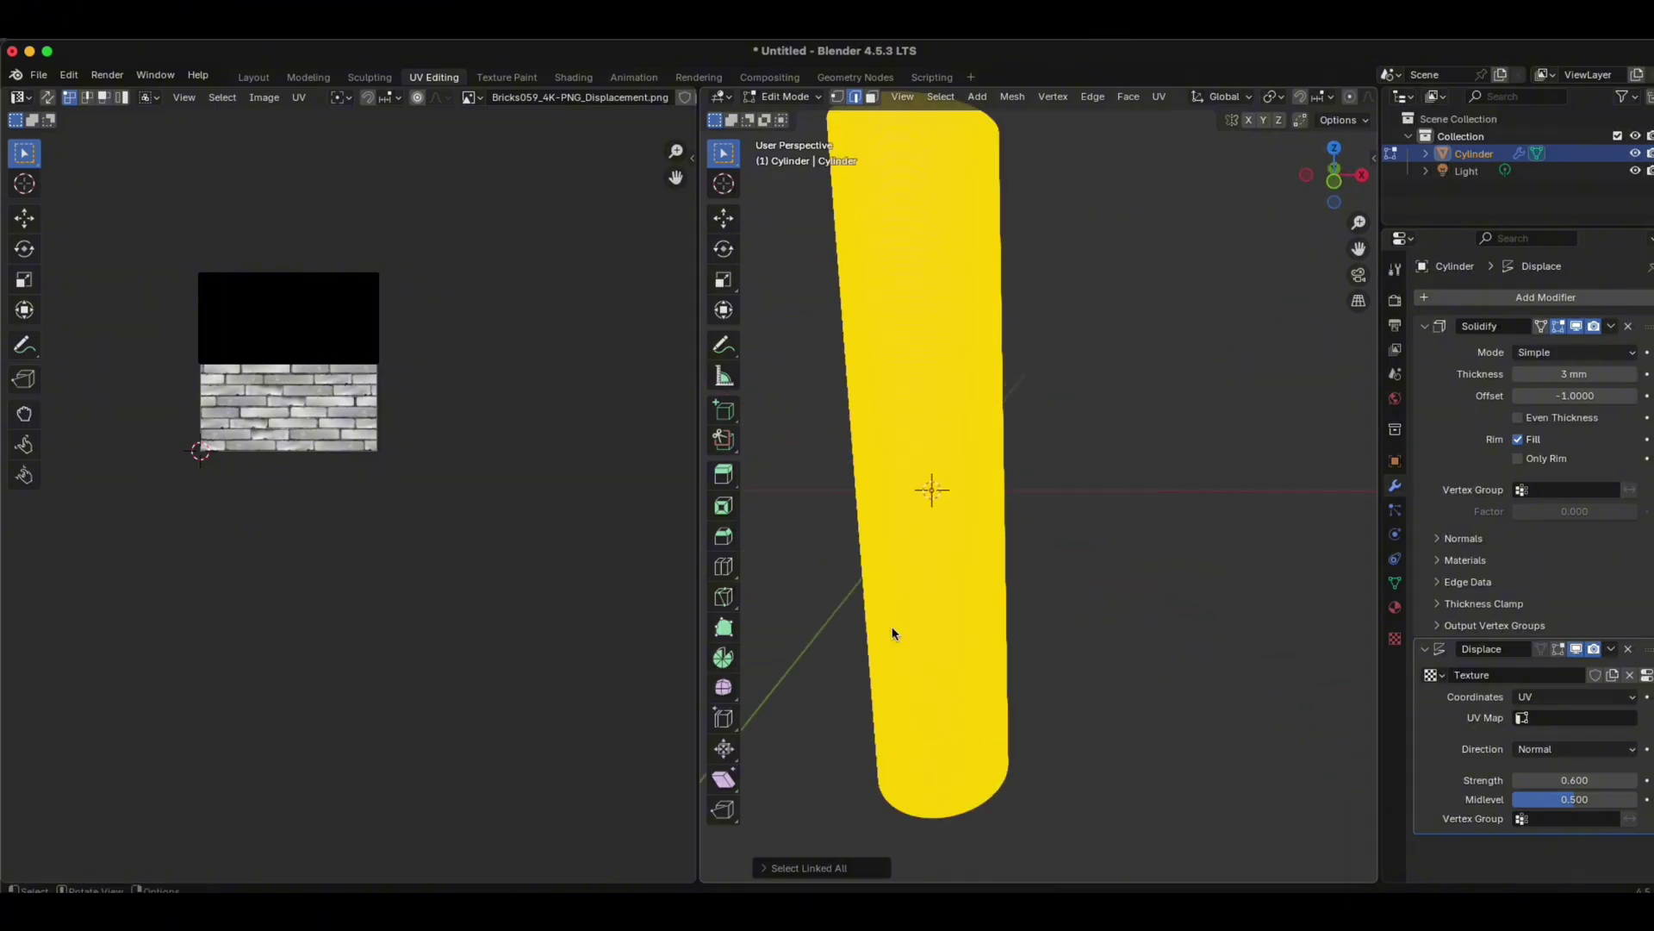
pyautogui.scroll(-3, 894, 628)
pyautogui.moveTo(893, 629); pyautogui.dragTo(853, 633, button='middle')
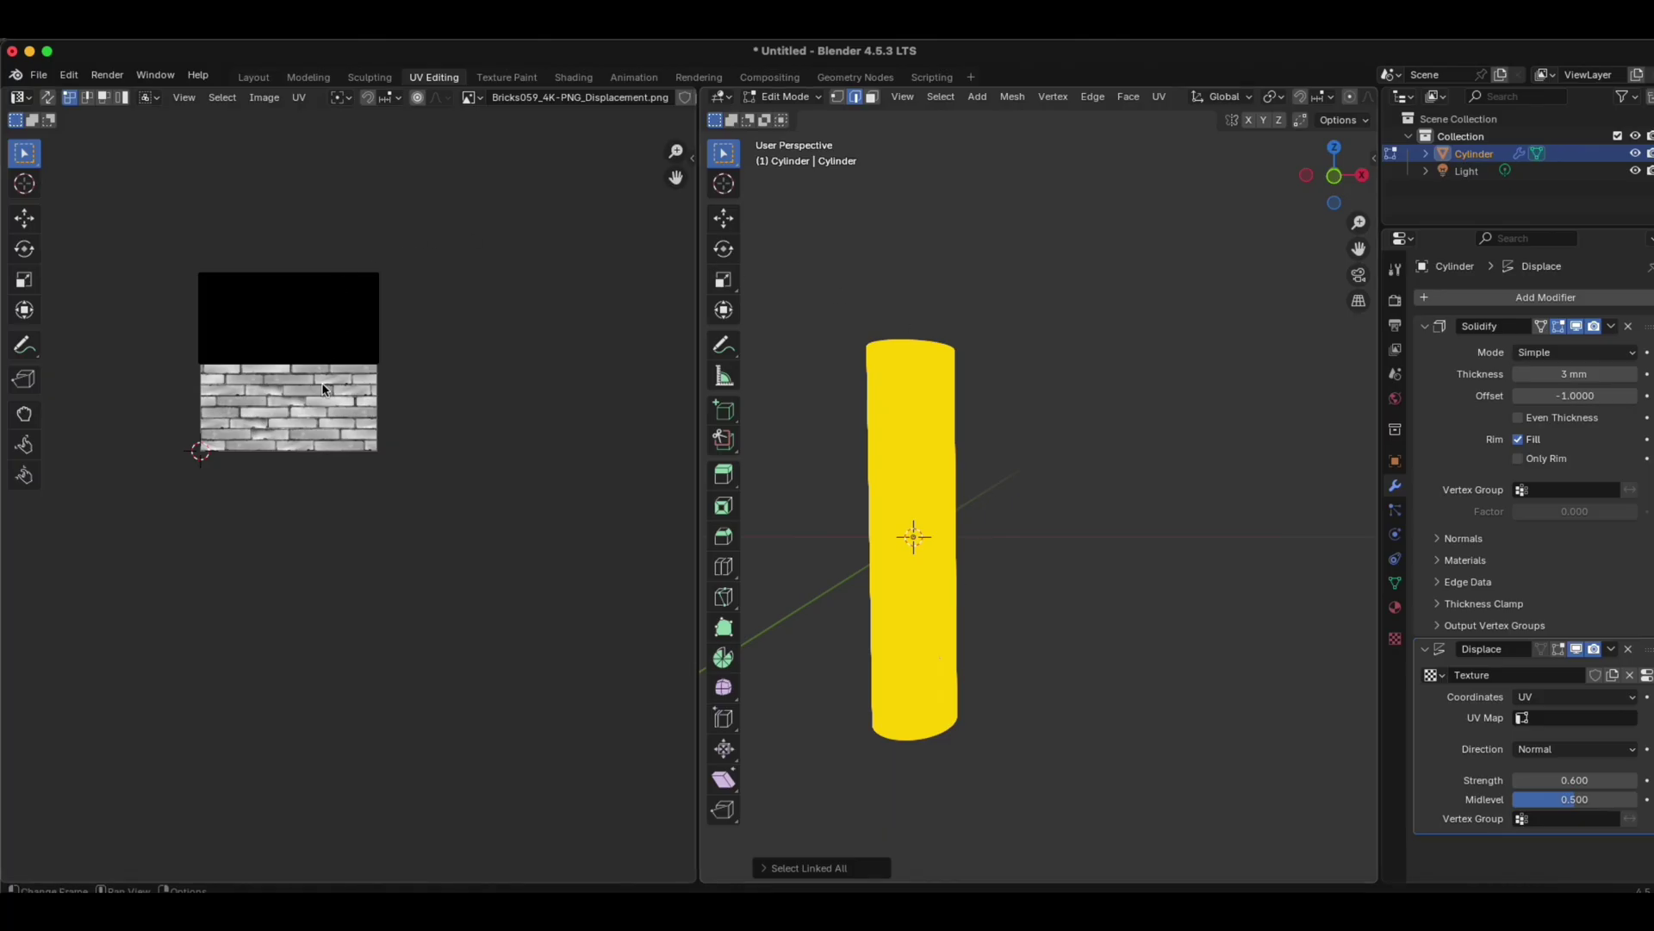
pyautogui.moveTo(156, 216); pyautogui.dragTo(419, 399)
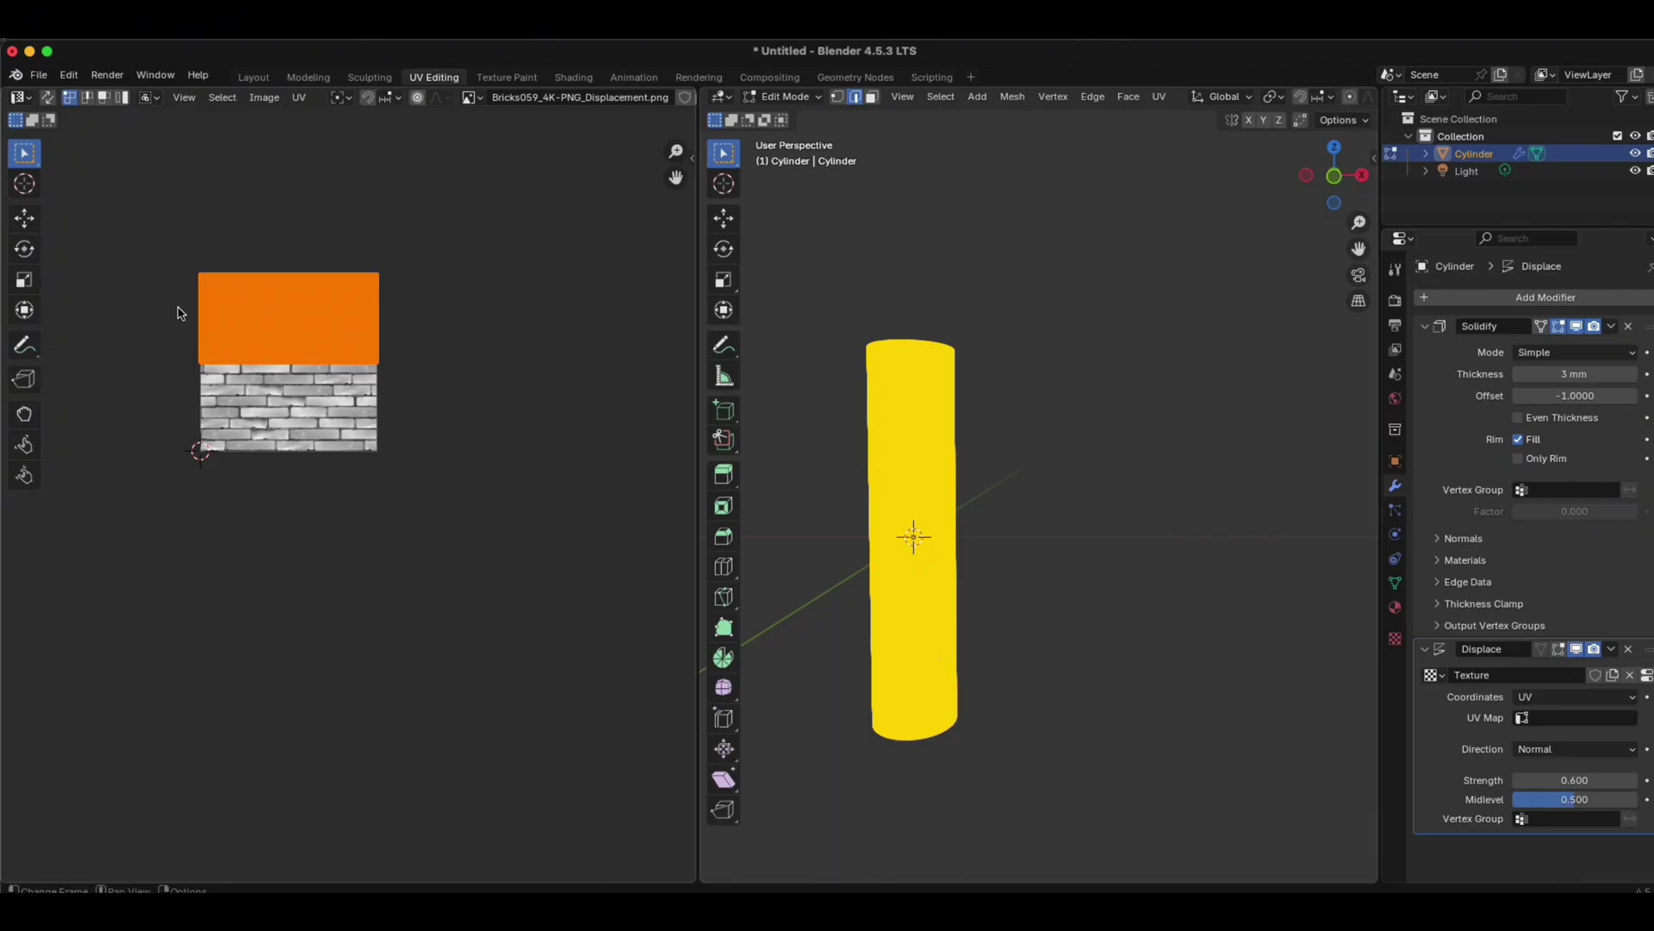
# Step: Rotate the UV island by exactly 90° using the Rotate panel's Angle field
pyautogui.press('r')
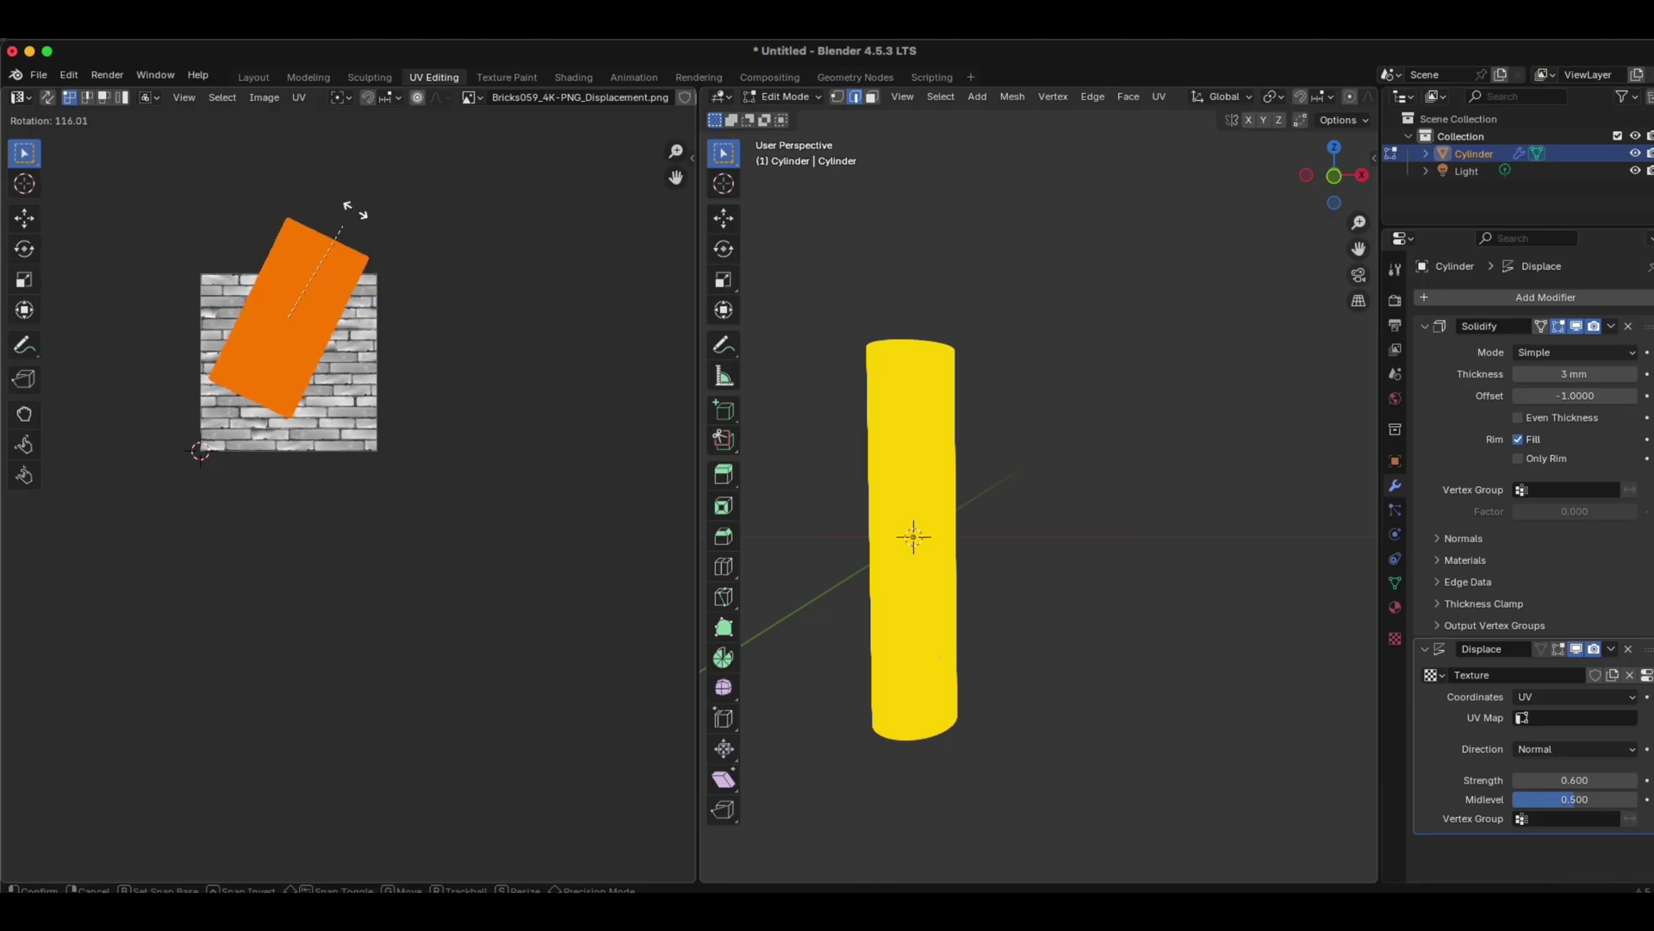
pyautogui.click(307, 202)
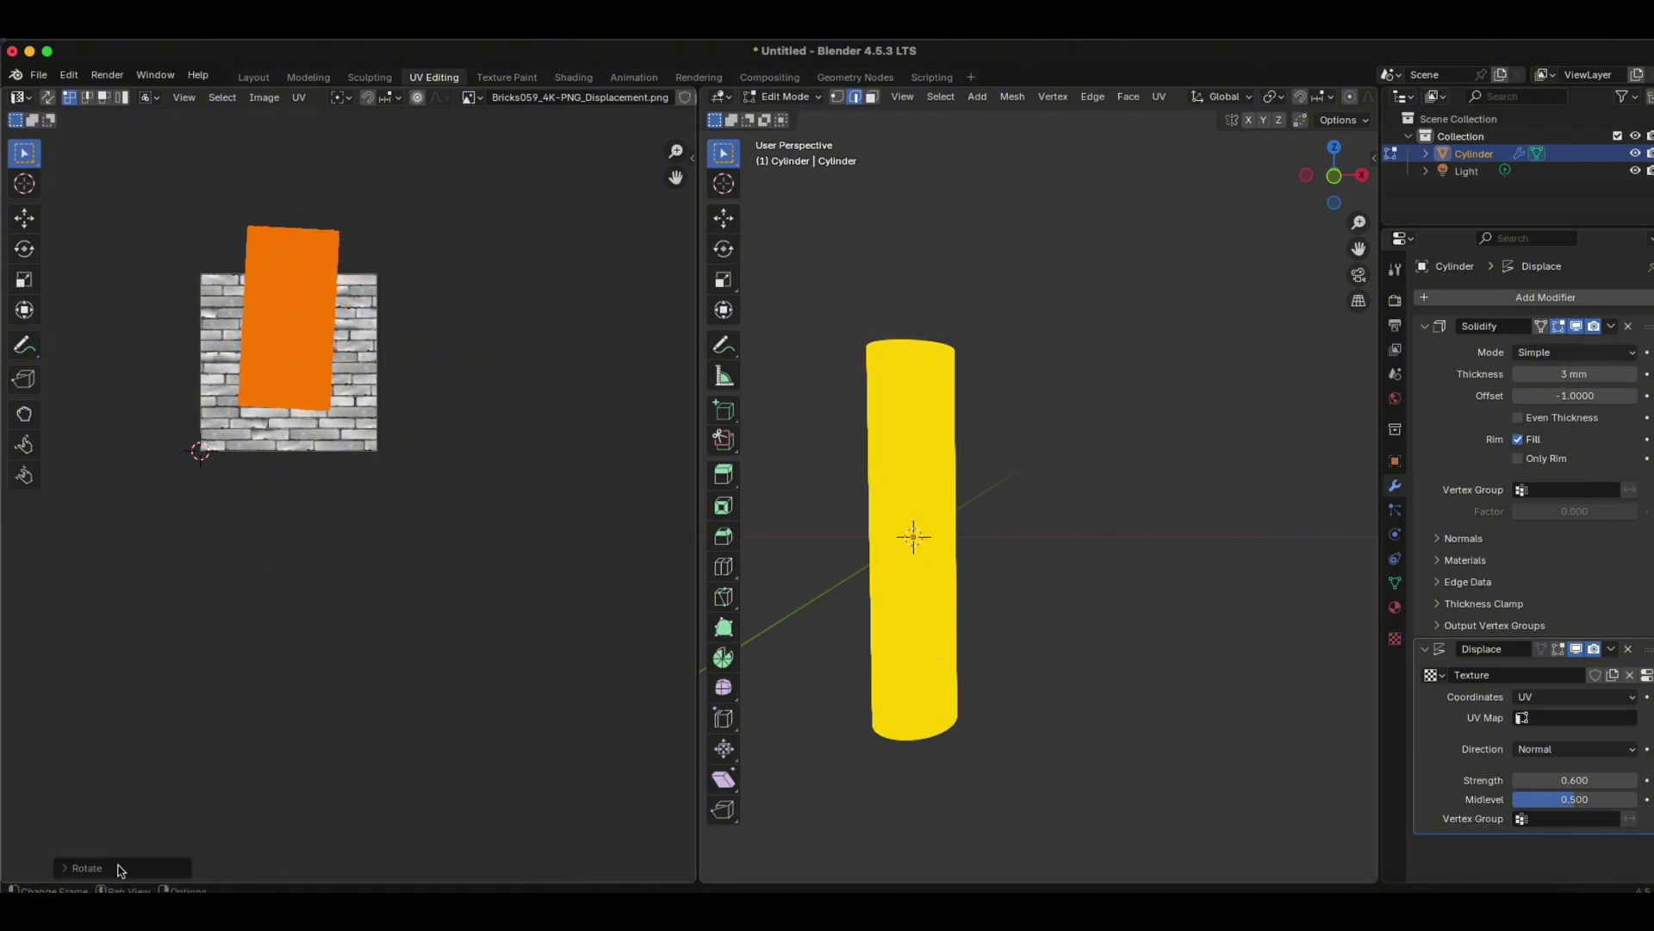
pyautogui.click(87, 867)
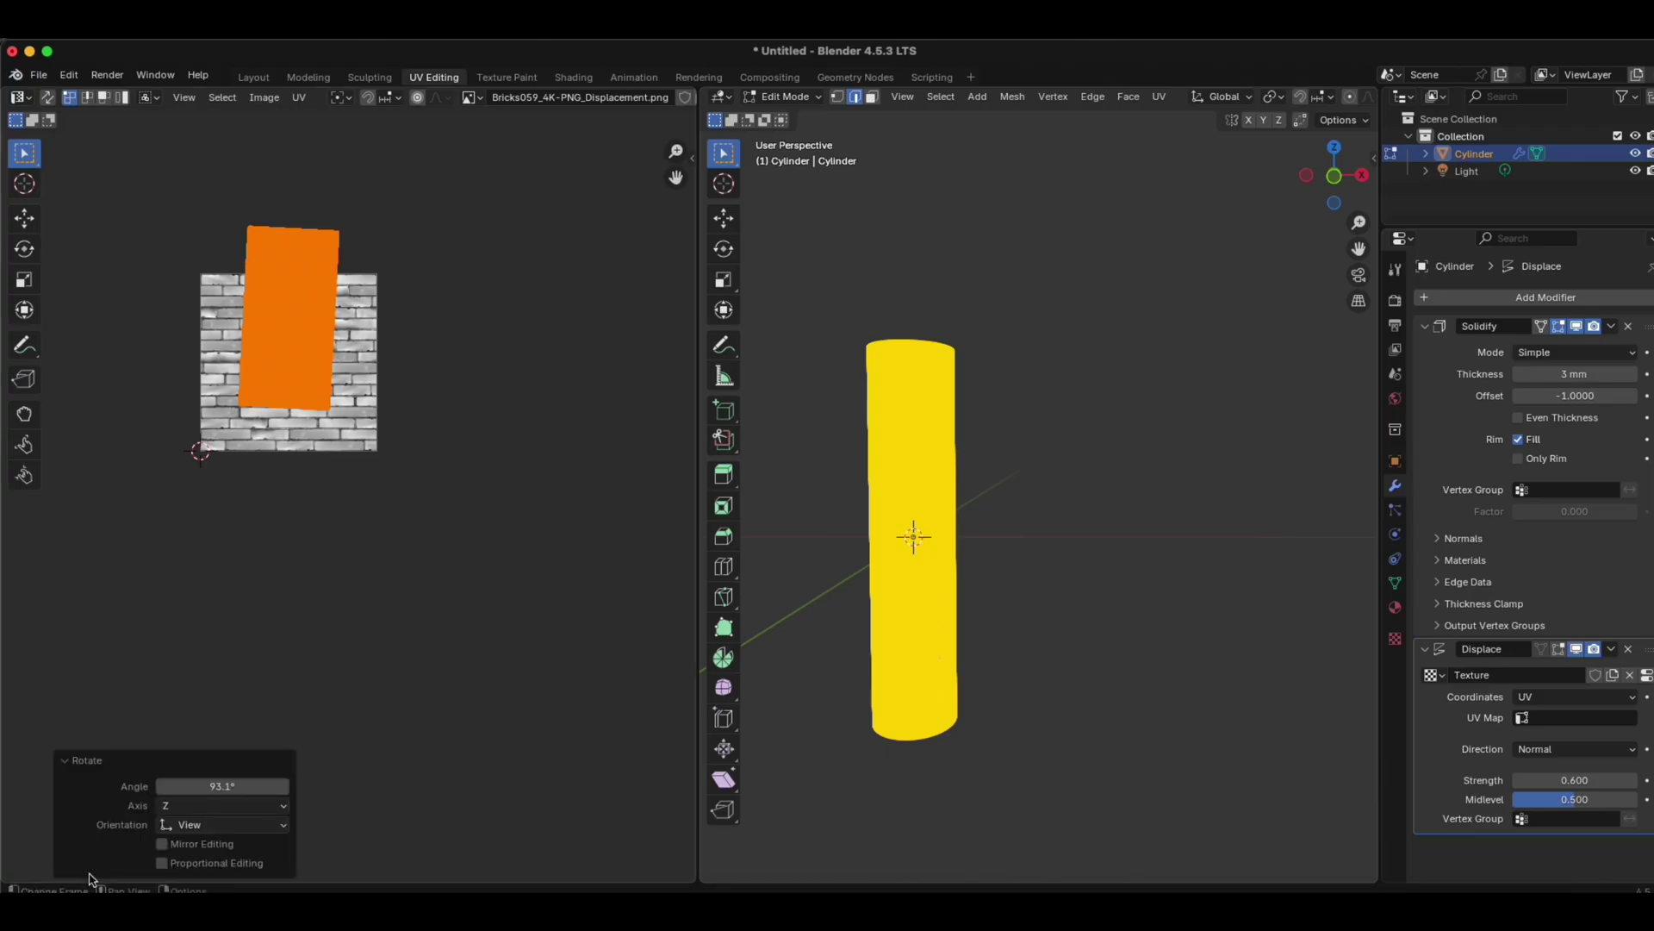
pyautogui.click(212, 788)
pyautogui.moveTo(222, 788); pyautogui.dragTo(131, 791)
pyautogui.write('90')
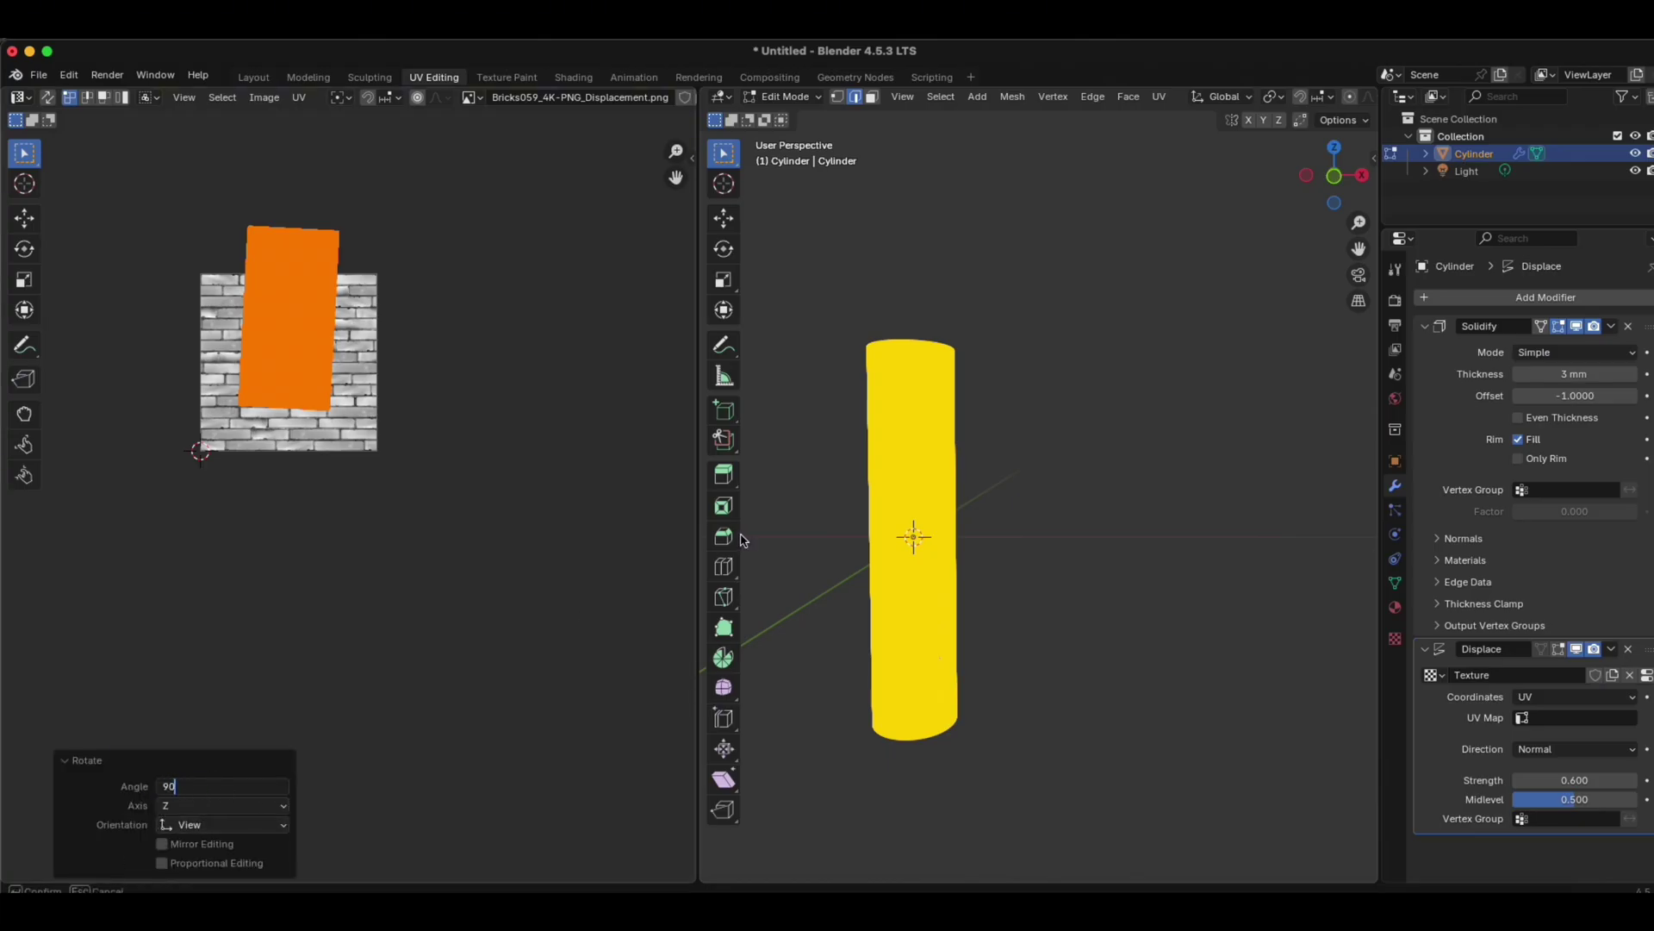
pyautogui.press('Return')
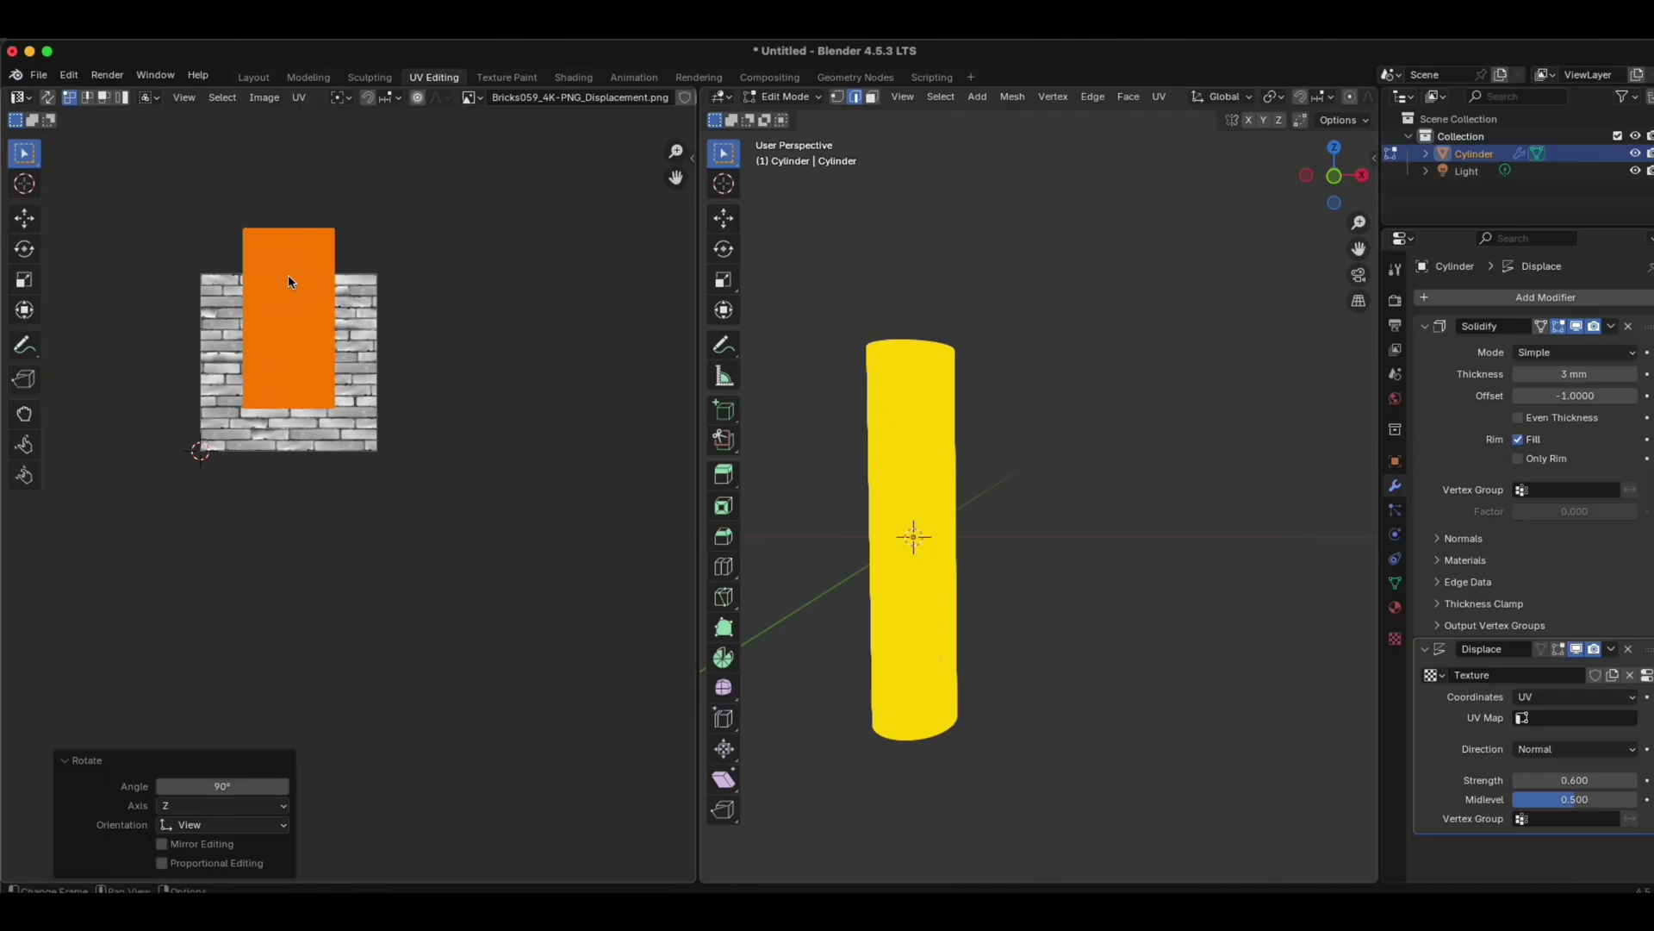
# Step: Move the UV island down along Y by about −0.26 so it lies over the brick texture
pyautogui.press('g')
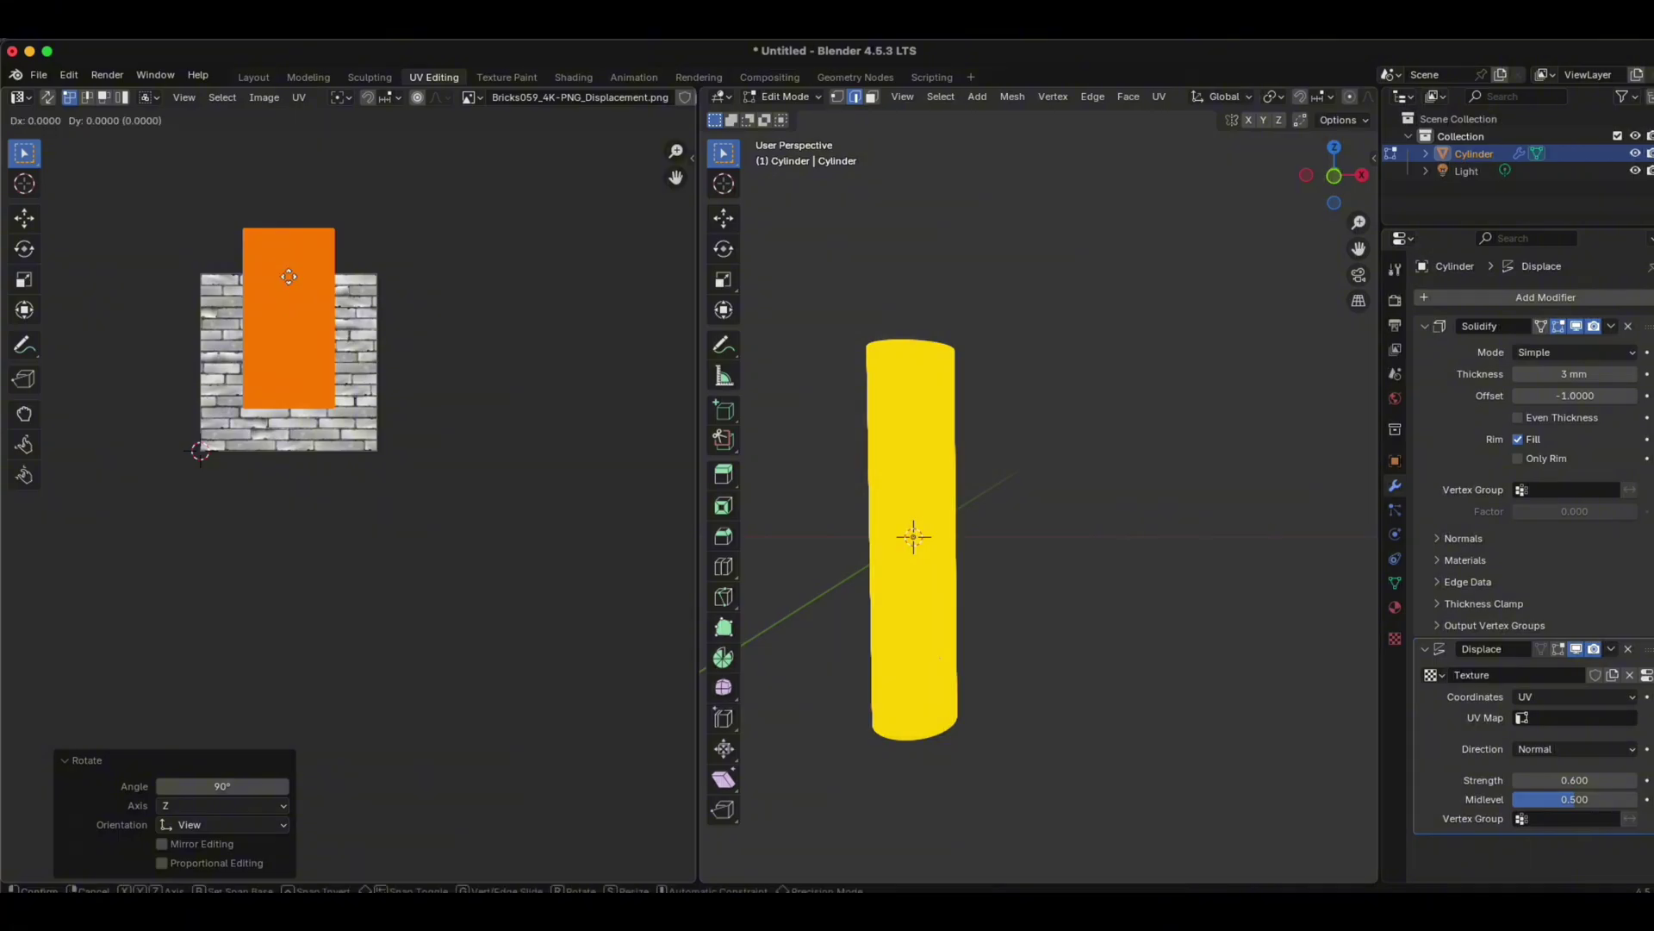
pyautogui.press('y')
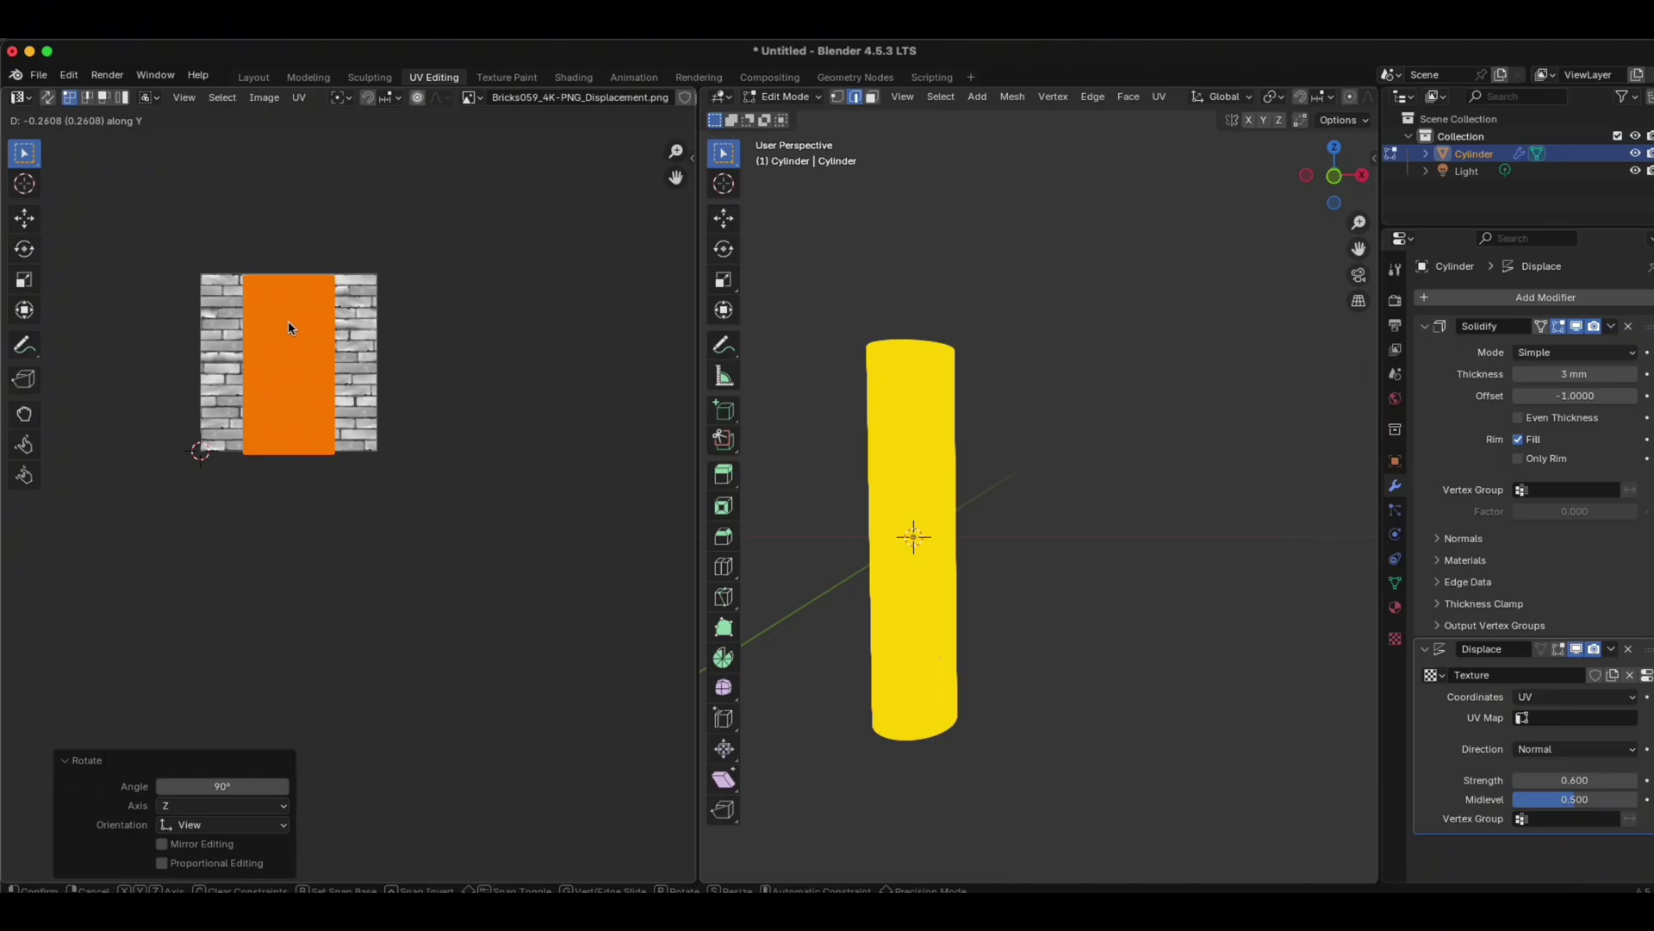
pyautogui.click(287, 320)
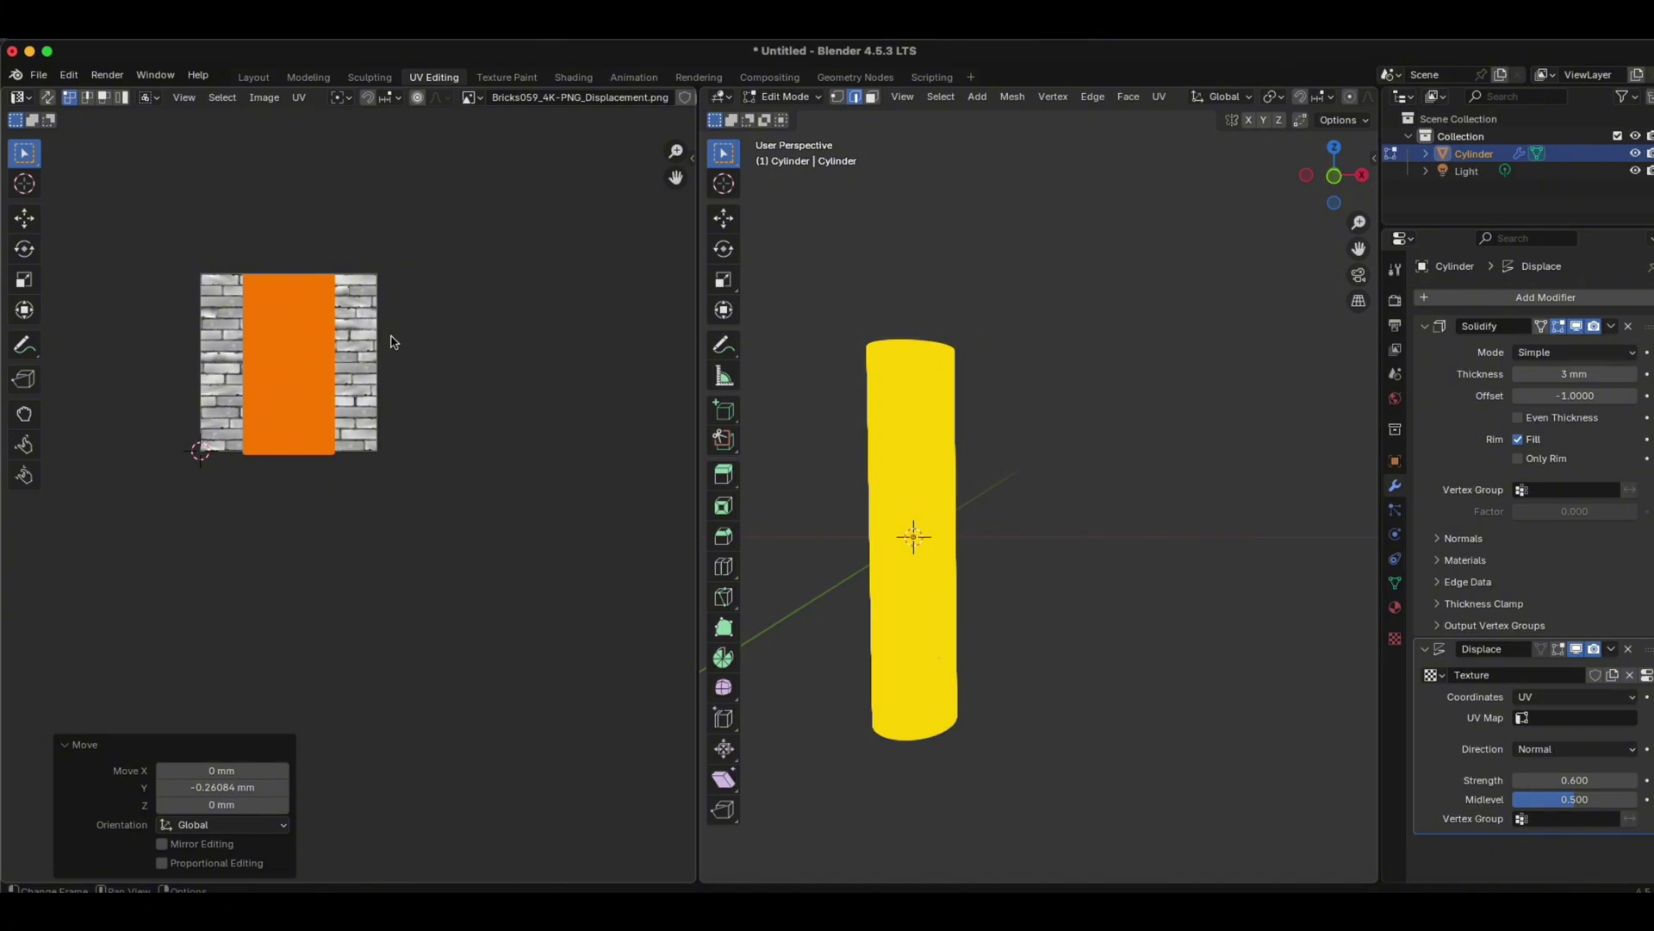
# Step: Switch to Object Mode to preview the cylinder's brick-displaced surface
pyautogui.click(817, 96)
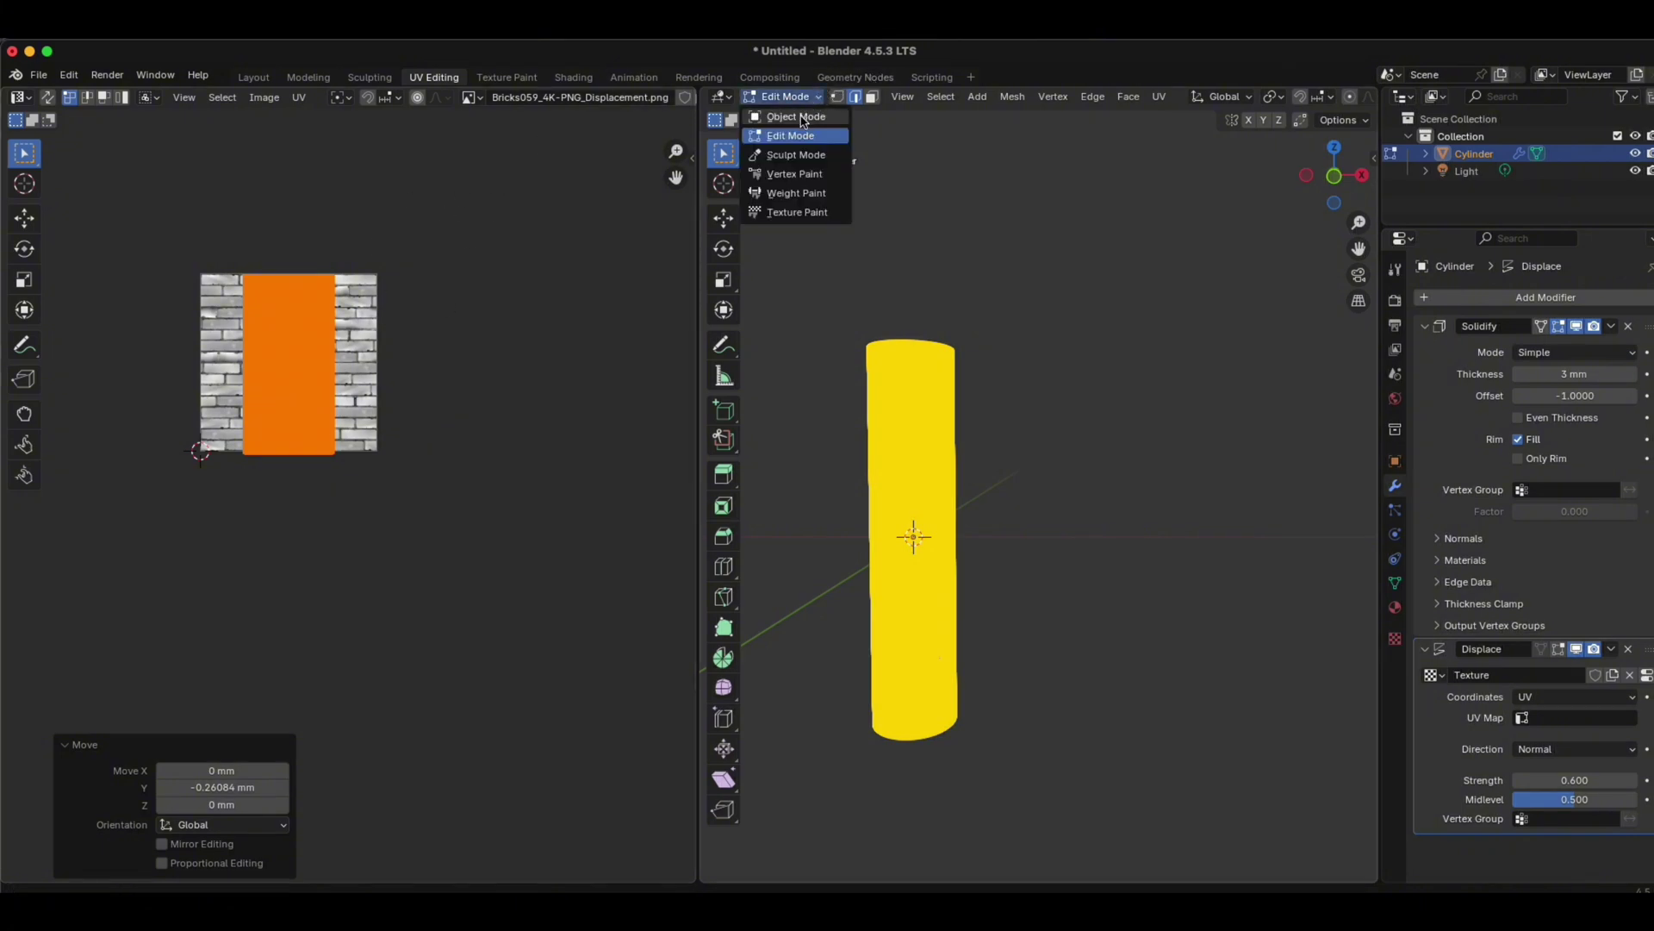
pyautogui.click(803, 115)
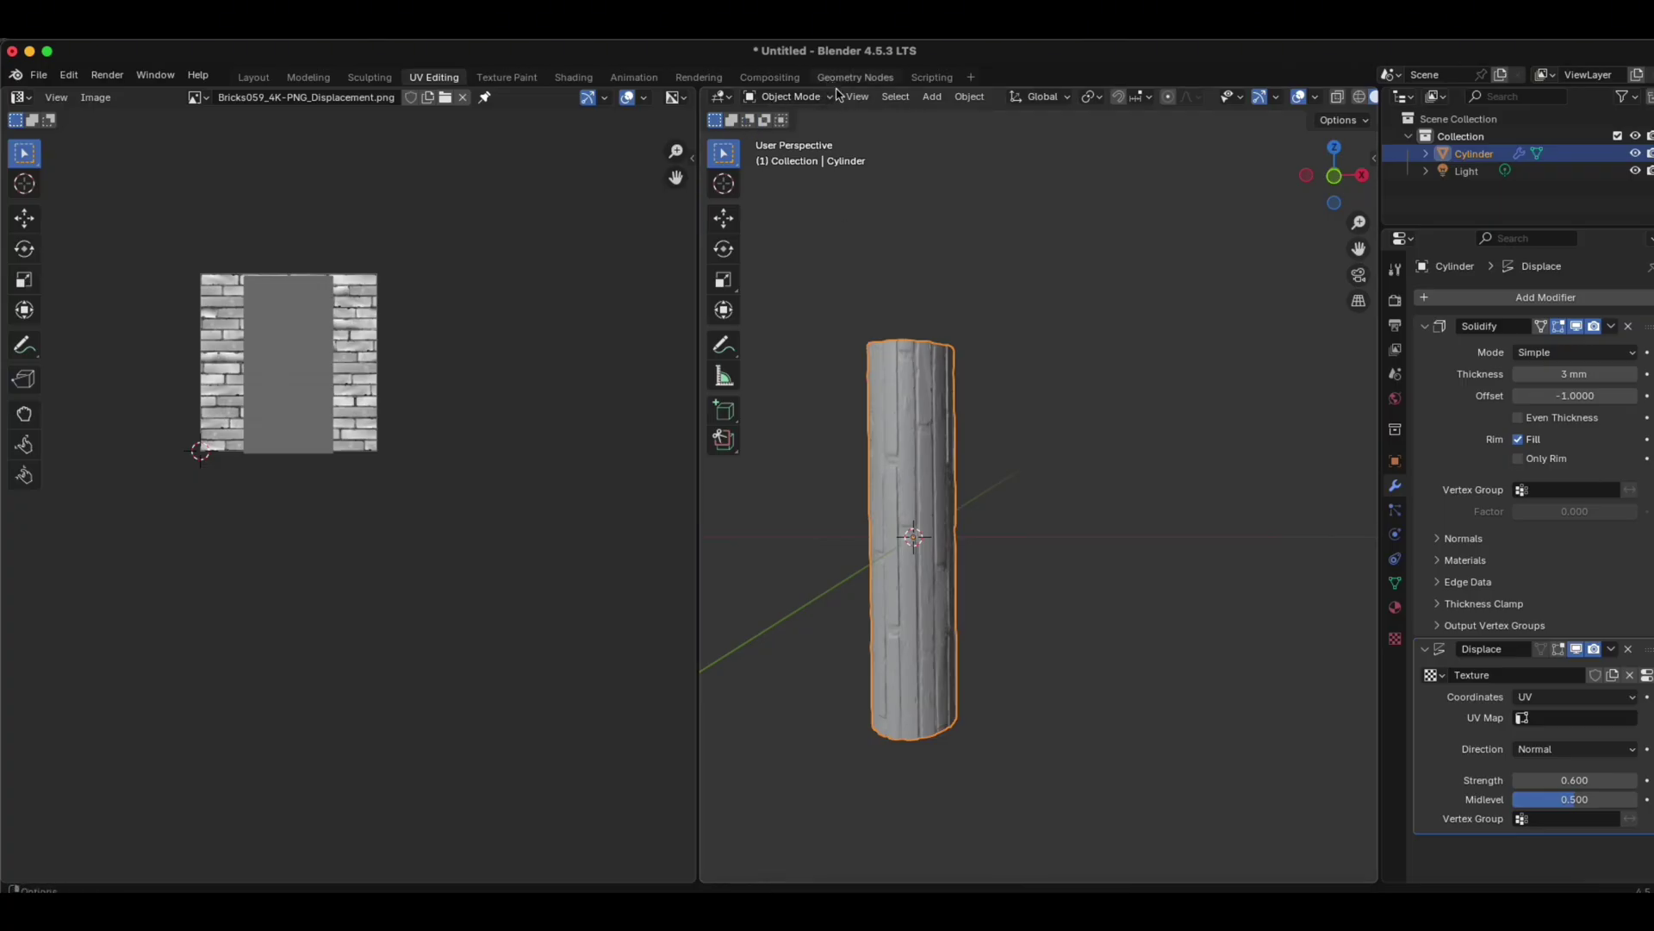
pyautogui.click(826, 100)
# Step: In Edit Mode, scale the UV island 1.78 times along X across the brick image
pyautogui.click(802, 136)
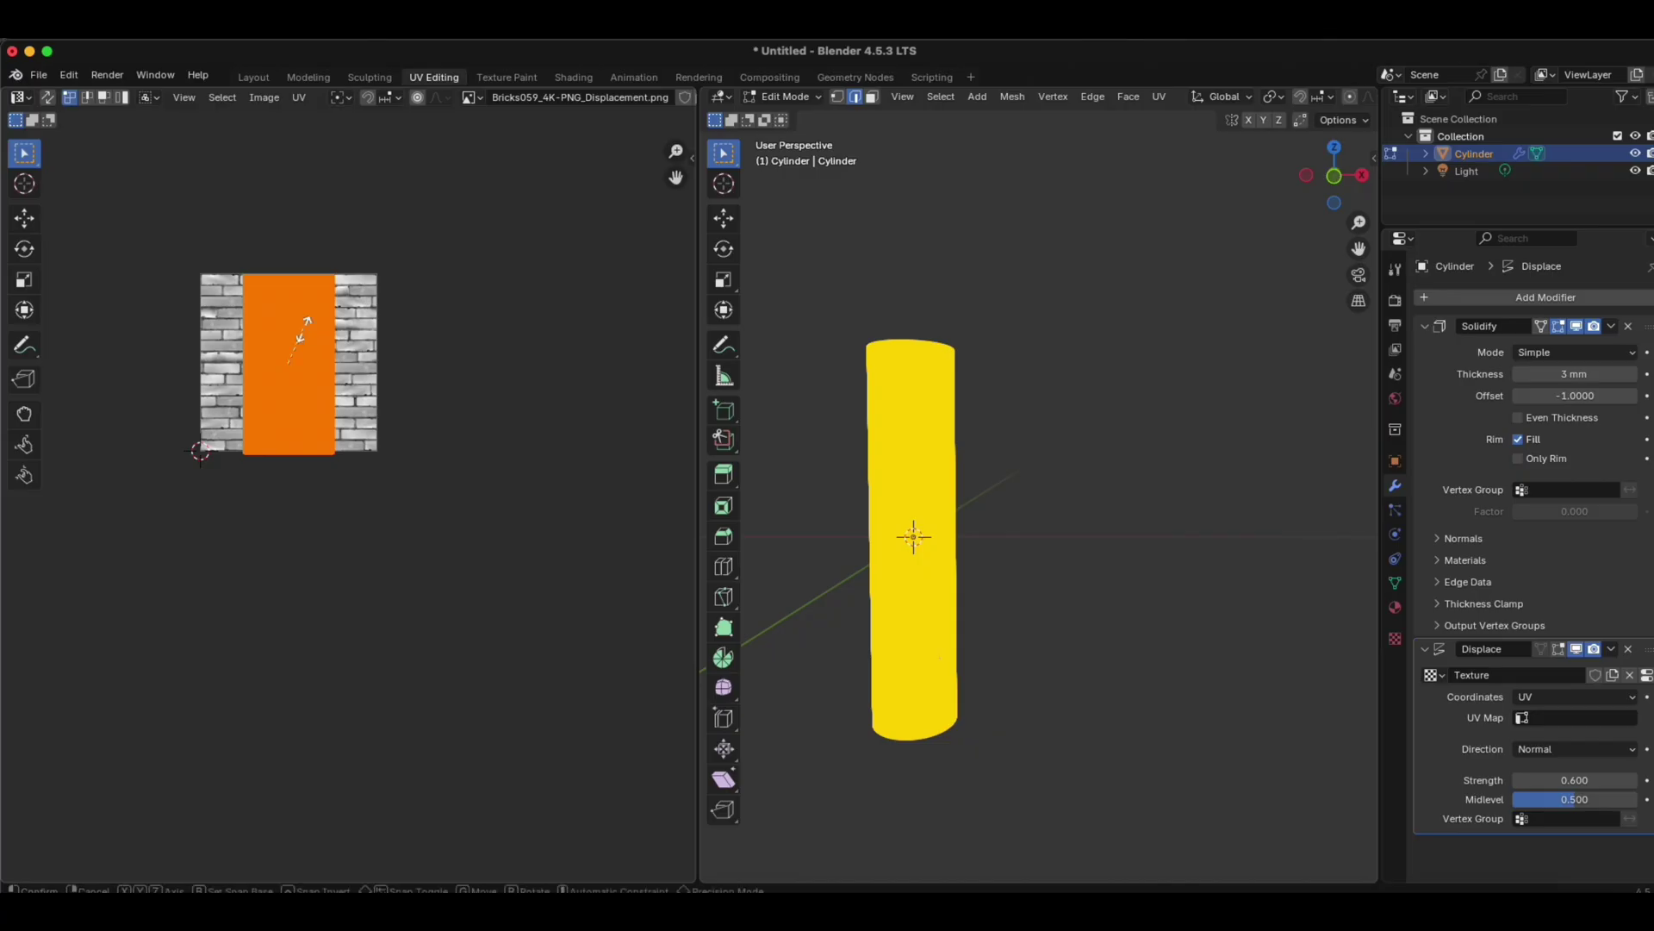
pyautogui.press('s')
pyautogui.press('x')
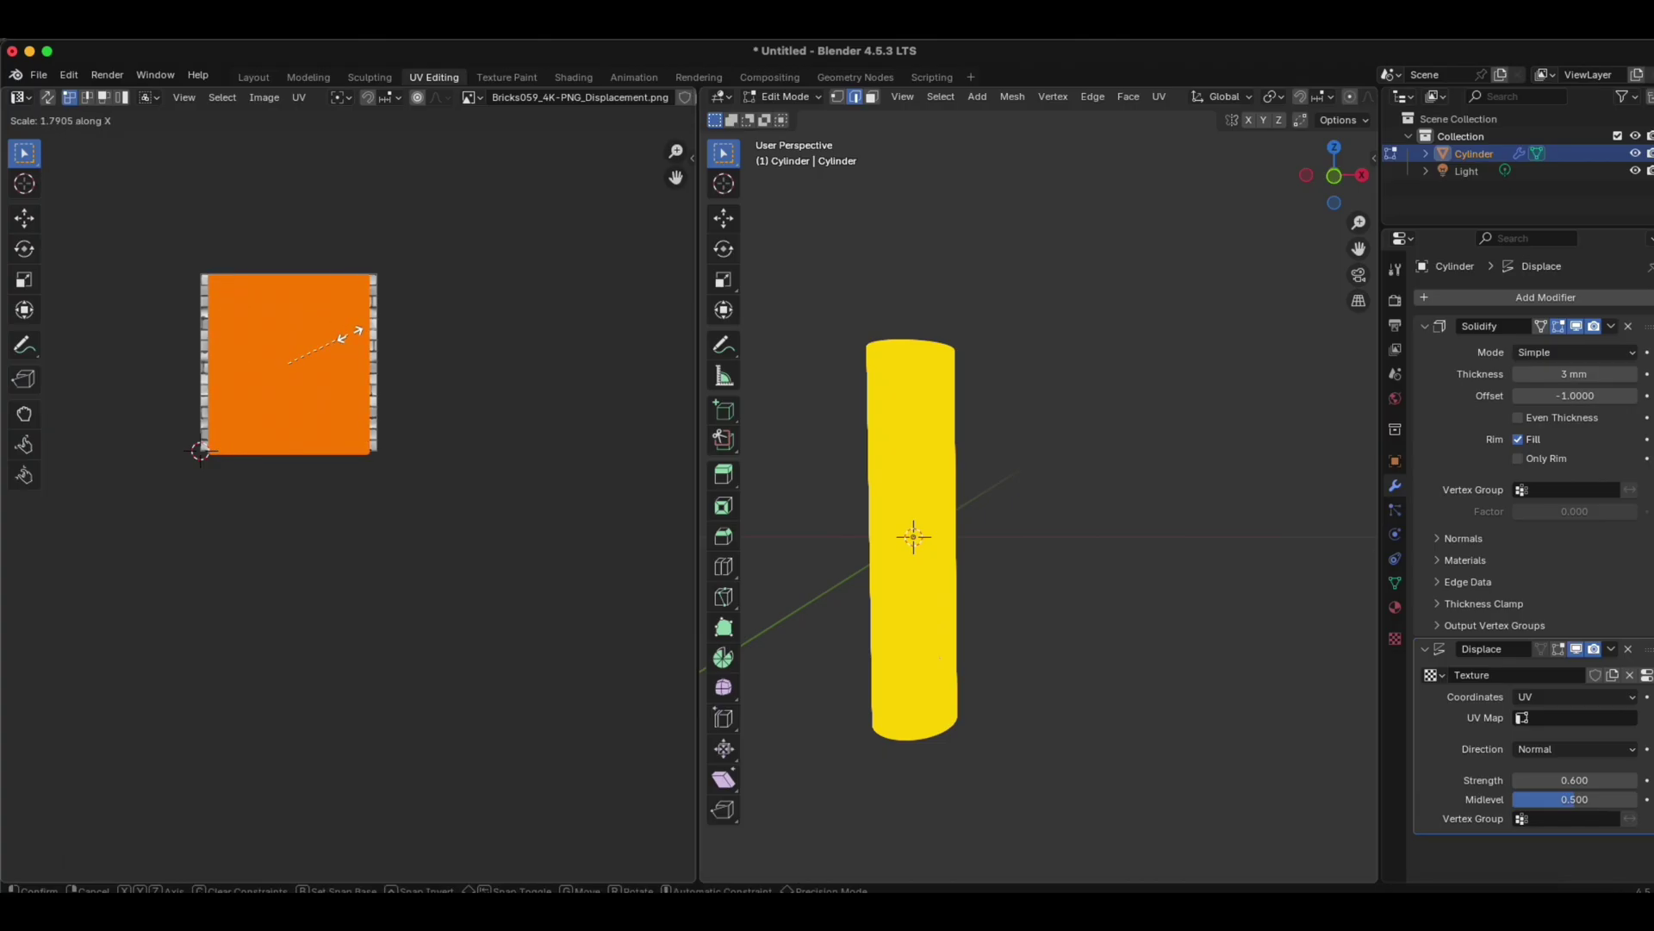
pyautogui.click(349, 334)
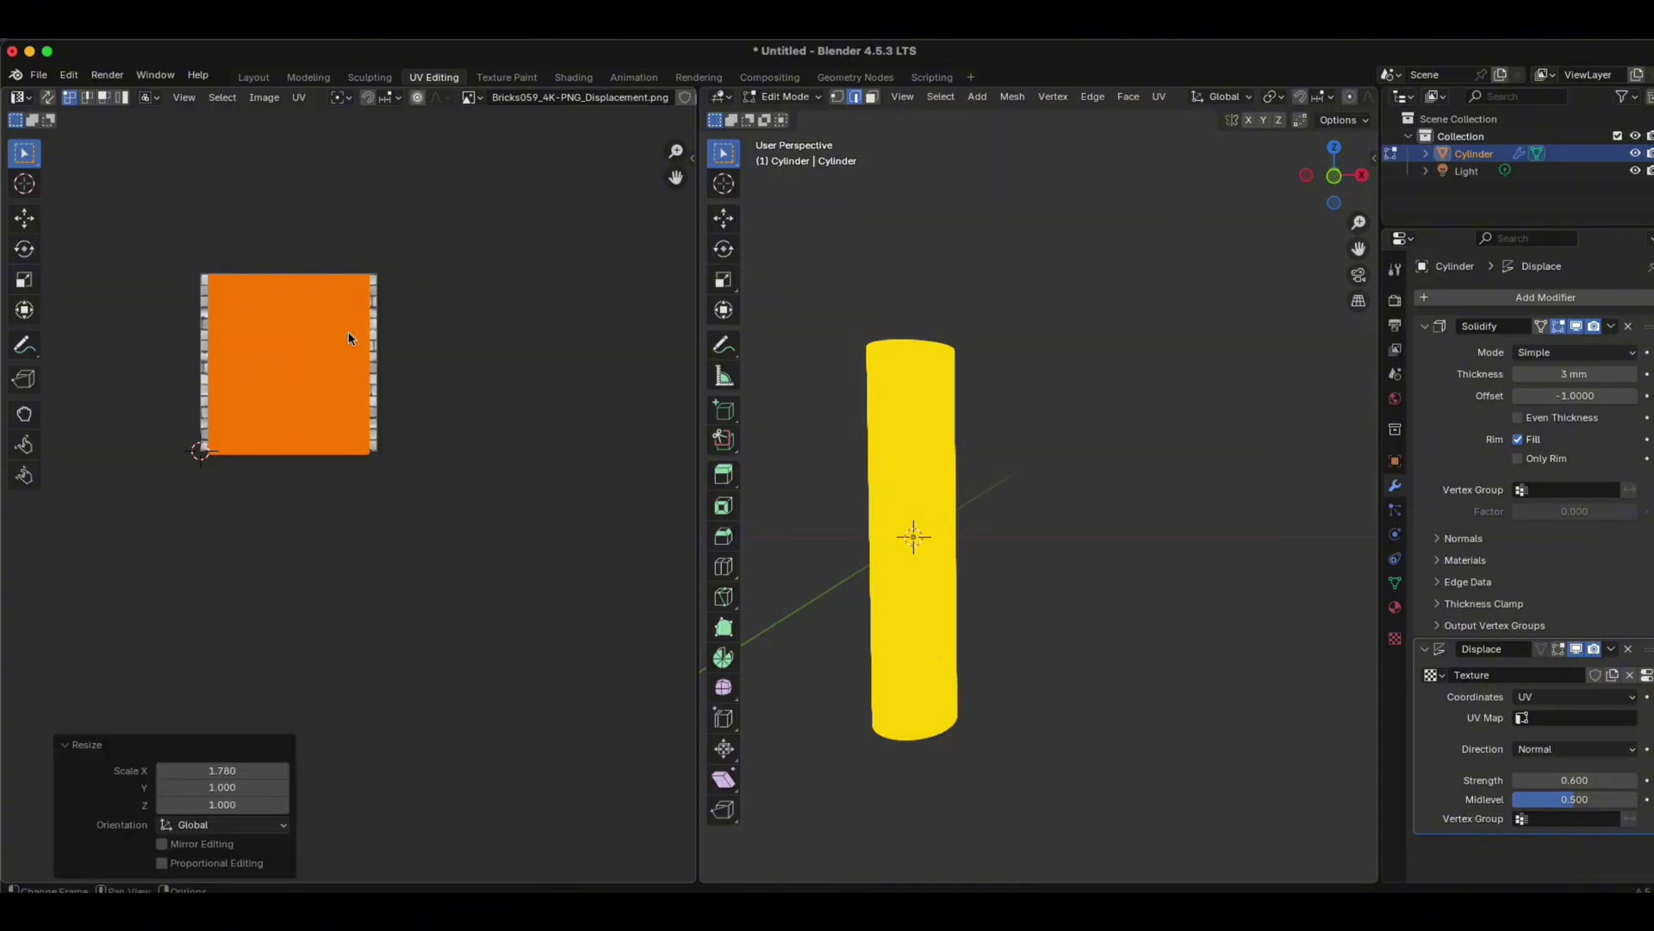
# Step: Check the wider brick wrap in Object Mode, then return to Edit Mode with Tab
pyautogui.click(780, 97)
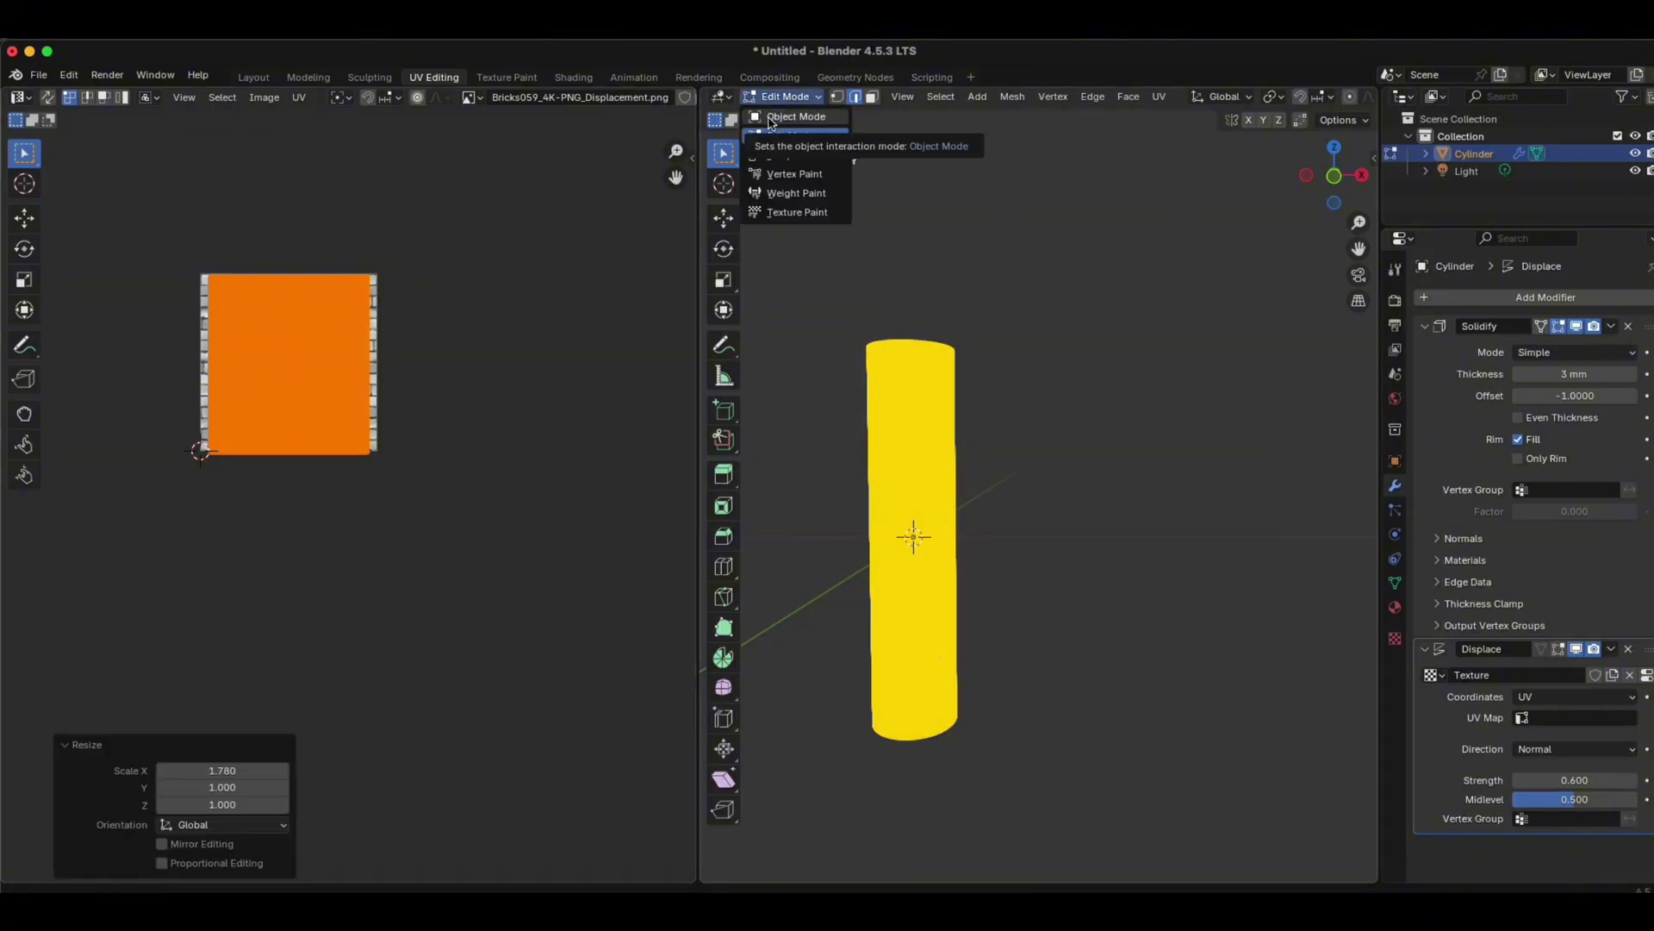
pyautogui.click(788, 117)
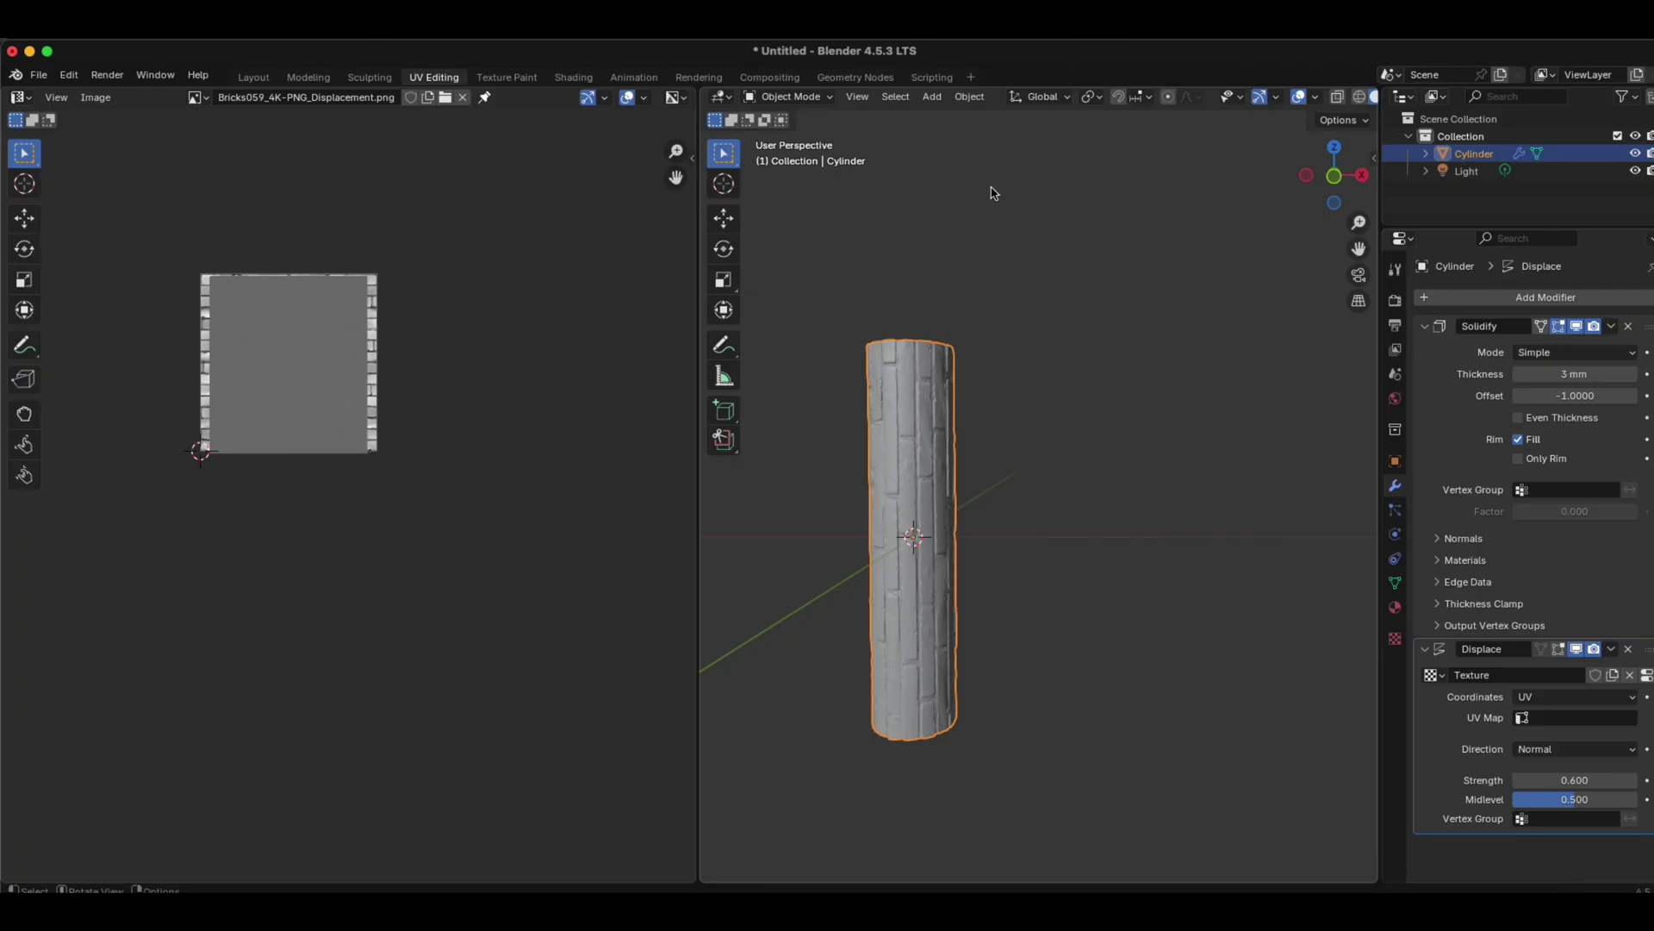
pyautogui.moveTo(1035, 449); pyautogui.dragTo(1108, 417, button='middle')
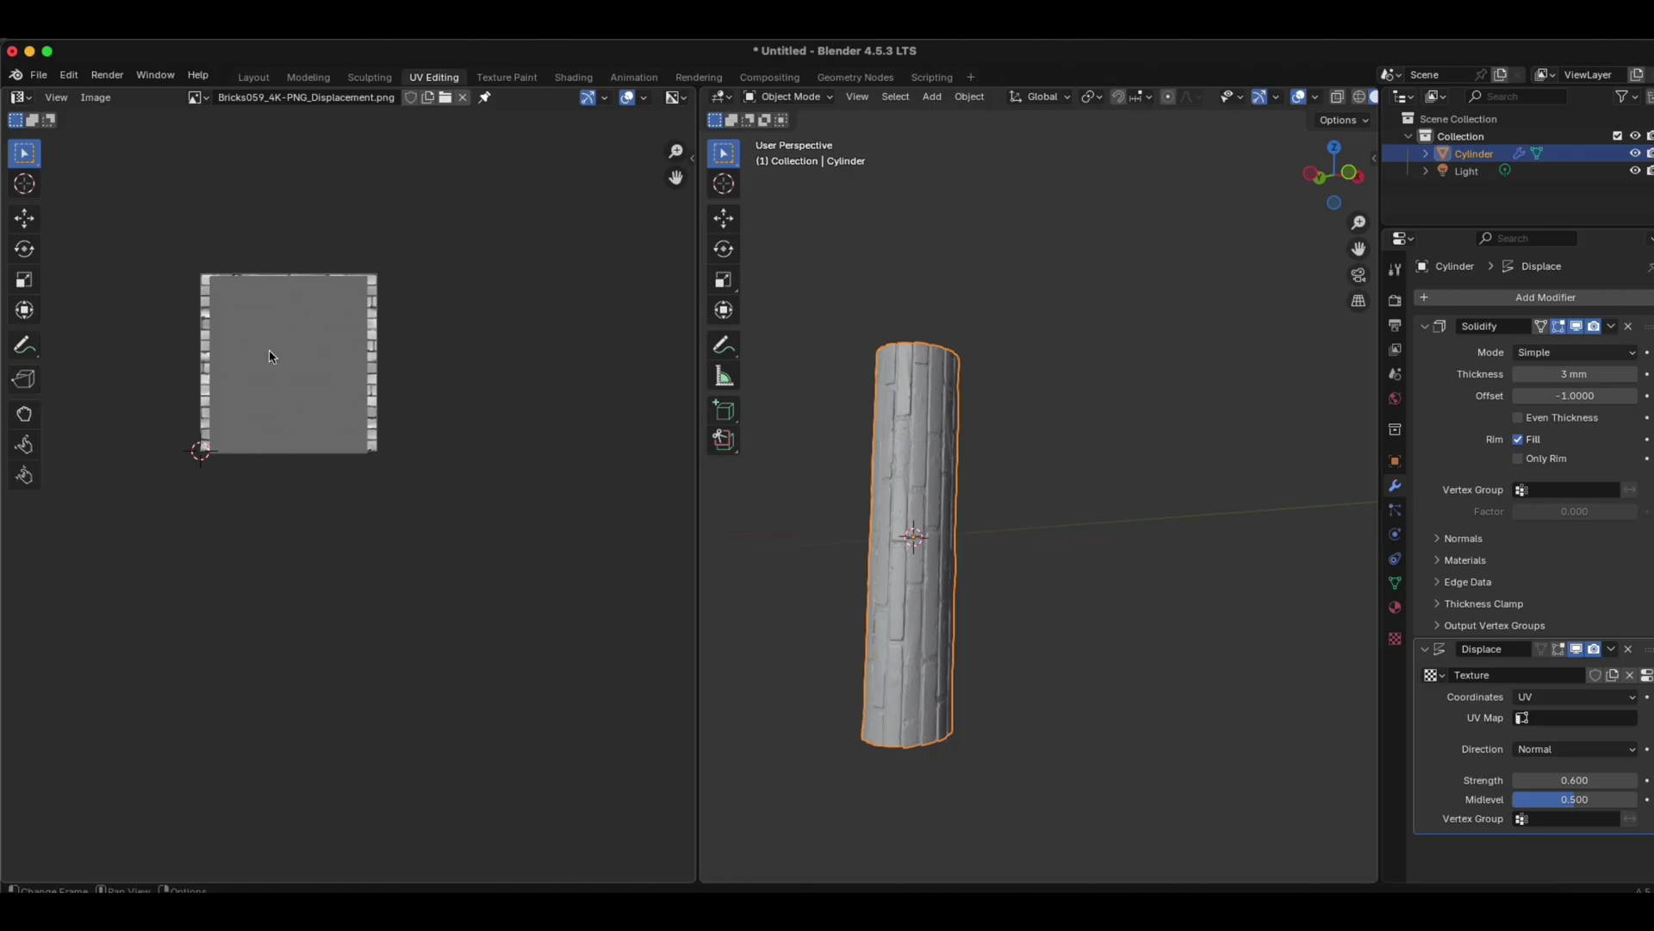
pyautogui.press('Tab')
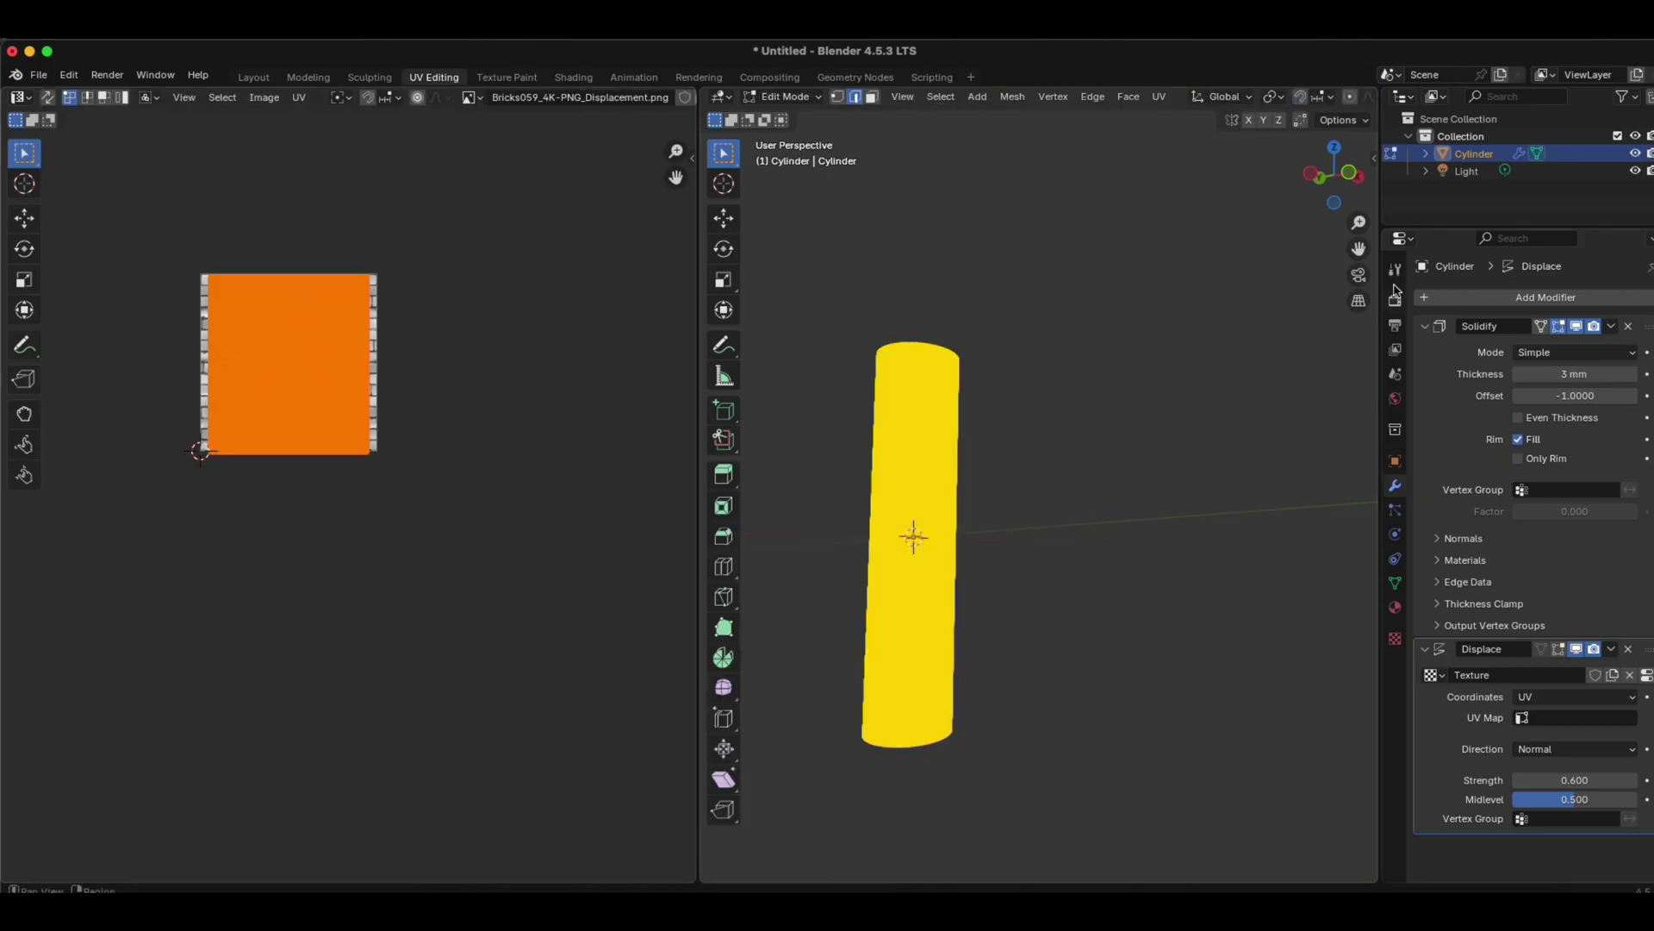
# Step: Switch to Object Mode and orbit and zoom to inspect the cylinder's open top, interior and sides
pyautogui.click(818, 97)
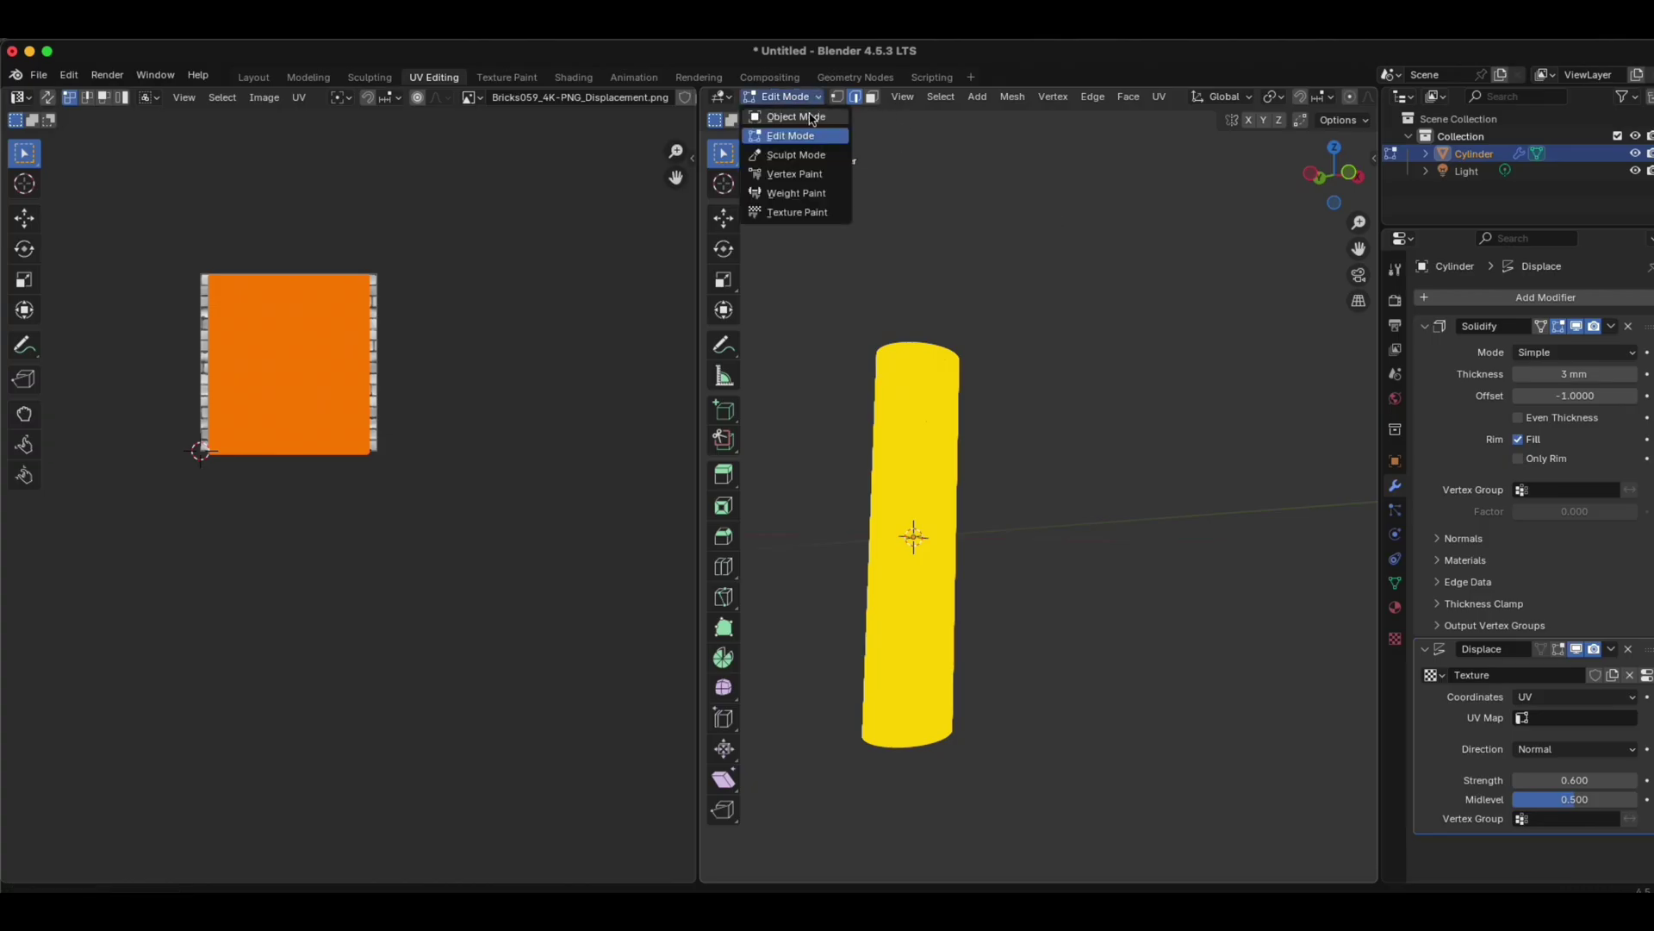
pyautogui.click(808, 117)
pyautogui.moveTo(1074, 426); pyautogui.dragTo(1103, 577, button='middle')
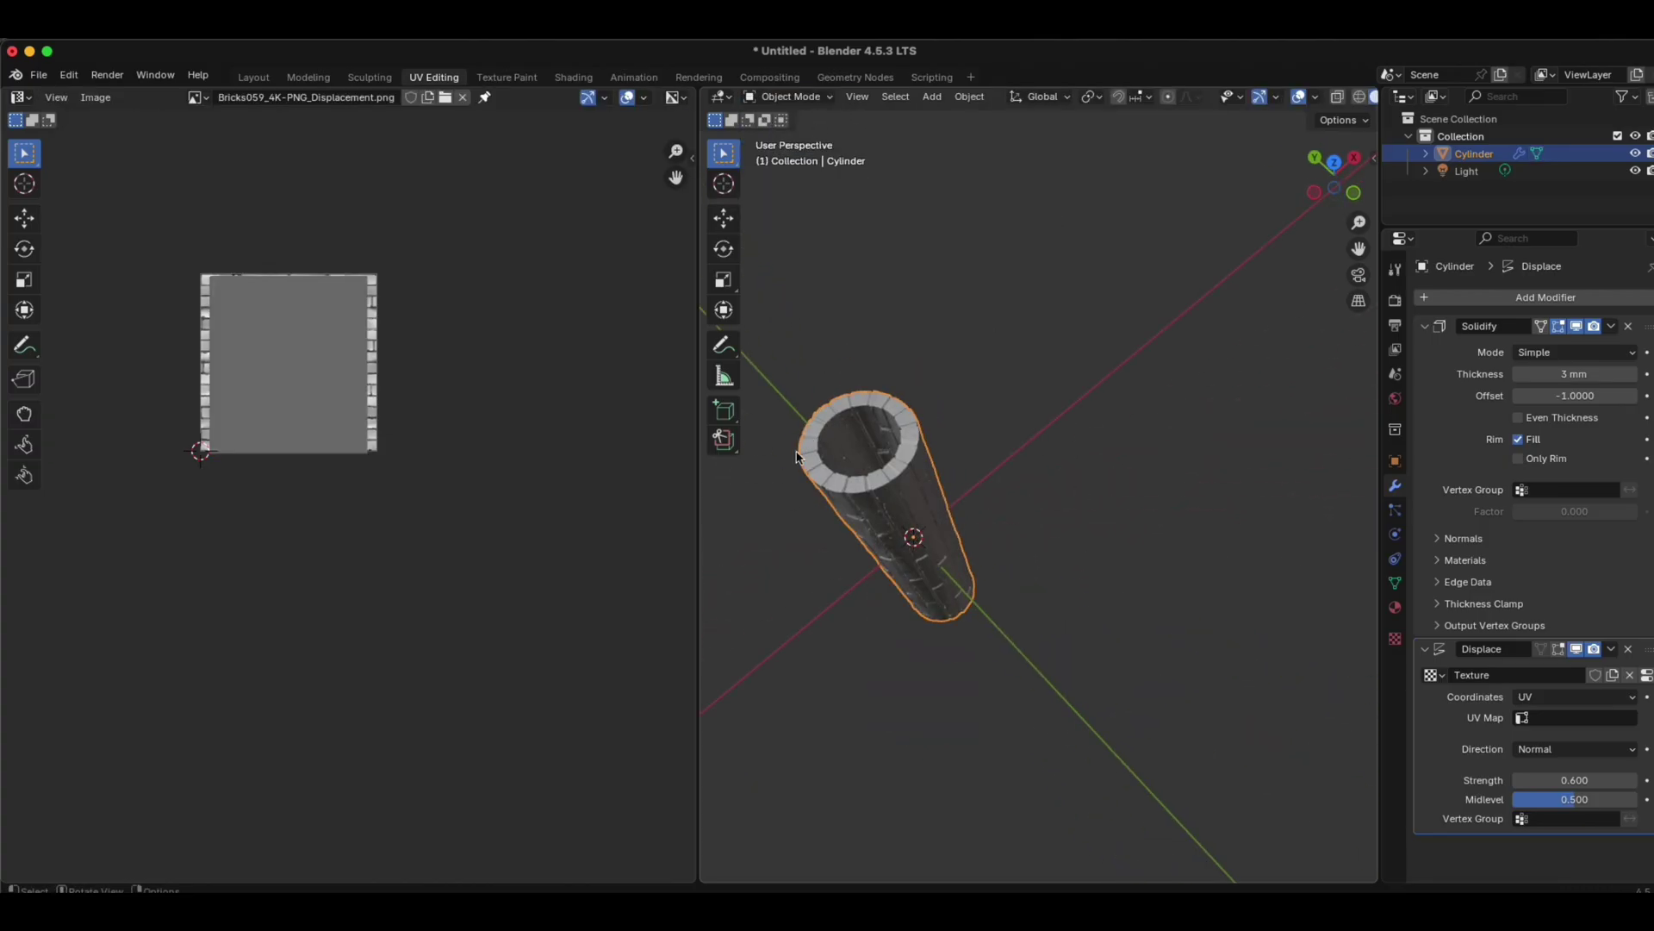
pyautogui.scroll(3, 870, 581)
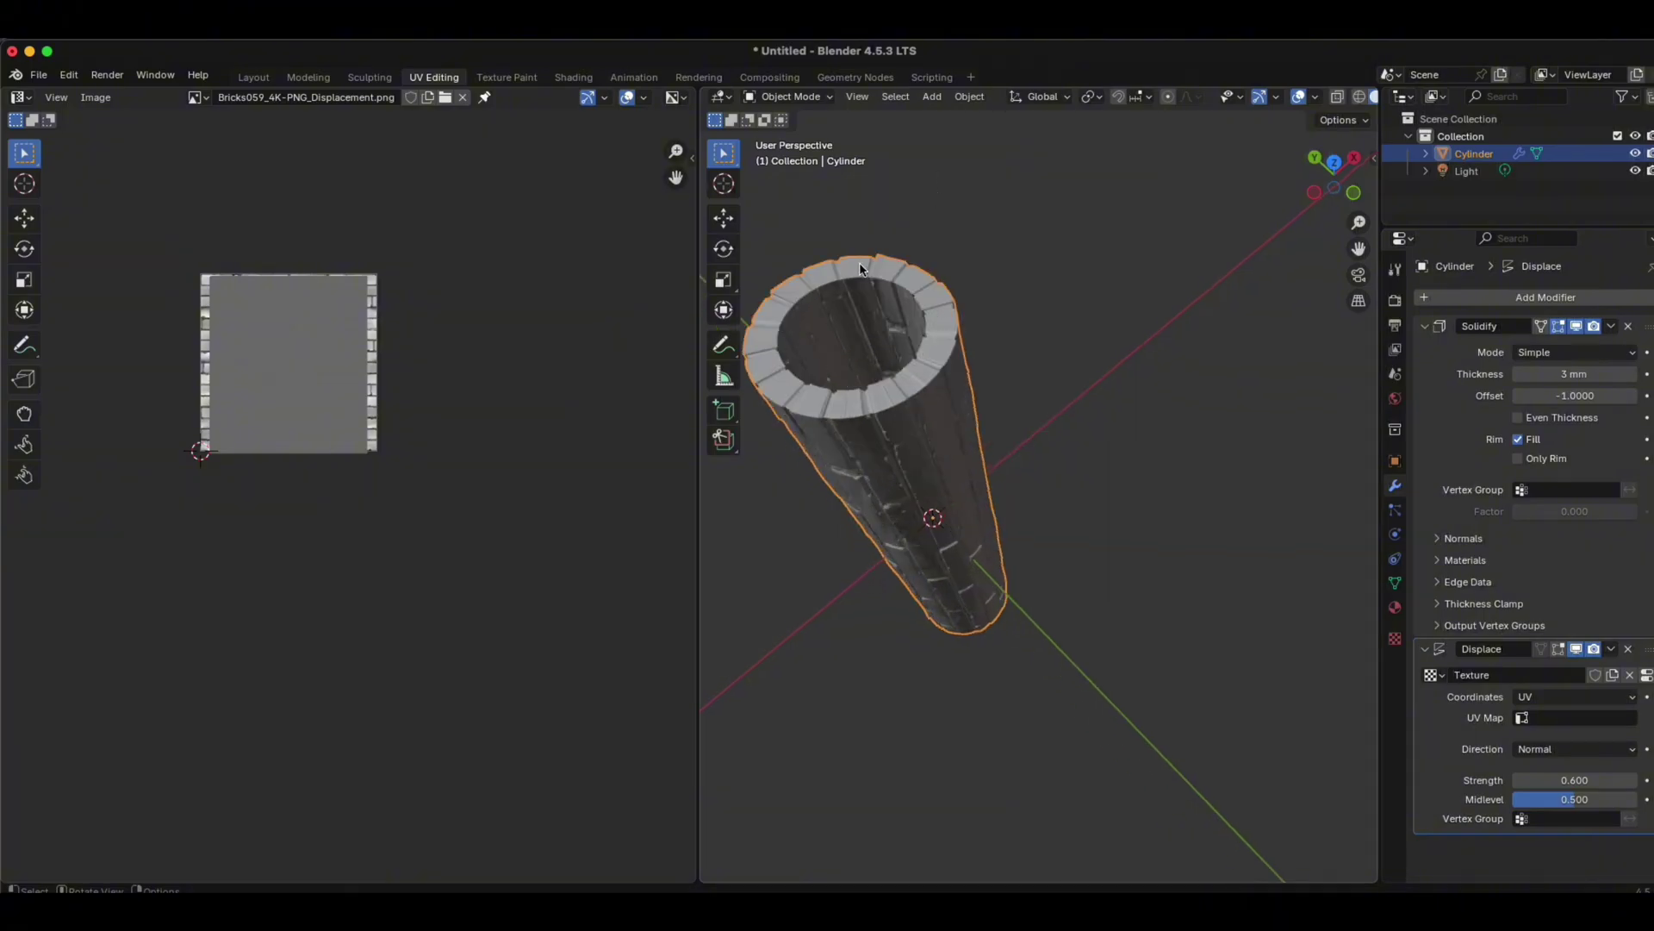
pyautogui.moveTo(1016, 584); pyautogui.dragTo(1052, 324, button='middle')
pyautogui.scroll(2, 1052, 323)
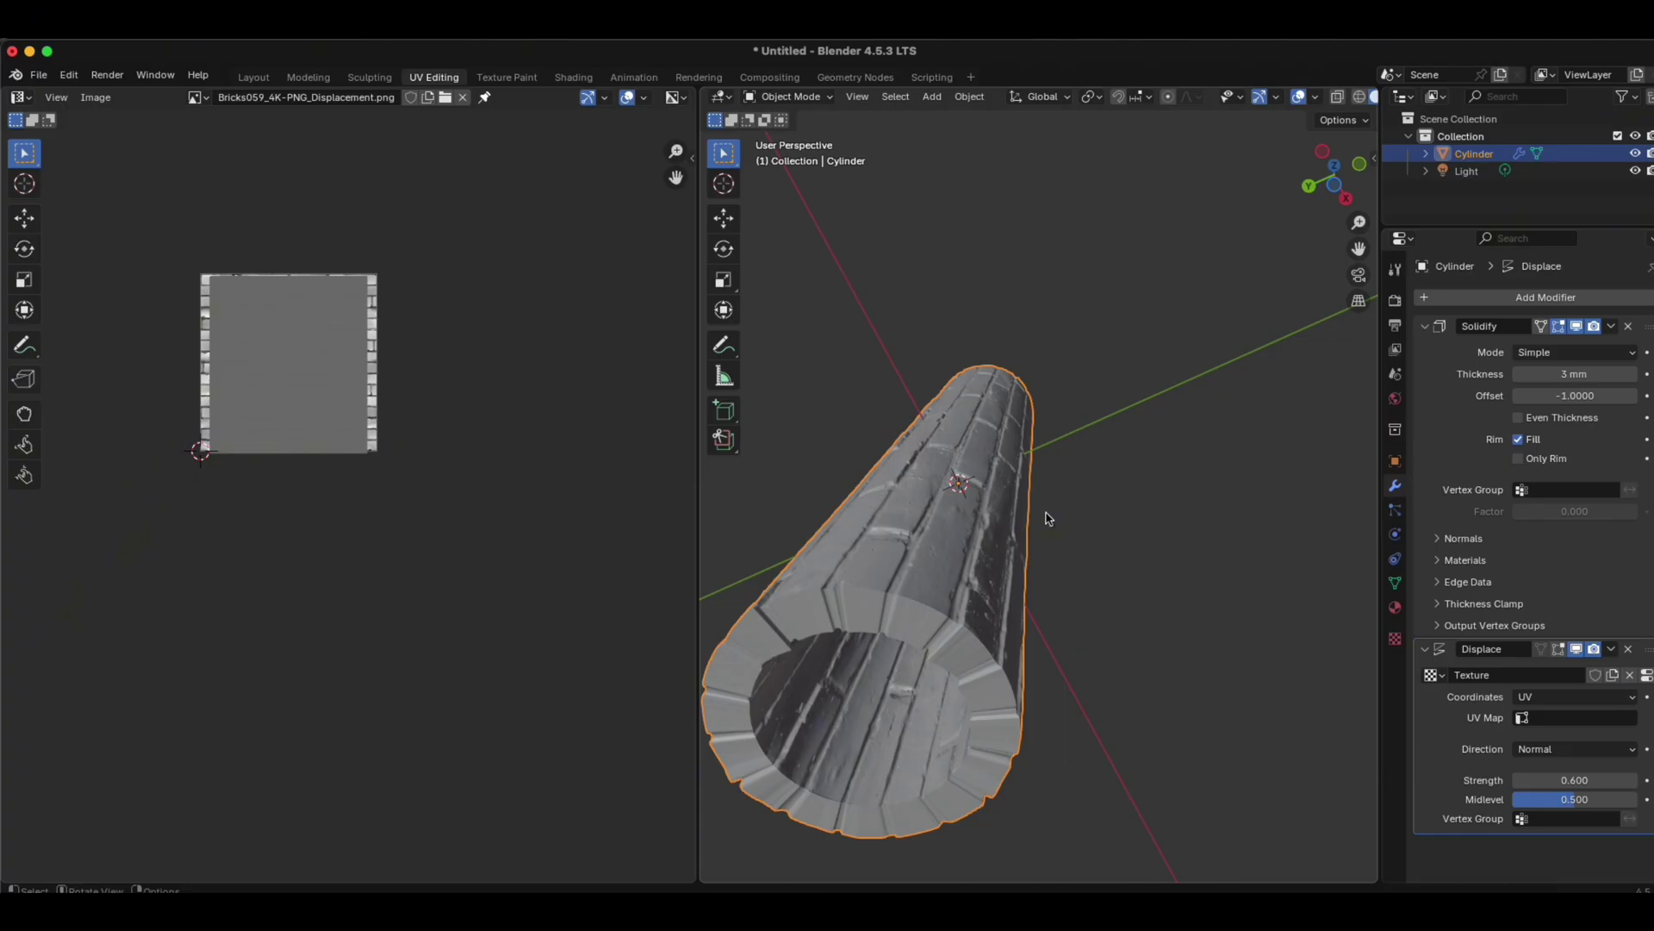
pyautogui.moveTo(1052, 517); pyautogui.dragTo(1060, 620, button='middle')
pyautogui.scroll(-1, 1058, 392)
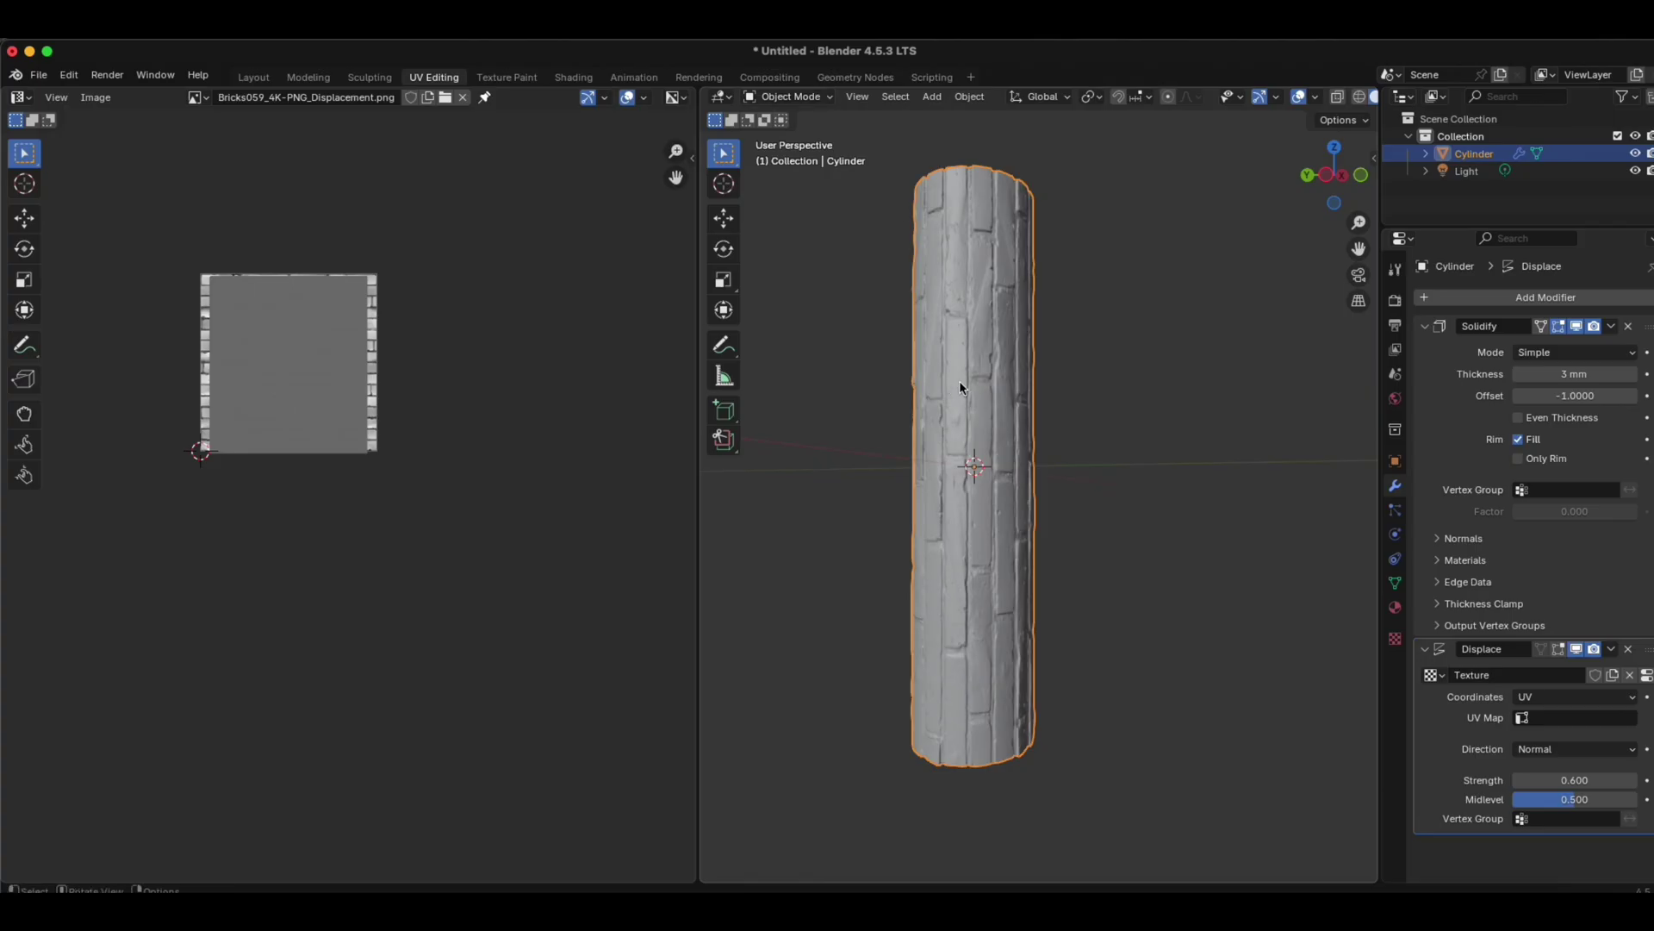
# Step: Add a new cylinder, enlarge it, and raise it along Z above the brick tube
pyautogui.hotkey('shift', 'a')
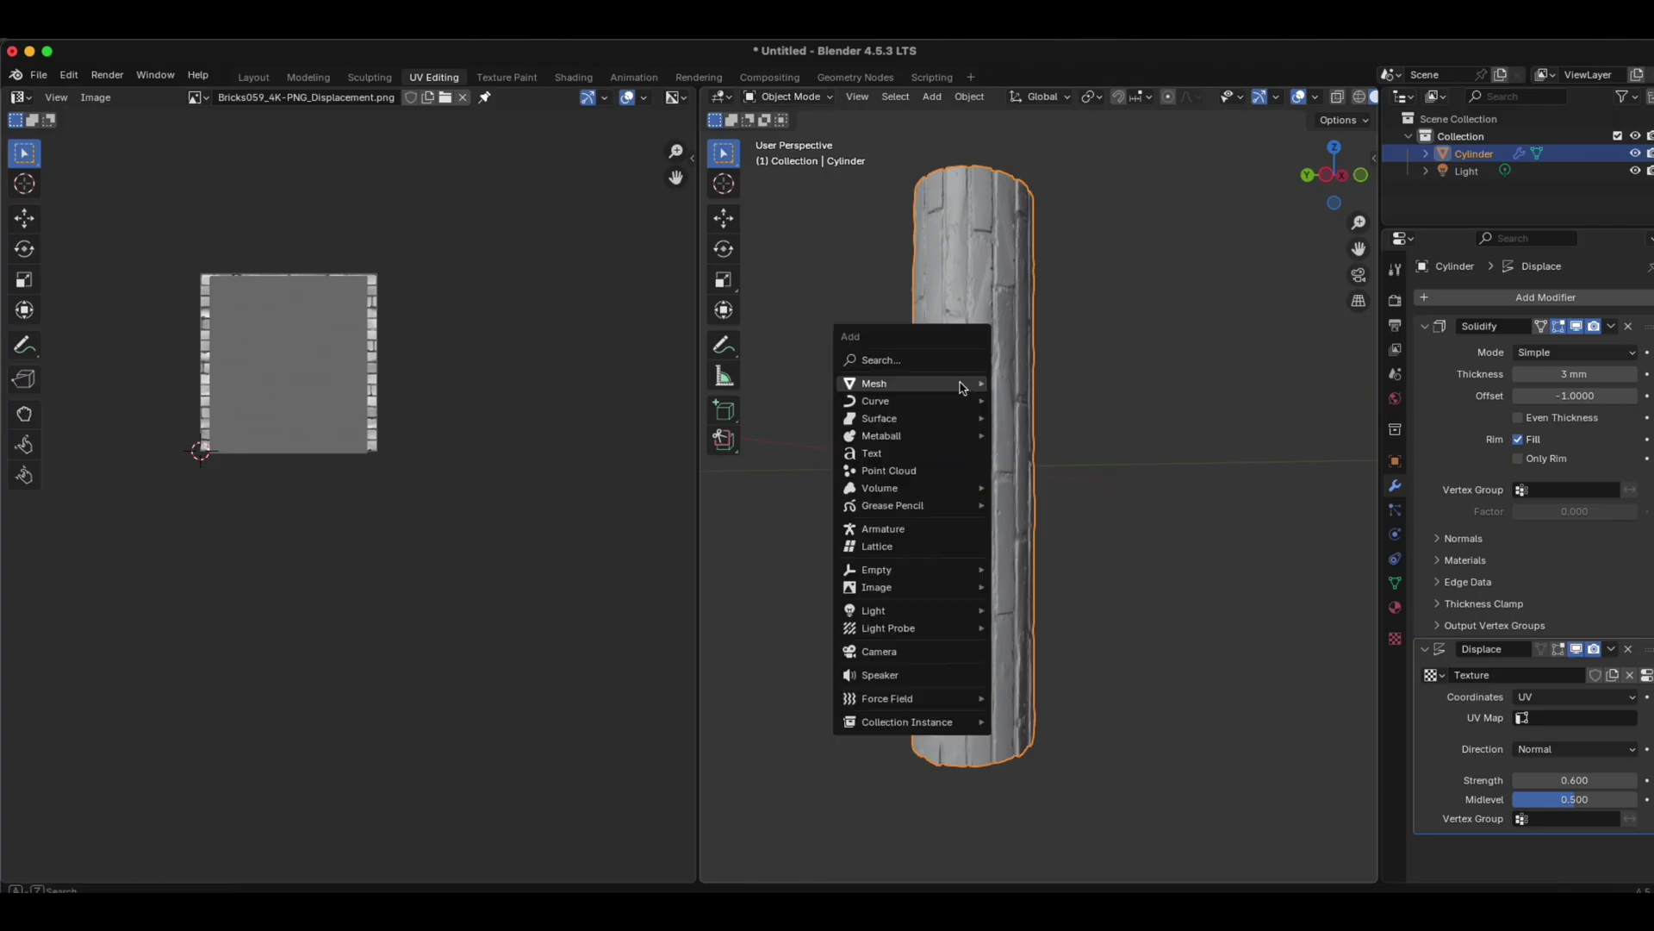
pyautogui.moveTo(959, 383)
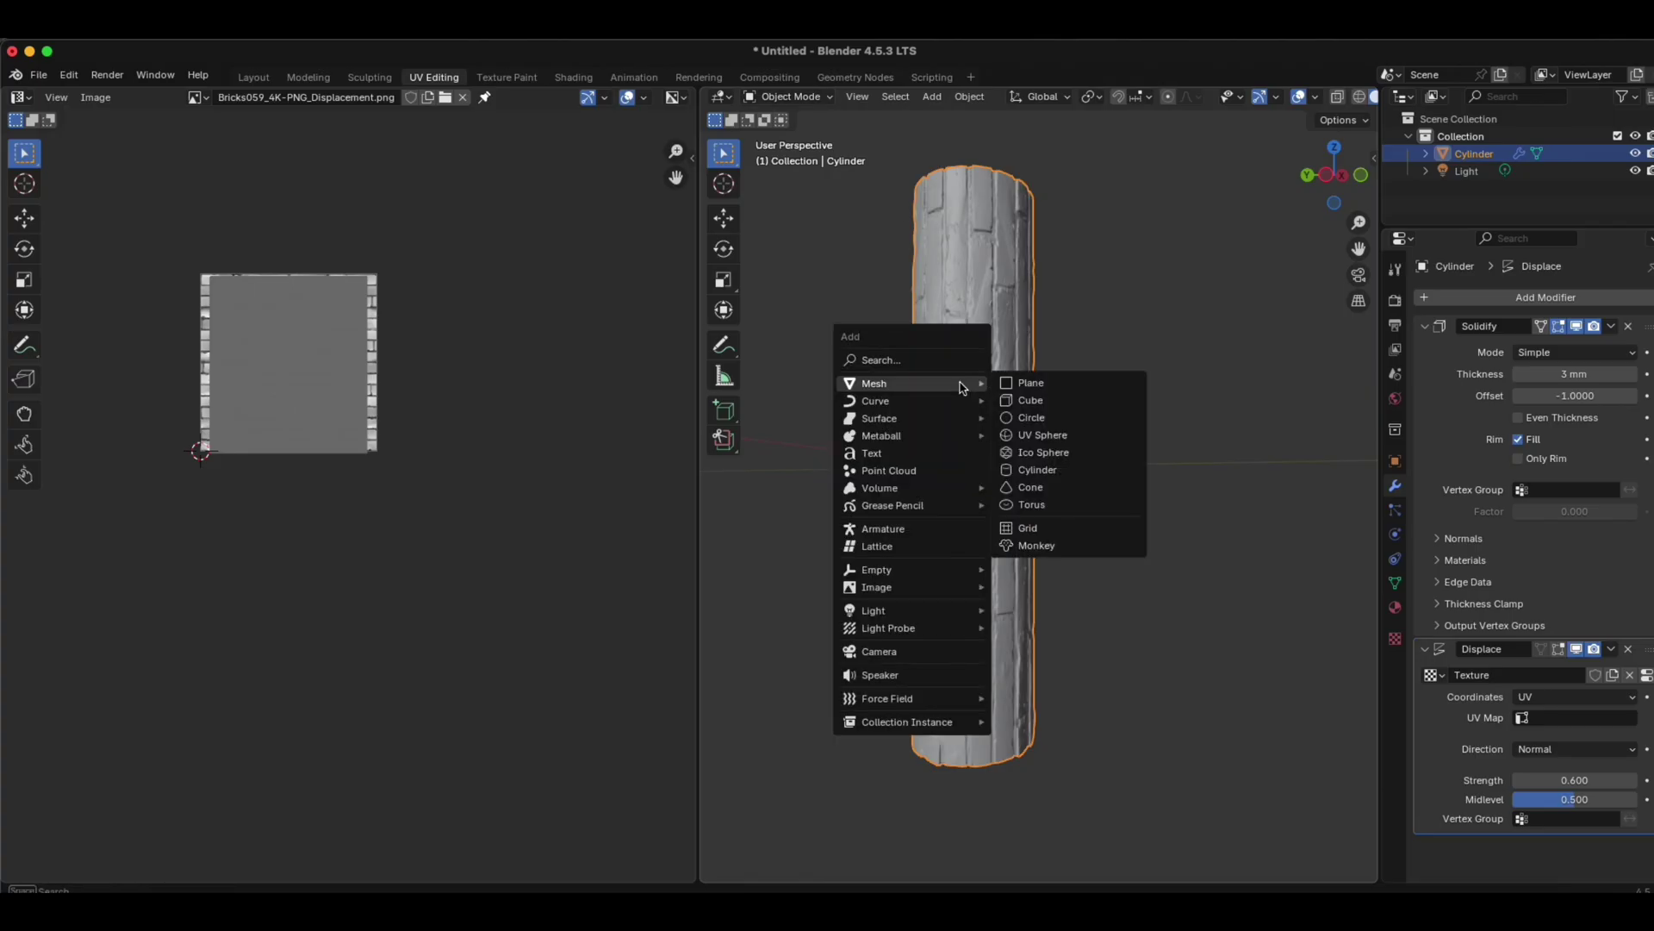
pyautogui.click(1036, 470)
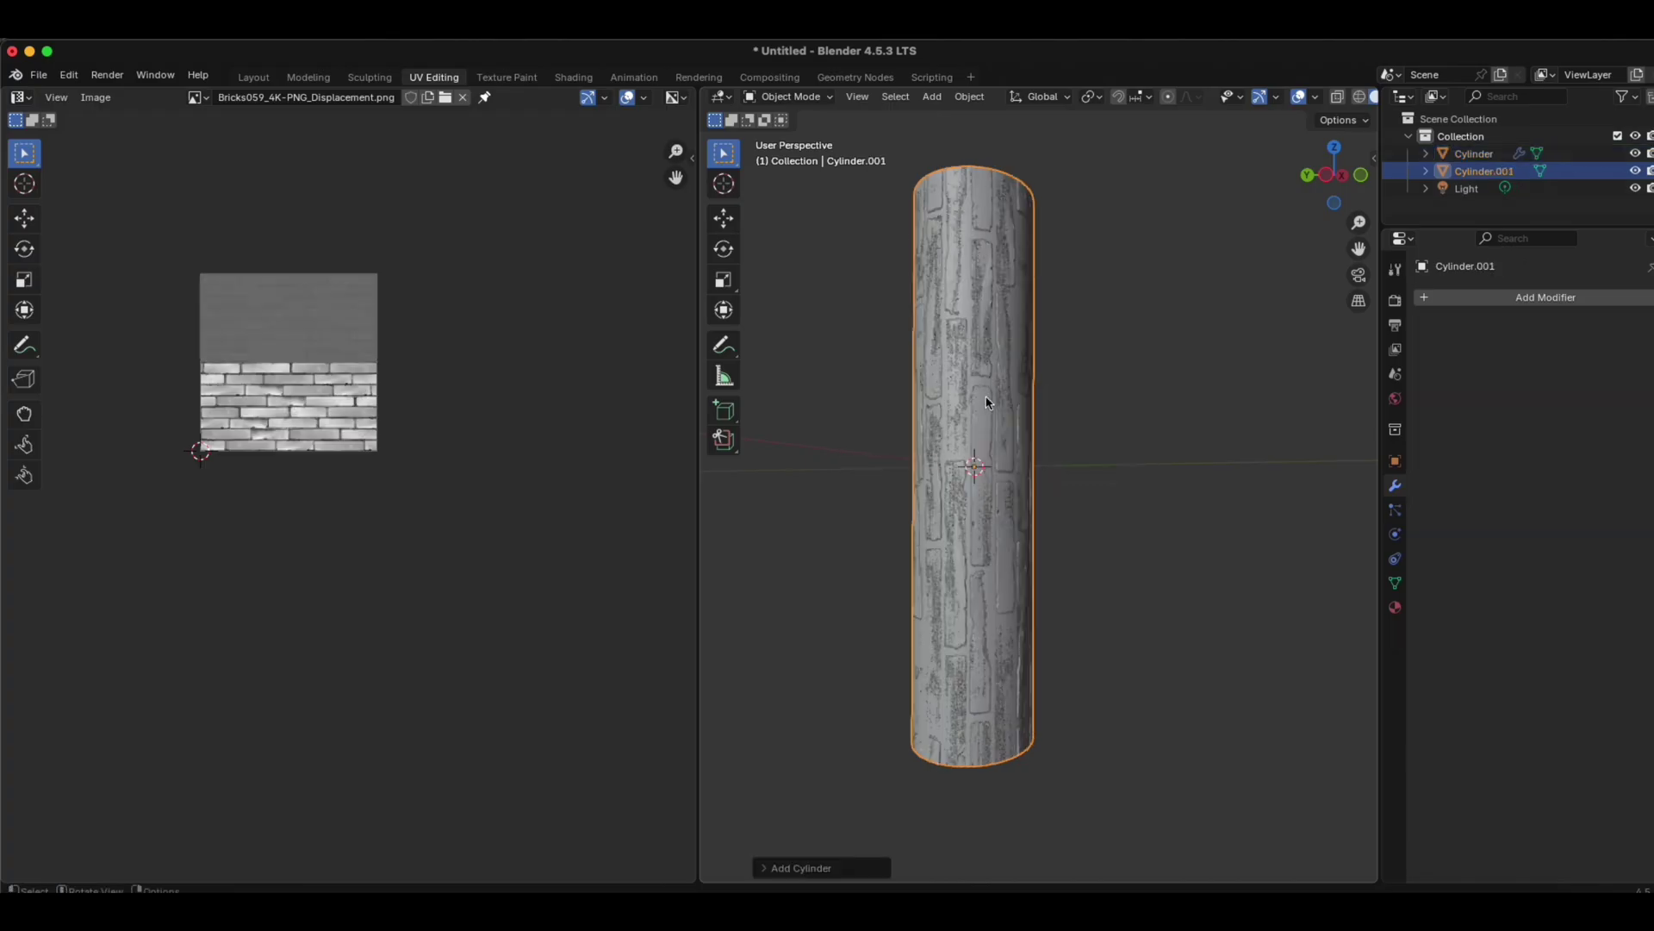
pyautogui.scroll(-2, 987, 402)
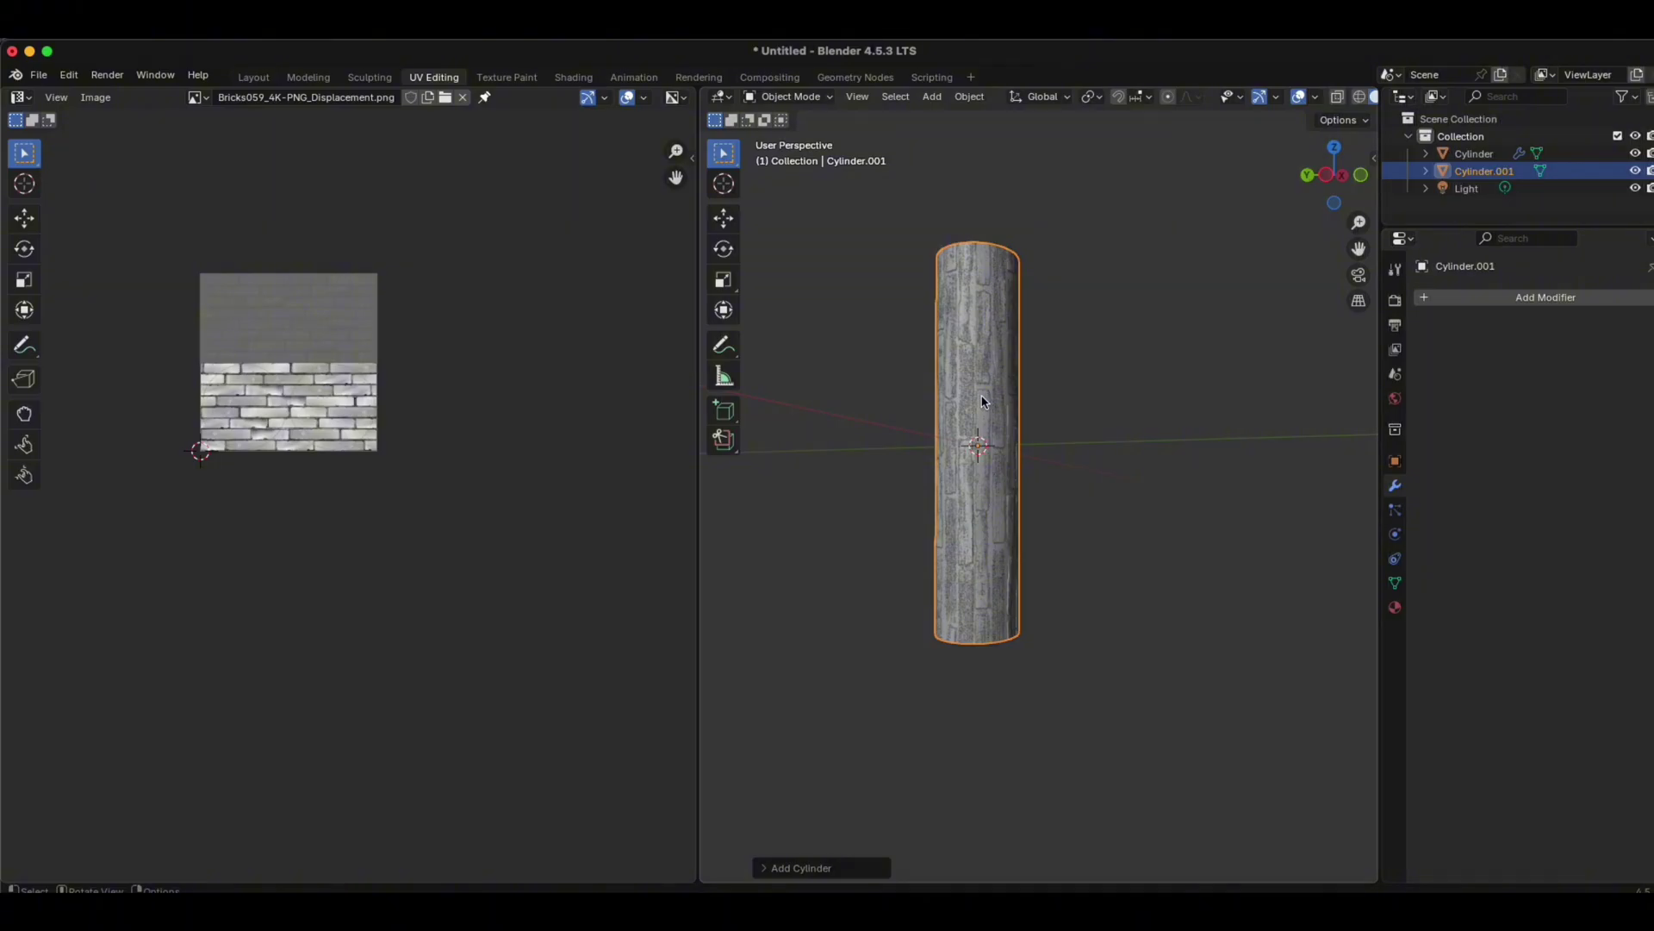
pyautogui.press('s')
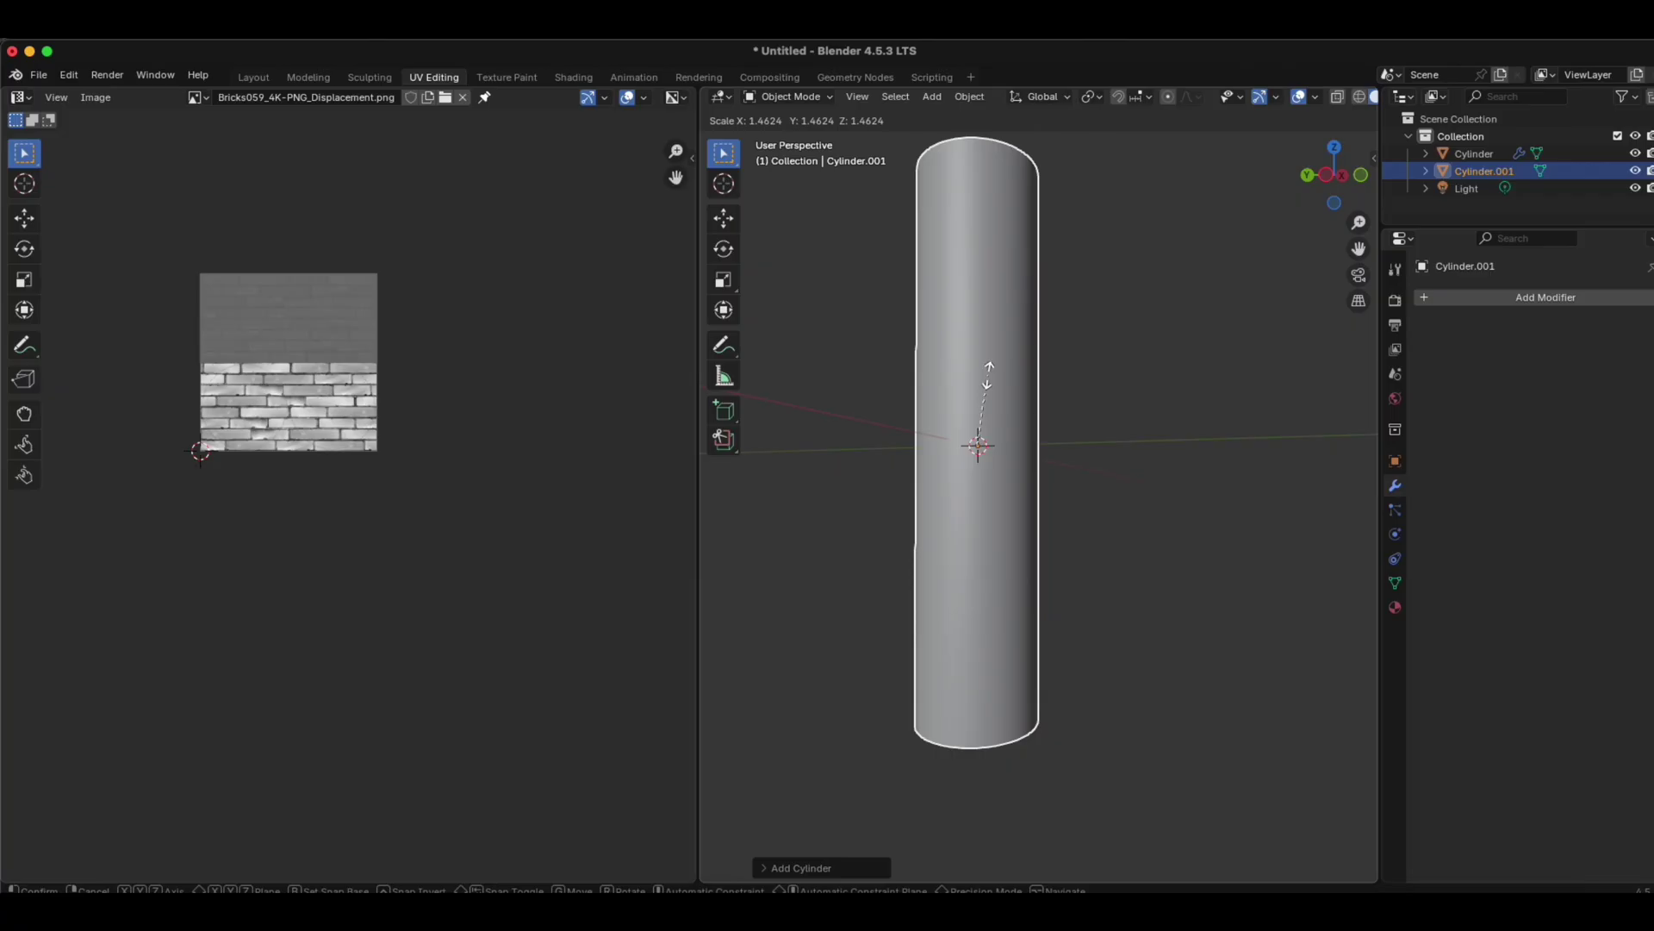
pyautogui.click(989, 377)
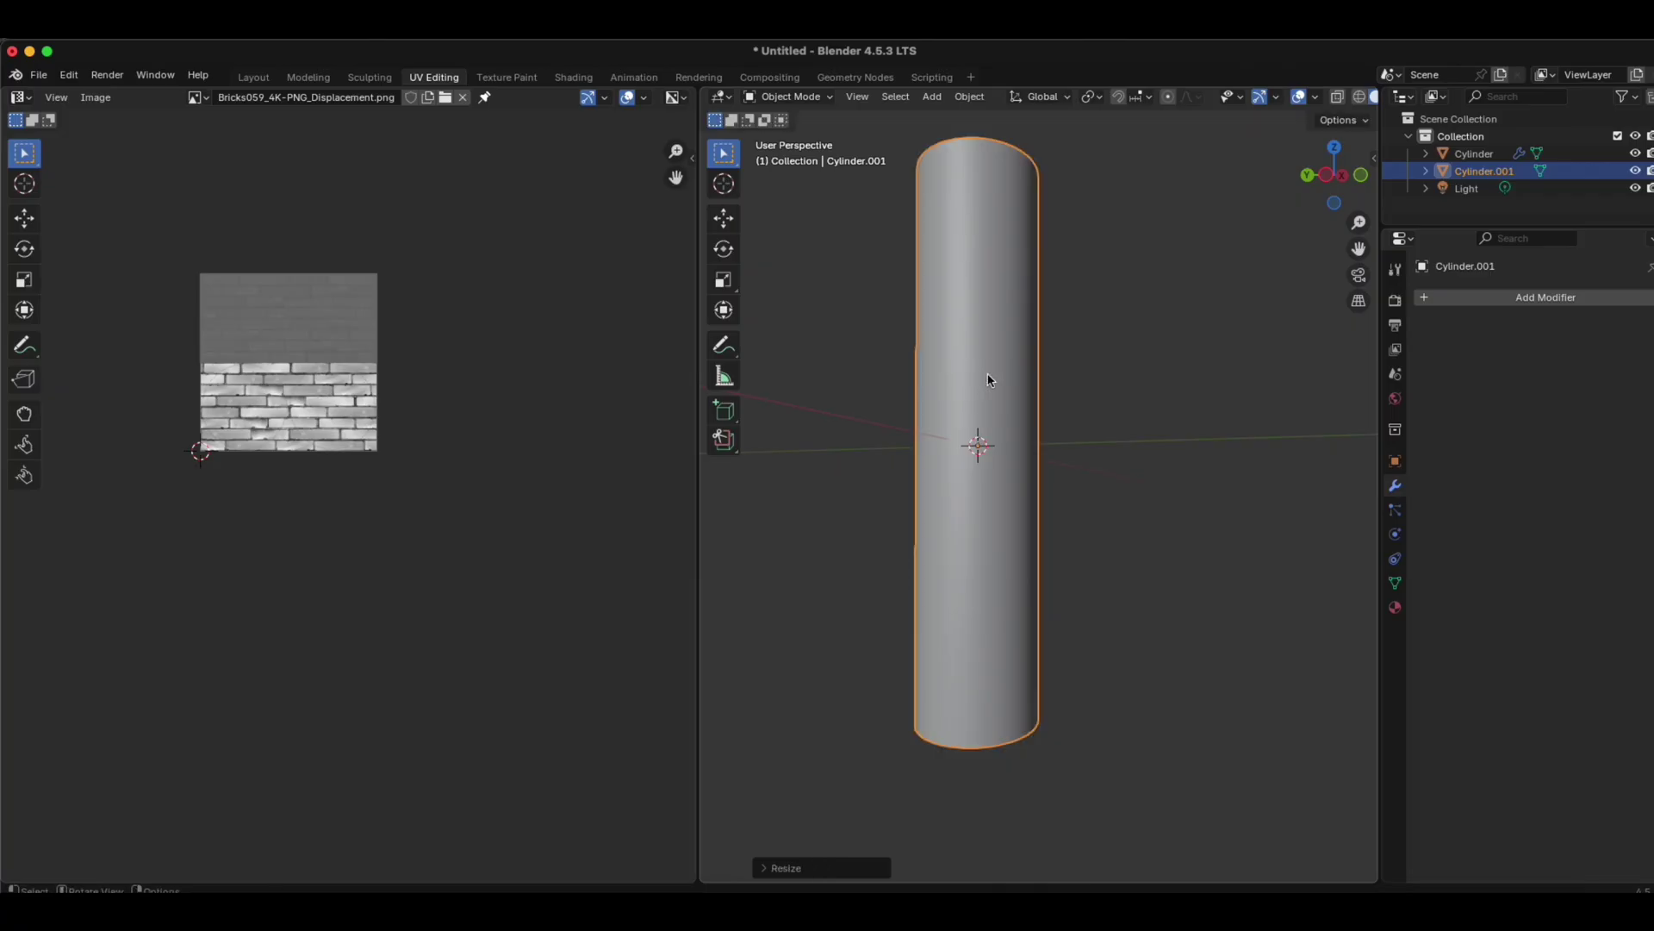
pyautogui.press('g')
pyautogui.press('z')
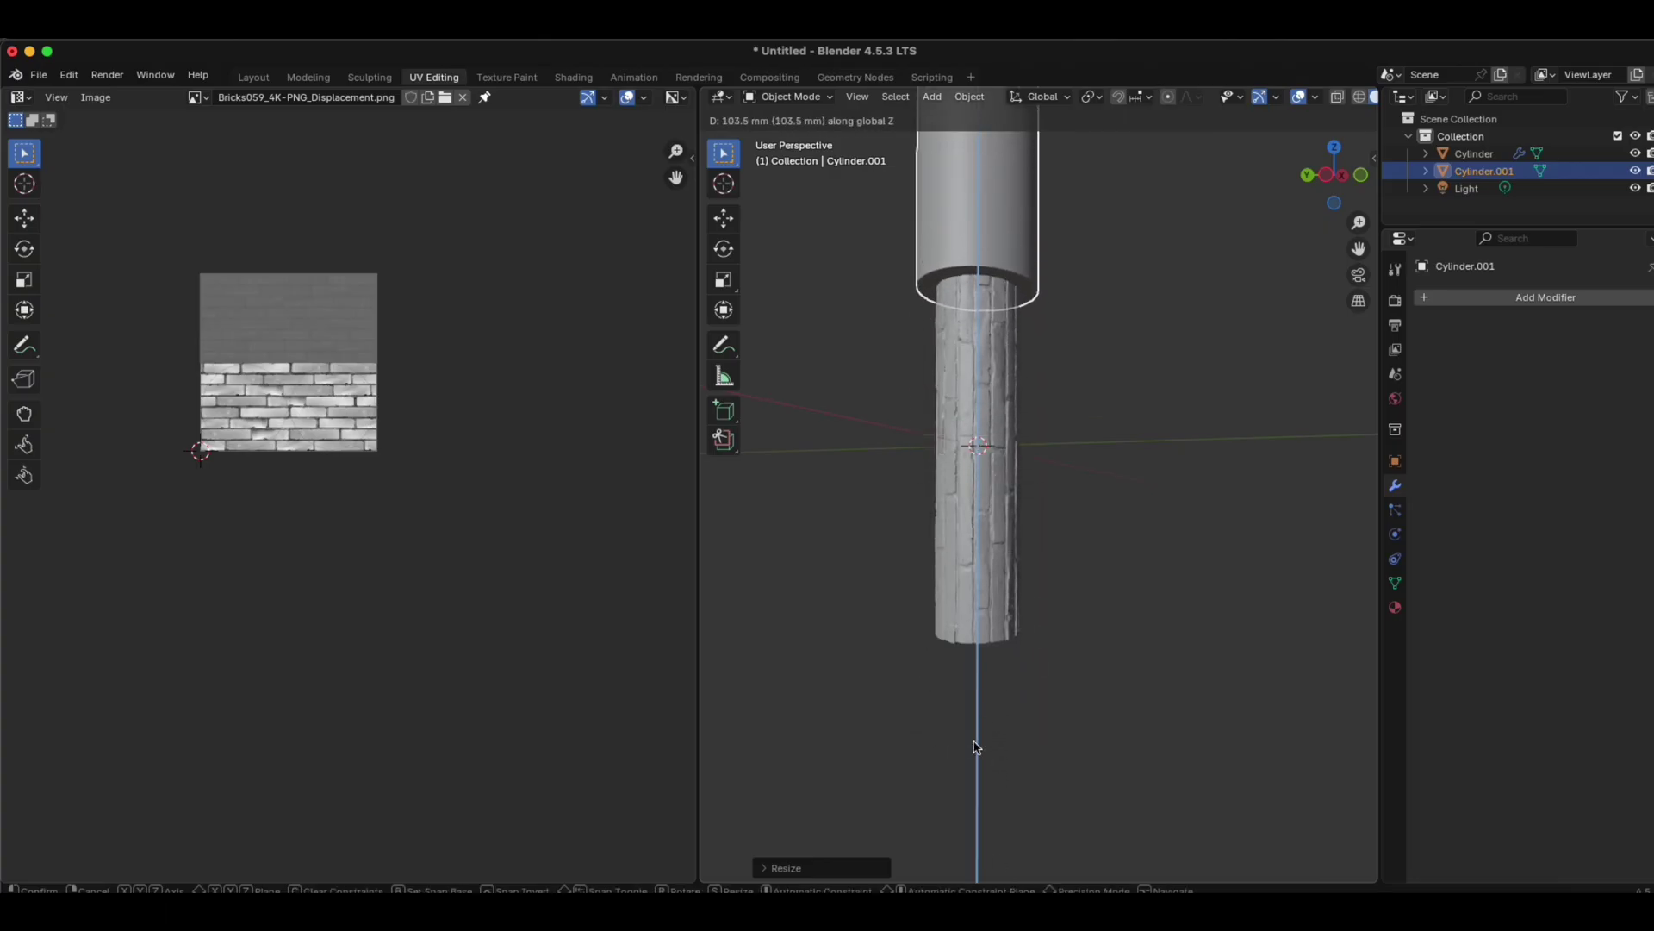
pyautogui.click(977, 747)
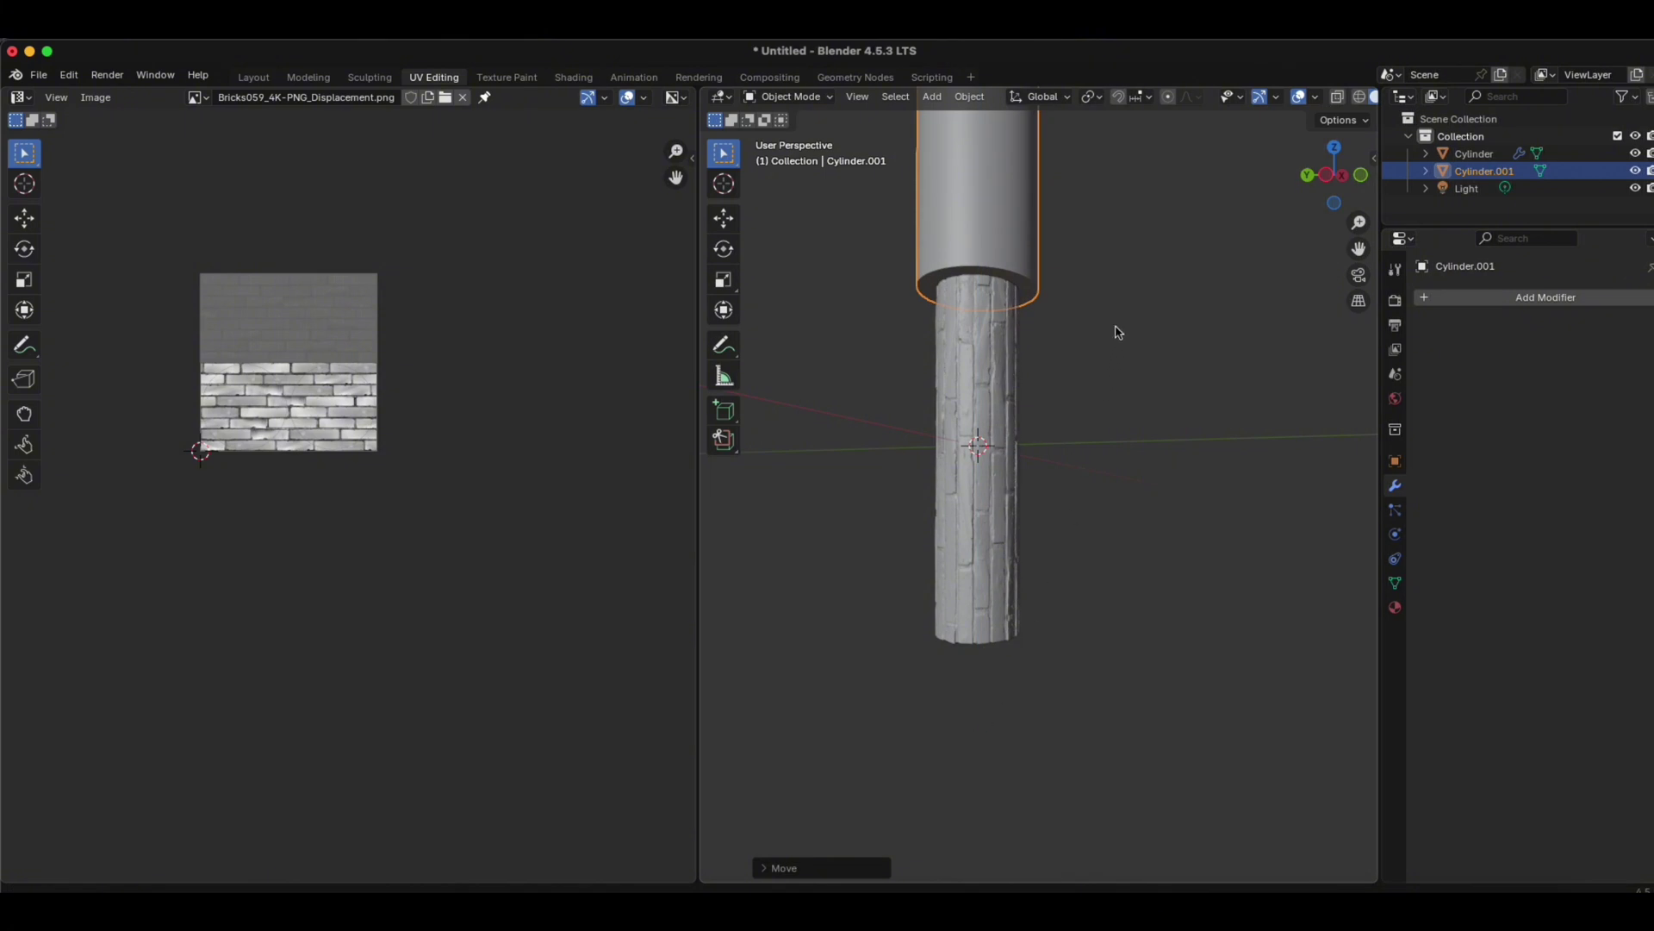
# Step: In Right Orthographic view, nudge the cutter along Z to just overlap the tube top, then deselect
pyautogui.scroll(5, 1119, 333)
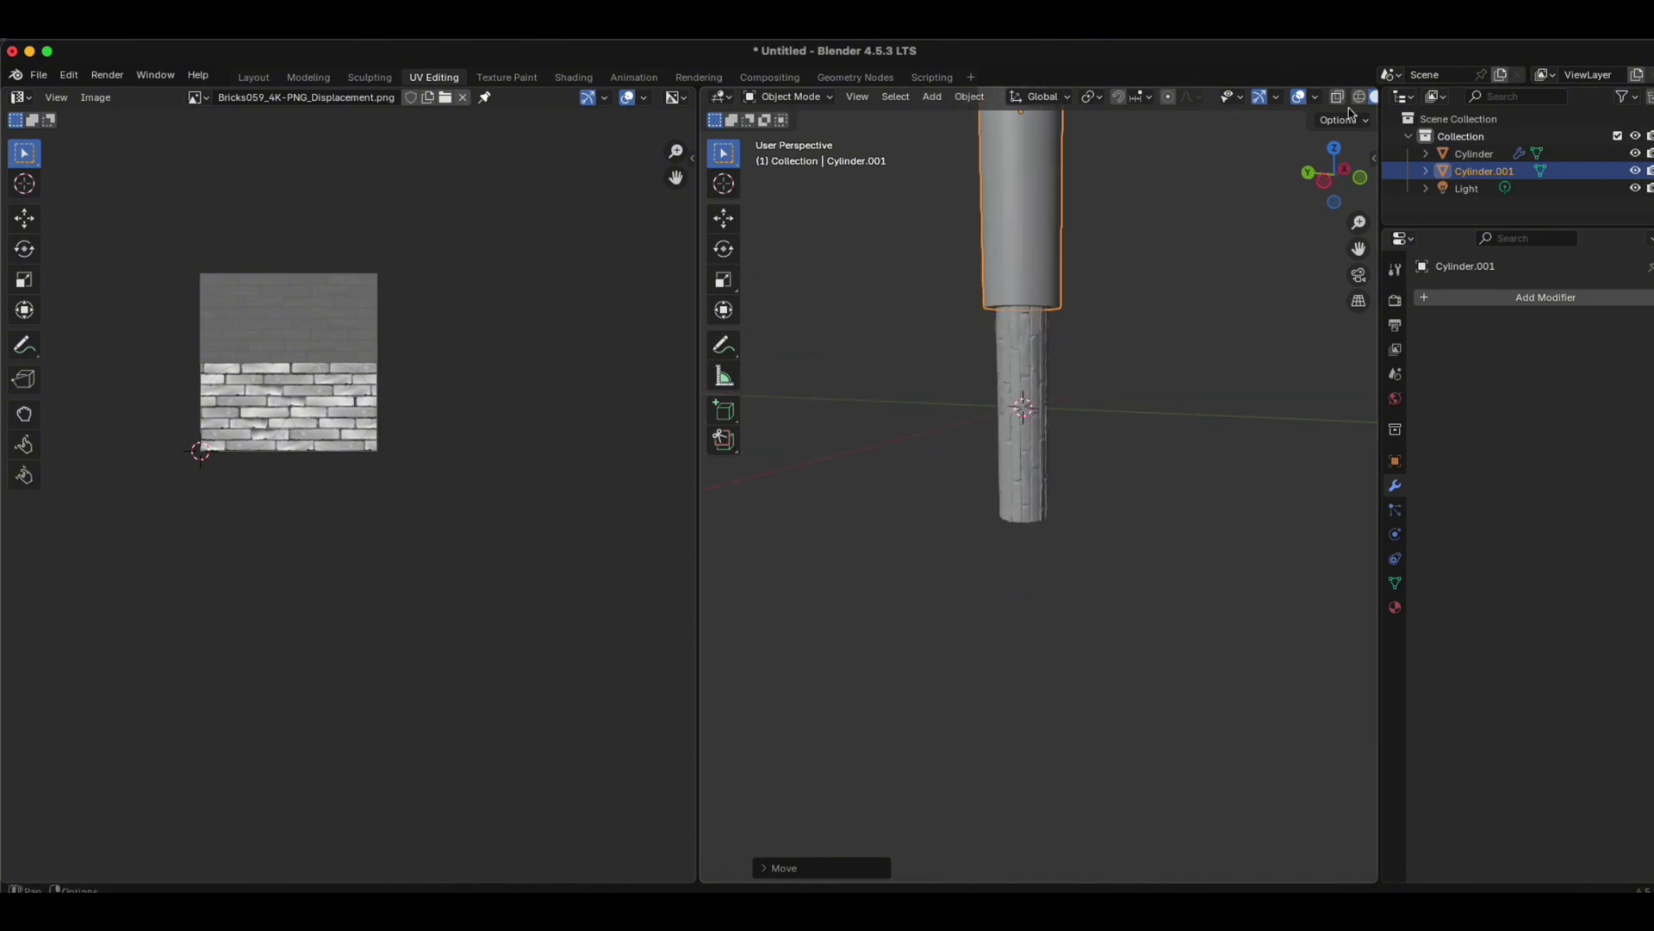
pyautogui.click(1347, 174)
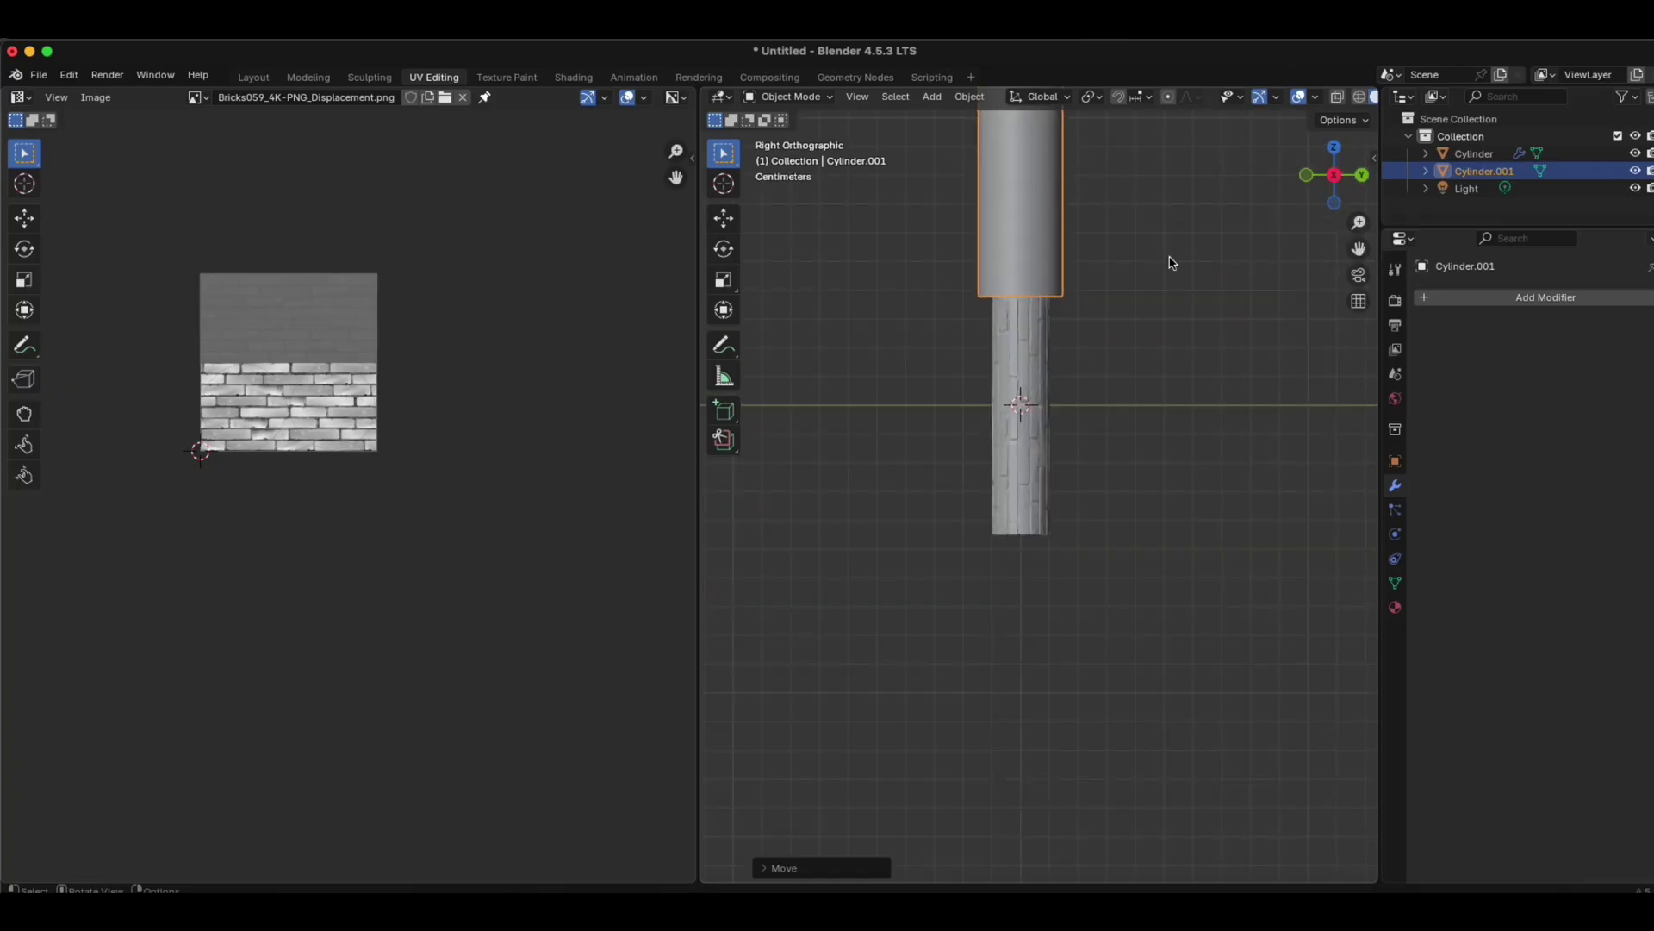
pyautogui.keyDown('shift'); pyautogui.moveTo(1171, 270); pyautogui.dragTo(1163, 436, button='middle'); pyautogui.keyUp('shift')
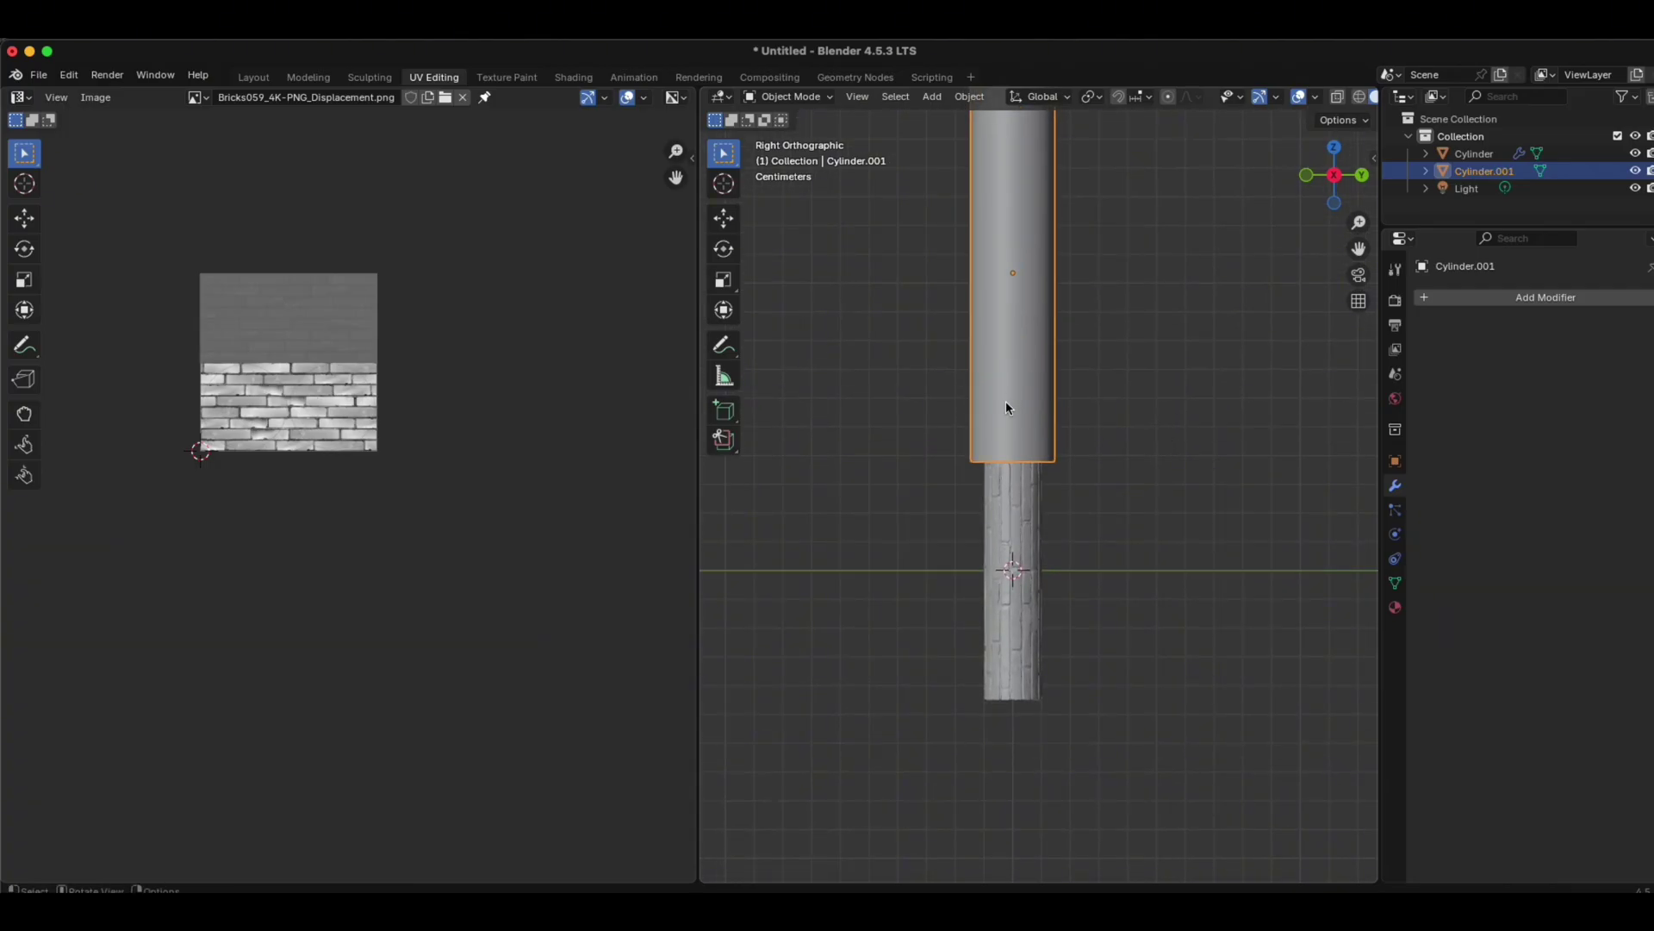
pyautogui.press('g')
pyautogui.press('z')
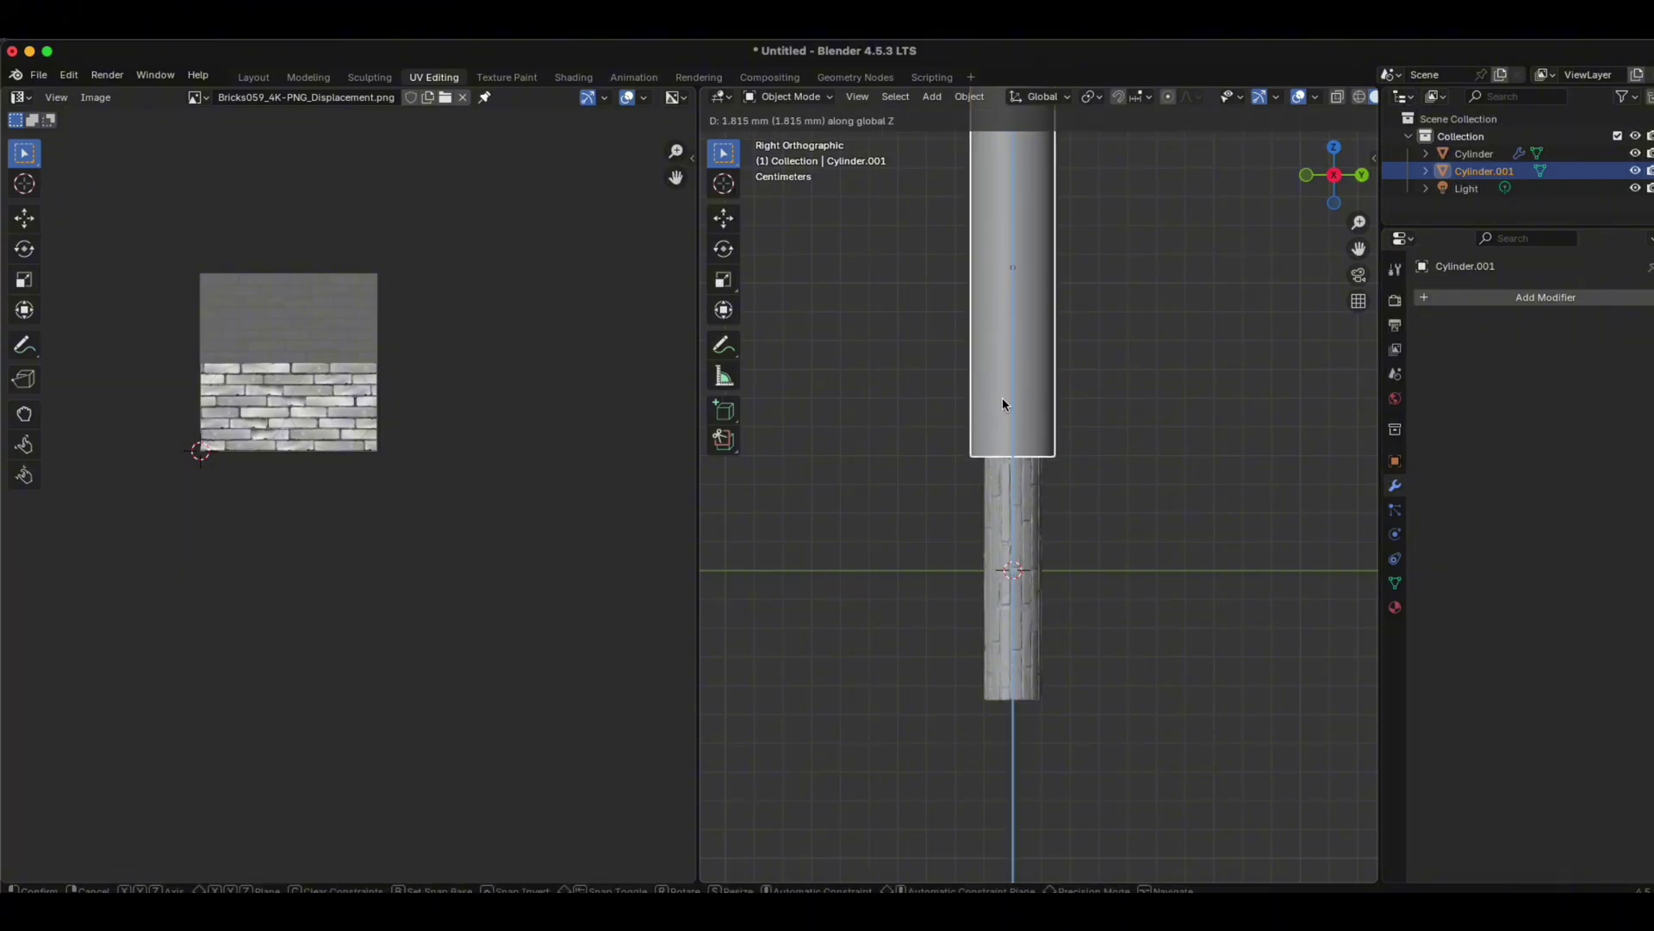
pyautogui.click(1001, 399)
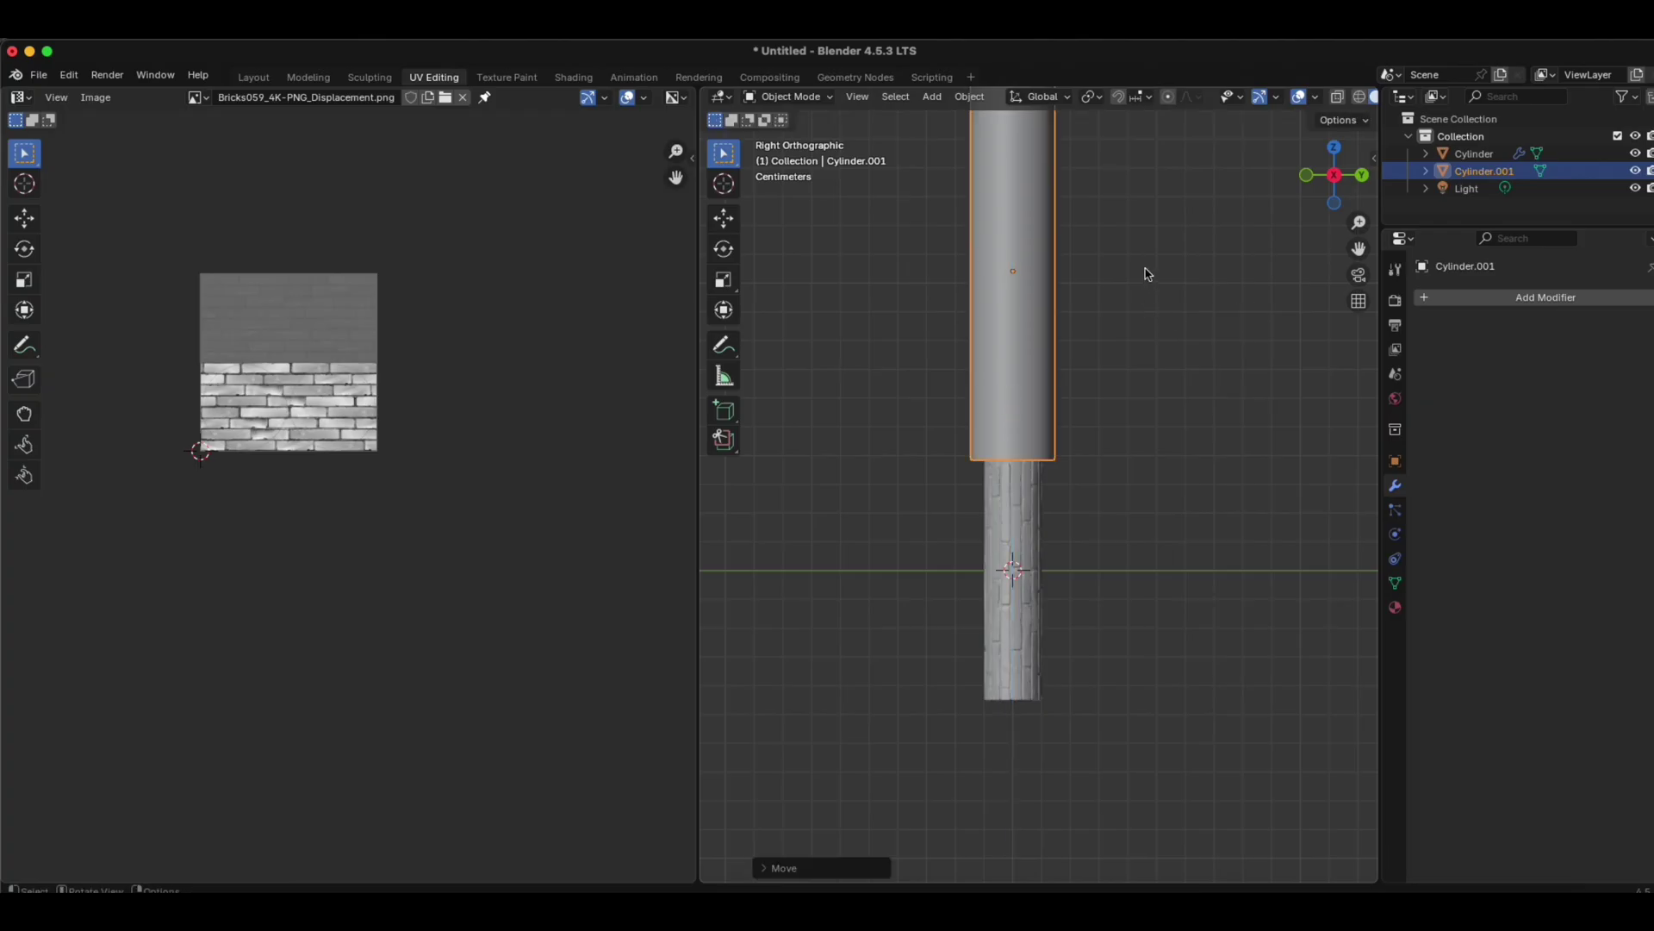
pyautogui.click(1086, 319)
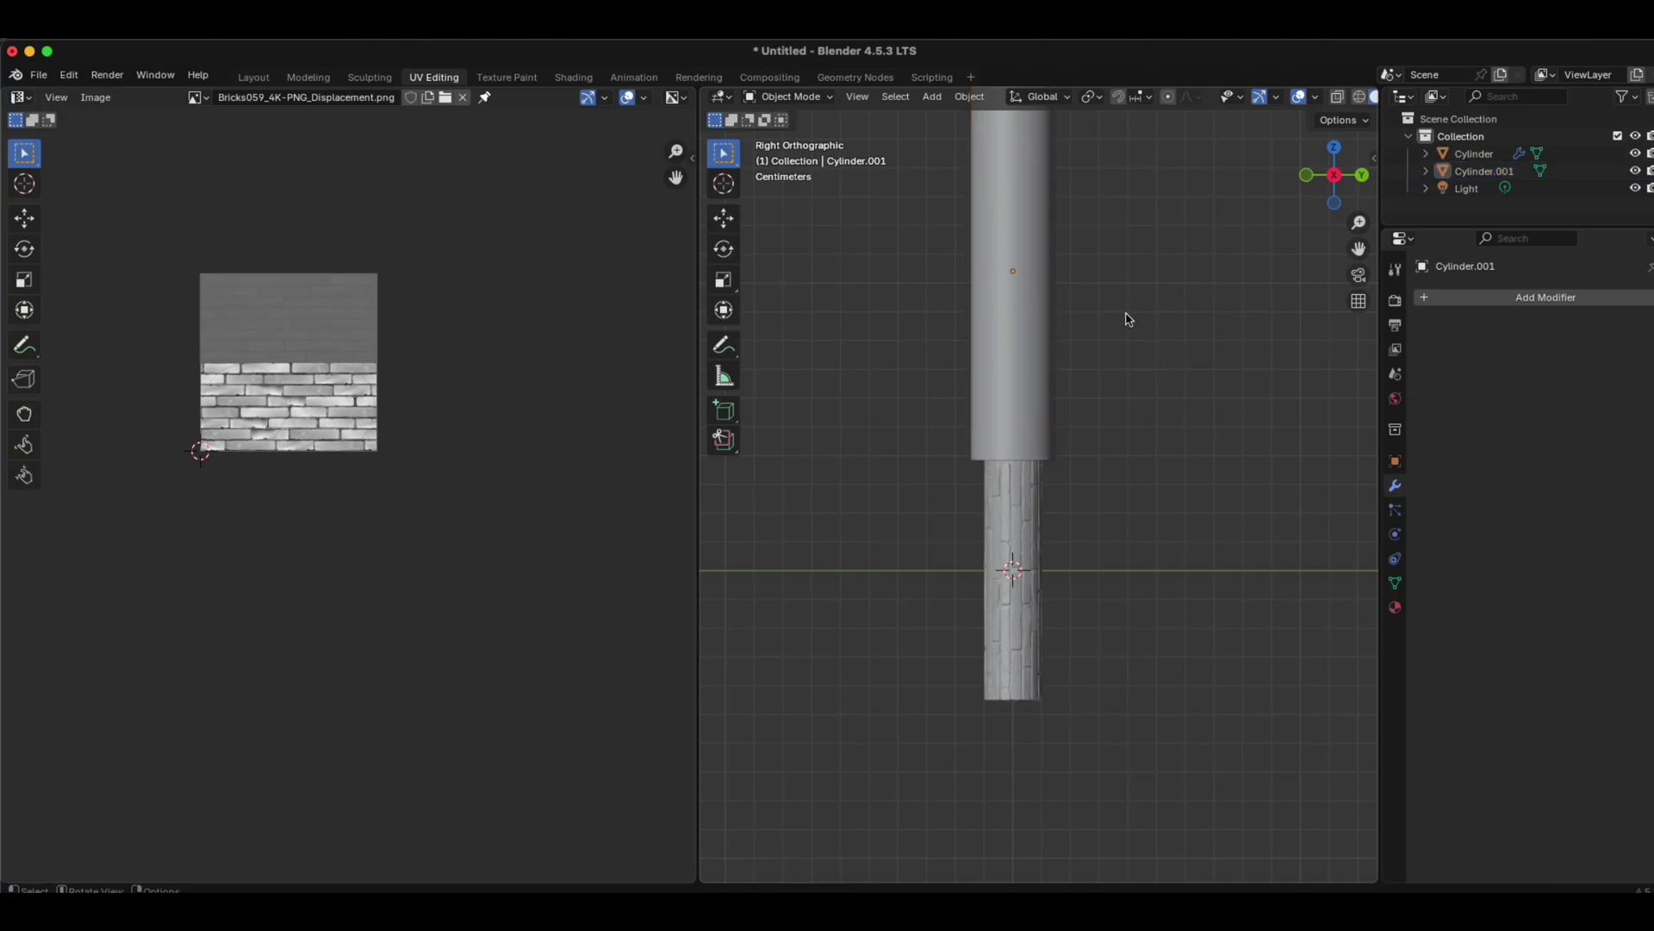
pyautogui.click(1020, 324)
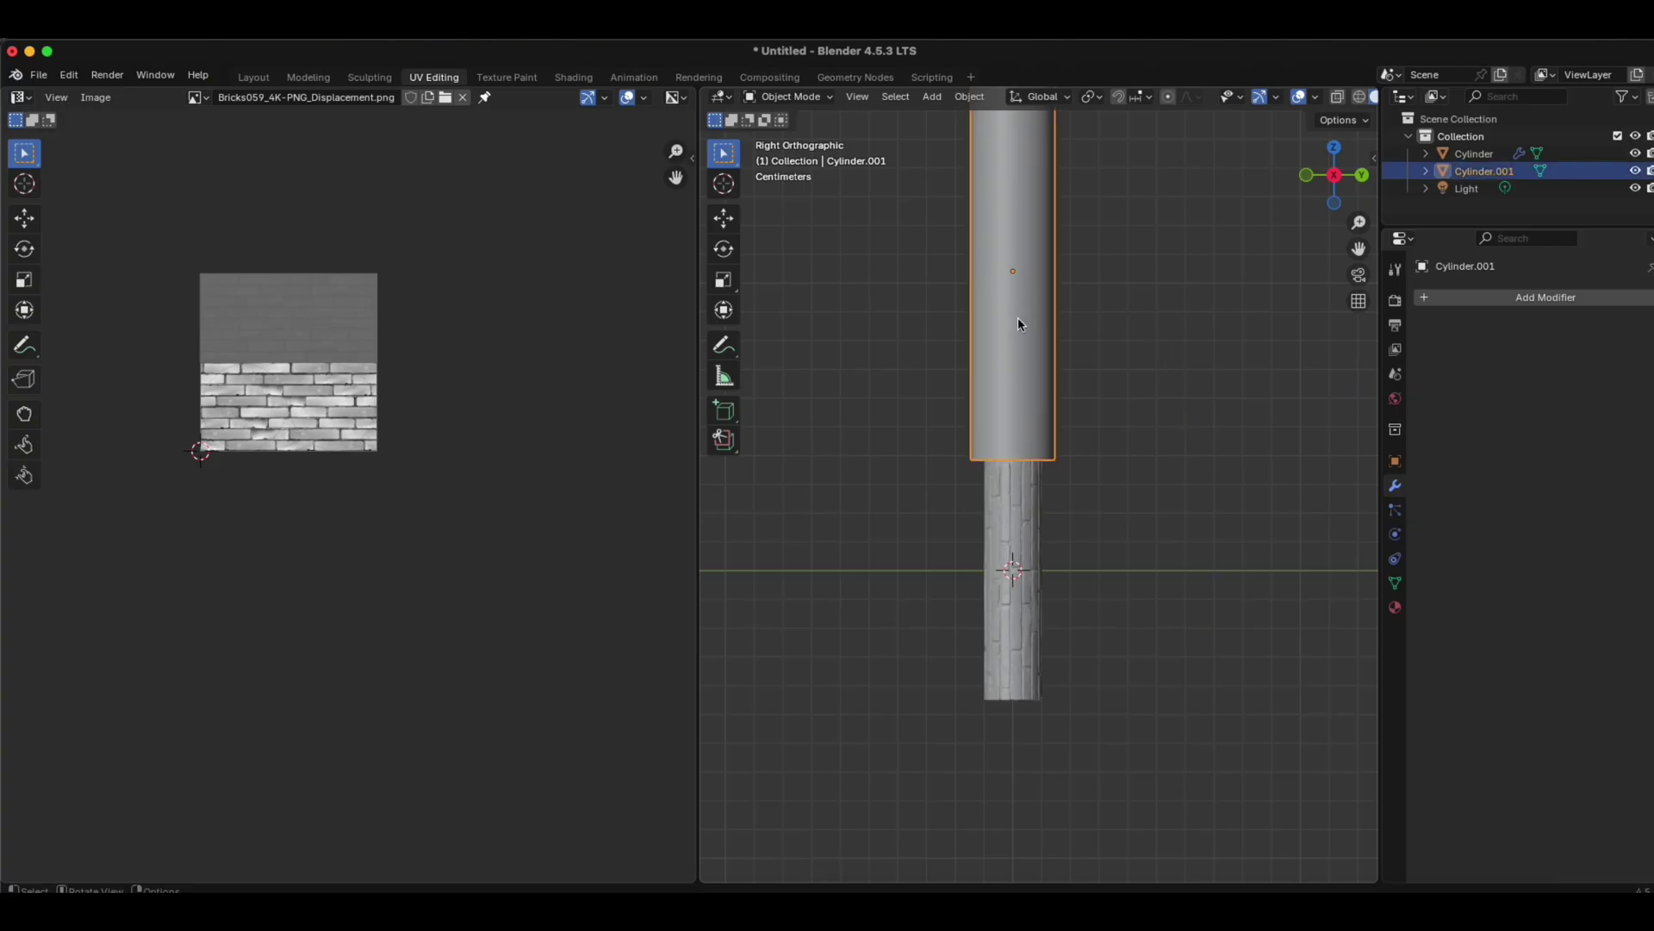
pyautogui.keyDown('shift'); pyautogui.click(1005, 494); pyautogui.keyUp('shift')
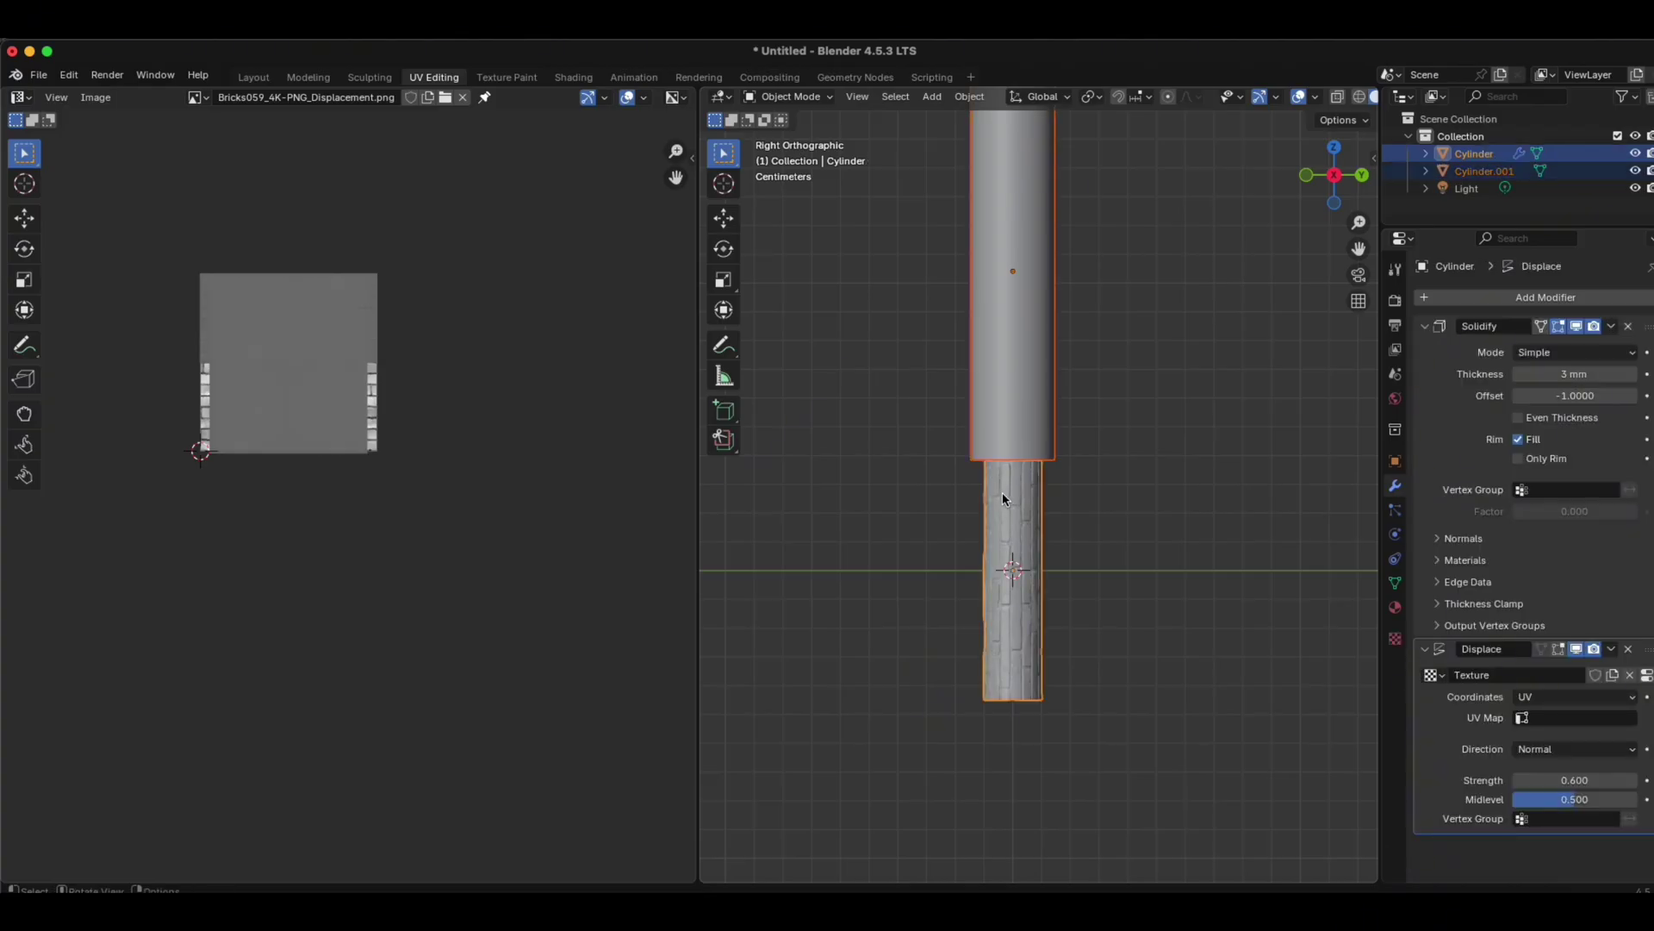
pyautogui.click(1181, 456)
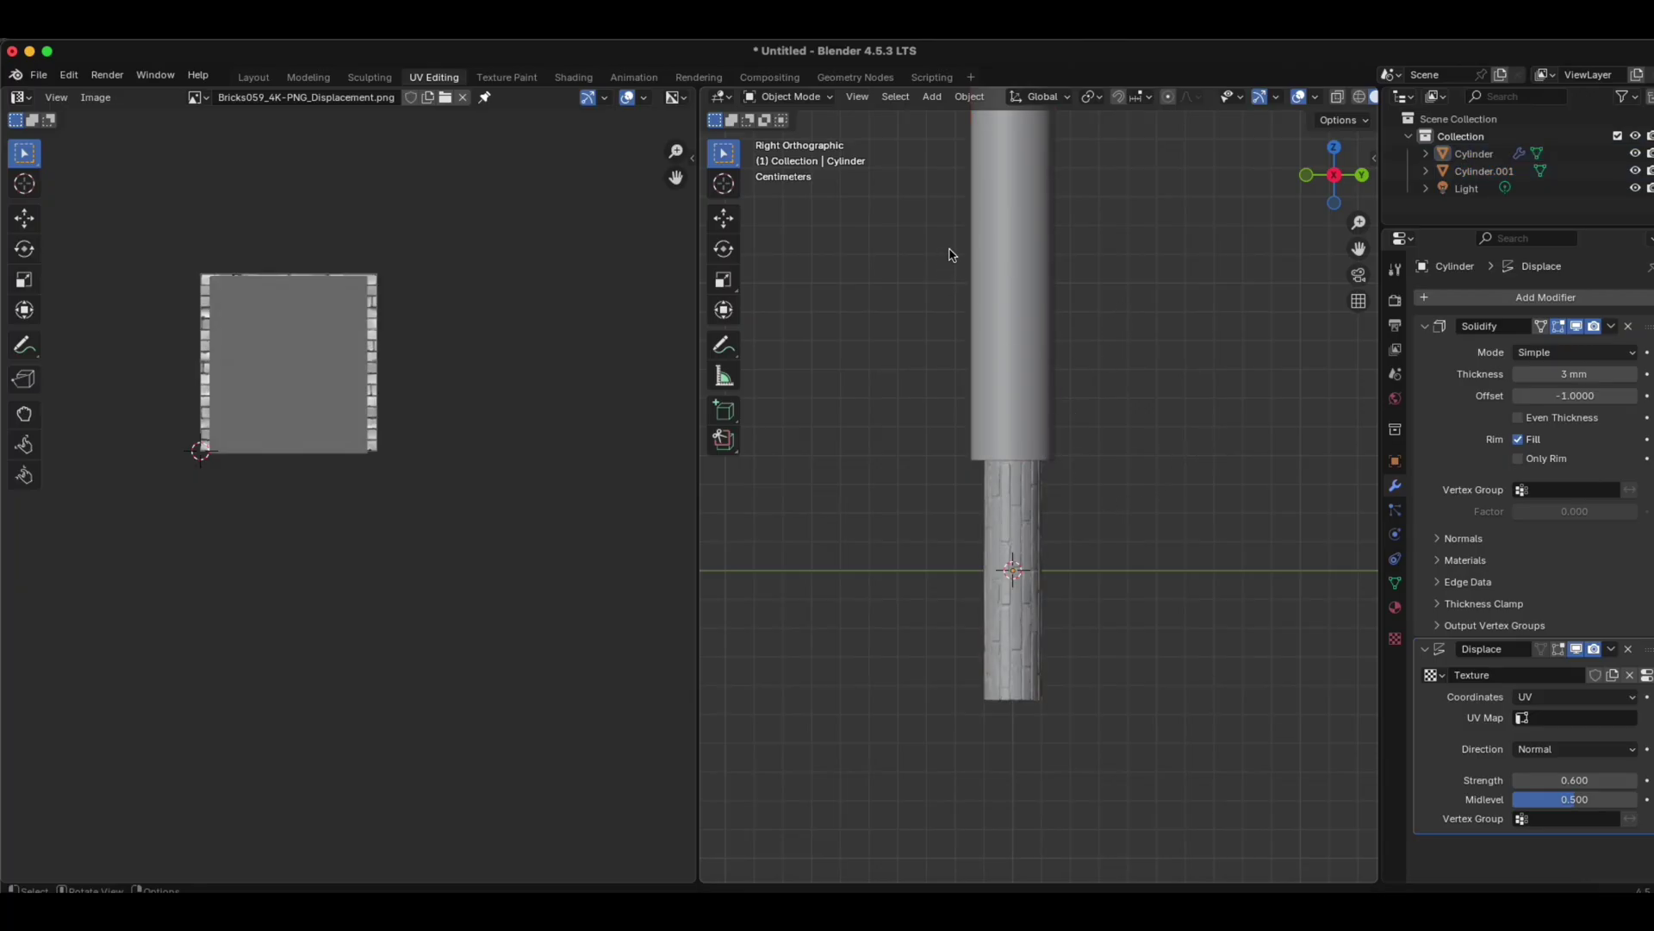
pyautogui.click(69, 75)
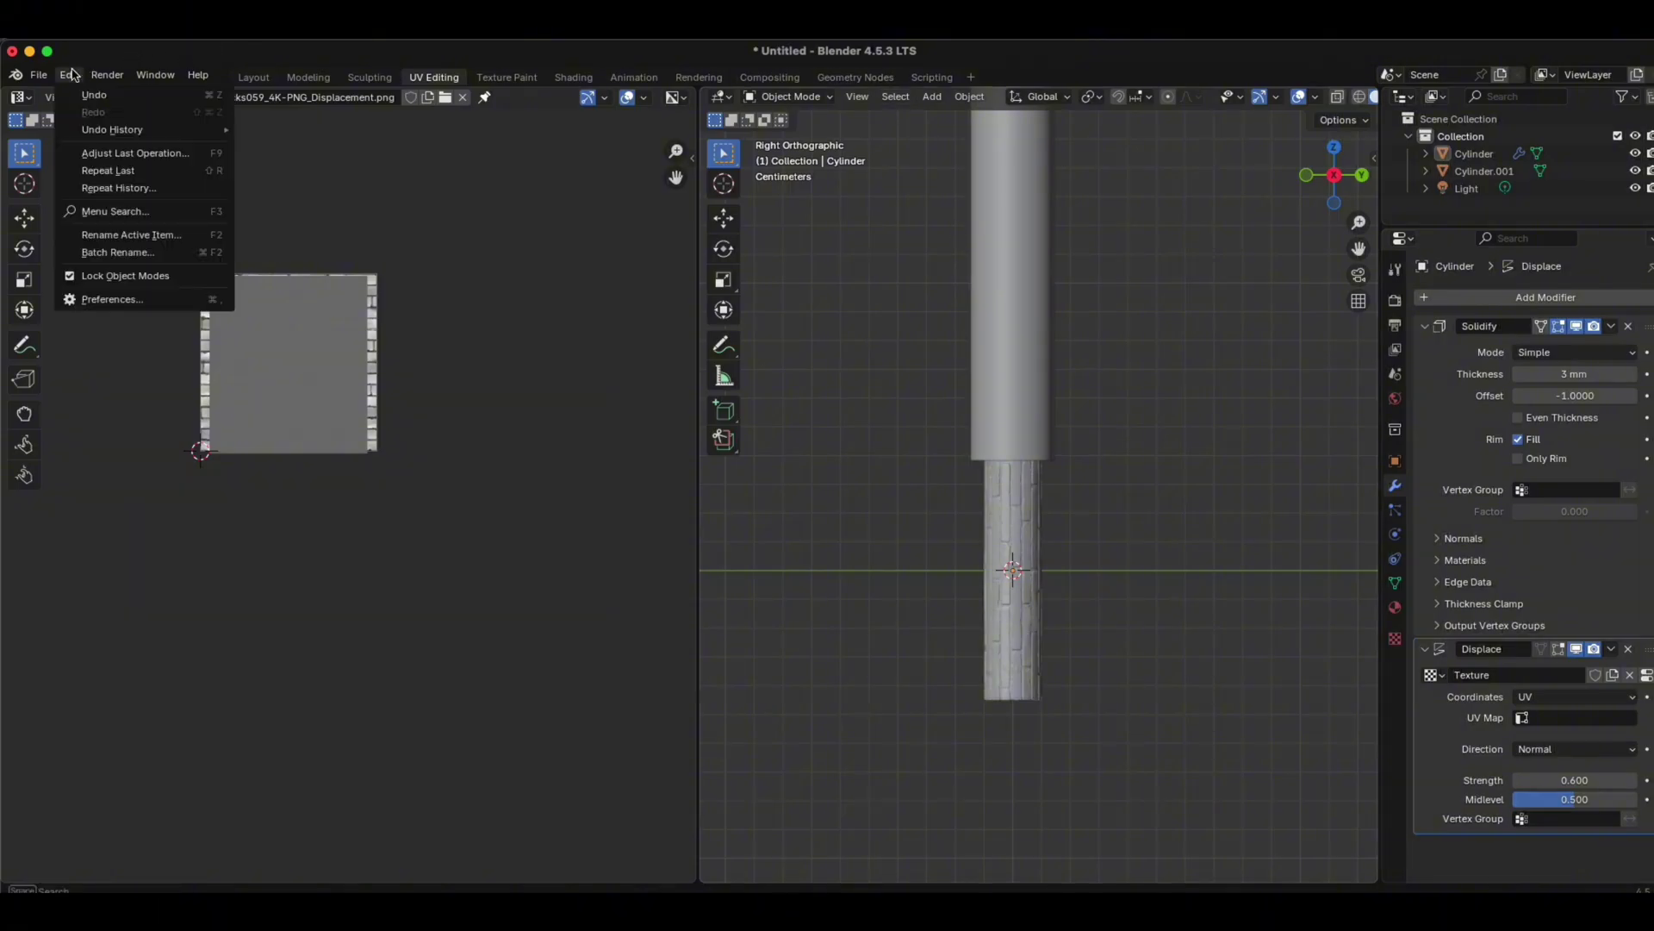
pyautogui.click(152, 301)
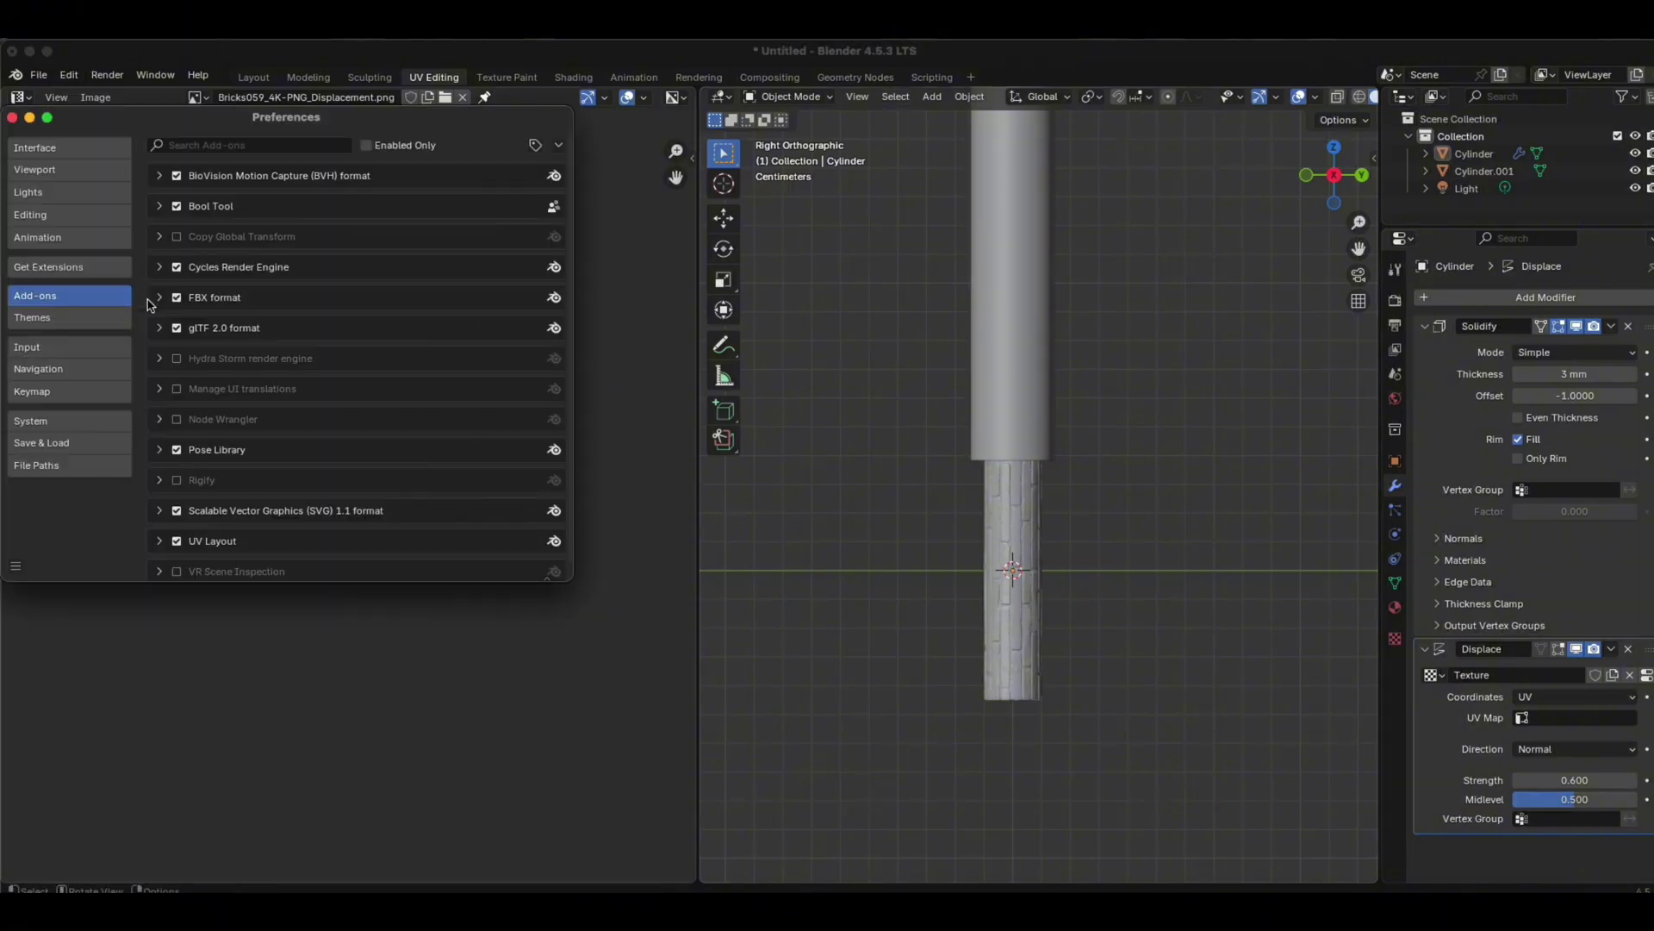
pyautogui.click(49, 266)
pyautogui.click(41, 297)
pyautogui.click(49, 266)
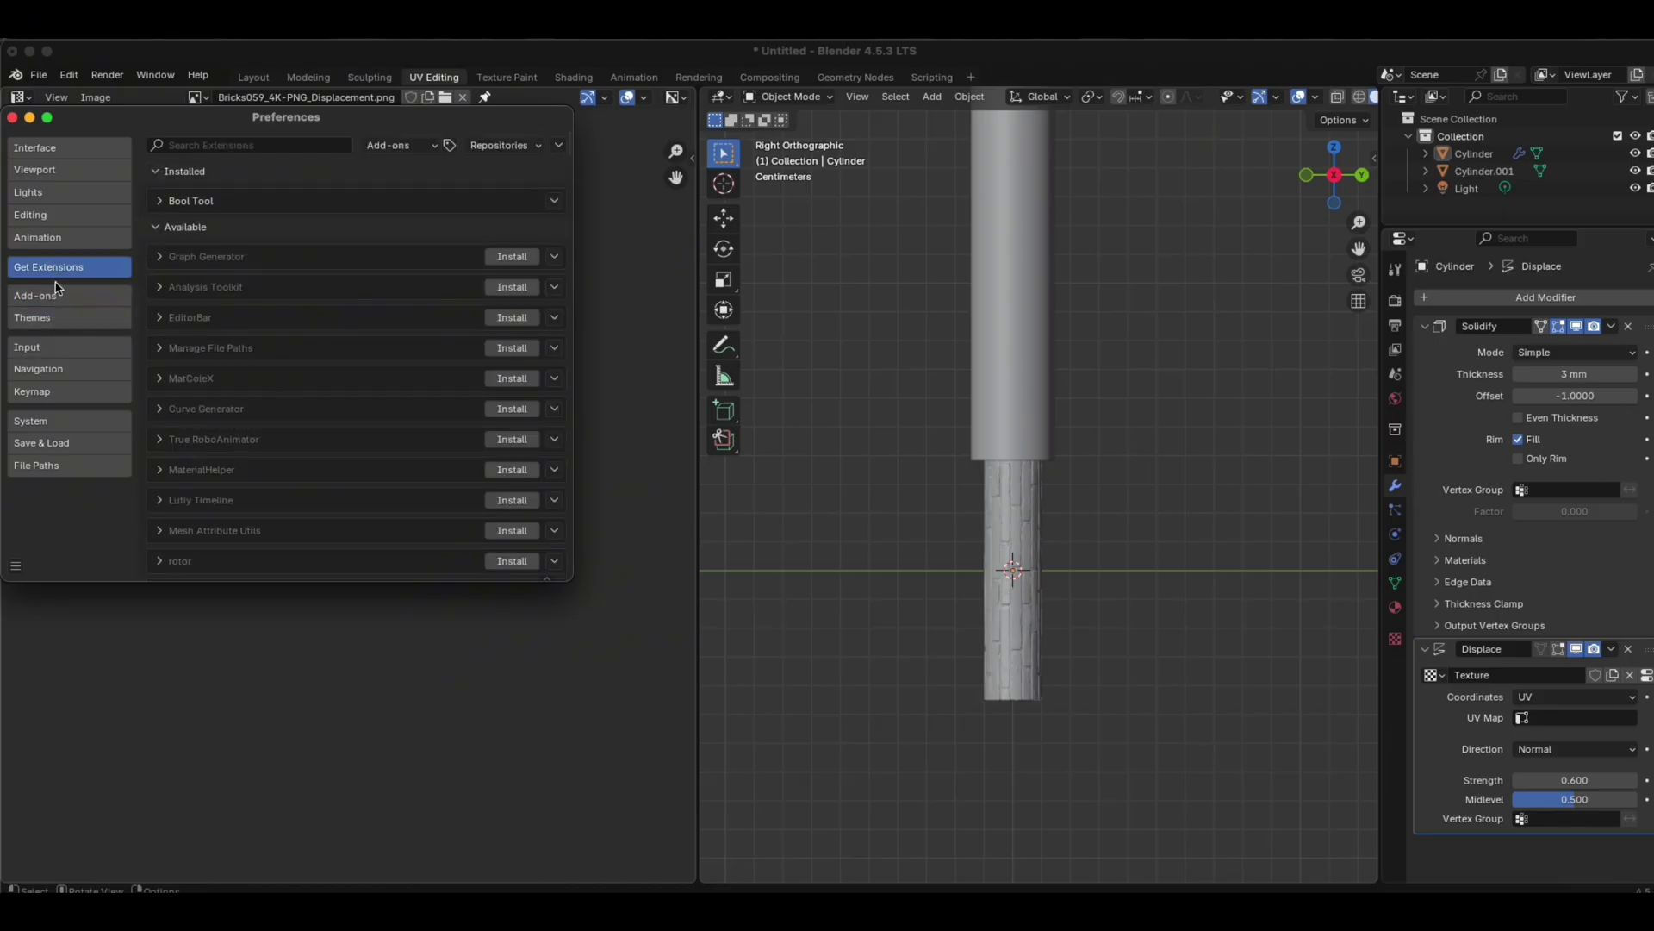
pyautogui.click(52, 296)
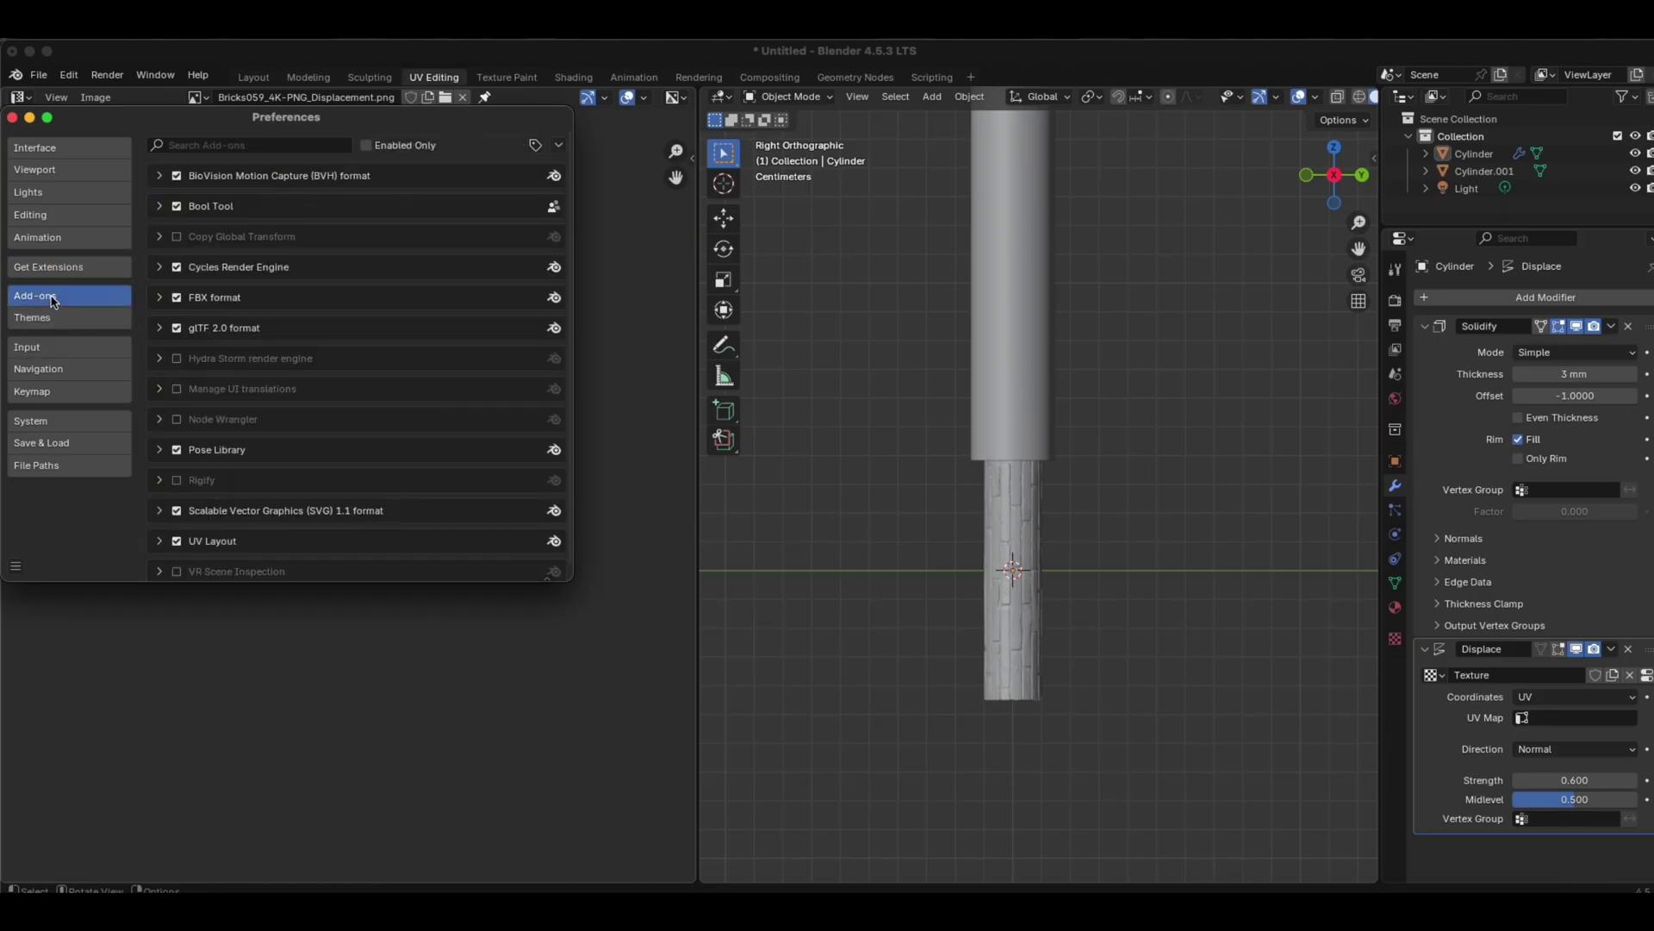
pyautogui.click(161, 208)
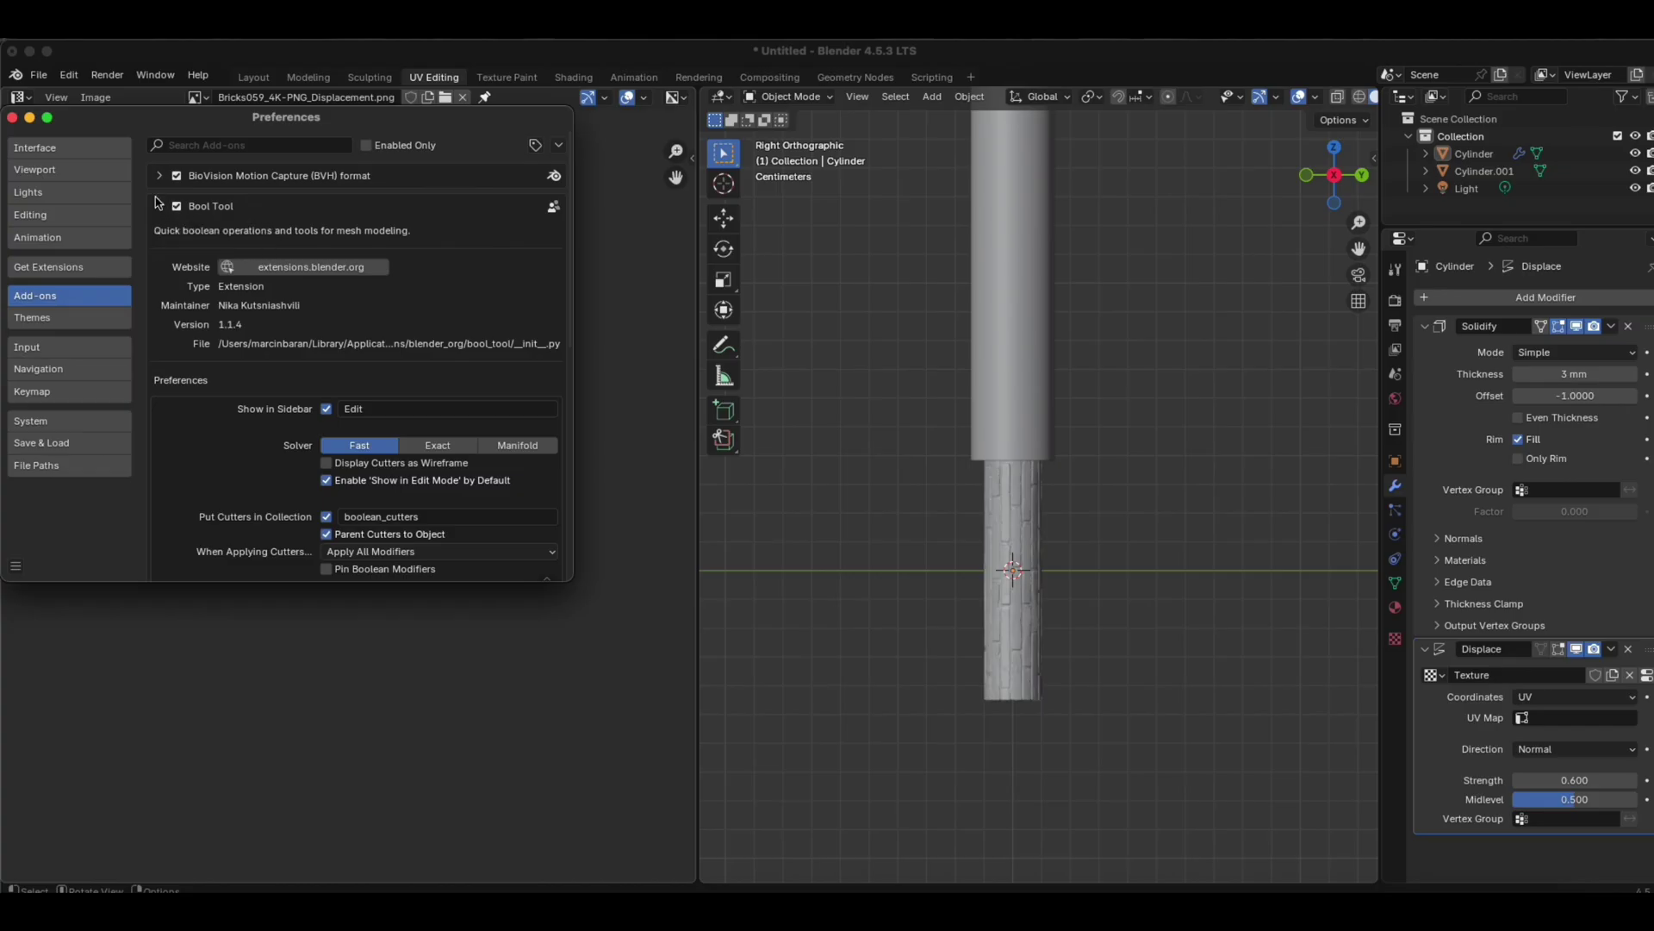
pyautogui.click(158, 209)
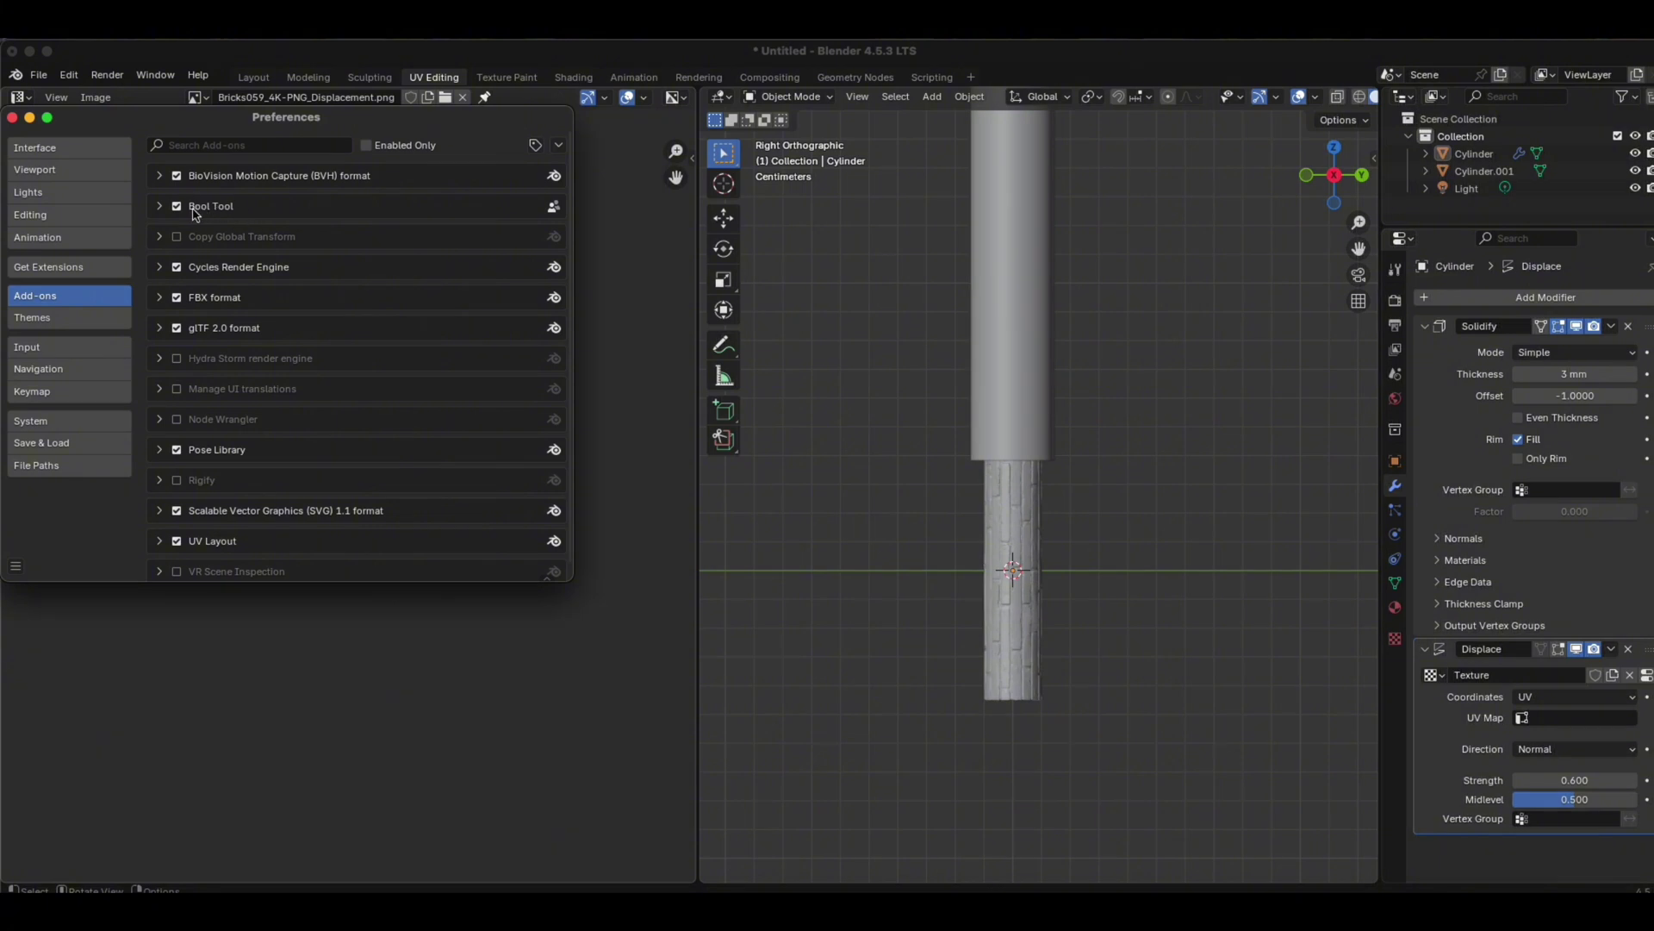
# Step: Select the cutter, then the brick cylinder, and apply Auto Boolean Difference to trim the top
pyautogui.click(12, 117)
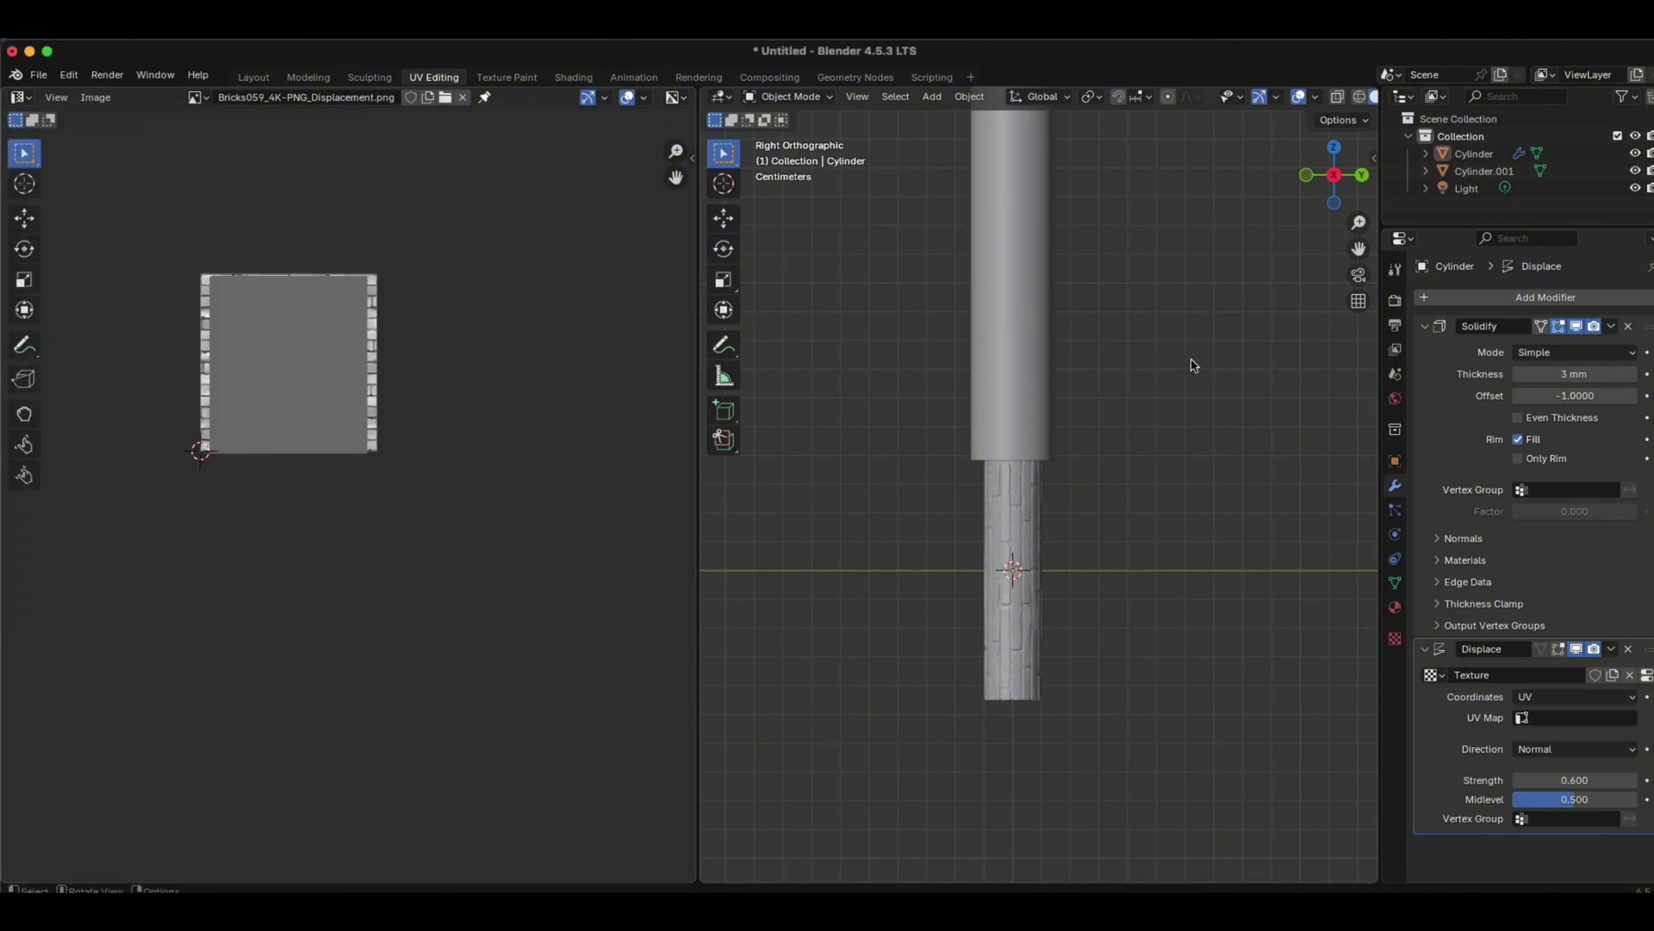
pyautogui.click(1023, 219)
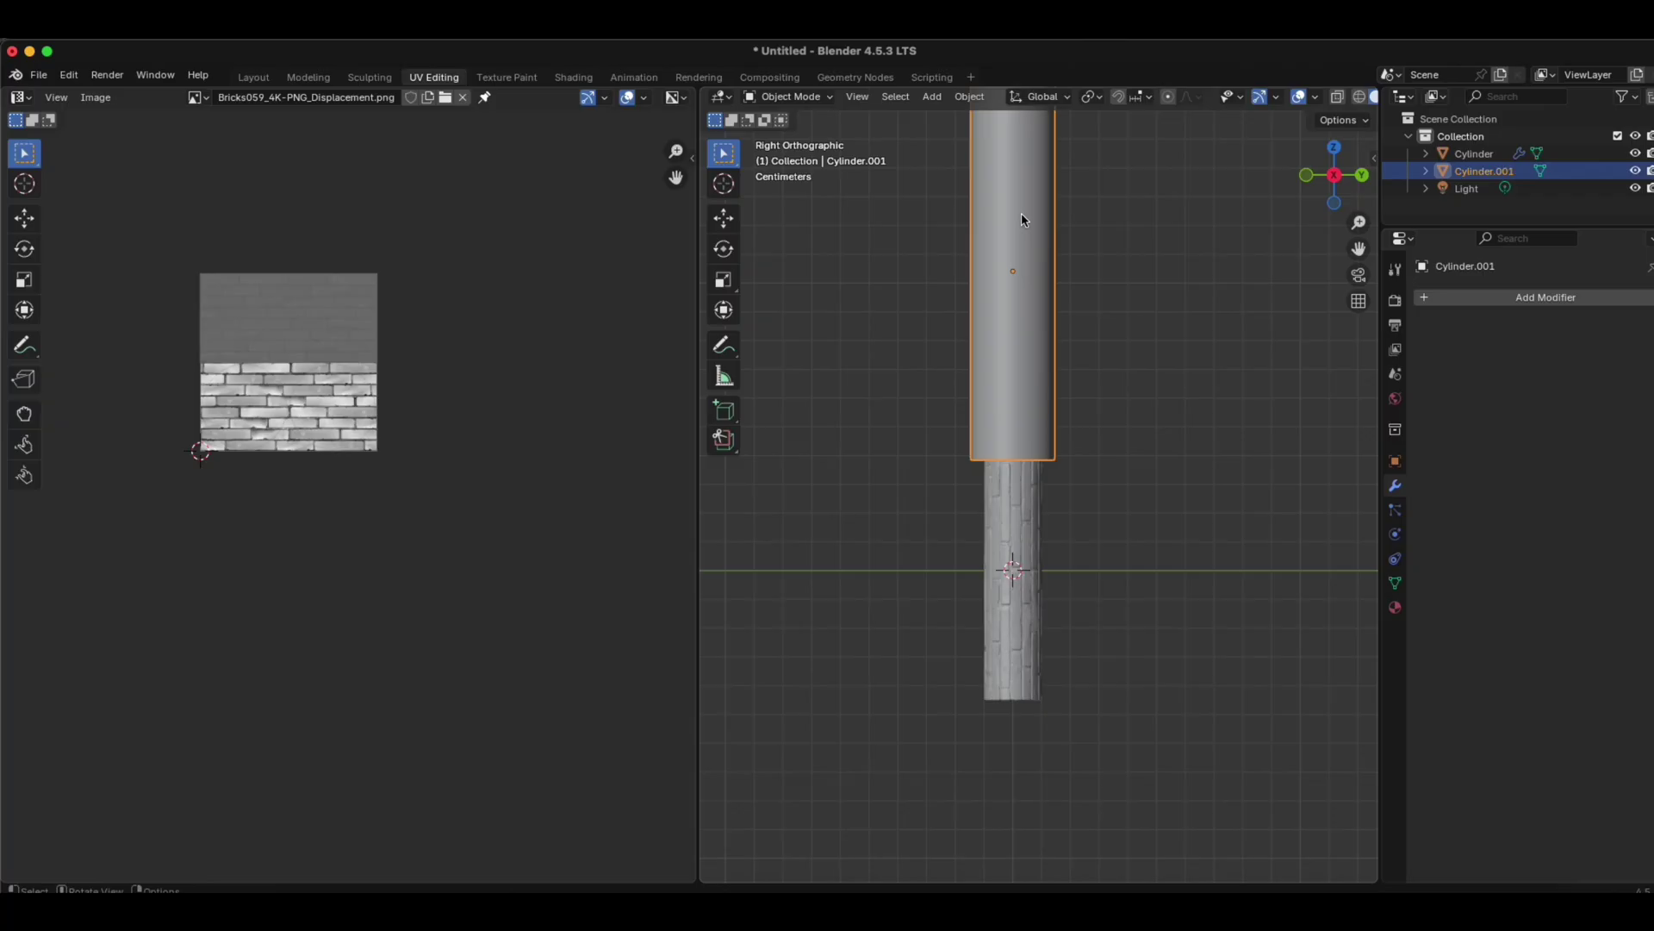
pyautogui.keyDown('shift'); pyautogui.click(1016, 513); pyautogui.keyUp('shift')
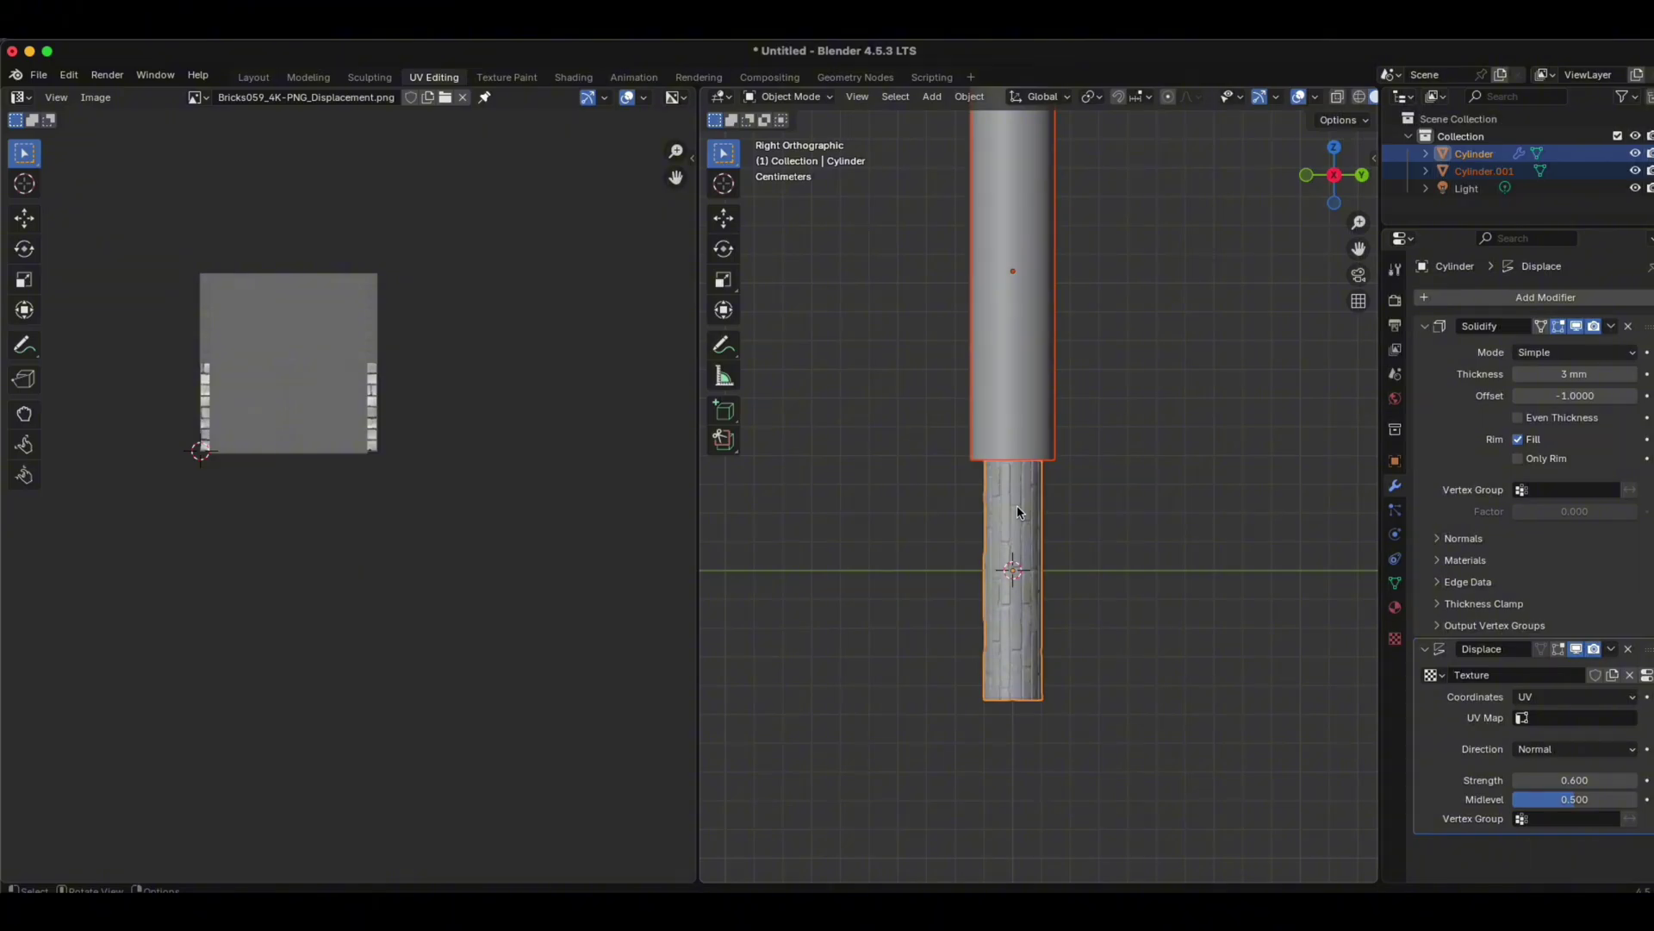
pyautogui.hotkey('ctrl', 'shift', 'b')
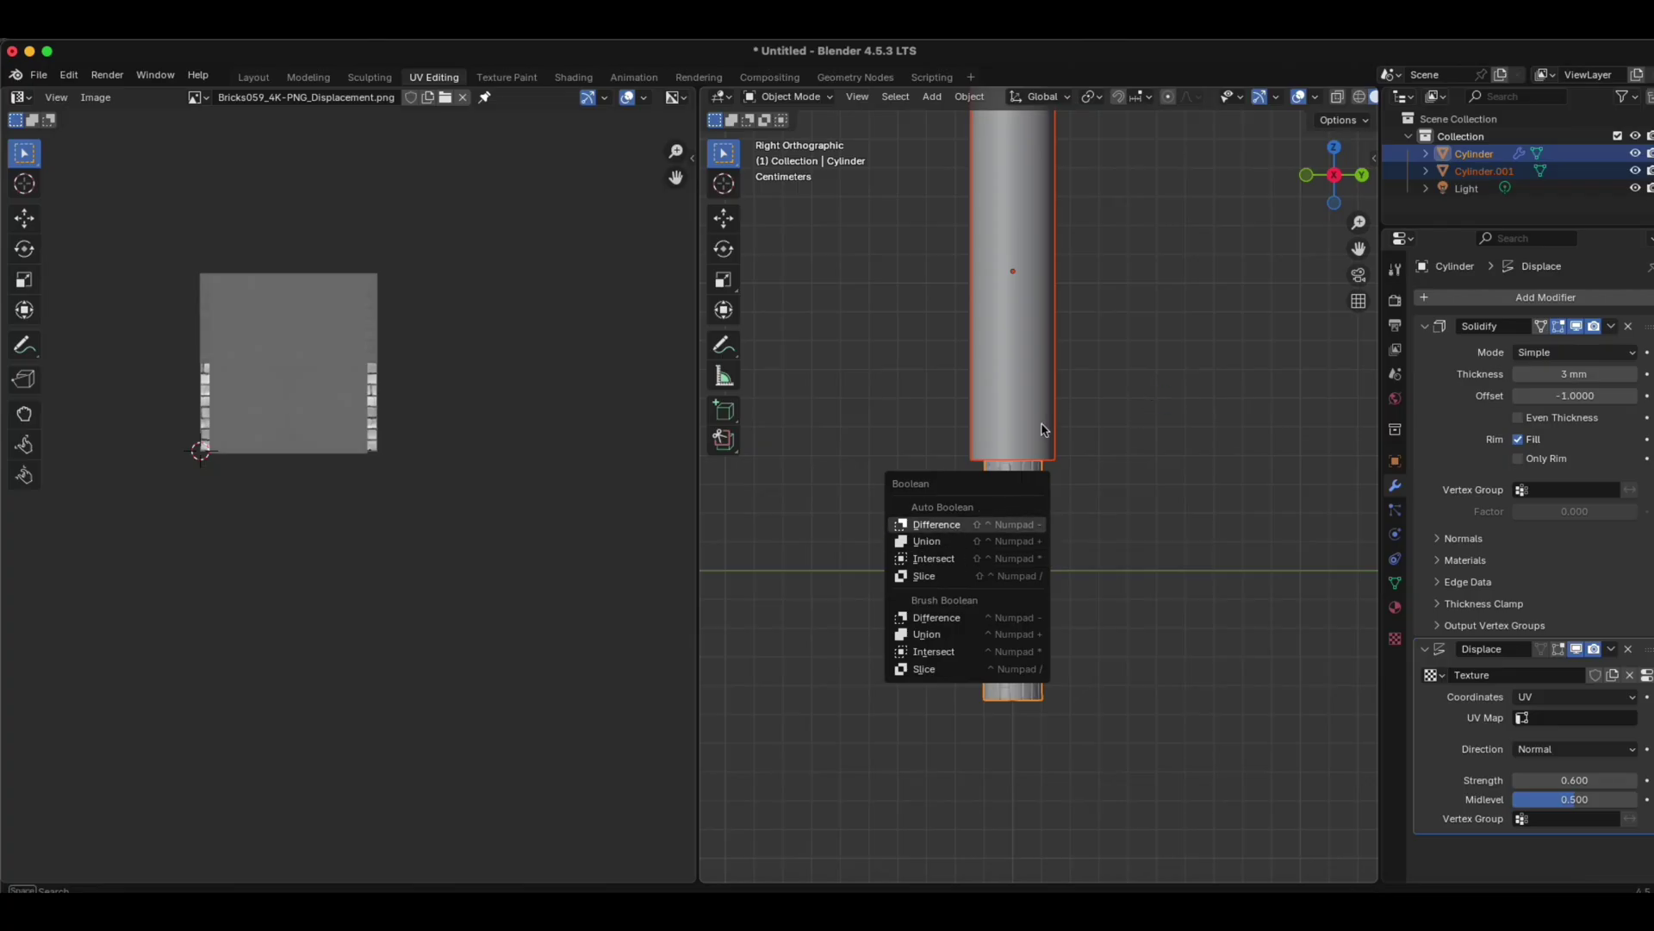
# Step: Orbit to inspect the flat-trimmed top rim and snap to a straight side view
pyautogui.moveTo(1016, 432); pyautogui.dragTo(1045, 517, button='middle')
pyautogui.scroll(5, 1045, 517)
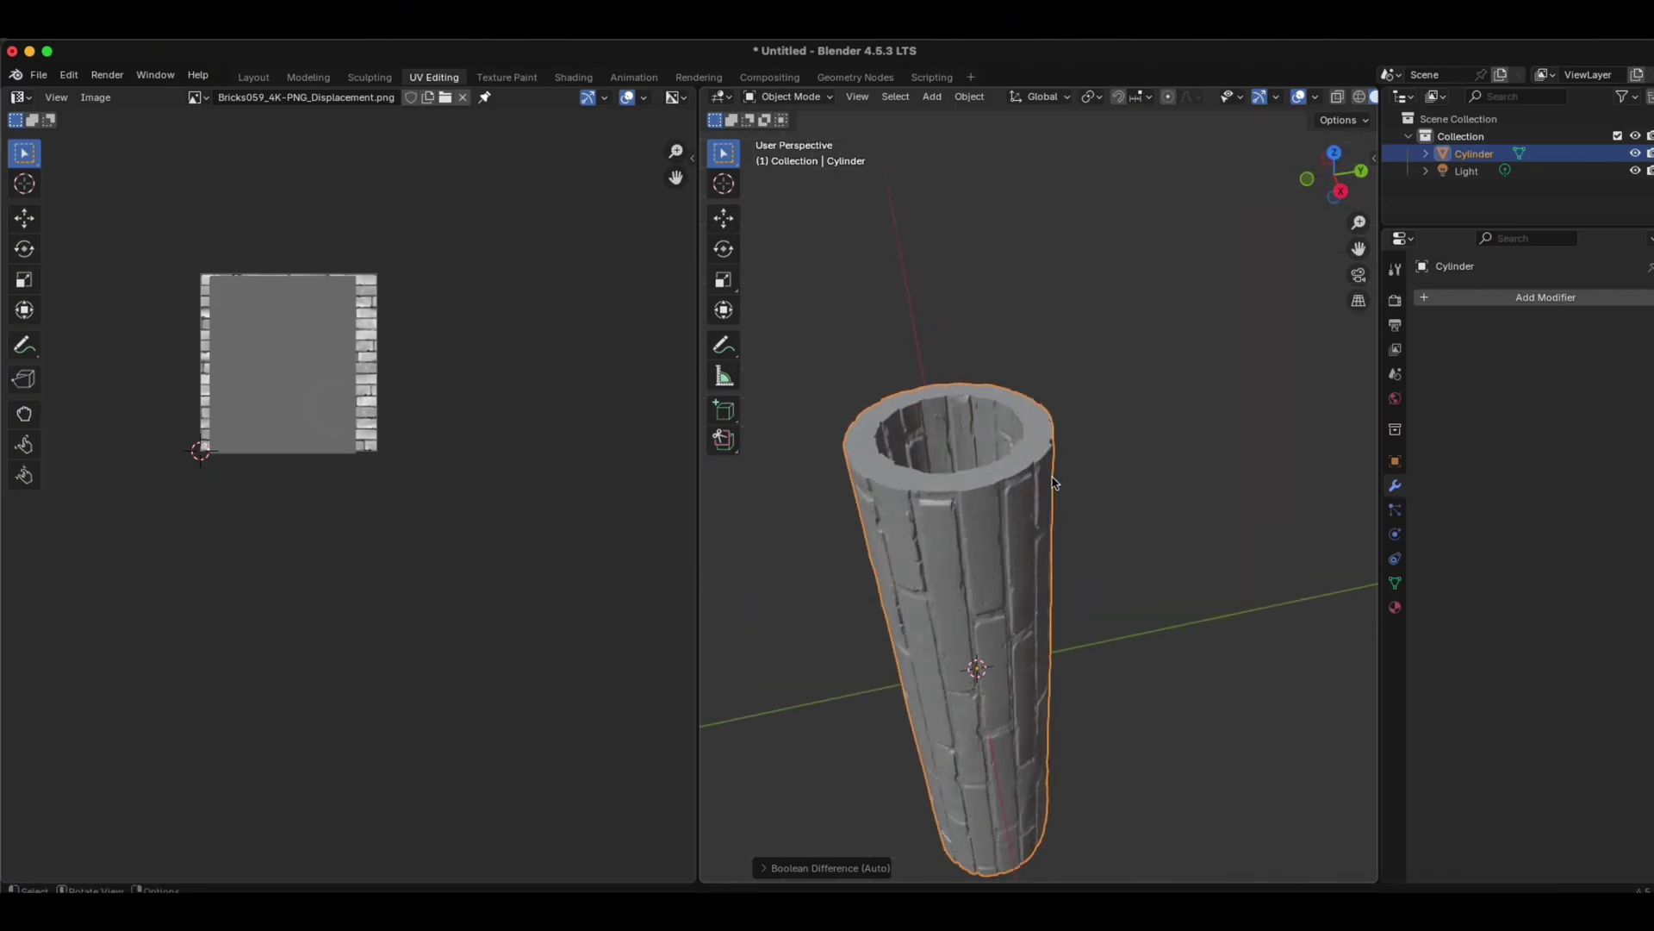
pyautogui.moveTo(1048, 500); pyautogui.dragTo(1053, 414, button='middle')
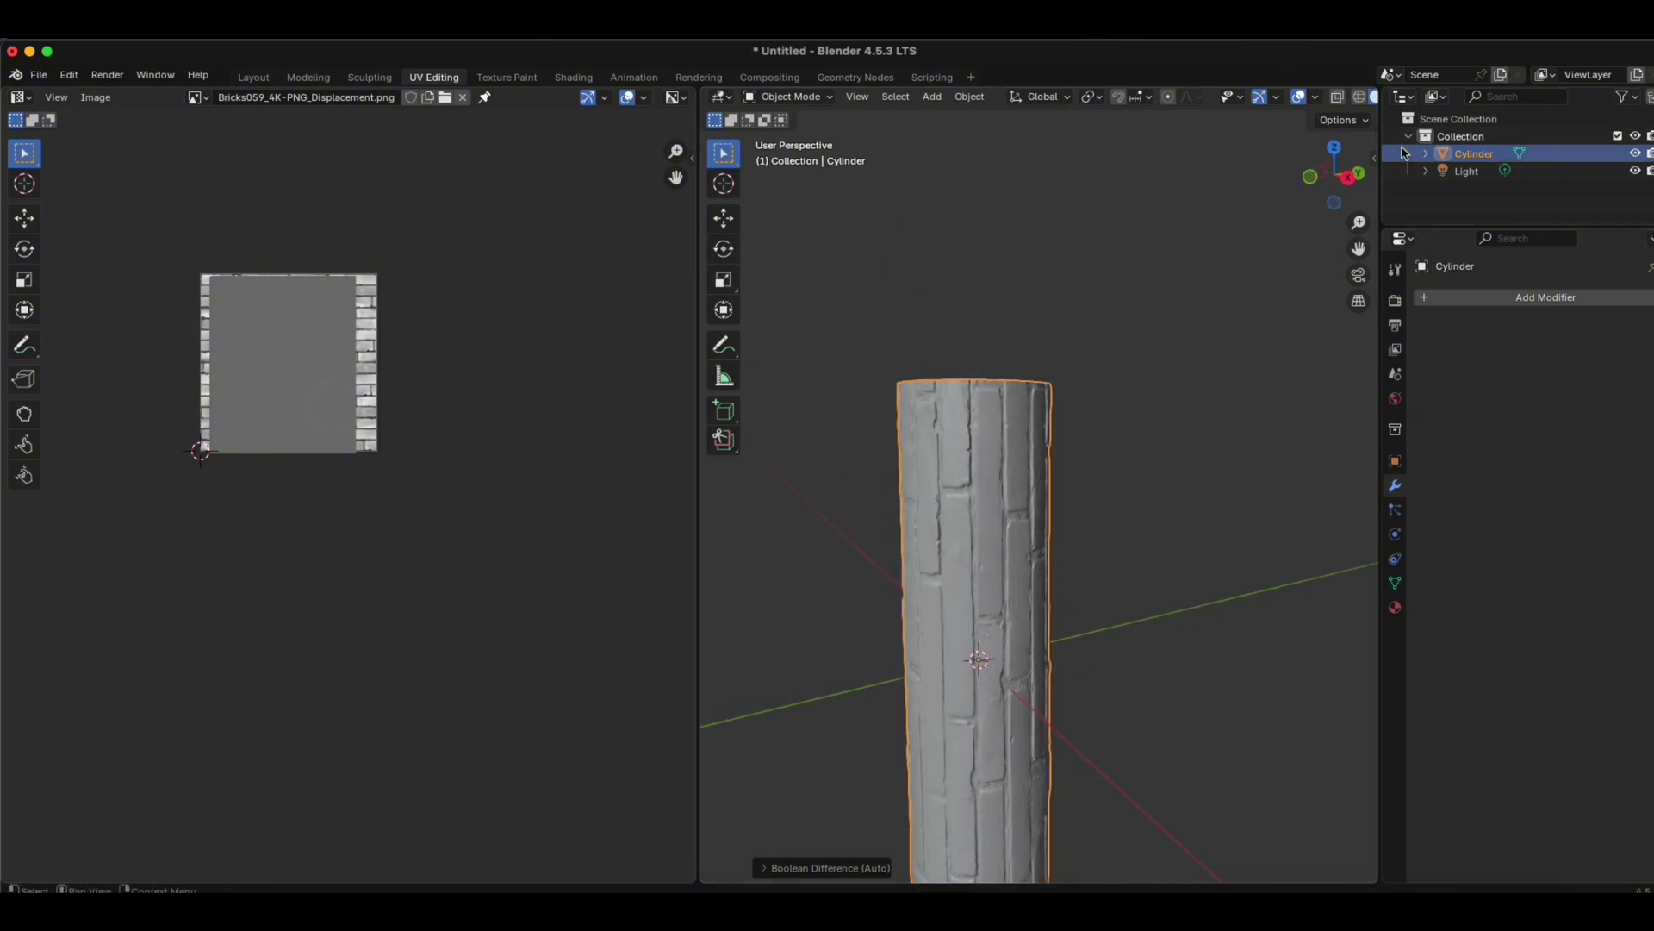
pyautogui.click(1348, 179)
# Step: Add another cylinder, enlarge it, and lower it along Z against the brick column
pyautogui.click(1344, 181)
pyautogui.scroll(-4, 1078, 519)
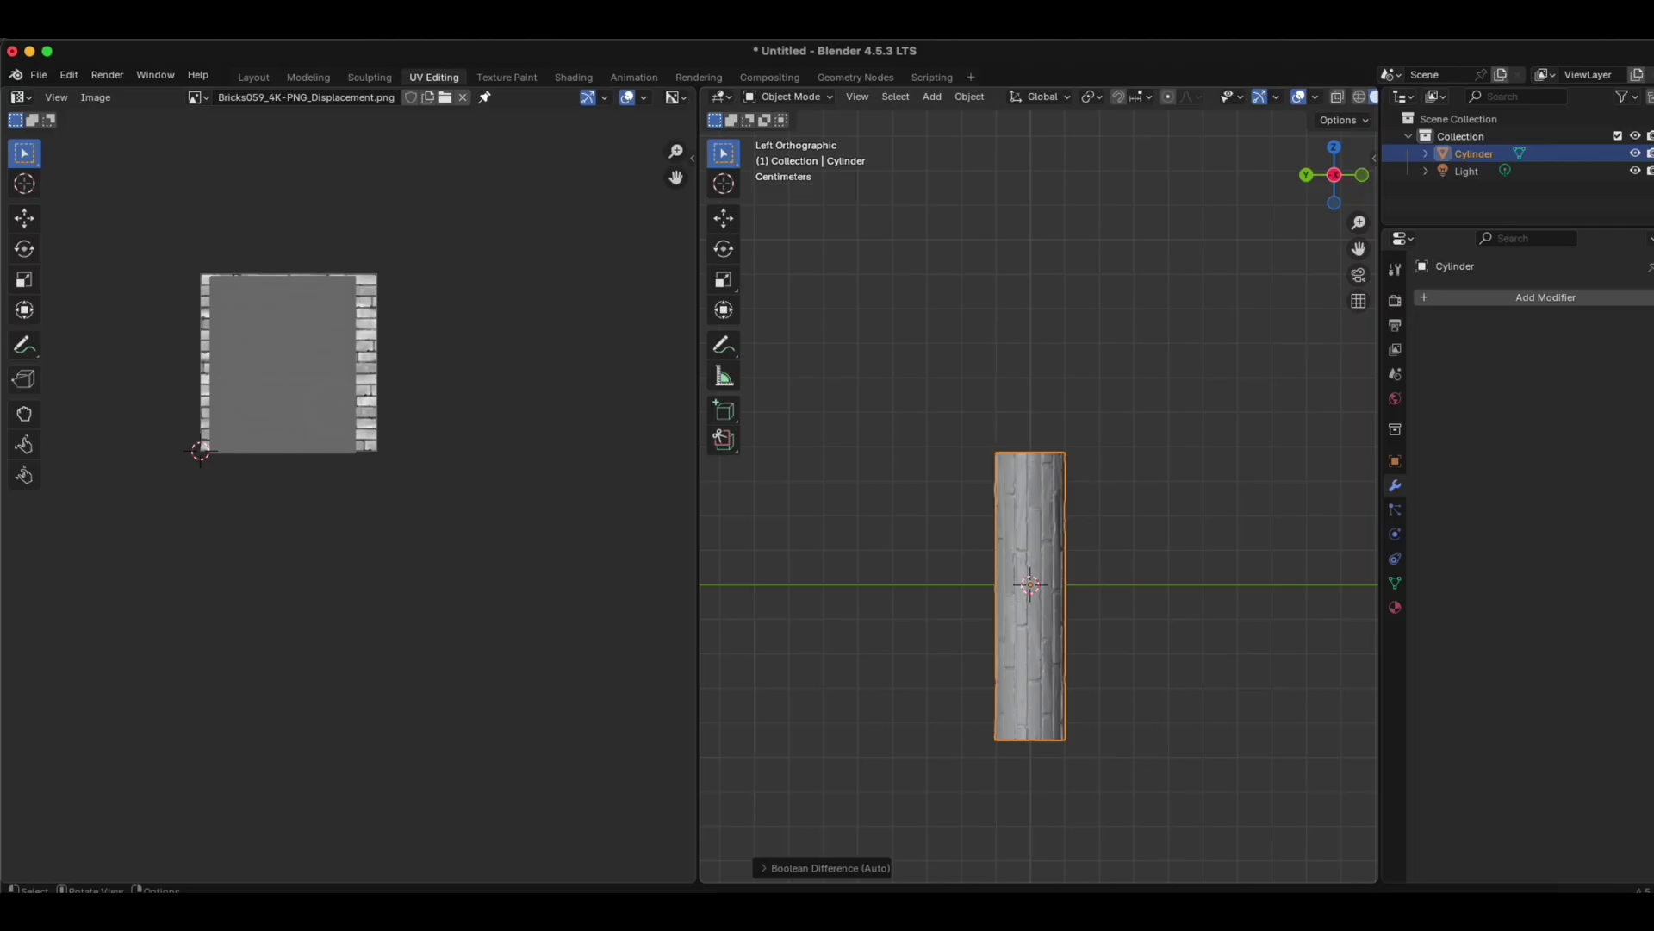
pyautogui.hotkey('shift', 'a')
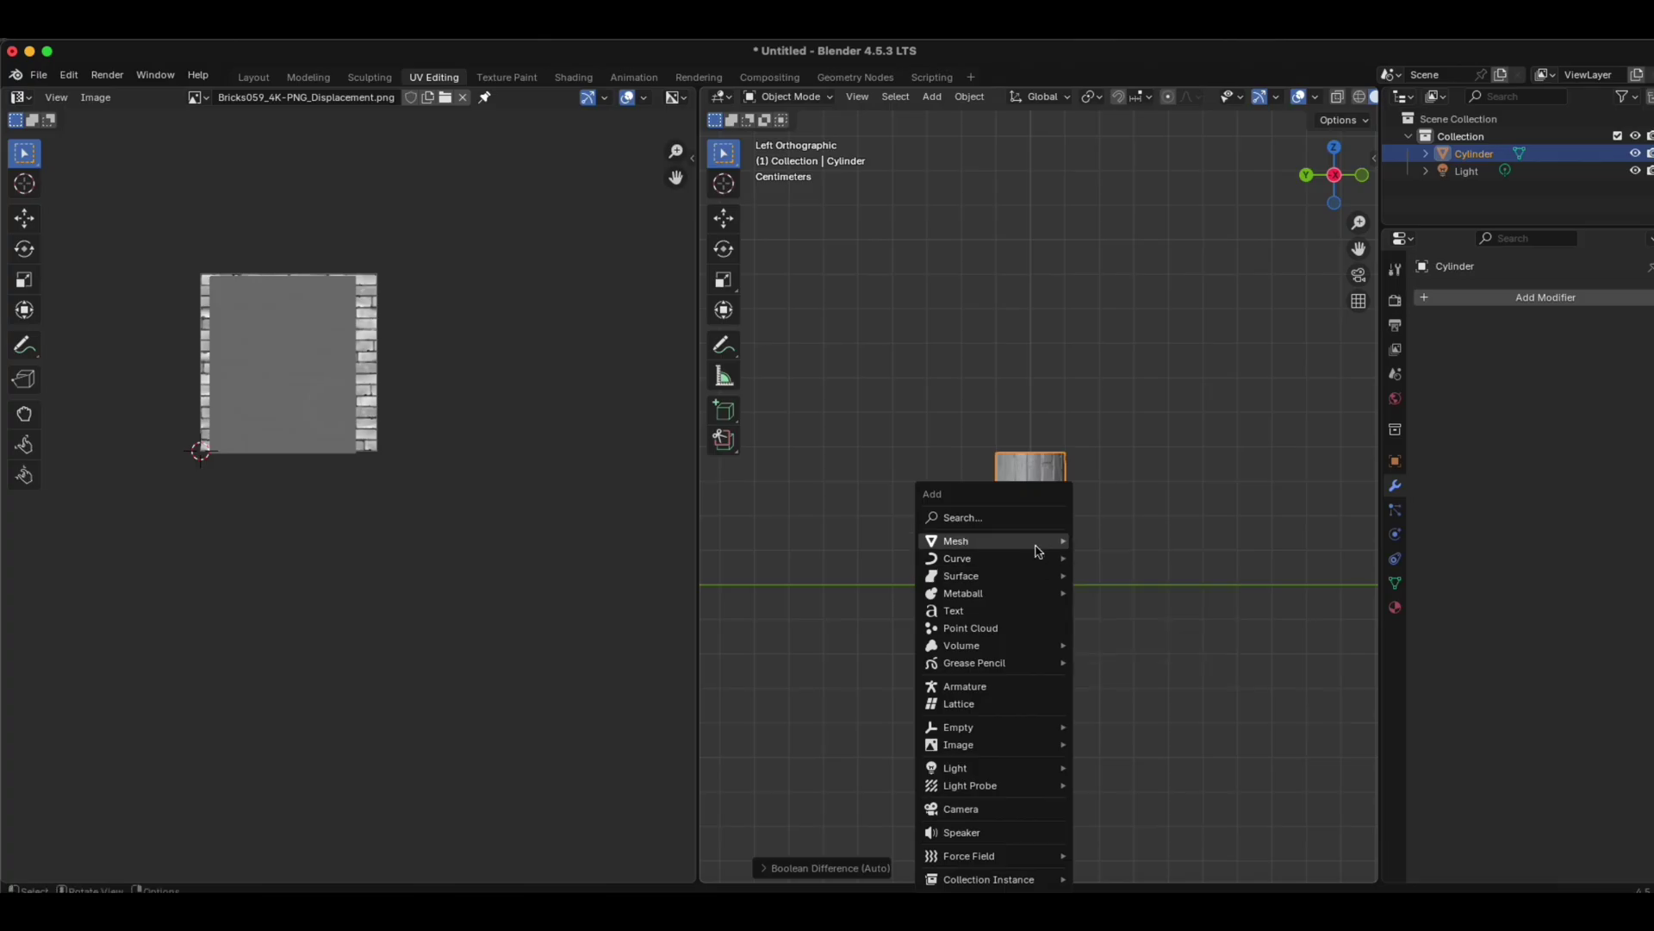
pyautogui.moveTo(1038, 552)
pyautogui.click(1119, 634)
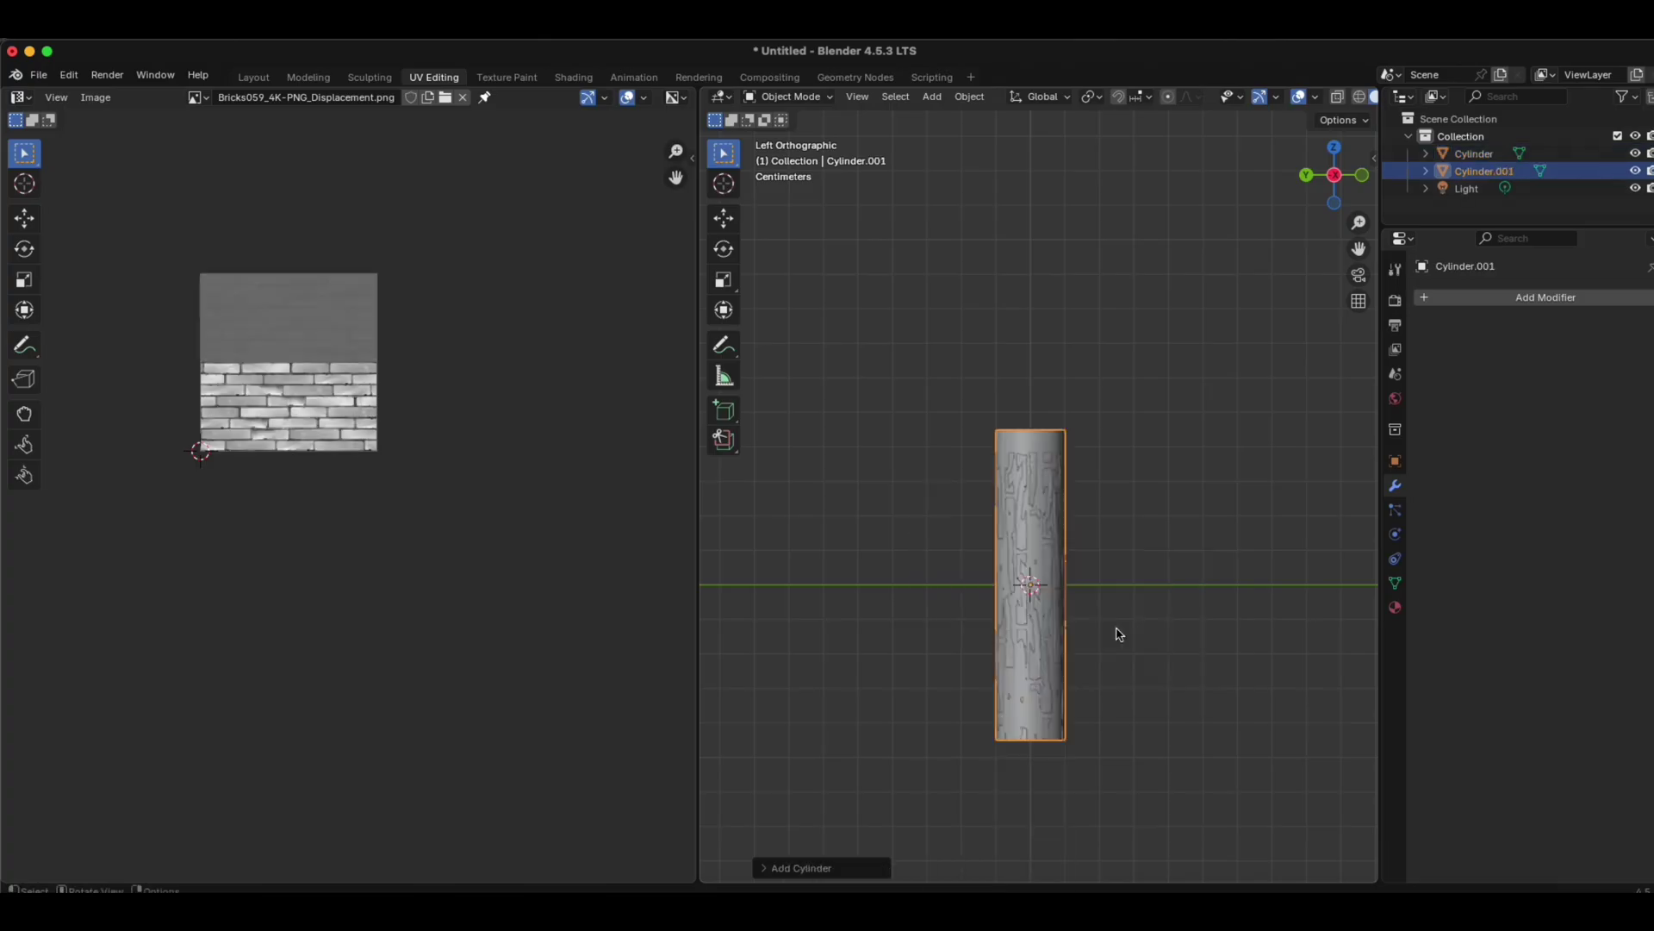
pyautogui.press('s')
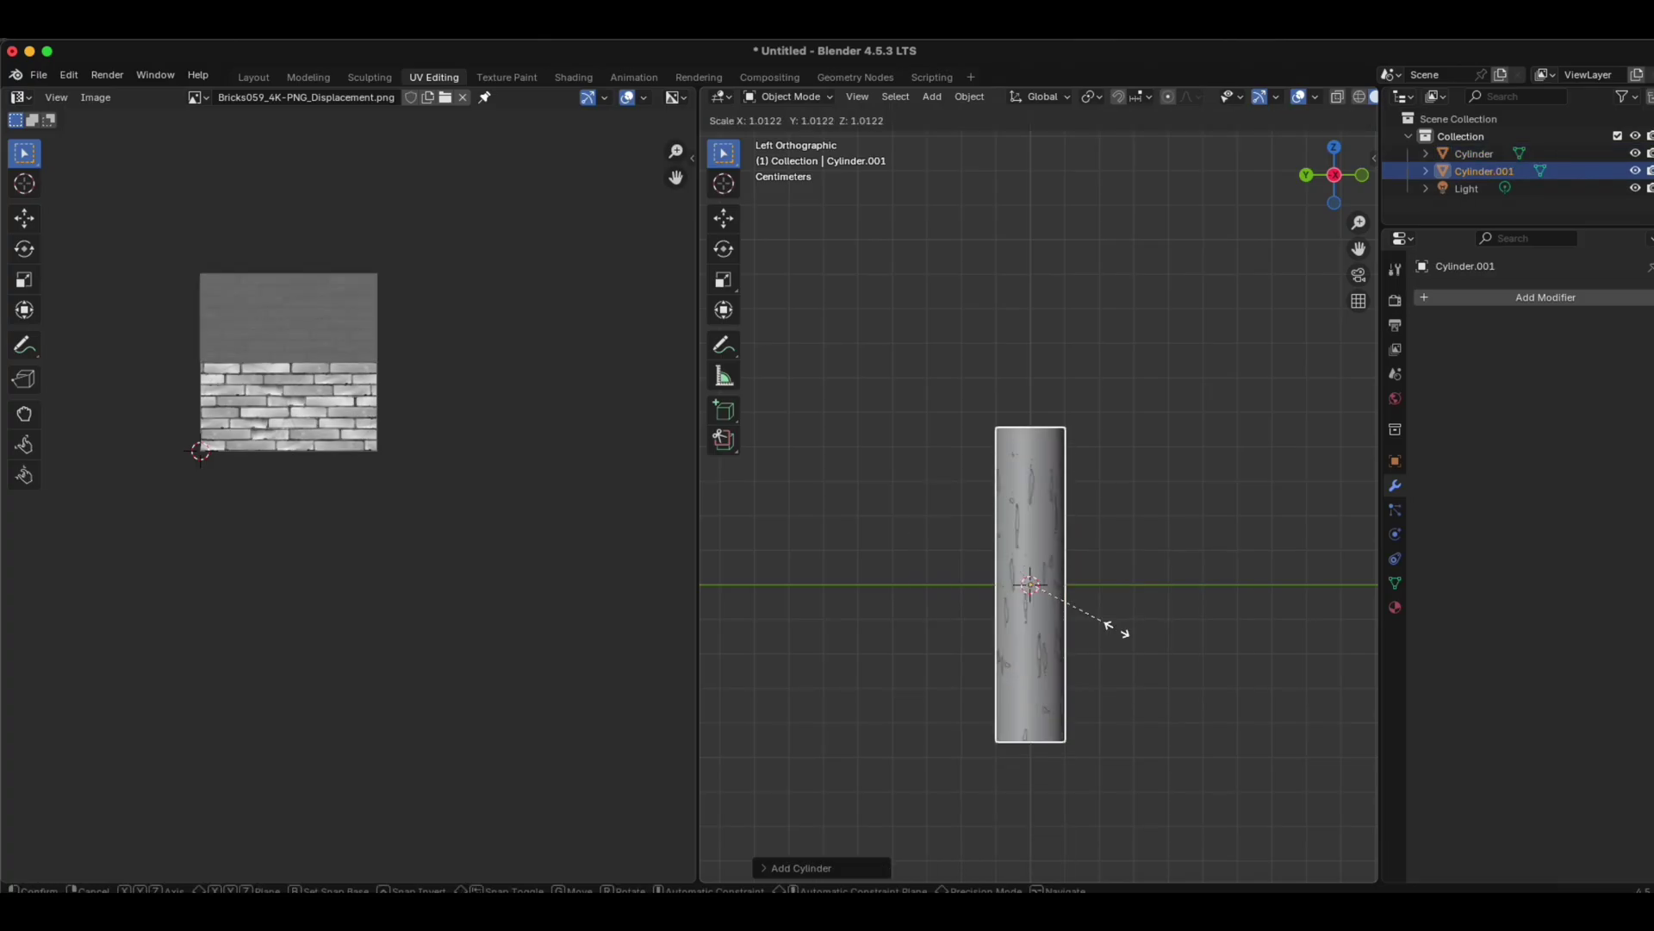
pyautogui.click(1151, 595)
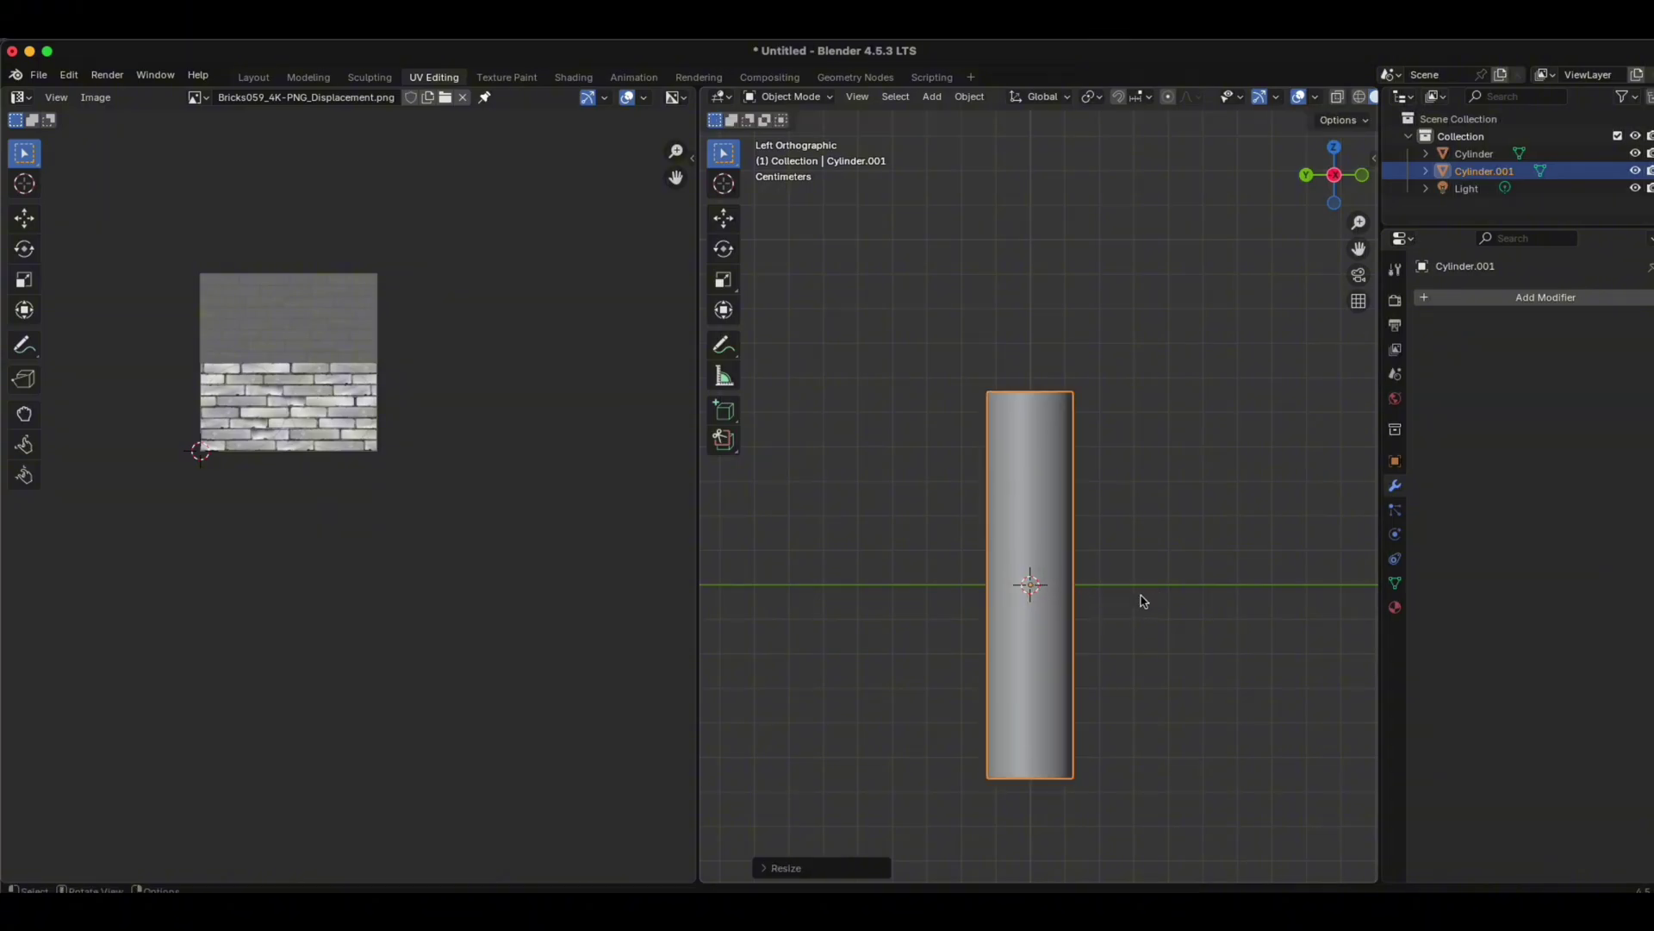
pyautogui.press('g')
pyautogui.press('z')
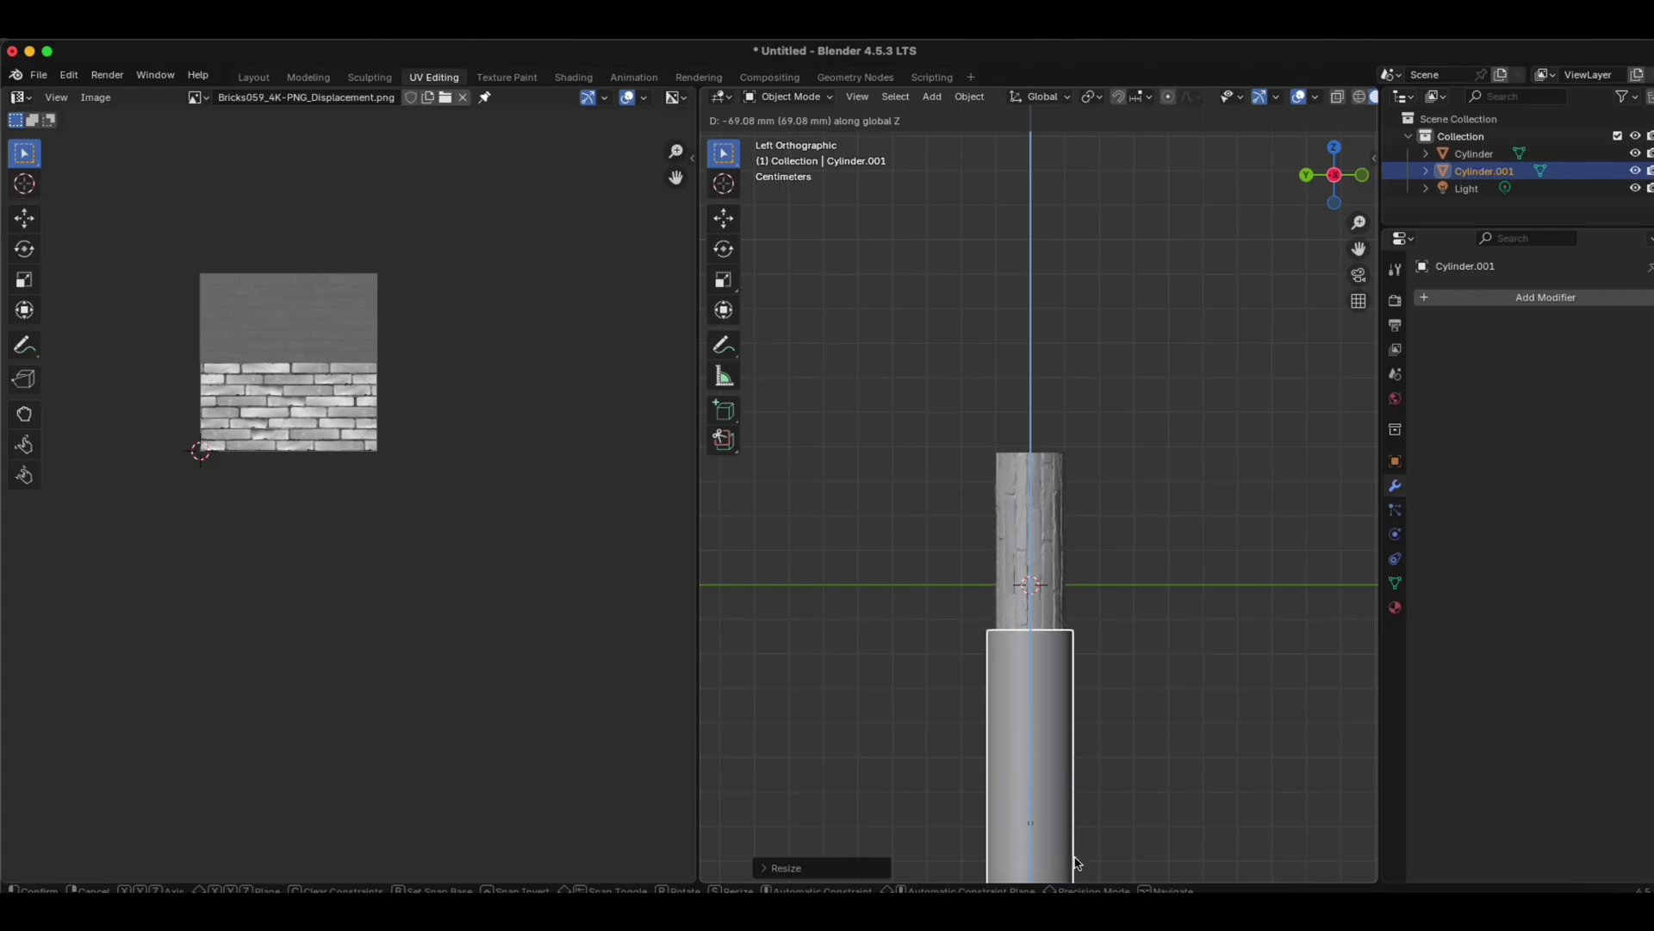
pyautogui.click(1058, 128)
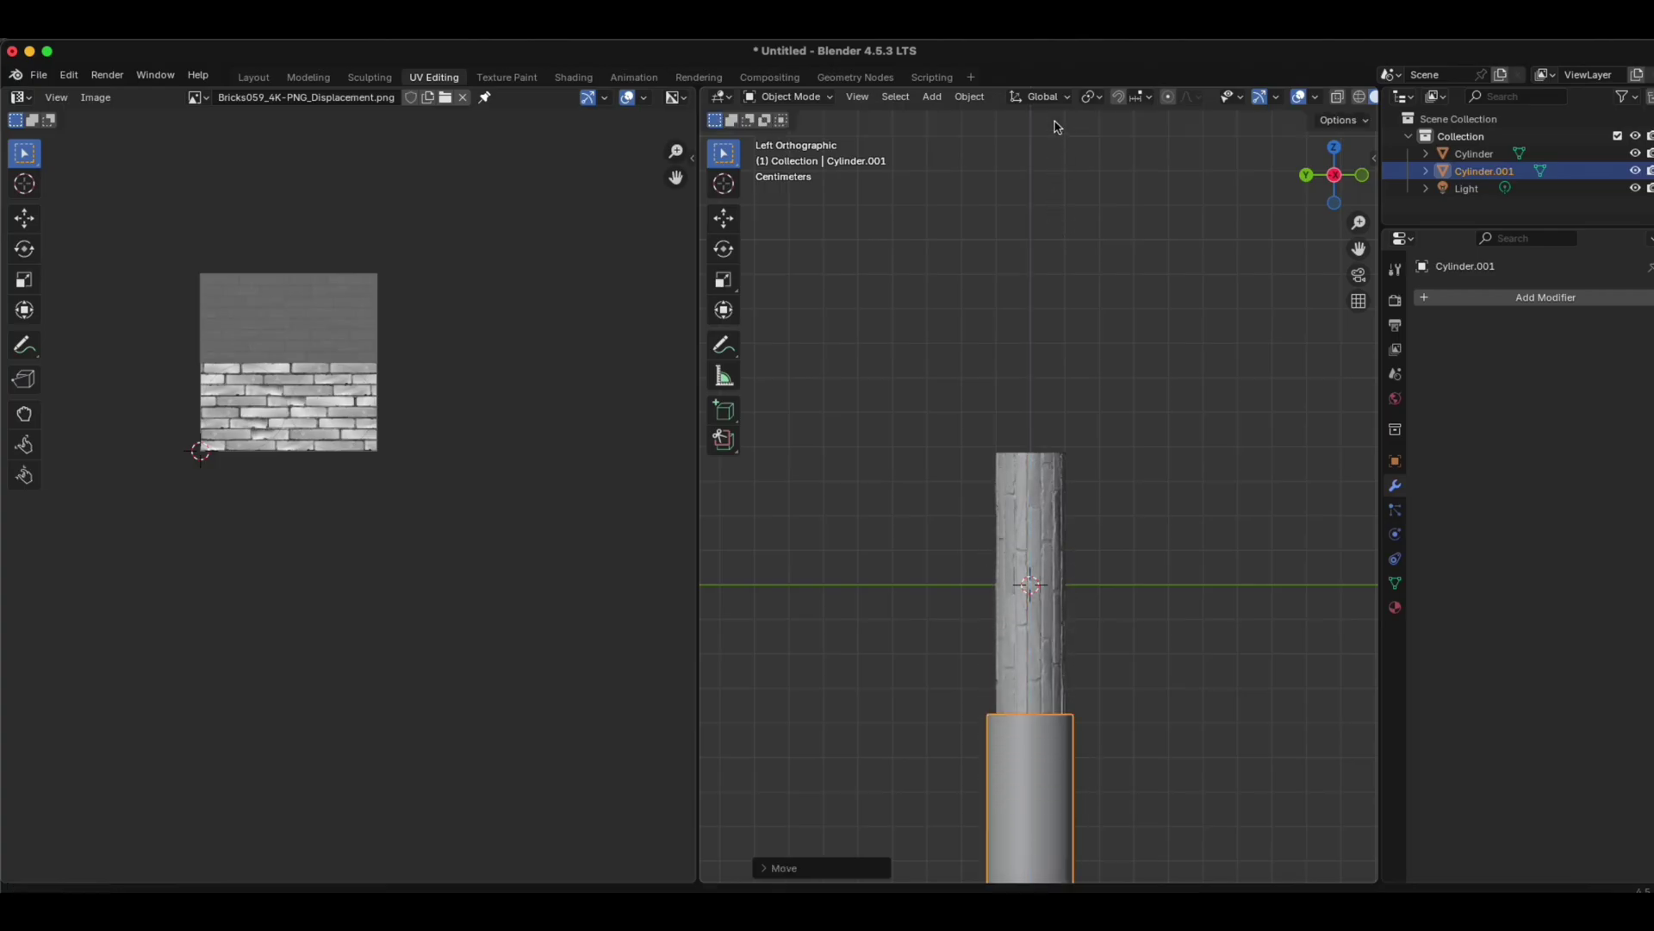
# Step: Select the plain cylinder, then the brick column, and apply Auto Boolean Difference
pyautogui.moveTo(1104, 411); pyautogui.dragTo(1159, 491, button='middle')
pyautogui.click(1153, 715)
pyautogui.moveTo(1154, 716); pyautogui.dragTo(1034, 762, button='middle')
pyautogui.click(1020, 778)
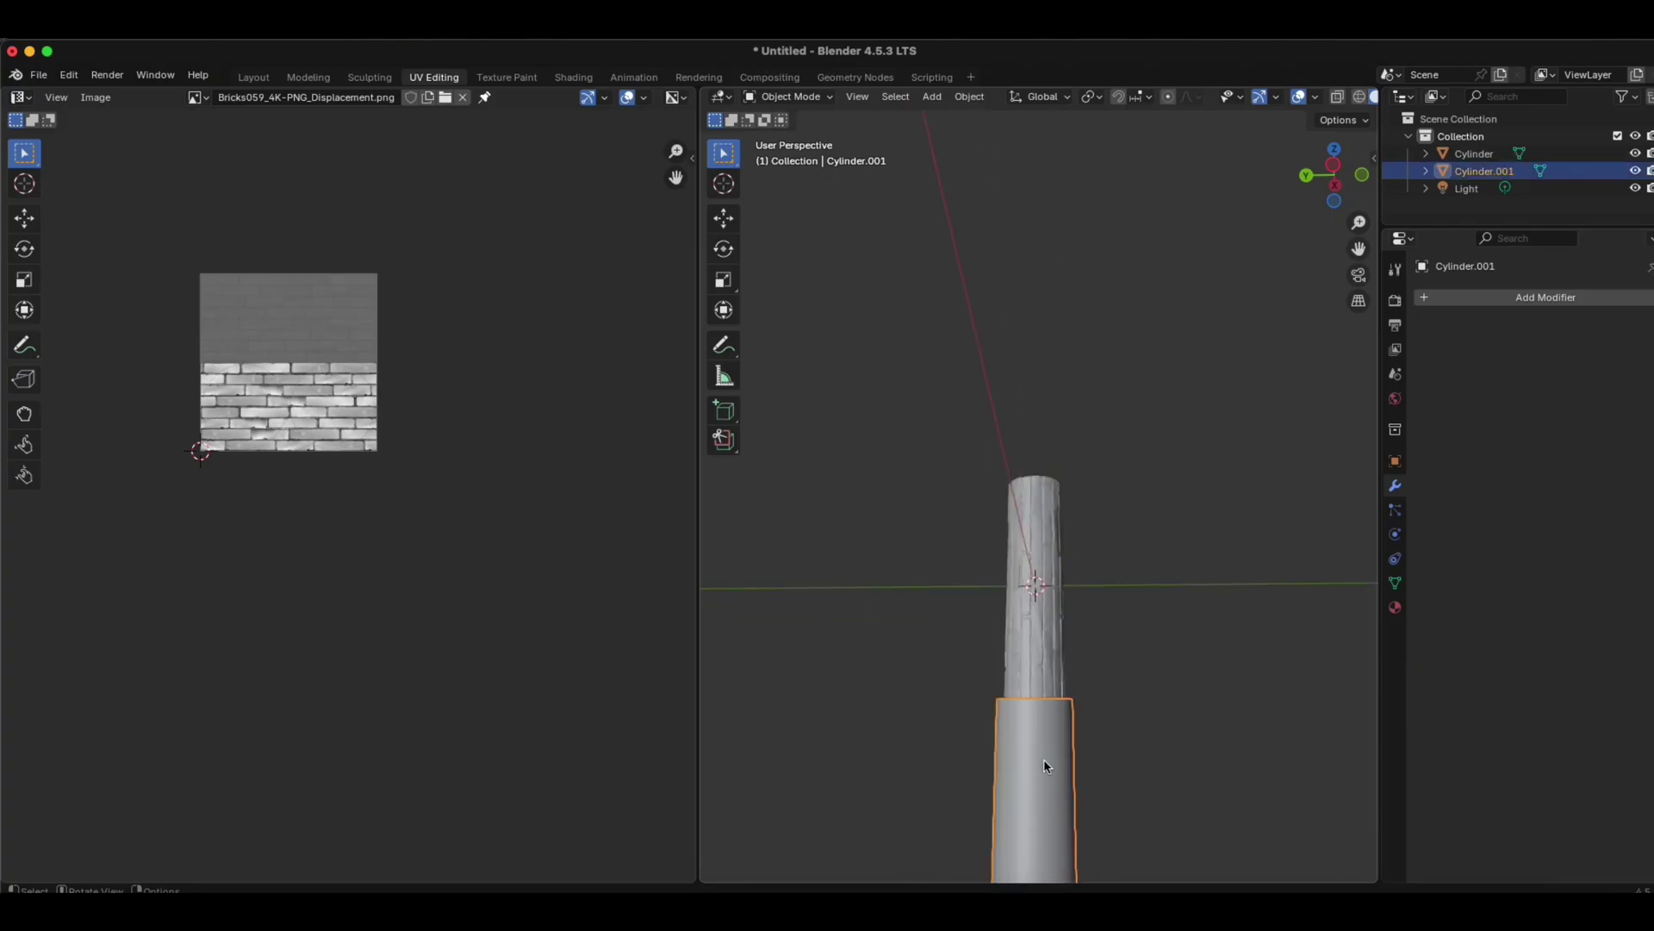
pyautogui.keyDown('shift'); pyautogui.click(1044, 513); pyautogui.keyUp('shift')
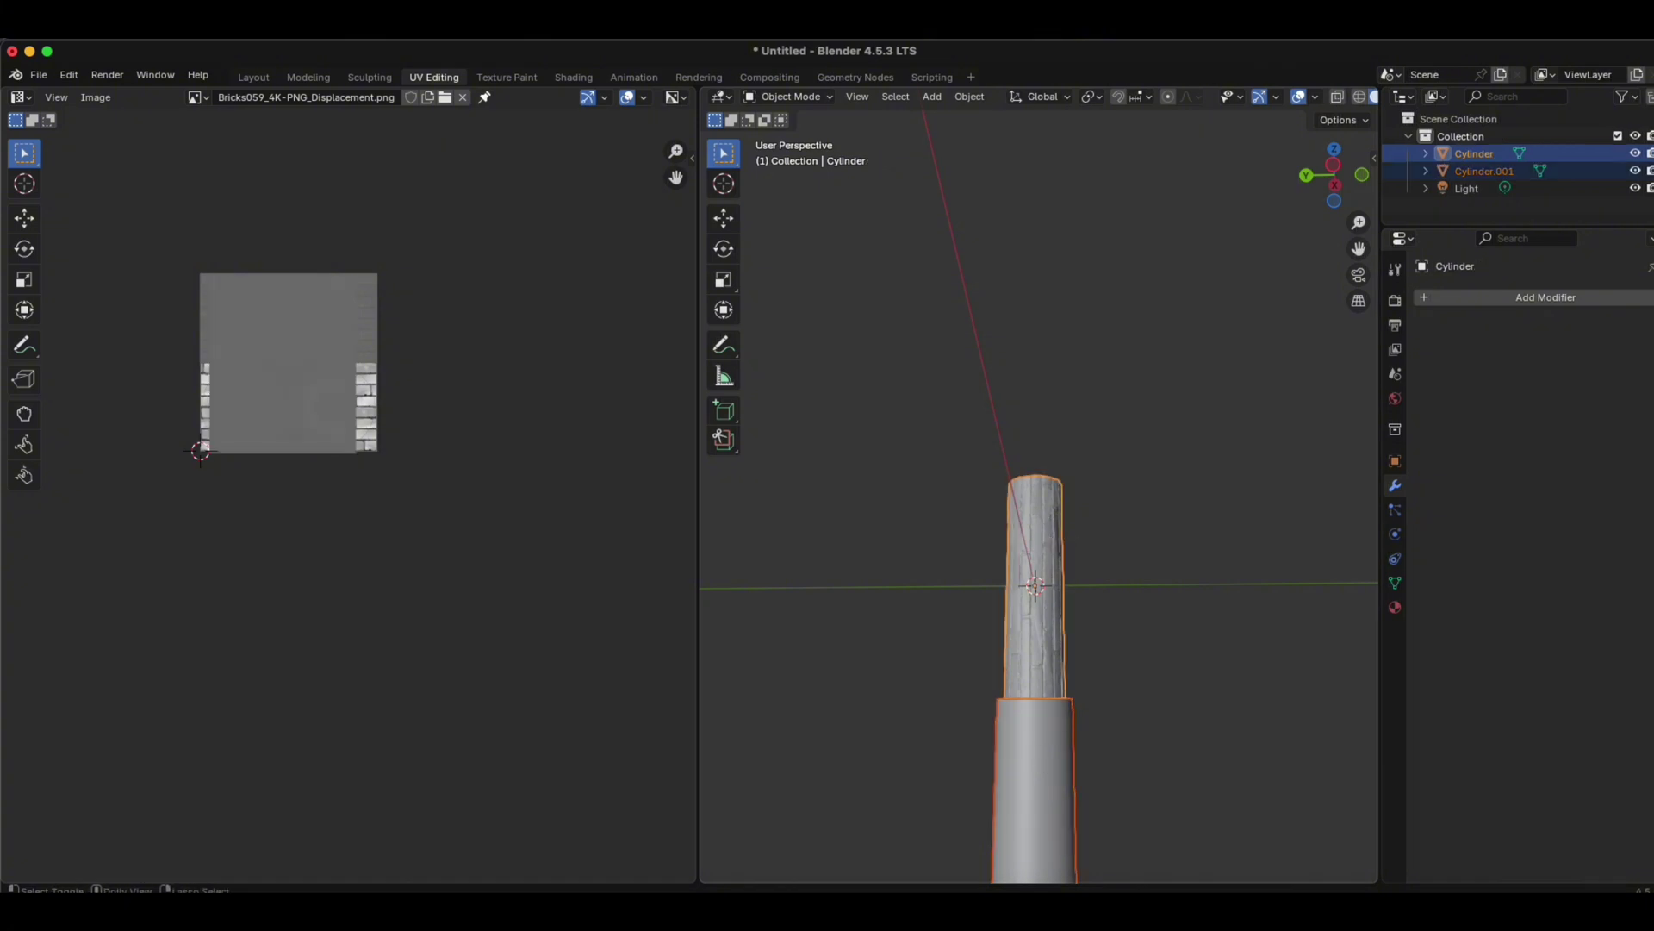
pyautogui.hotkey('ctrl', 'shift', 'b')
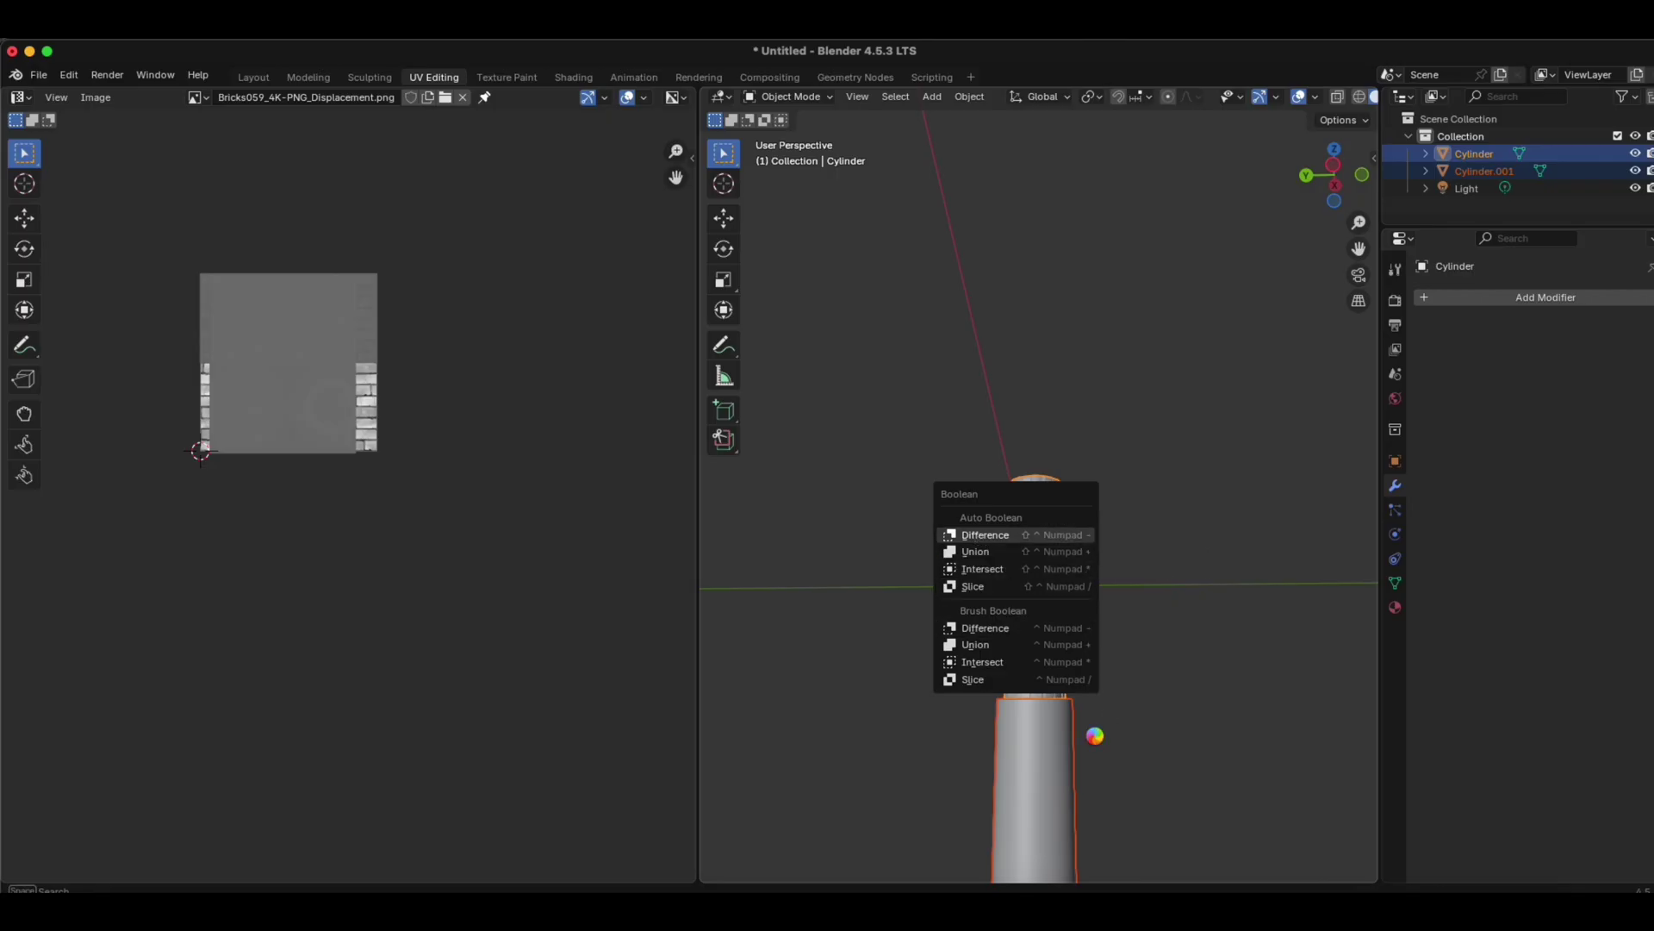
pyautogui.moveTo(1060, 720); pyautogui.dragTo(1058, 550, button='middle')
# Step: Orbit to inspect the hollow column from the side and from above, then deselect it
pyautogui.moveTo(1193, 483); pyautogui.dragTo(1201, 629, button='middle')
pyautogui.moveTo(1196, 479); pyautogui.dragTo(1145, 369, button='middle')
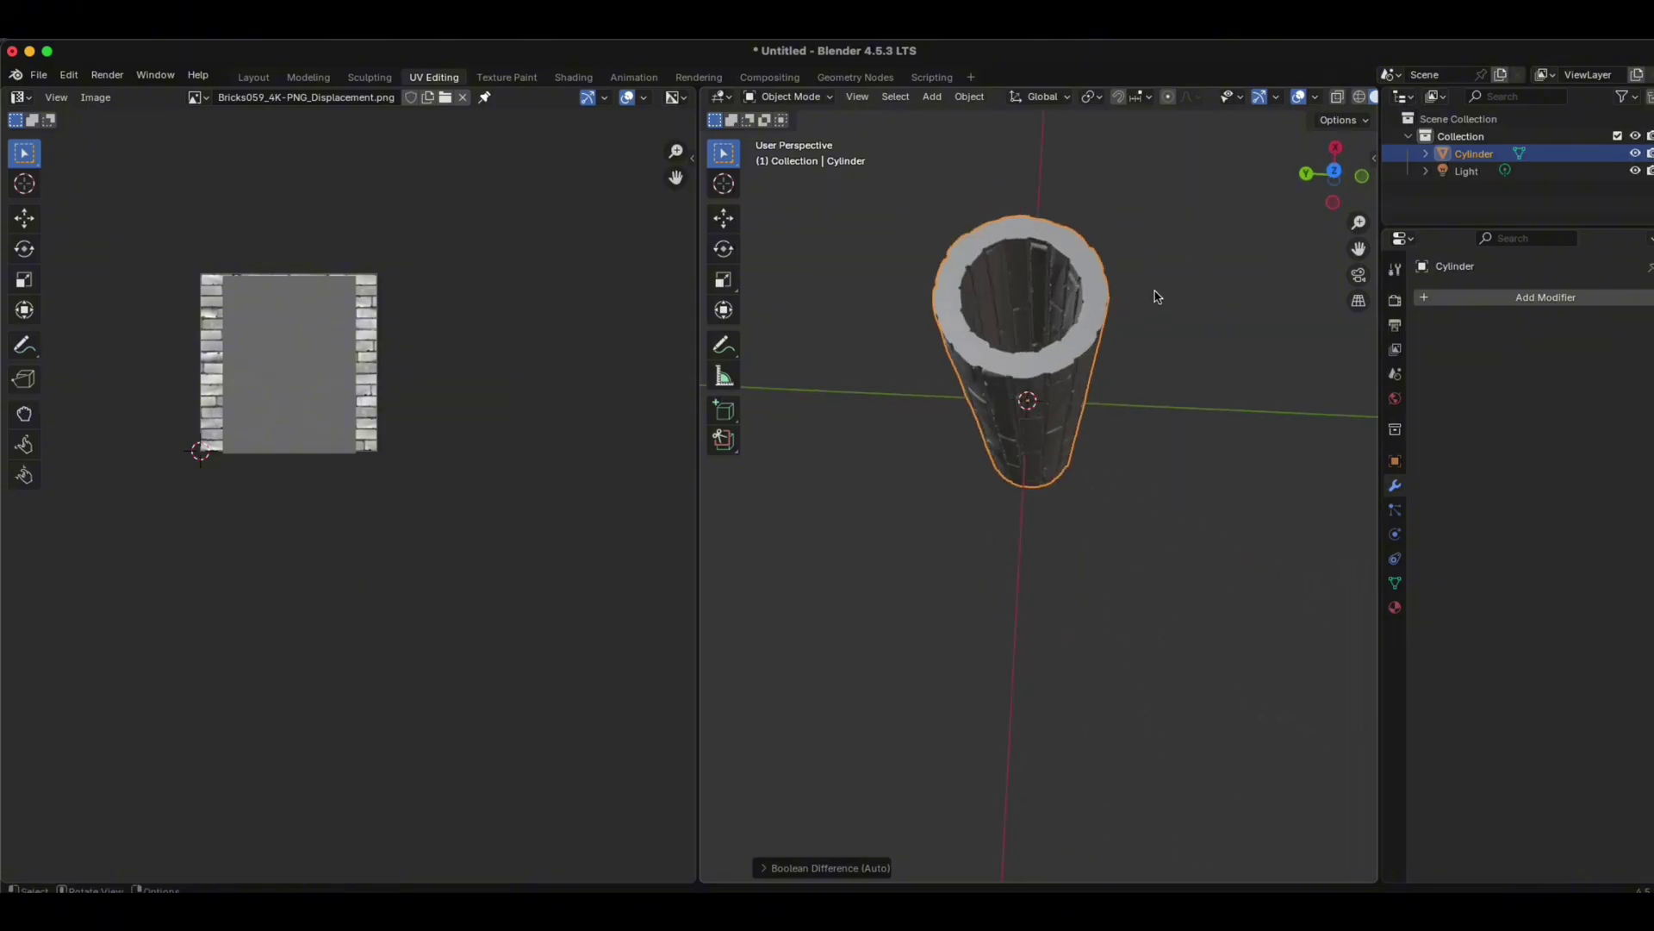
pyautogui.moveTo(1156, 296); pyautogui.dragTo(1151, 181, button='middle')
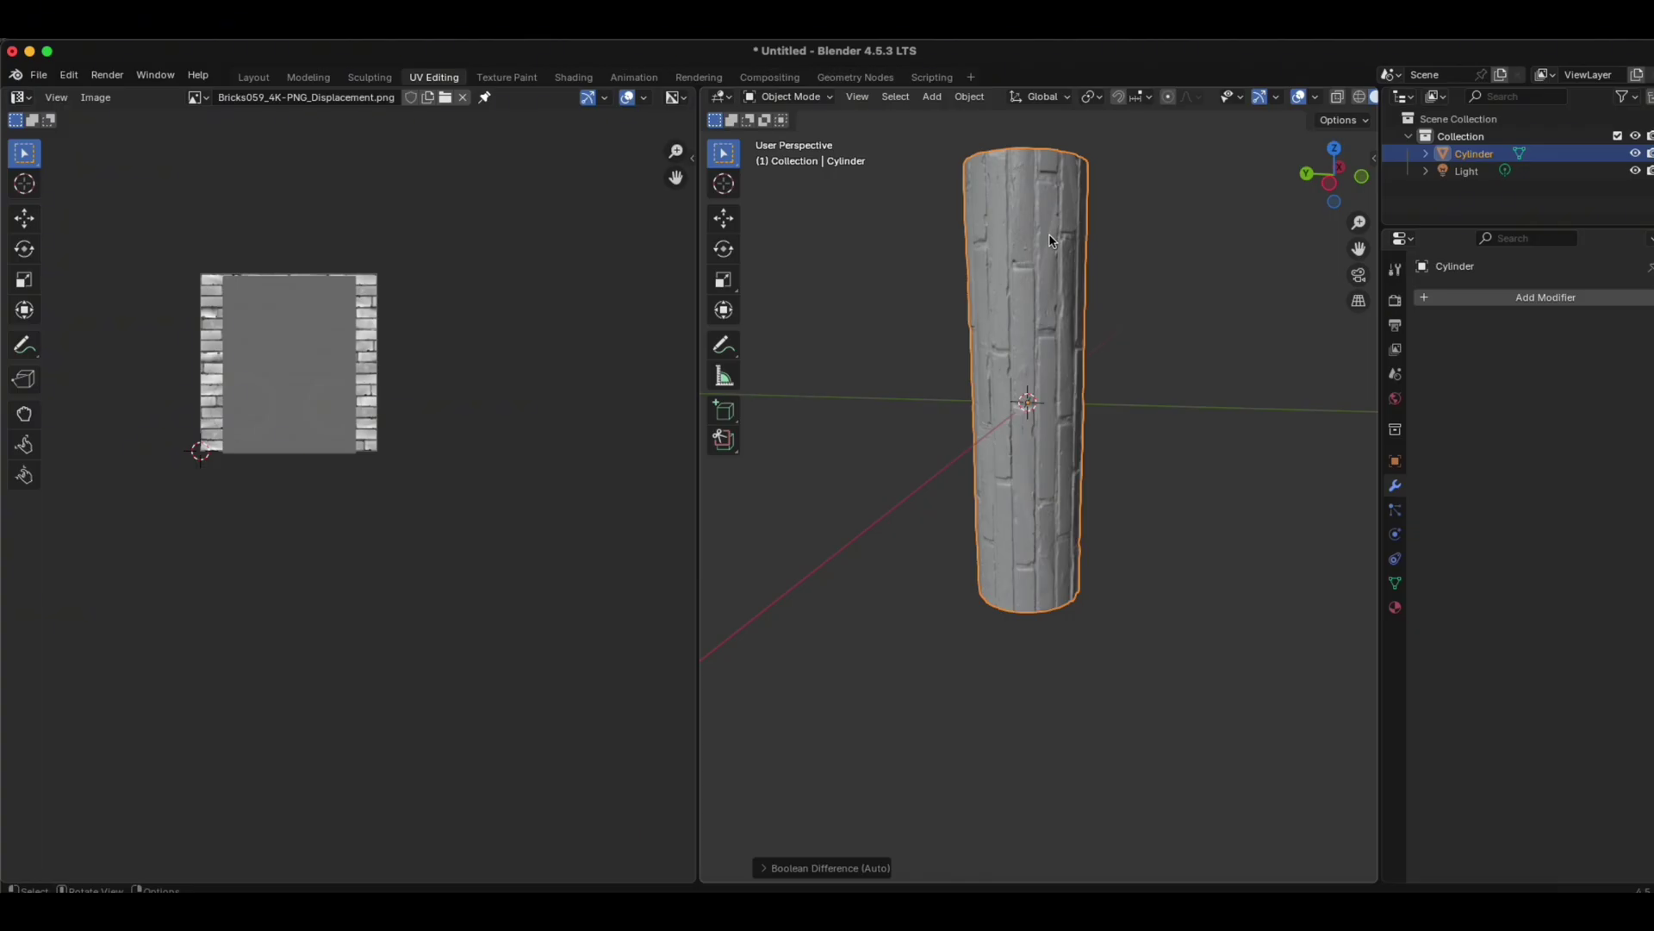
pyautogui.click(1121, 252)
# Step: Add a new plain cylinder mesh alongside the brick column and view it from the top
pyautogui.click(1006, 226)
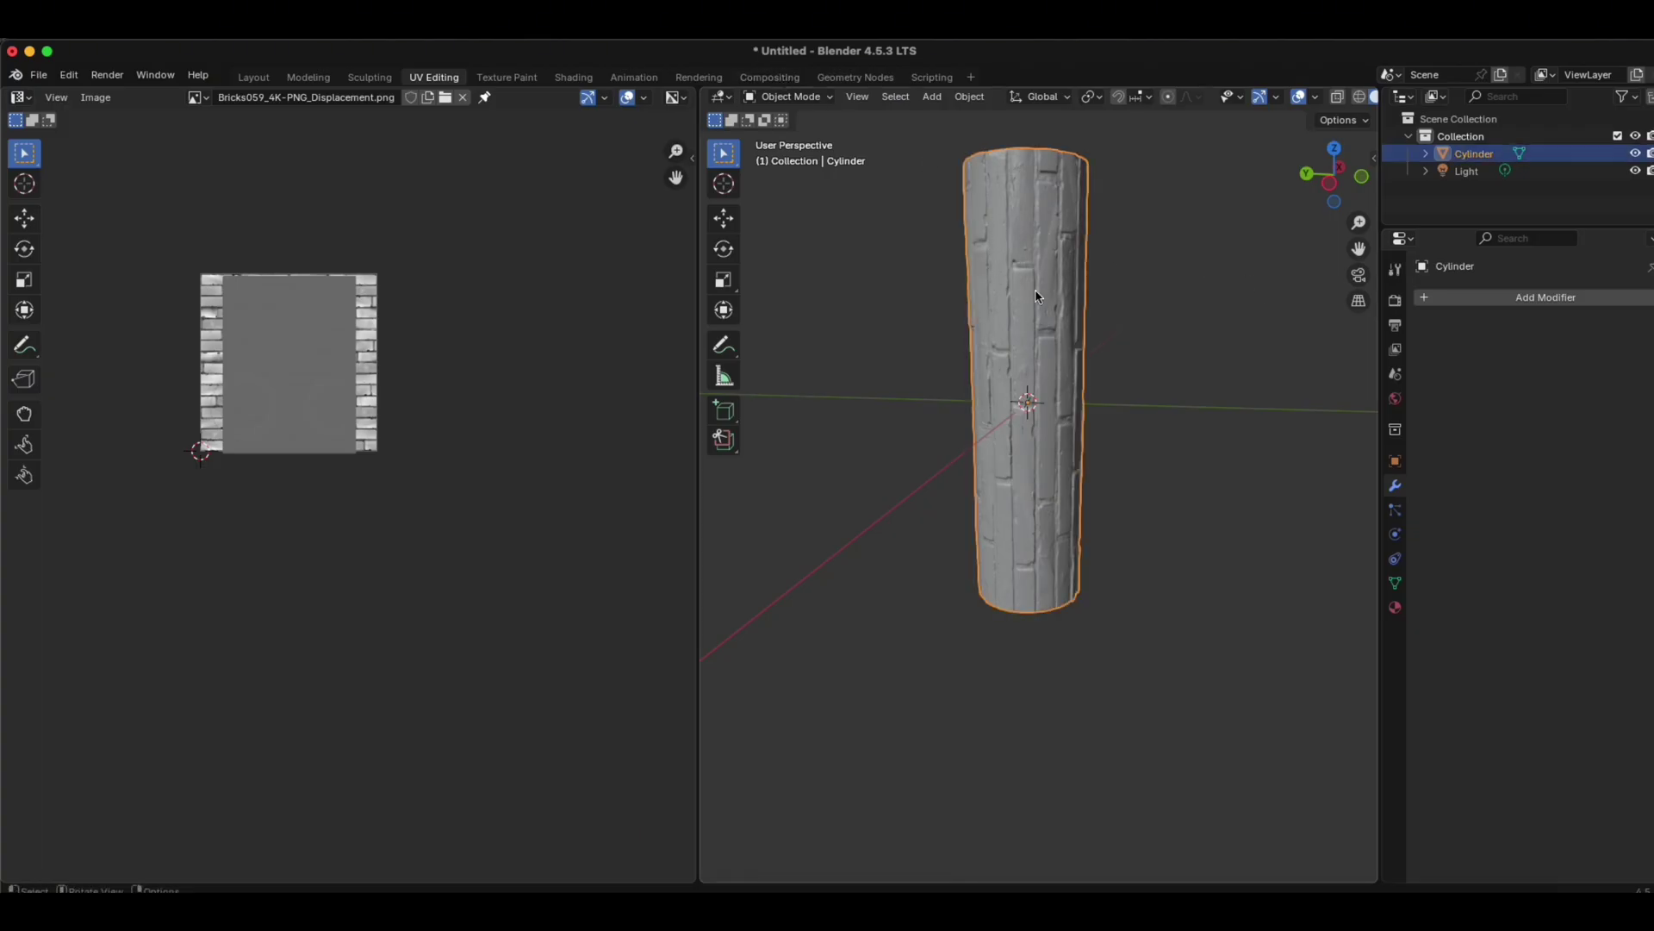
pyautogui.hotkey('shift', 'a')
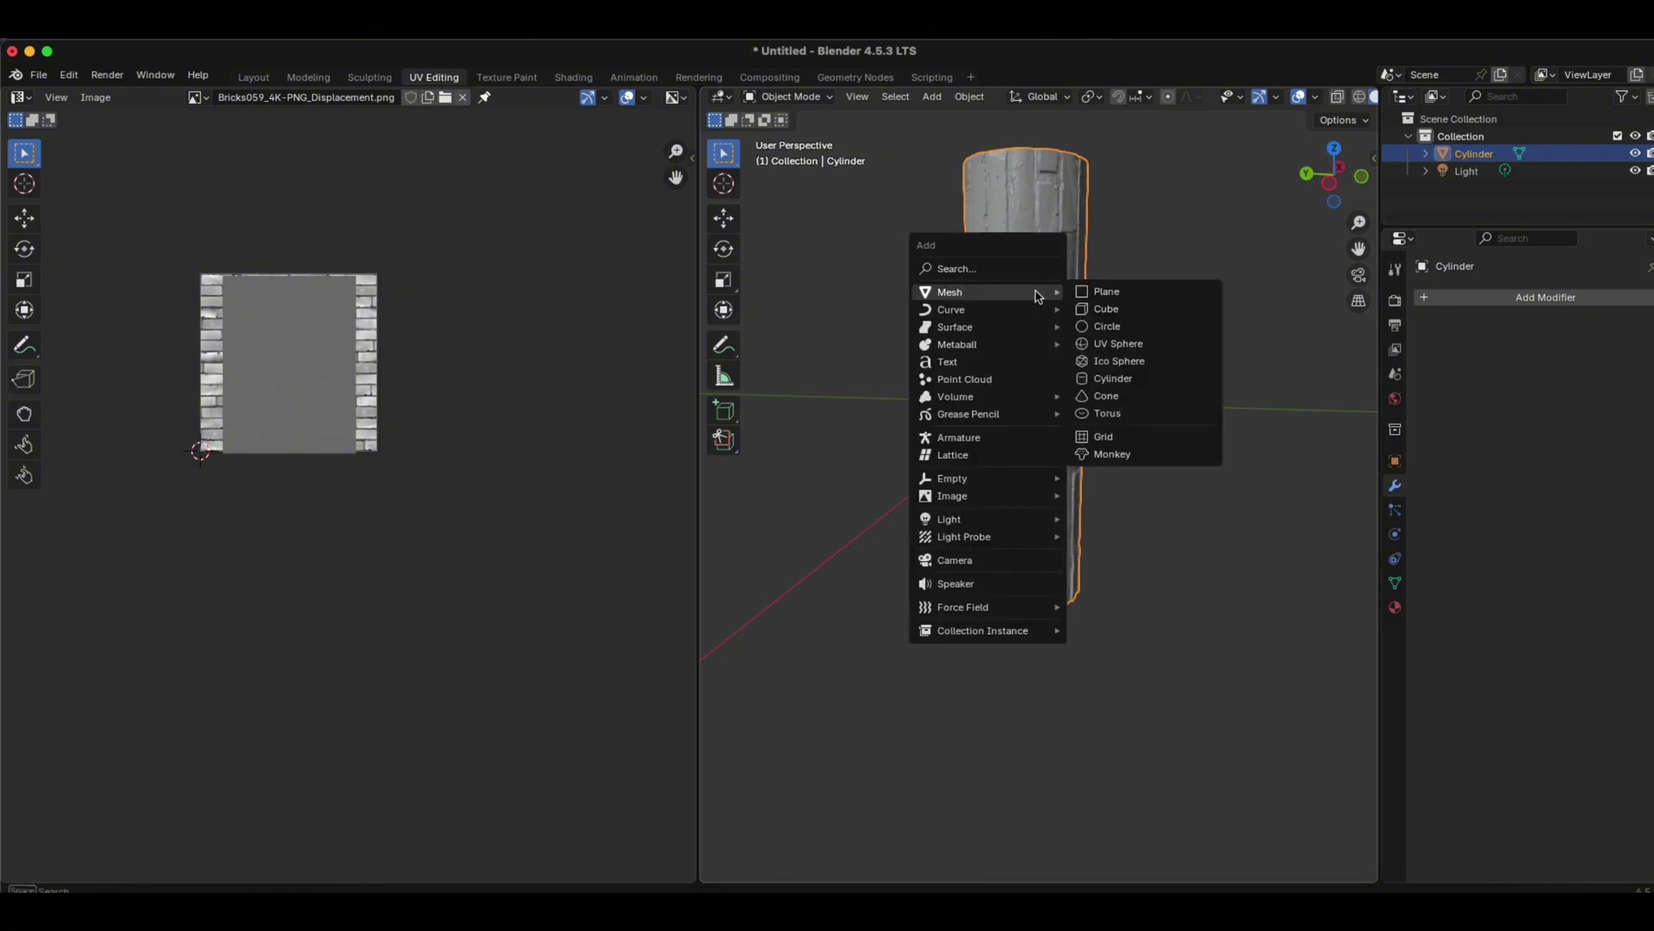
pyautogui.moveTo(990, 296)
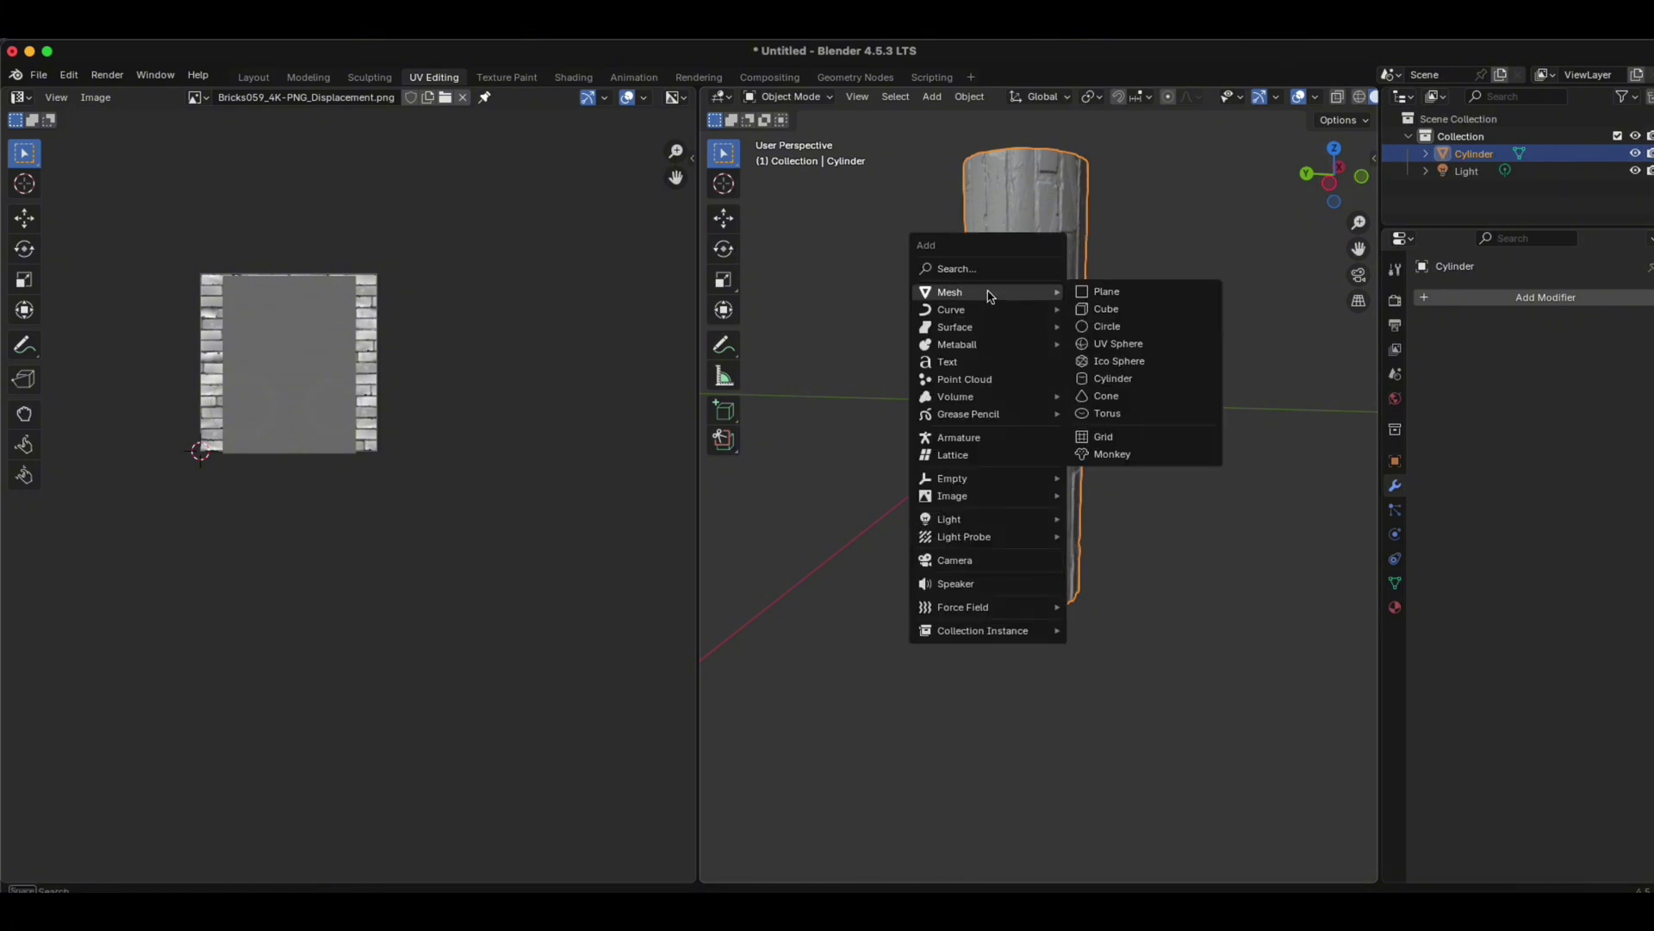
pyautogui.click(1128, 379)
pyautogui.scroll(-3, 1120, 318)
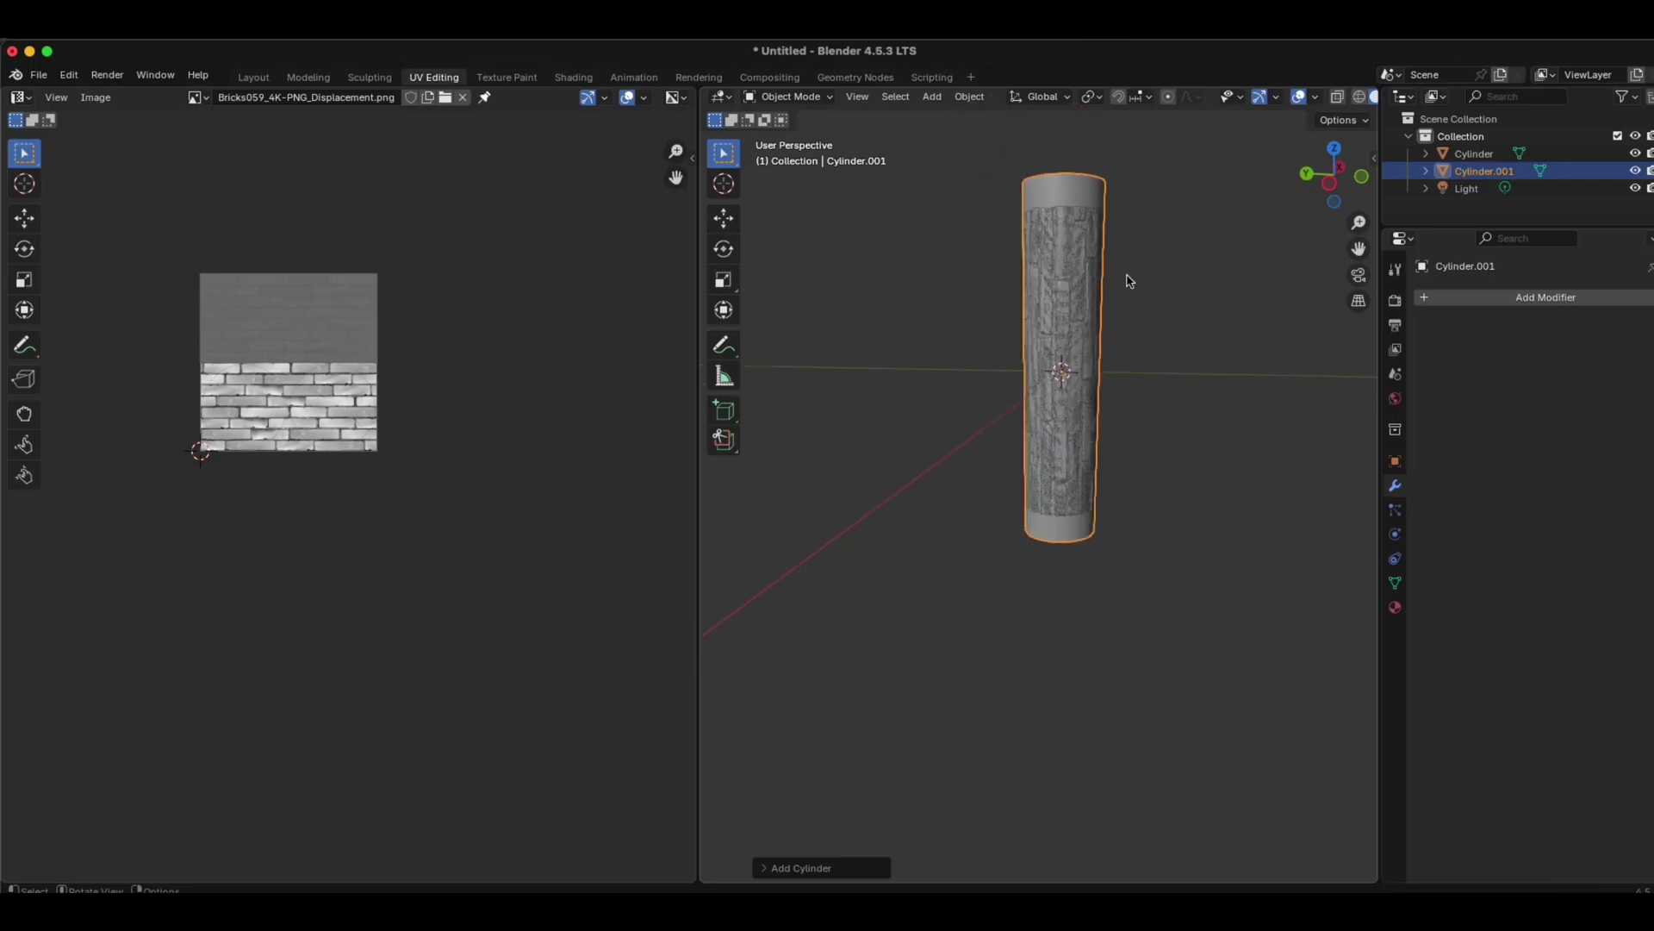
pyautogui.moveTo(1131, 268); pyautogui.dragTo(1164, 388, button='middle')
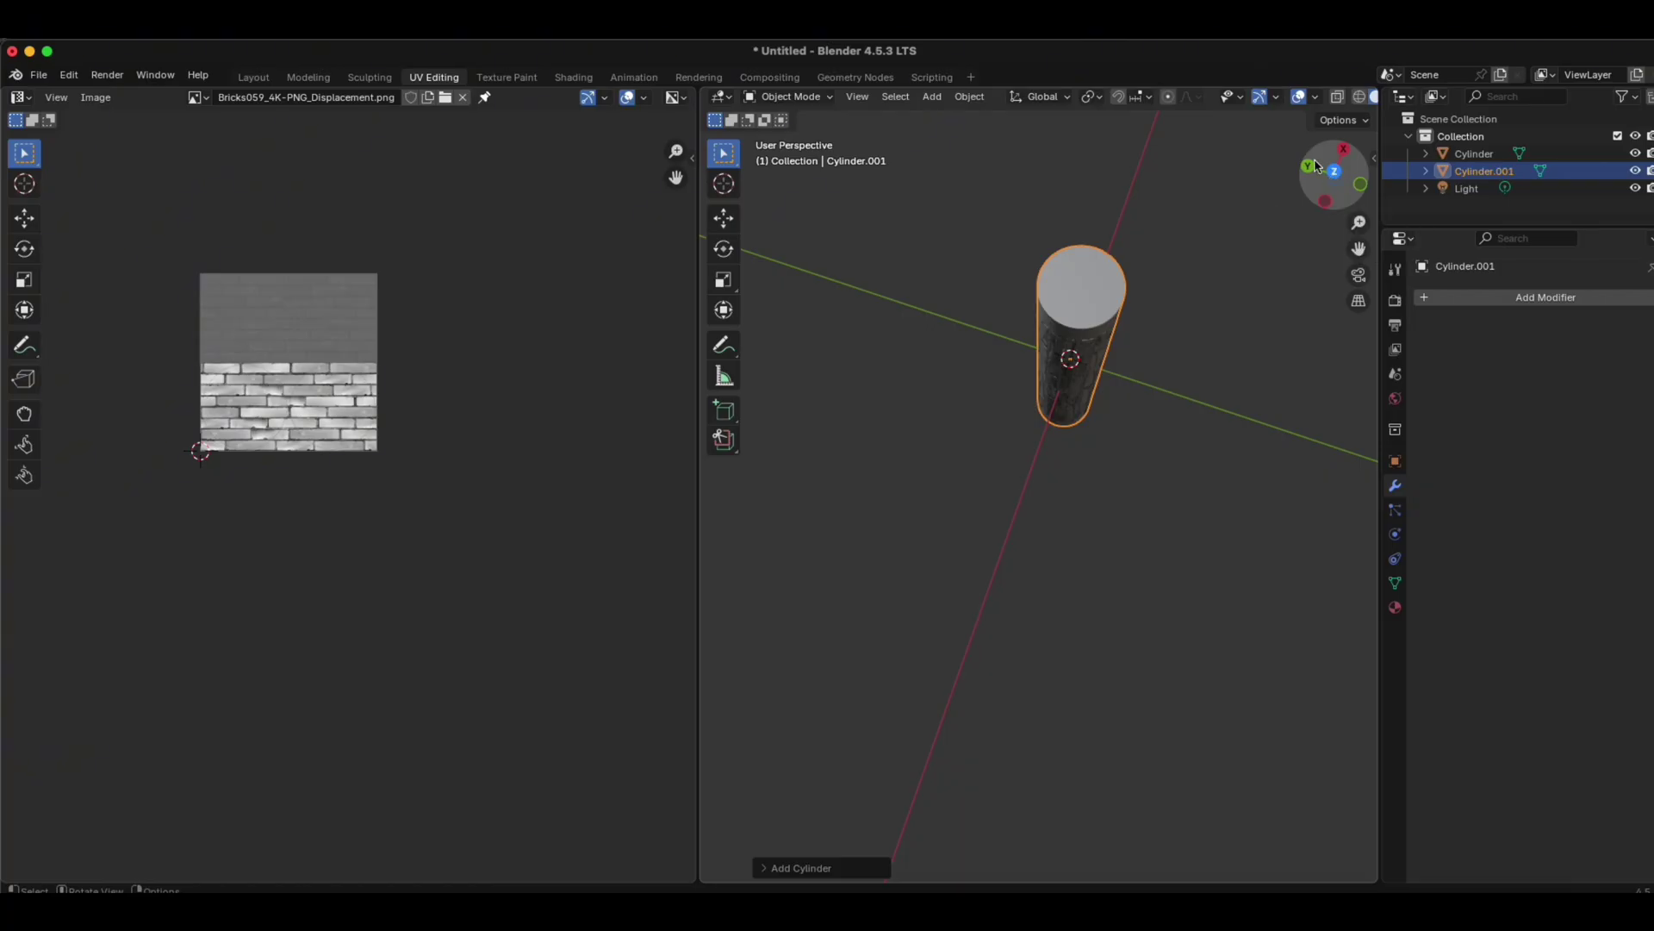
pyautogui.click(1336, 176)
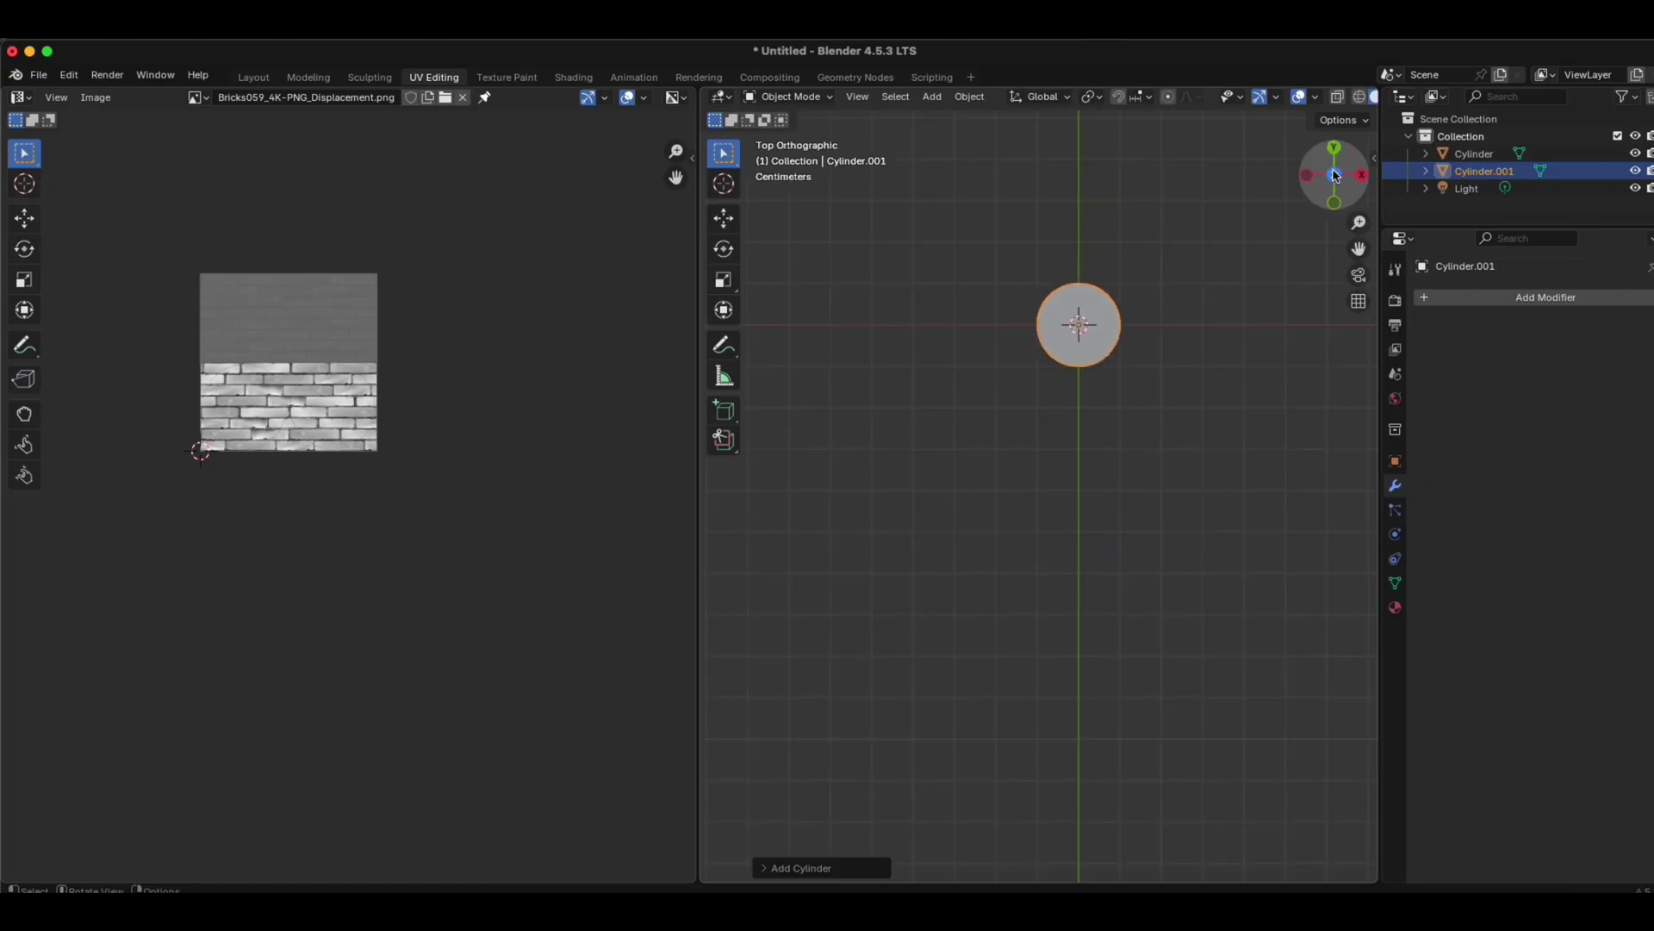
pyautogui.scroll(3, 1018, 370)
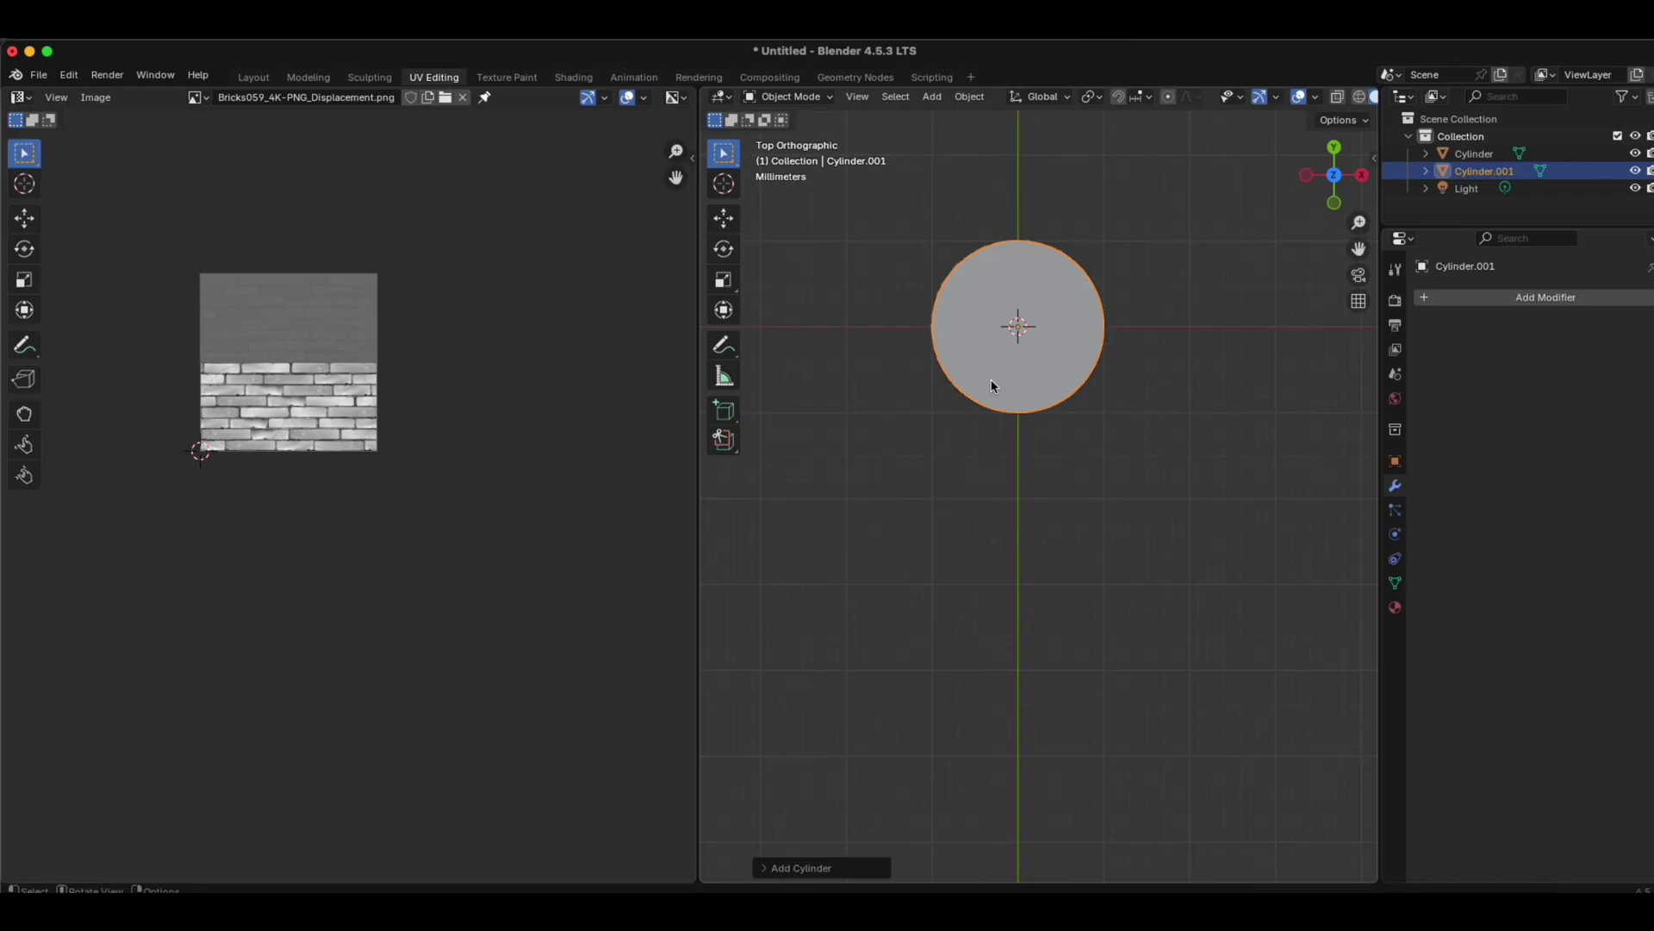
# Step: Shrink the new cylinder uniformly to about 0.83 so it is narrower than the brick column
pyautogui.press('s')
pyautogui.scroll(-3, 1189, 431)
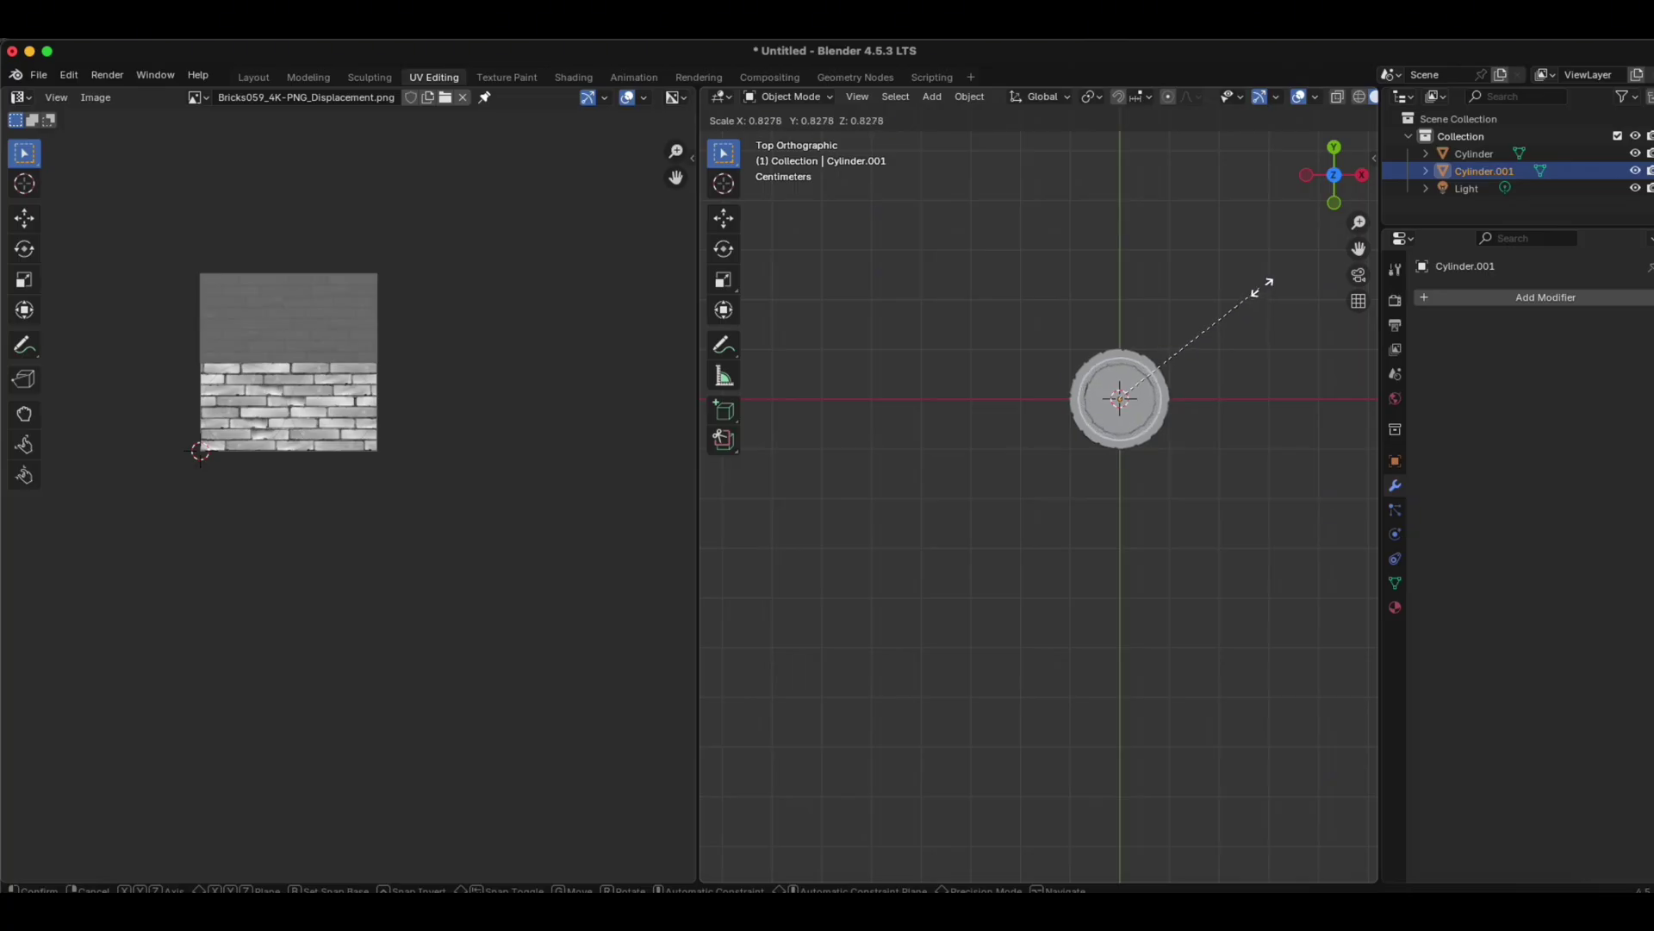
pyautogui.click(1260, 290)
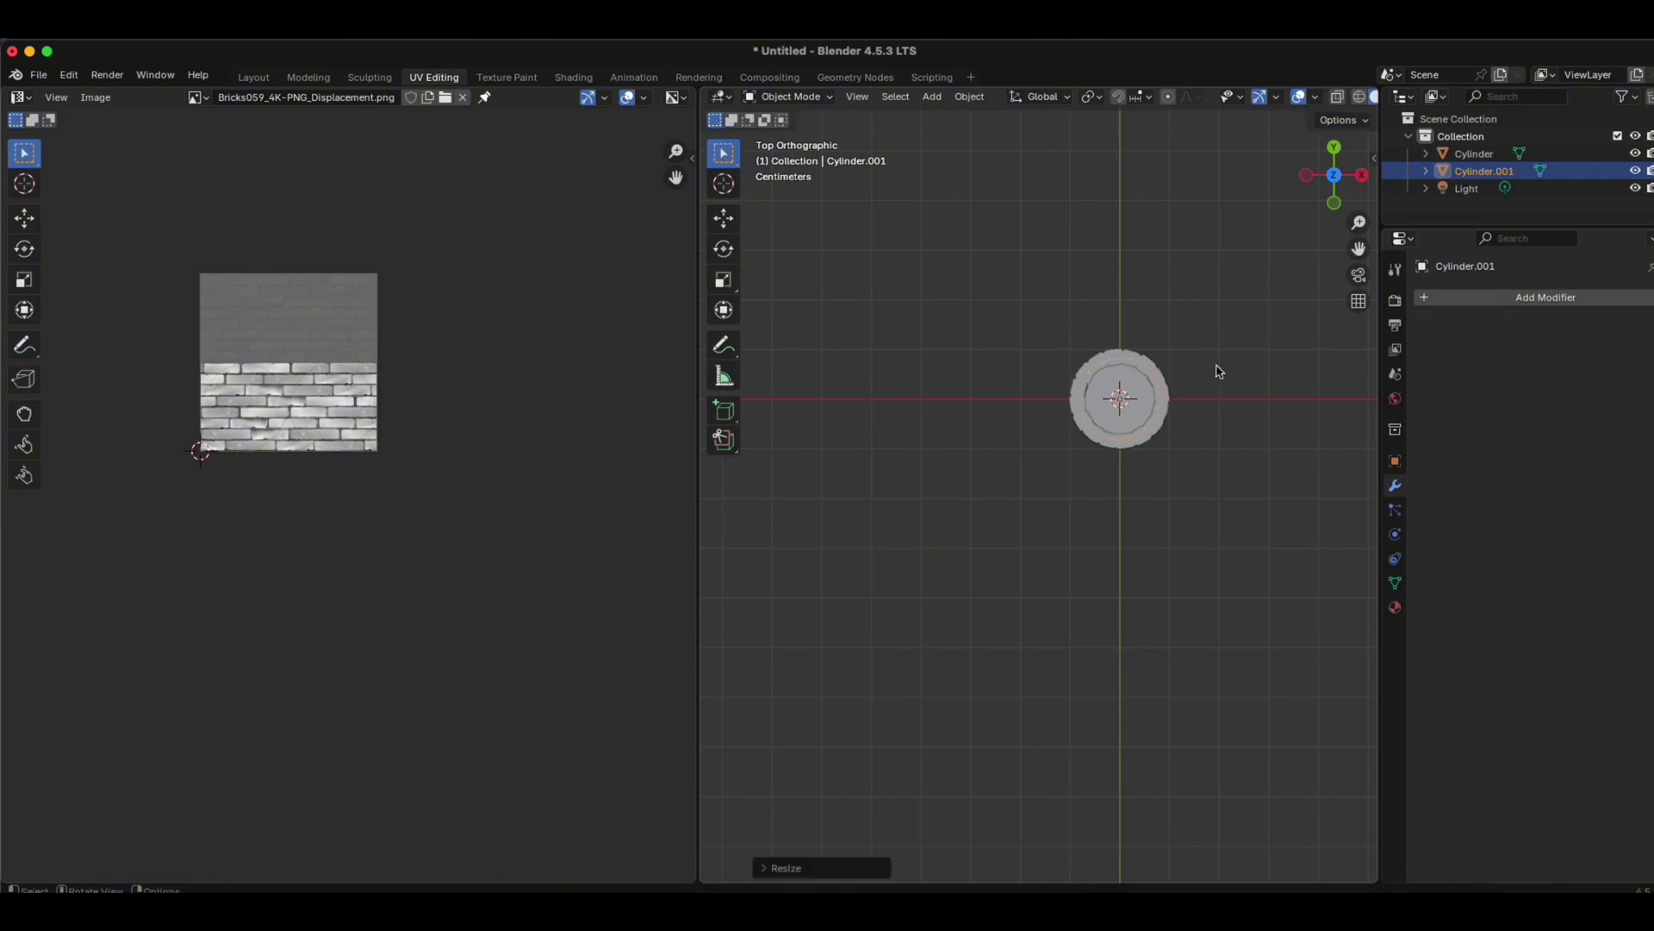
pyautogui.scroll(3, 1201, 403)
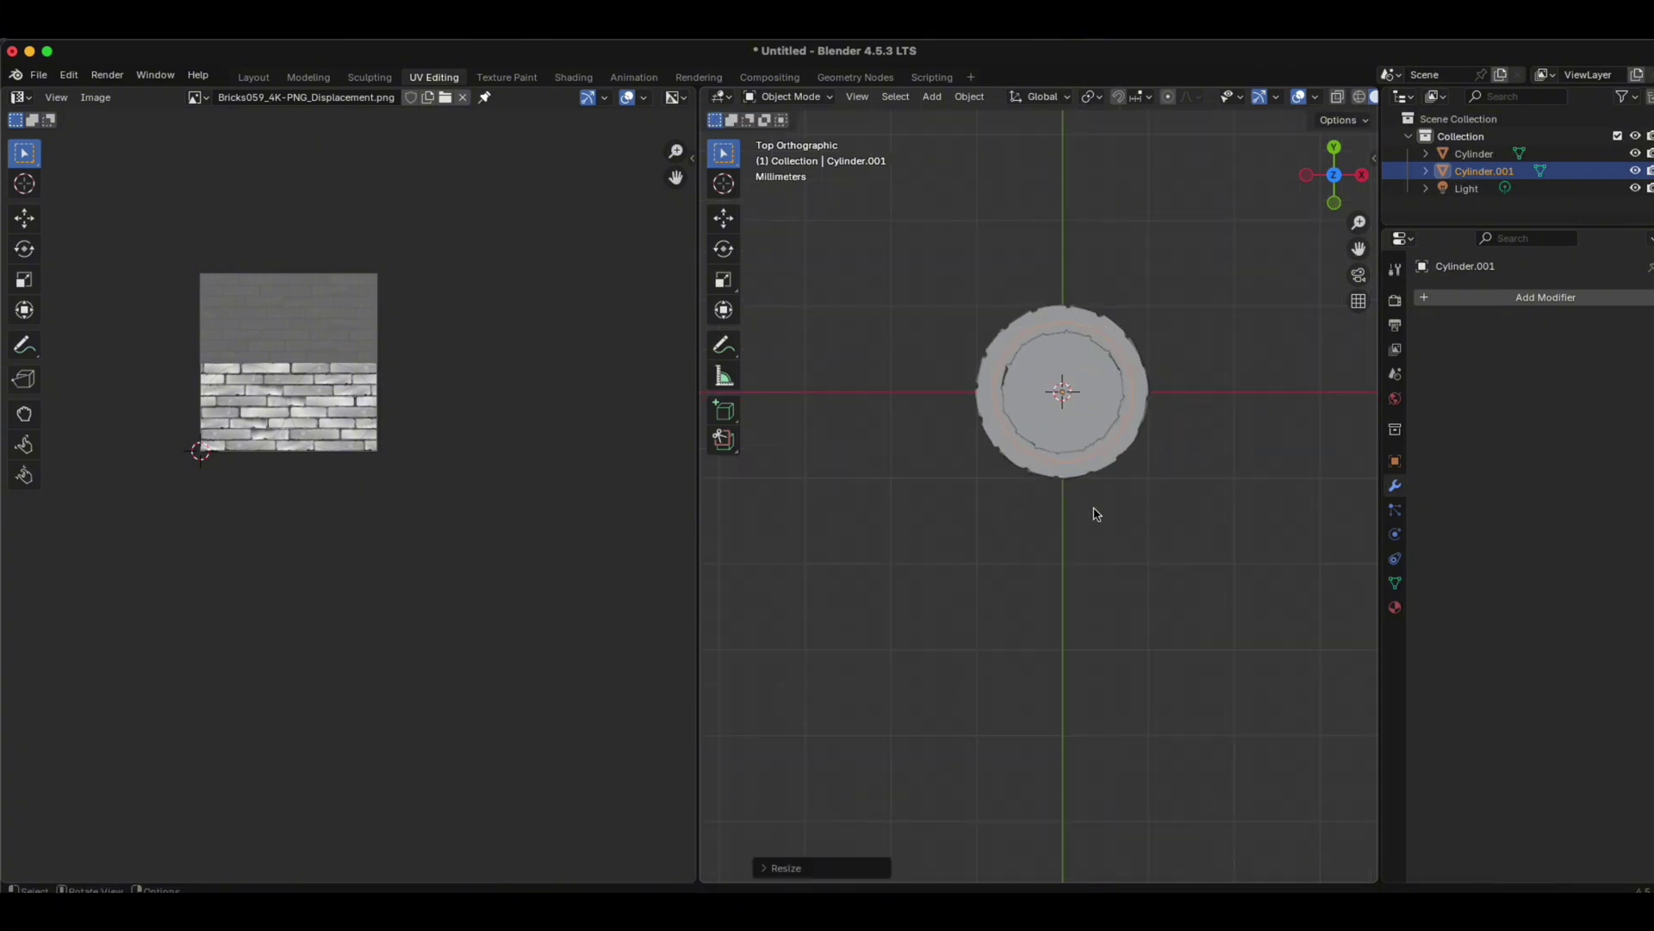
# Step: Stretch the cylinder along Z past both column ends, then add the brick column as active selection
pyautogui.moveTo(1100, 514); pyautogui.dragTo(1160, 362, button='middle')
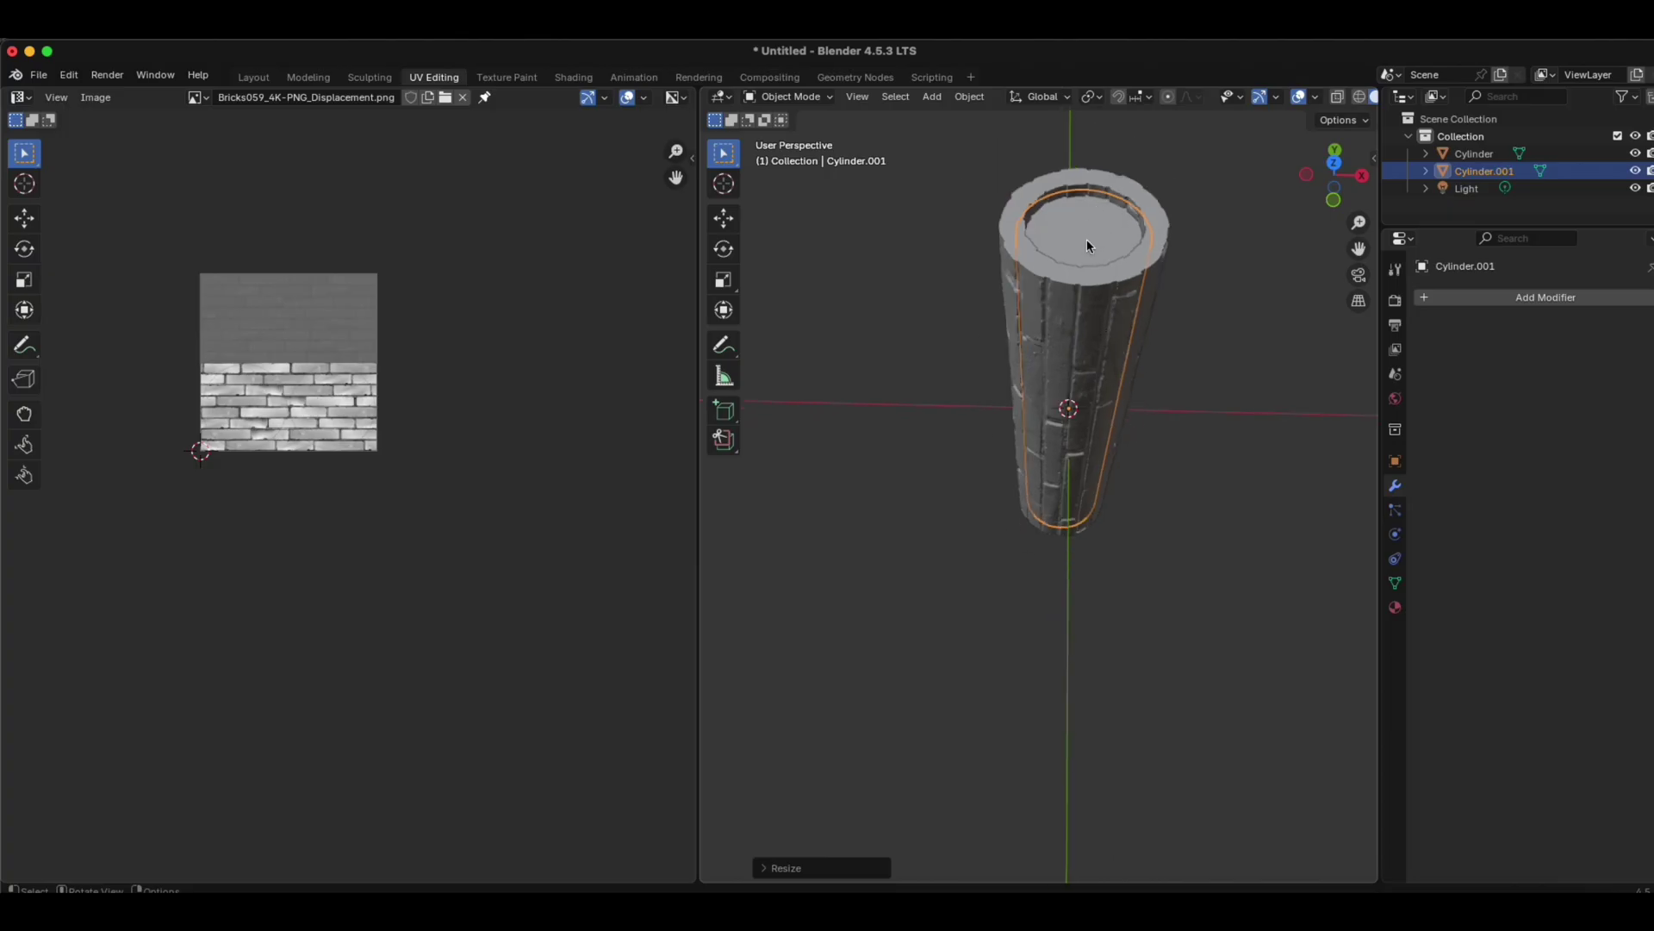
pyautogui.scroll(-3, 1088, 246)
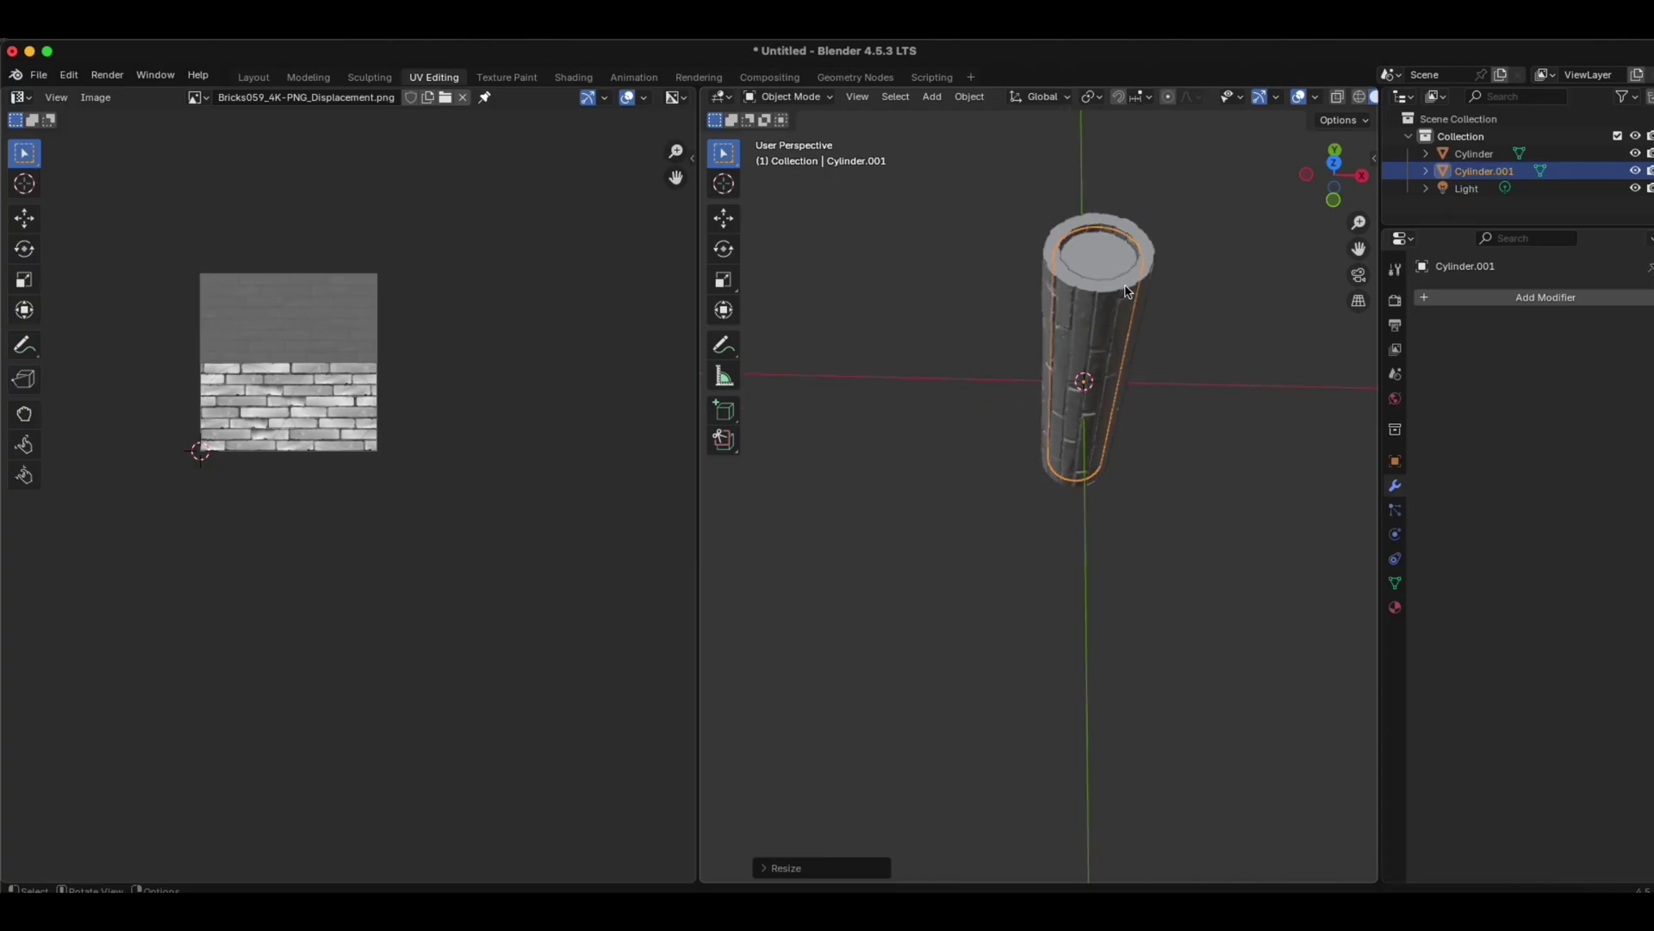
pyautogui.press('s')
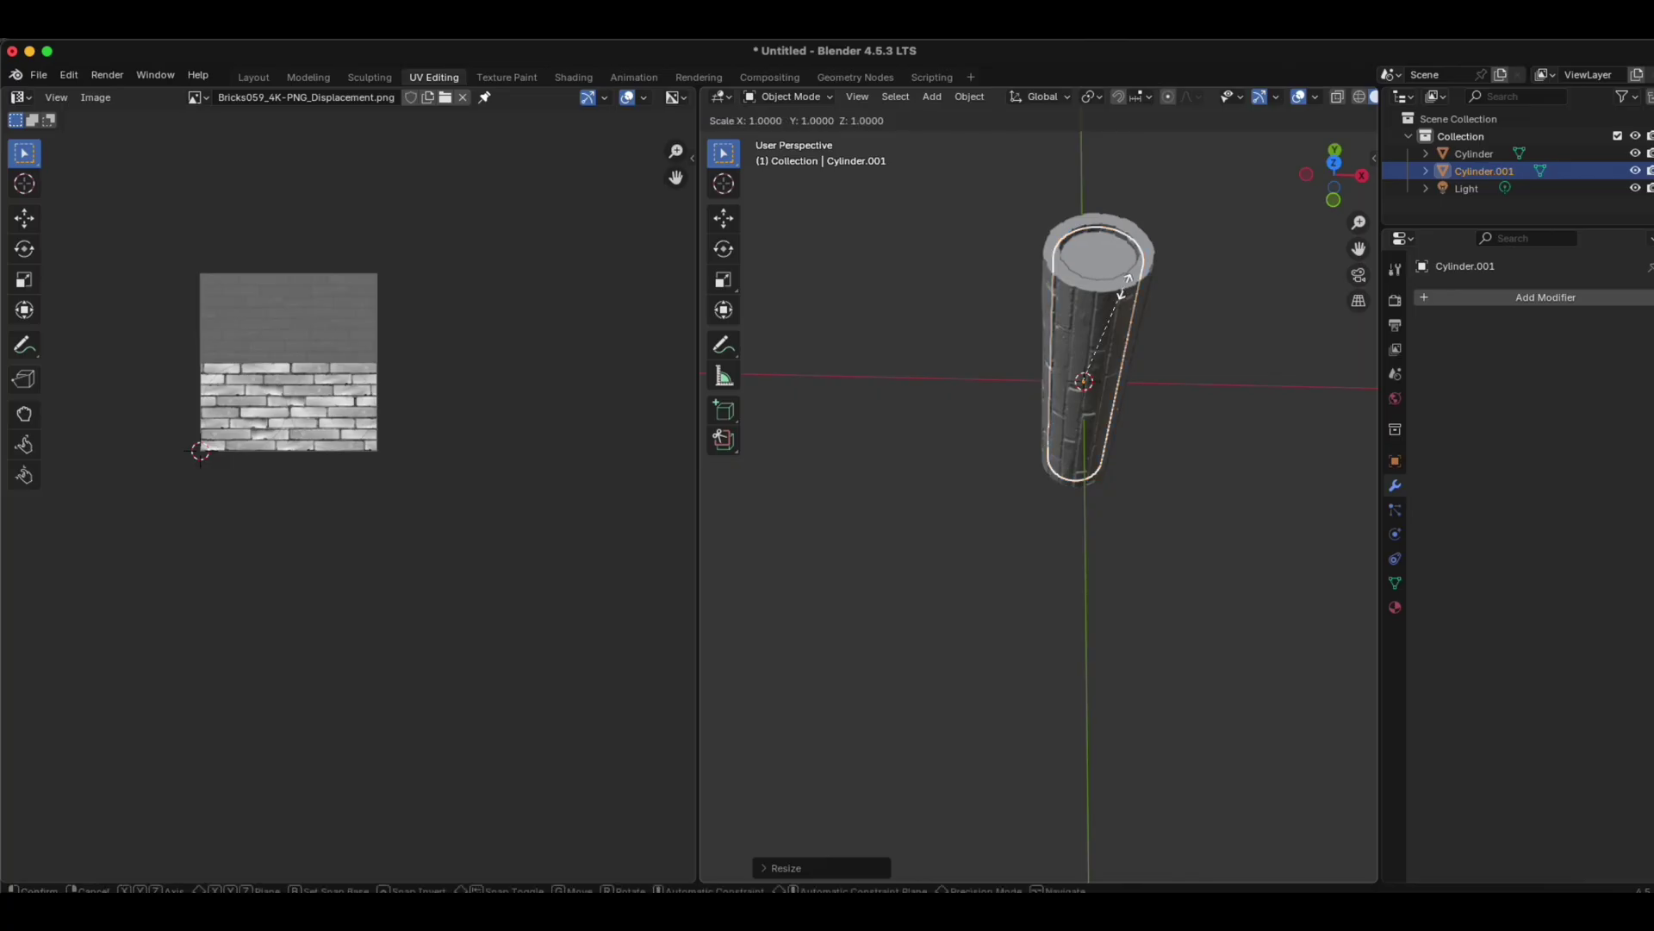
pyautogui.press('z')
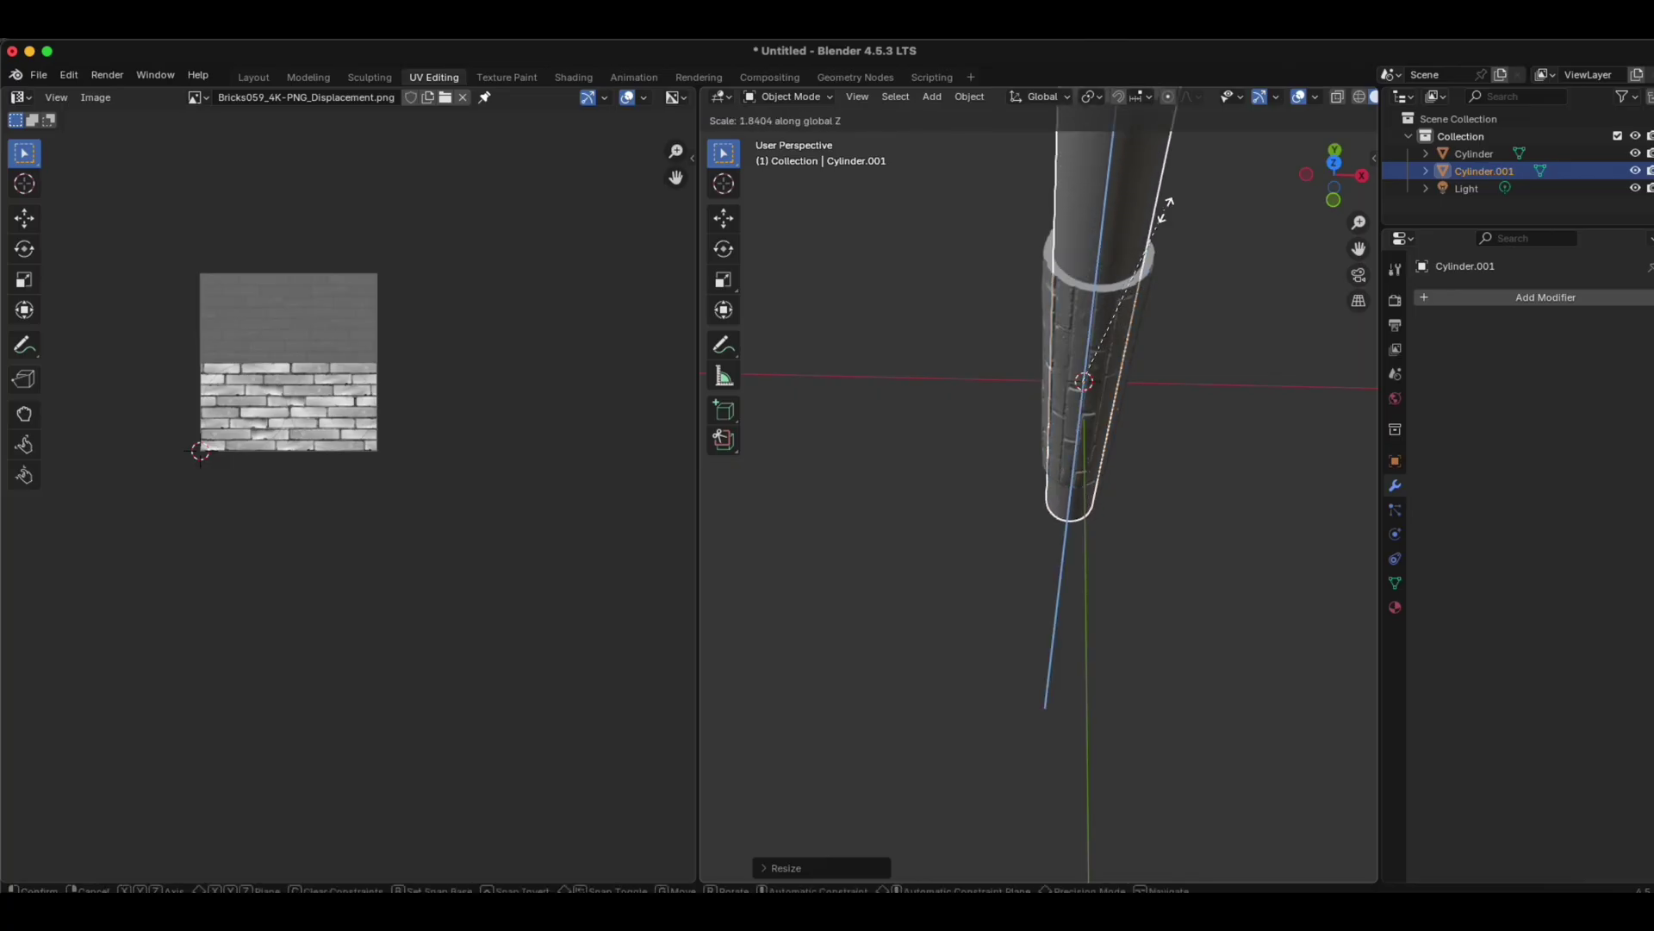
pyautogui.click(1168, 209)
pyautogui.scroll(-3, 1189, 216)
pyautogui.moveTo(1194, 215); pyautogui.dragTo(1197, 194, button='middle')
pyautogui.scroll(5, 1197, 194)
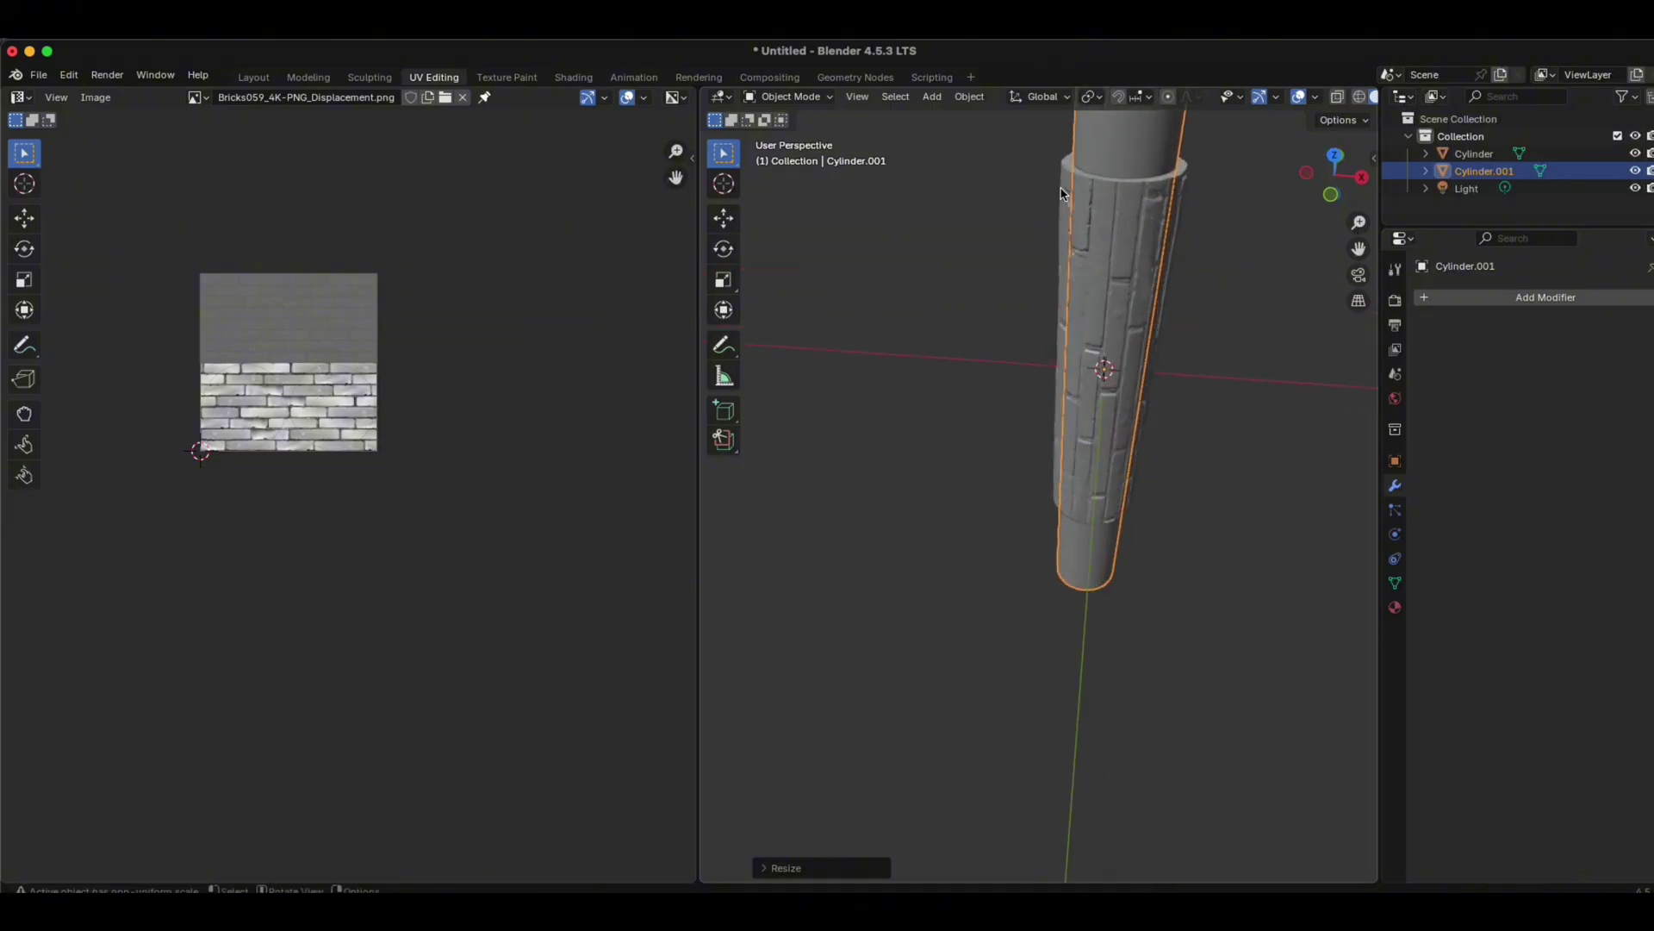
pyautogui.press('shift')
pyautogui.keyDown('shift'); pyautogui.click(1066, 177); pyautogui.keyUp('shift')
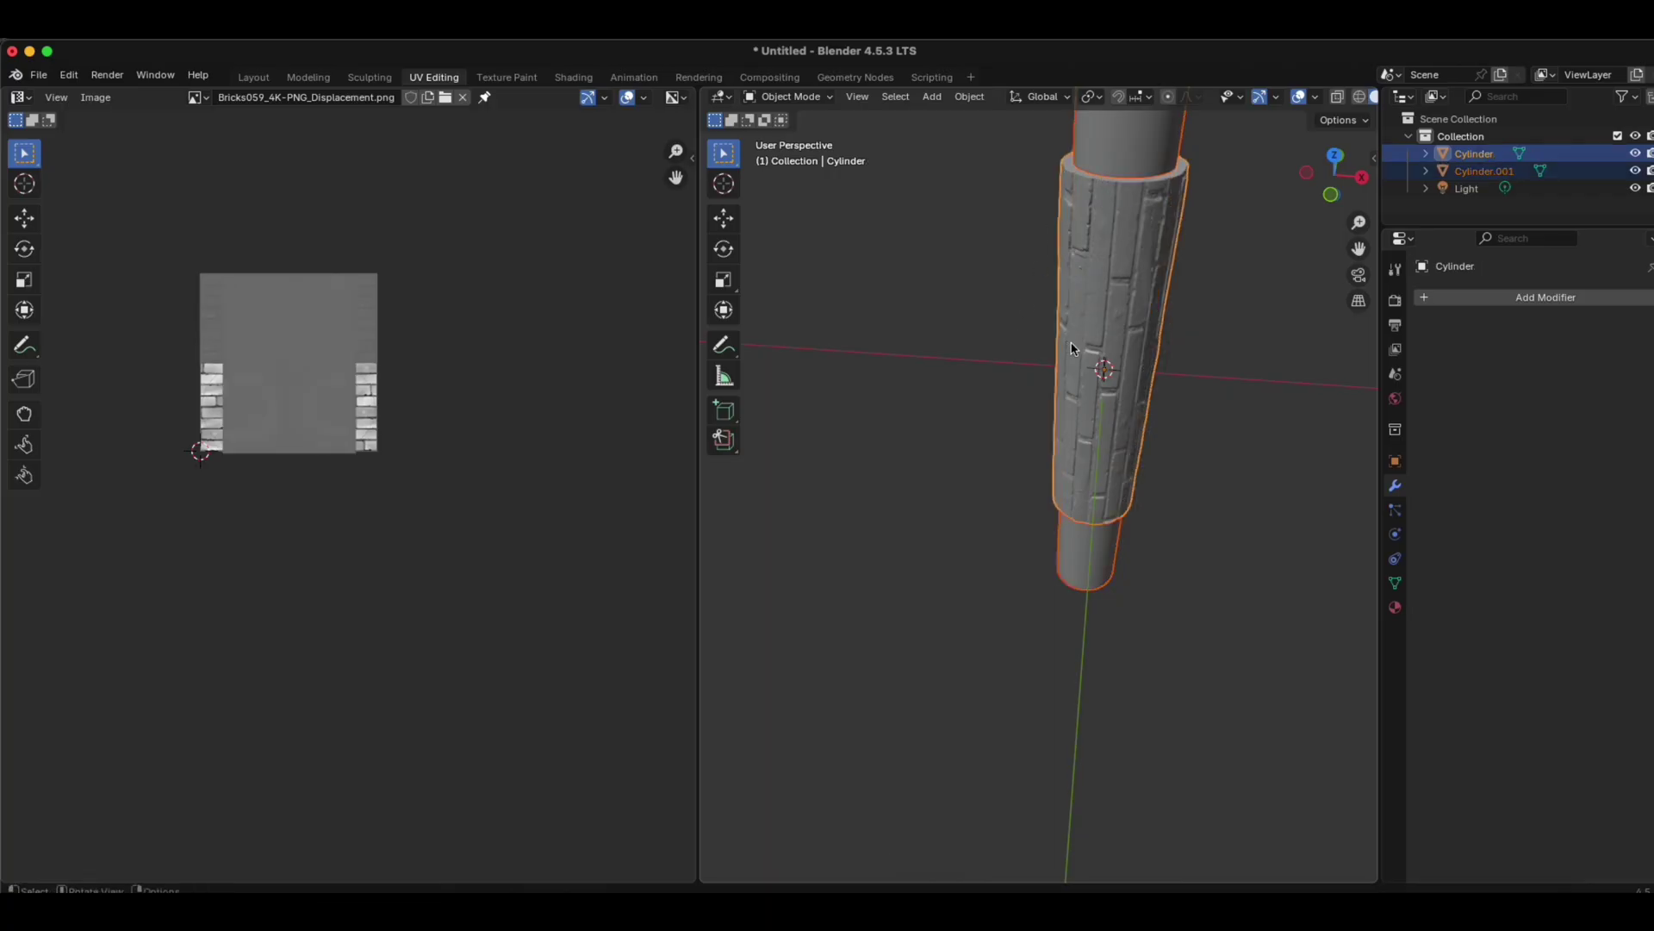
# Step: Subtract Cylinder.001 from the brick column with Auto Boolean Difference, leaving a smooth hollow bore
pyautogui.press('ctrl')
pyautogui.hotkey('ctrl', 'shift', 'b')
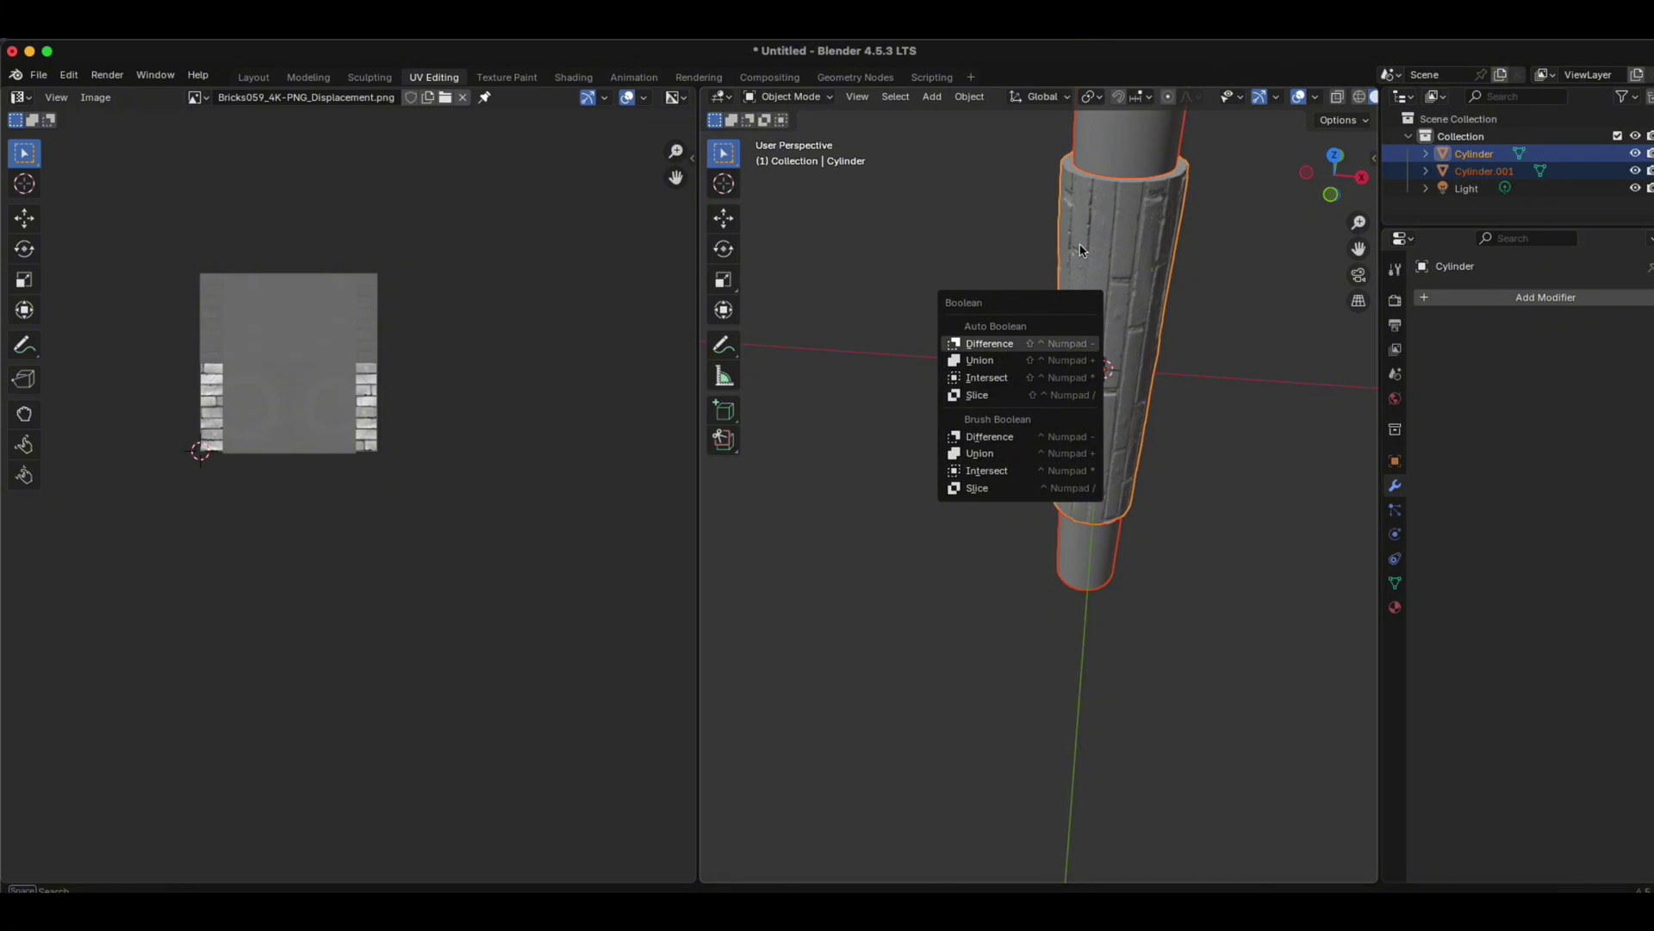
pyautogui.press('Return')
pyautogui.moveTo(1082, 250); pyautogui.dragTo(1170, 384, button='middle')
pyautogui.scroll(4, 1184, 412)
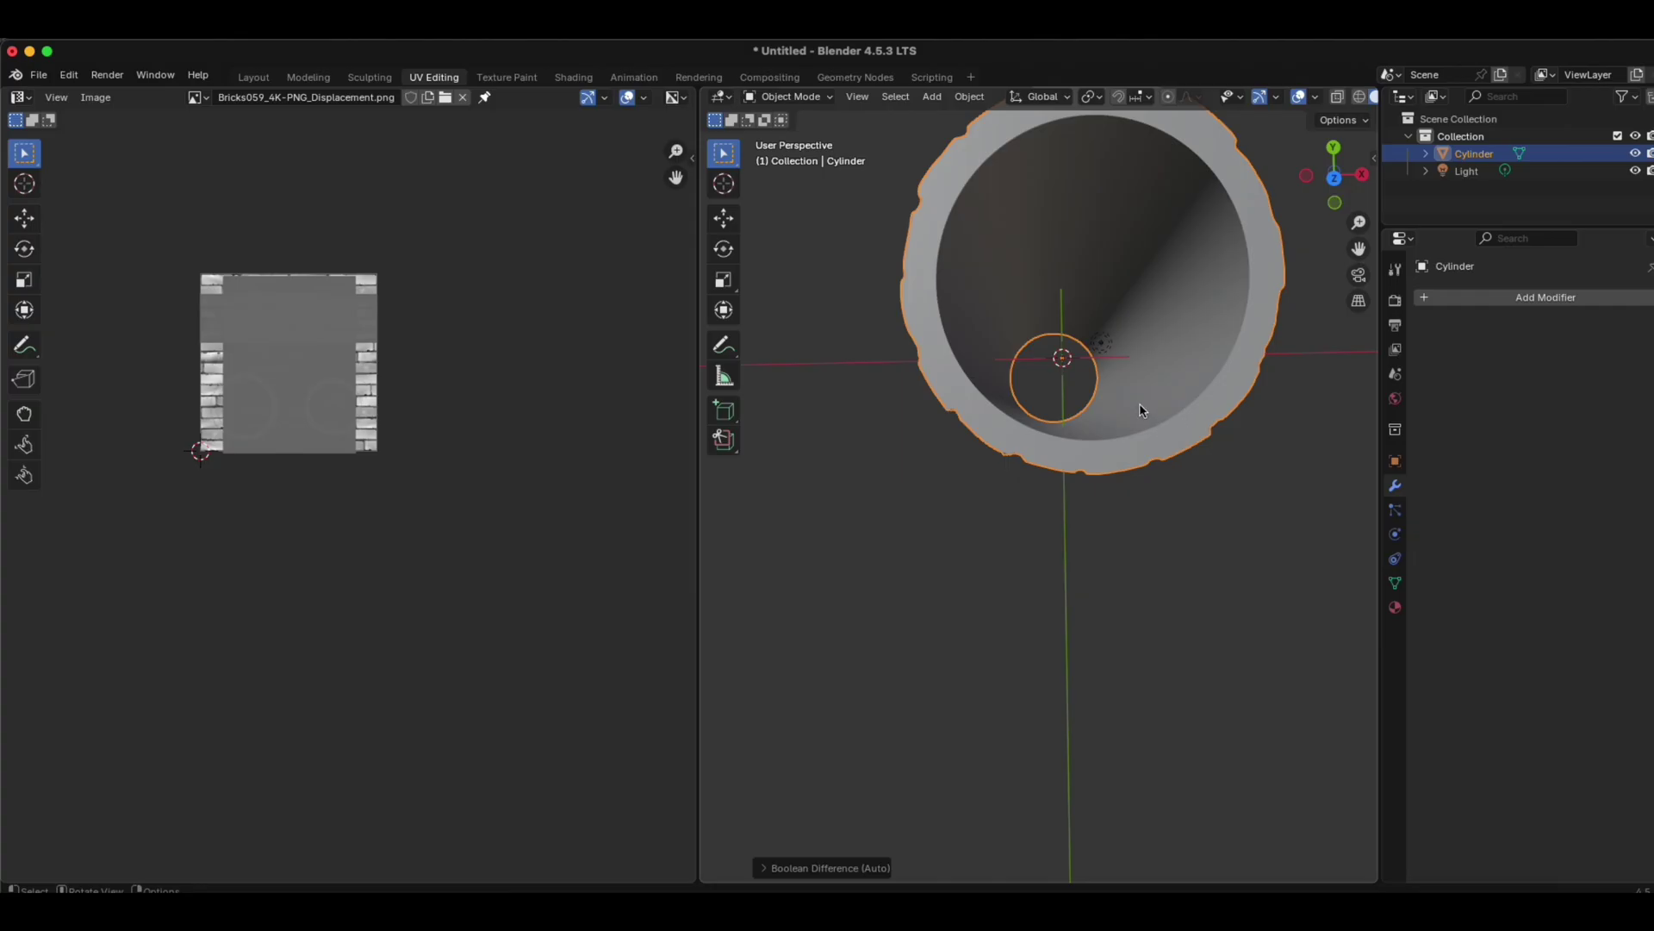
pyautogui.moveTo(1134, 440); pyautogui.dragTo(1187, 268, button='middle')
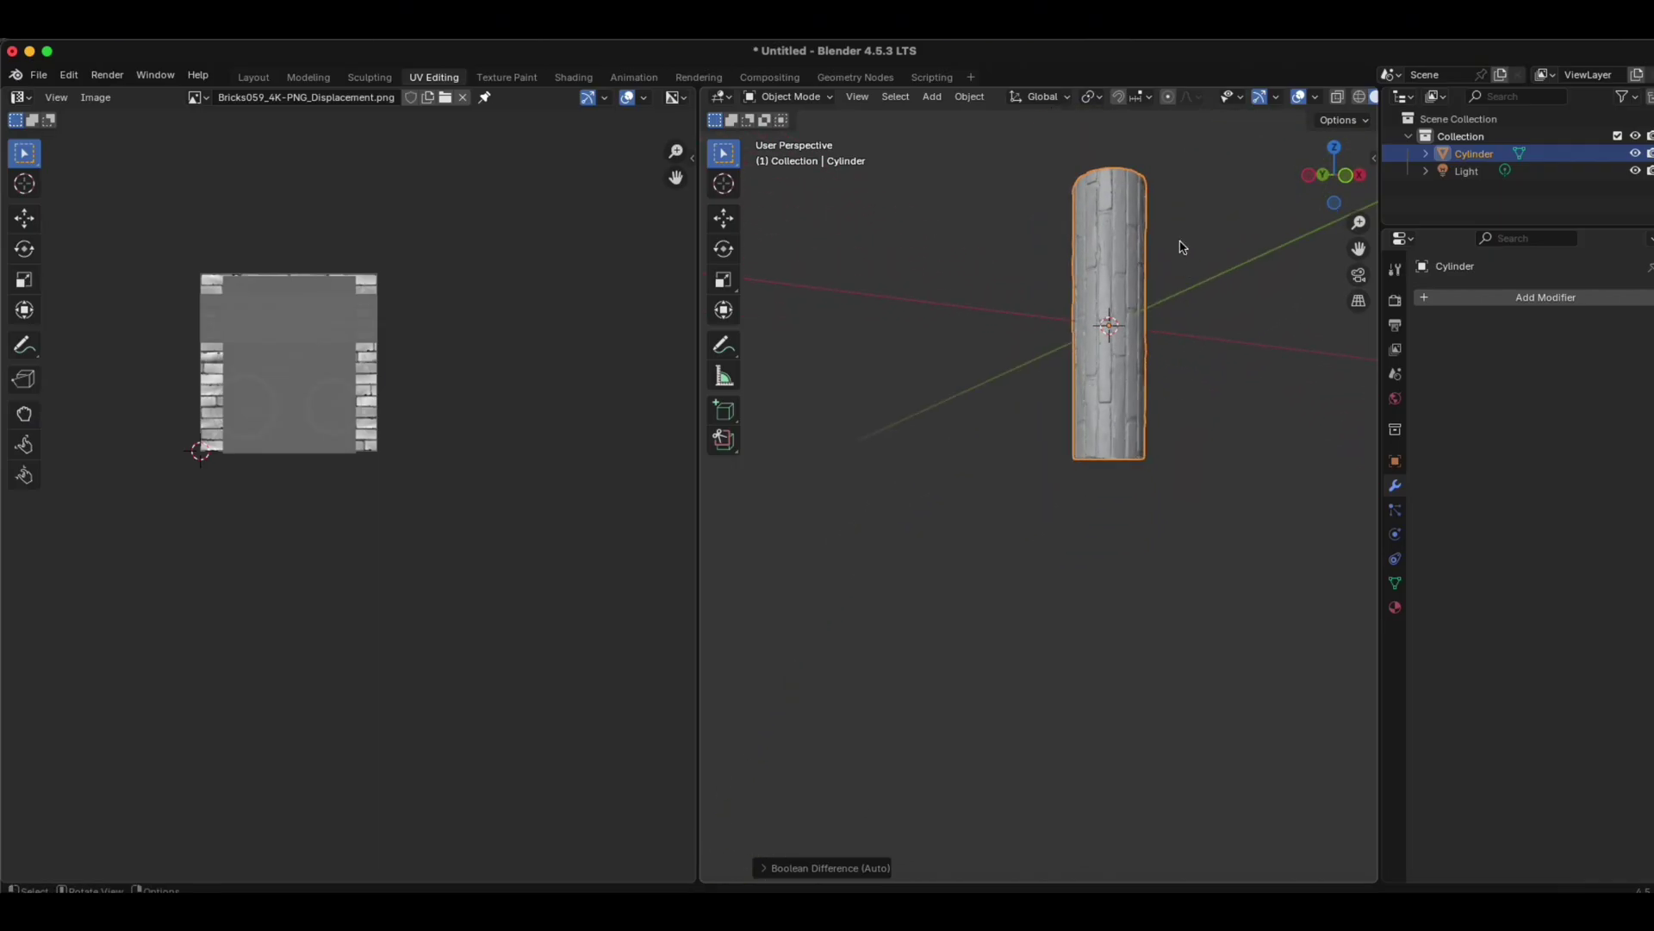
pyautogui.click(43, 78)
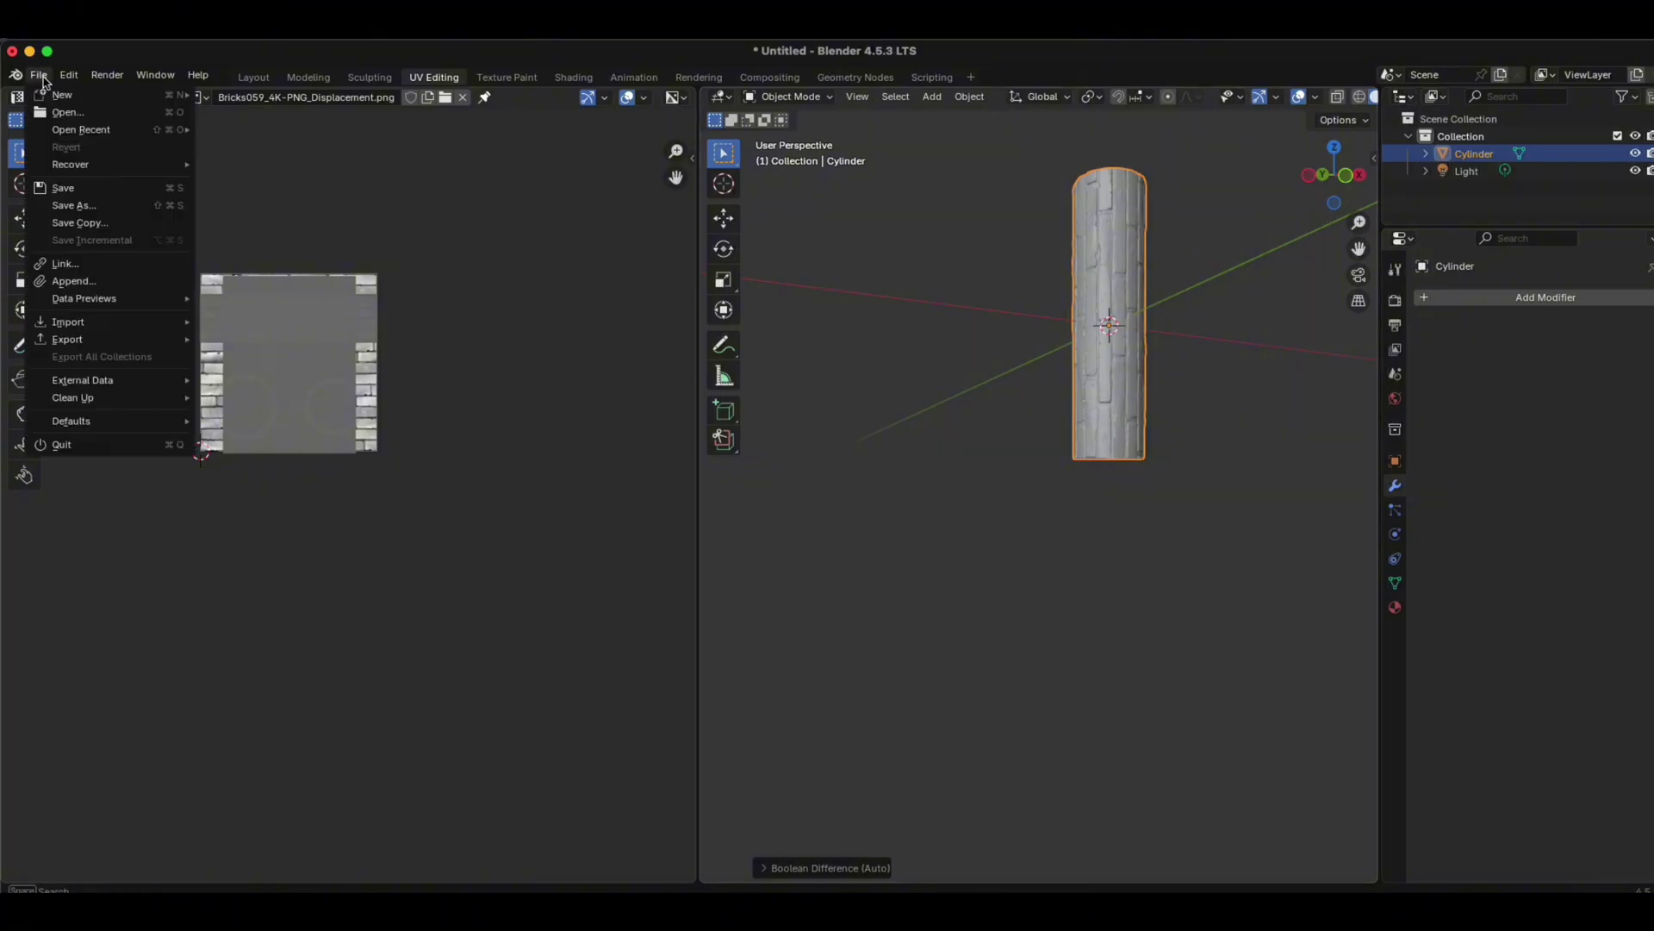